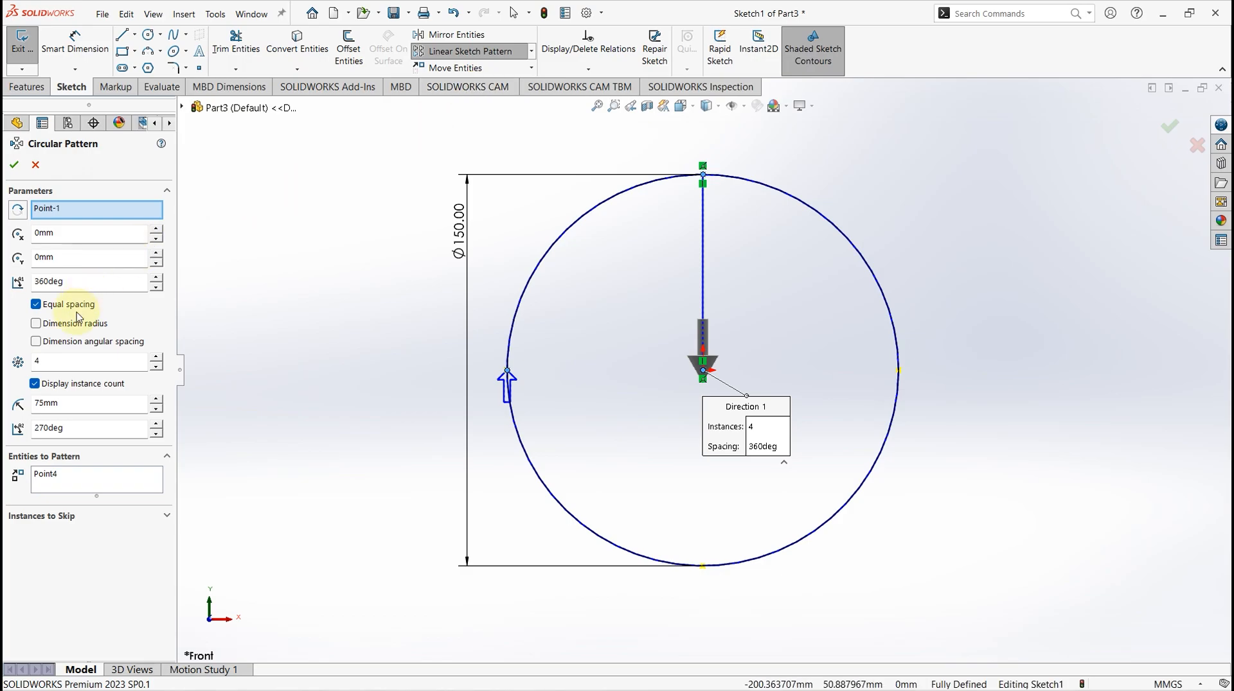
Set the circular pattern of the point around the 150 mm circle to 8 instances, apply it and finish the sketch.
{"action": "left_click", "coordinate": [52, 363]}
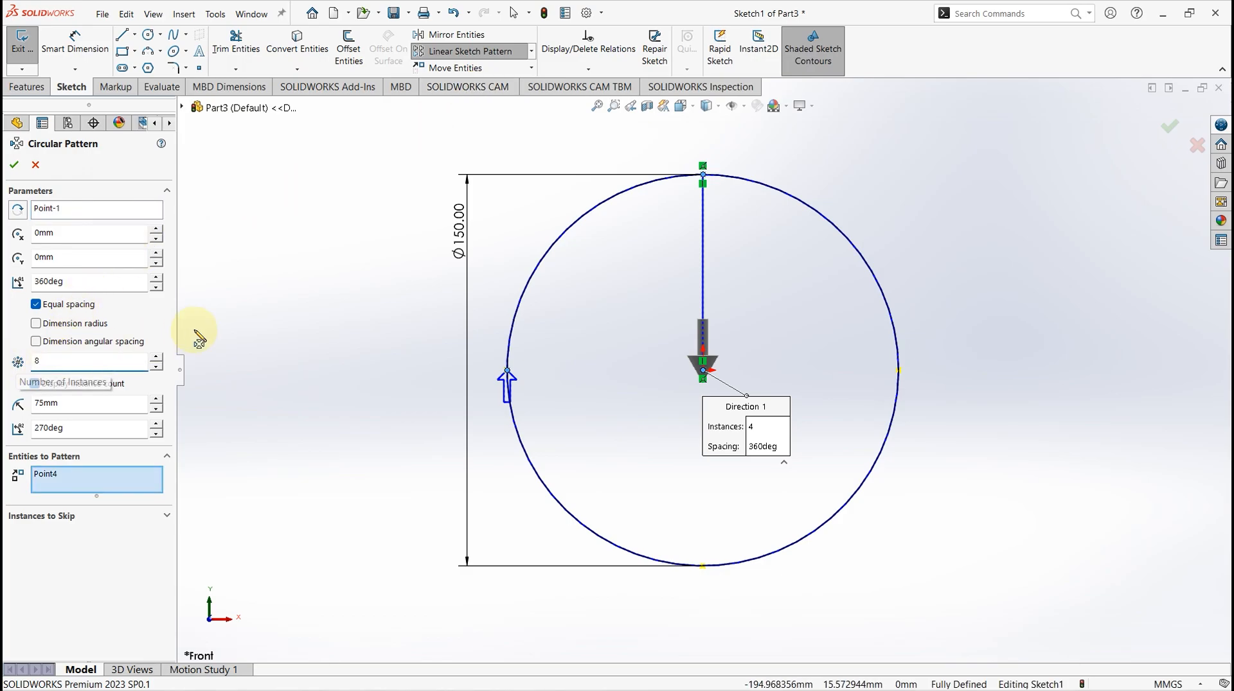
{"action": "left_click", "coordinate": [14, 166]}
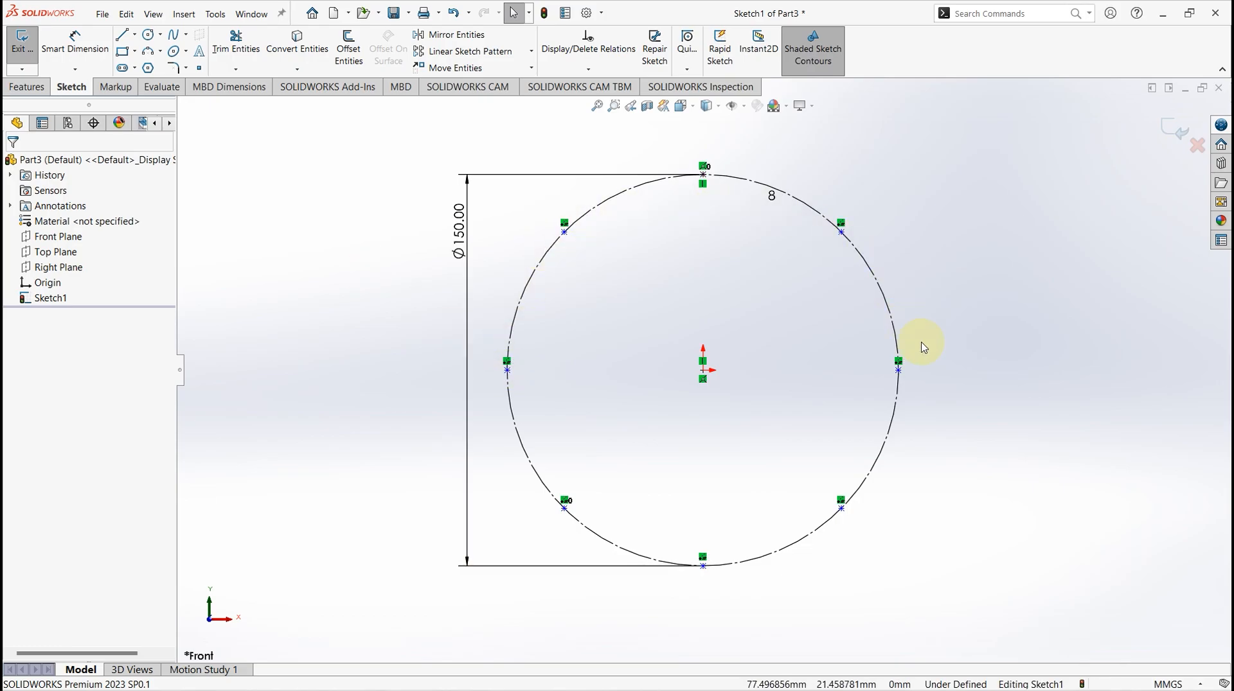
{"action": "left_click", "coordinate": [22, 52]}
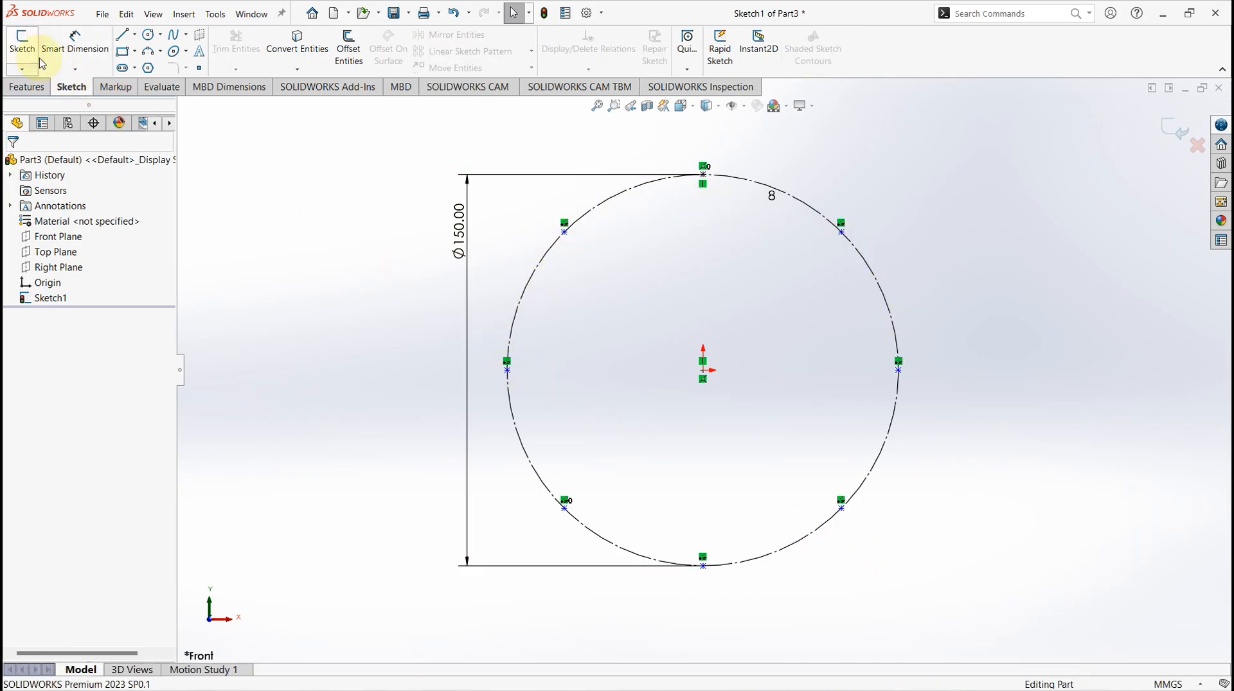
Create a reference plane offset 20 mm from the Front Plane.
{"action": "mouse_move", "coordinate": [704, 379]}
{"action": "middle_mouse_down"}
{"action": "mouse_move", "coordinate": [714, 383]}
{"action": "mouse_move", "coordinate": [672, 360]}
{"action": "mouse_move", "coordinate": [683, 178]}
{"action": "middle_mouse_up"}
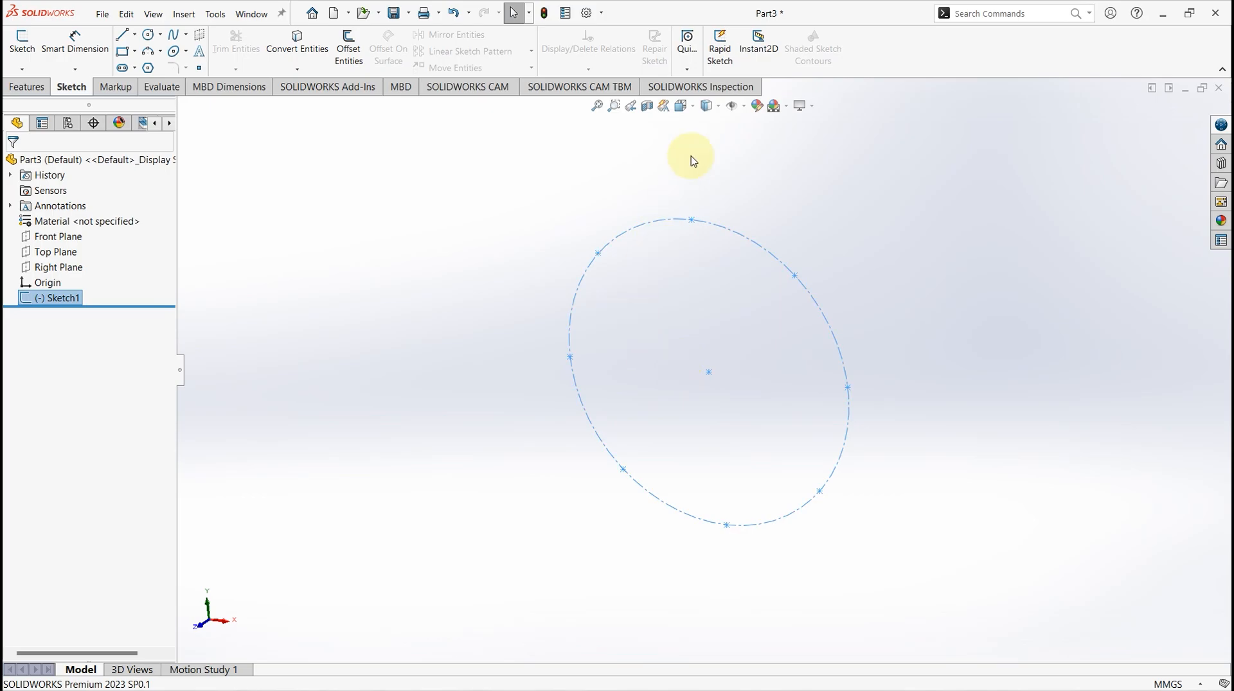
{"action": "left_click", "coordinate": [35, 88]}
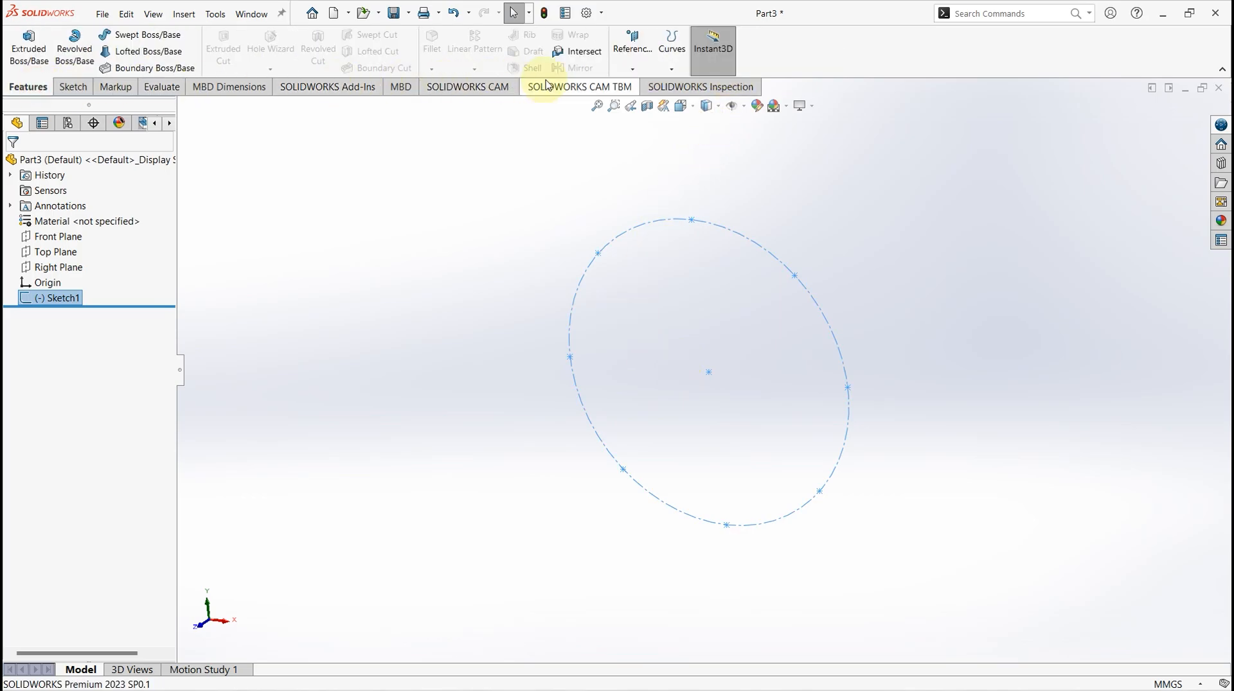
{"action": "left_click", "coordinate": [632, 44]}
{"action": "left_click", "coordinate": [644, 89]}
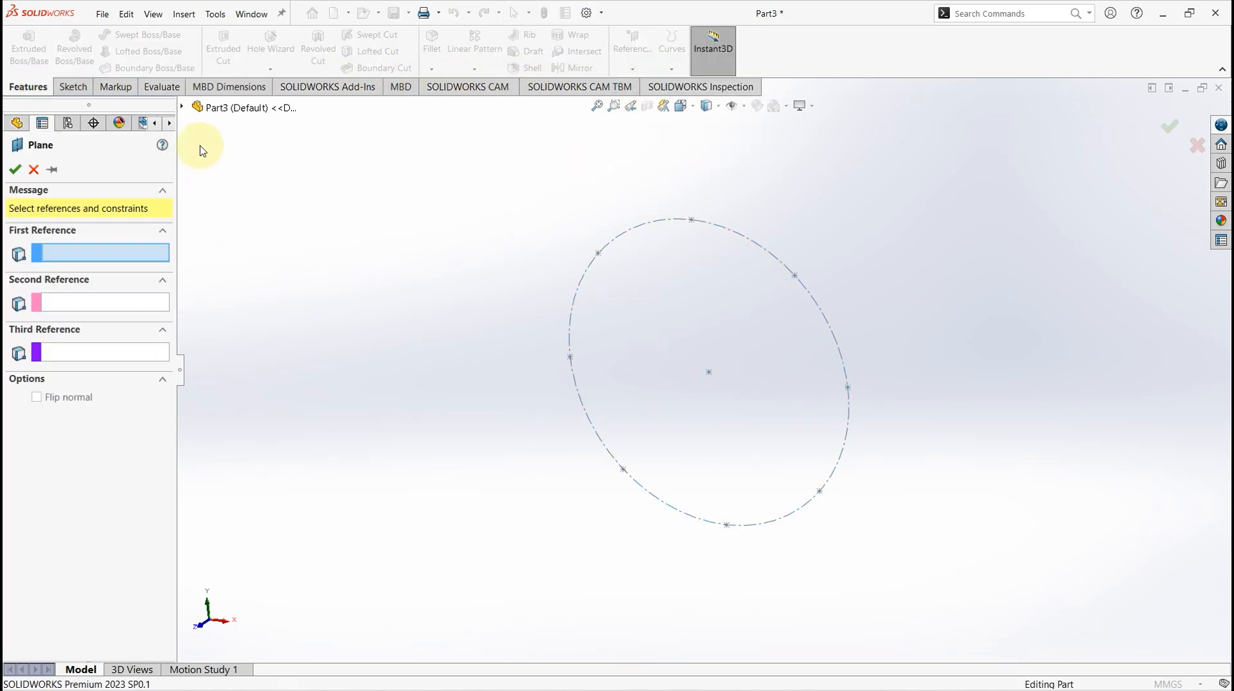
{"action": "left_click", "coordinate": [182, 108]}
{"action": "left_click", "coordinate": [229, 188]}
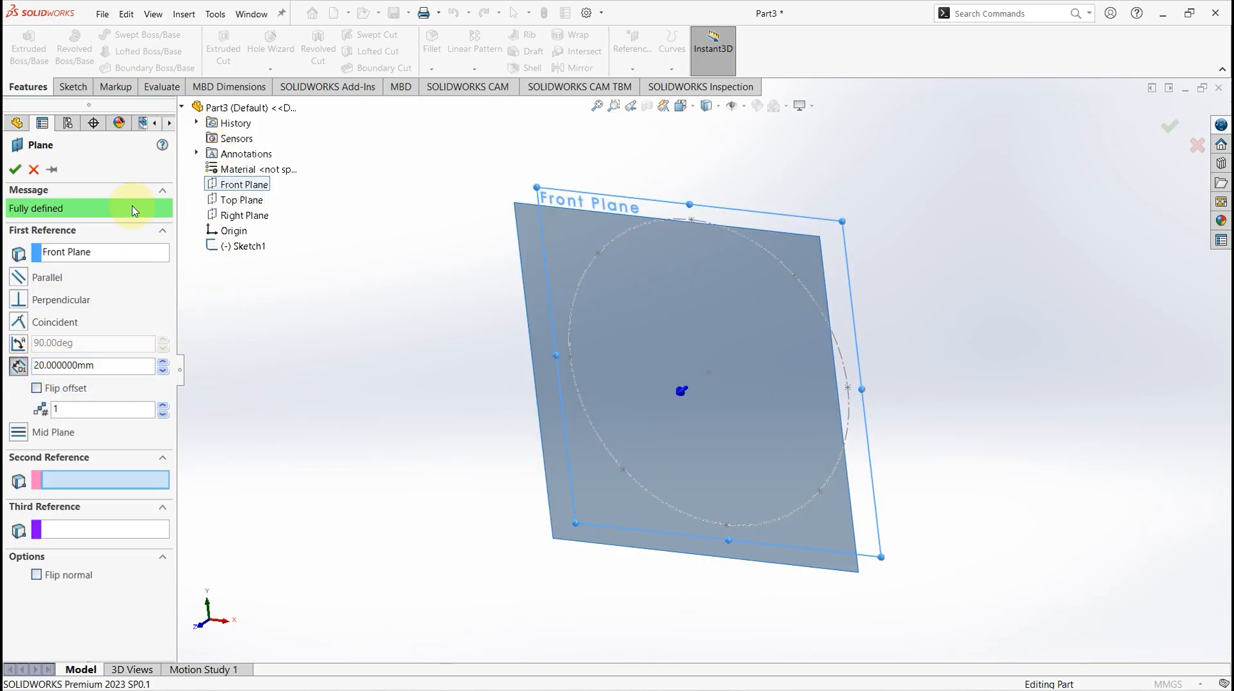
{"action": "left_click", "coordinate": [18, 171]}
Copy Sketch1, paste it onto the offset plane Plane1, and hide that plane.
{"action": "middle_click_drag", "start_coordinate": [488, 488], "coordinate": [932, 353]}
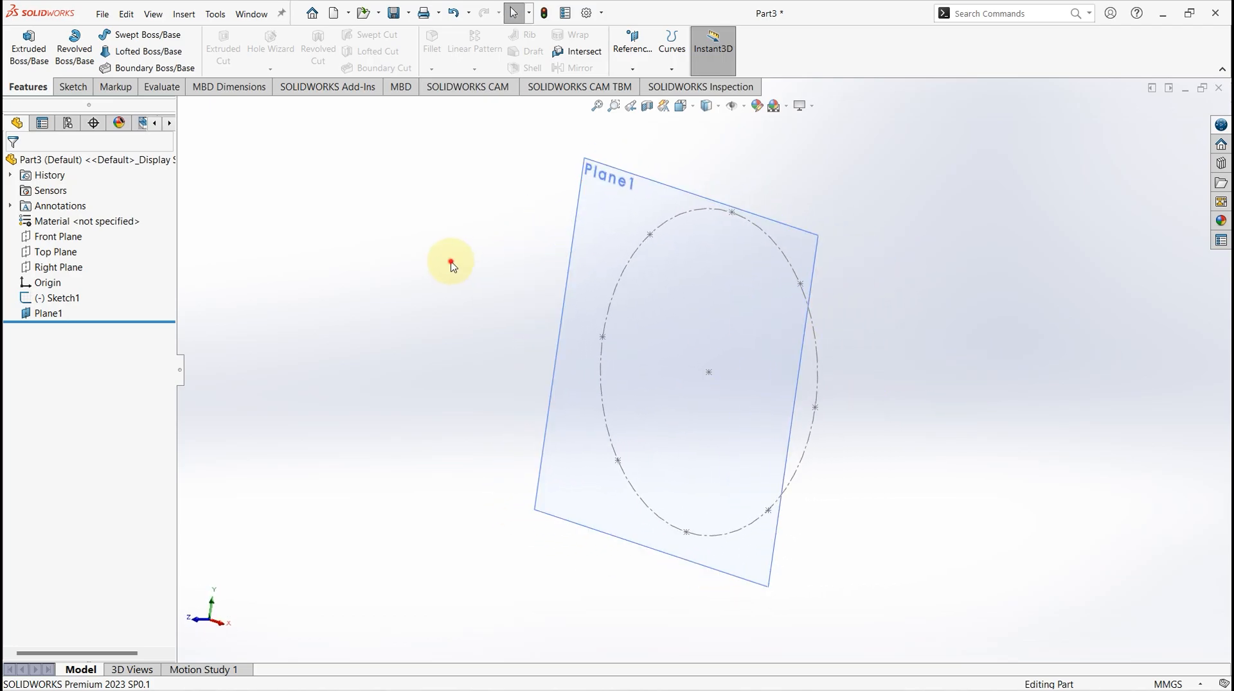
{"action": "left_click", "coordinate": [58, 299]}
{"action": "left_click", "coordinate": [126, 13]}
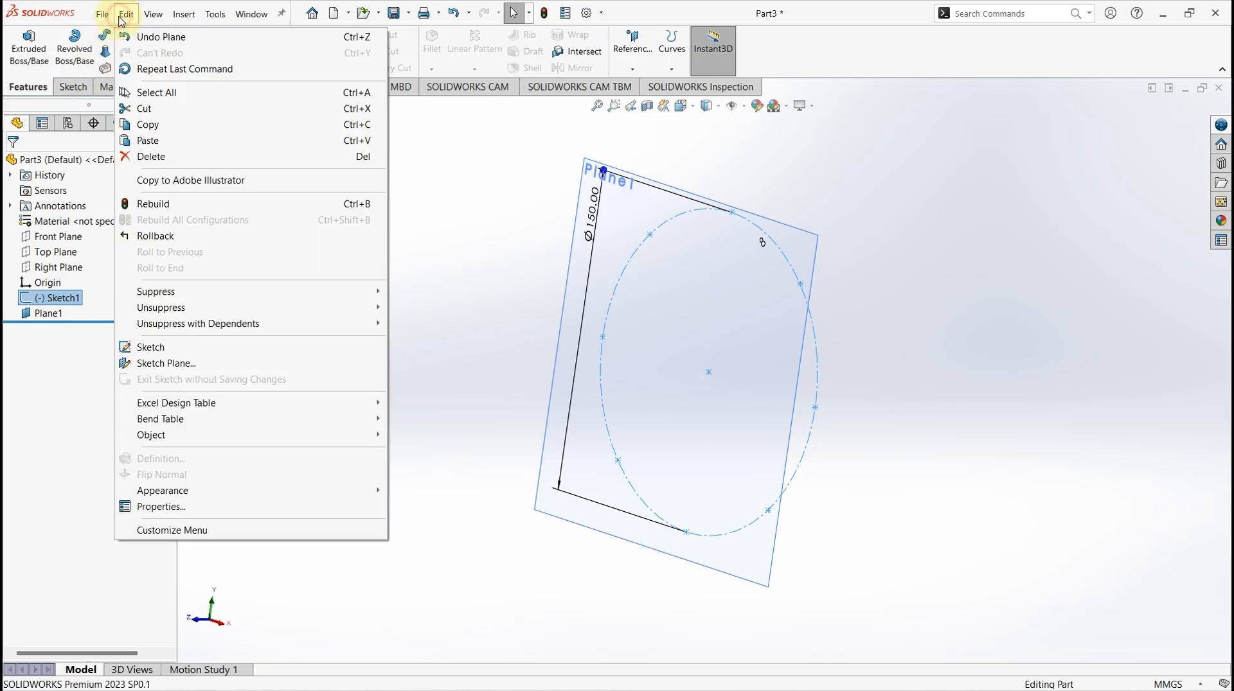
{"action": "left_click", "coordinate": [144, 110]}
{"action": "left_click", "coordinate": [270, 250]}
{"action": "left_click", "coordinate": [48, 313]}
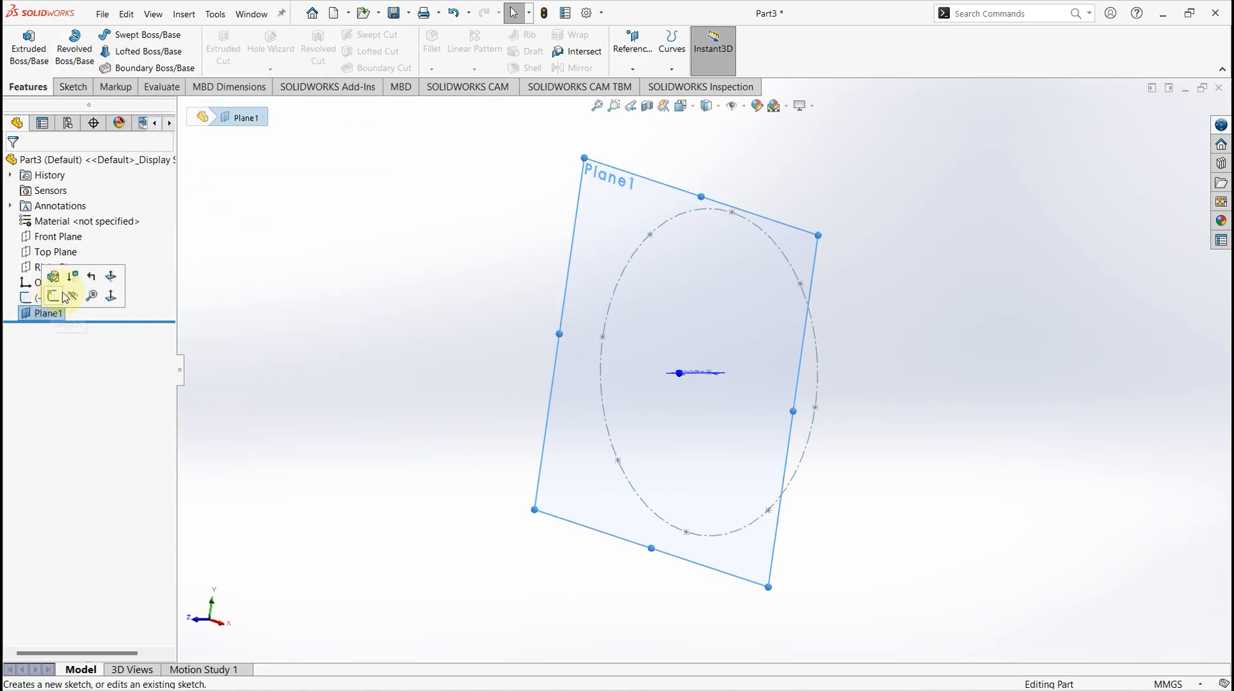
{"action": "left_click", "coordinate": [126, 14]}
{"action": "left_click", "coordinate": [155, 140]}
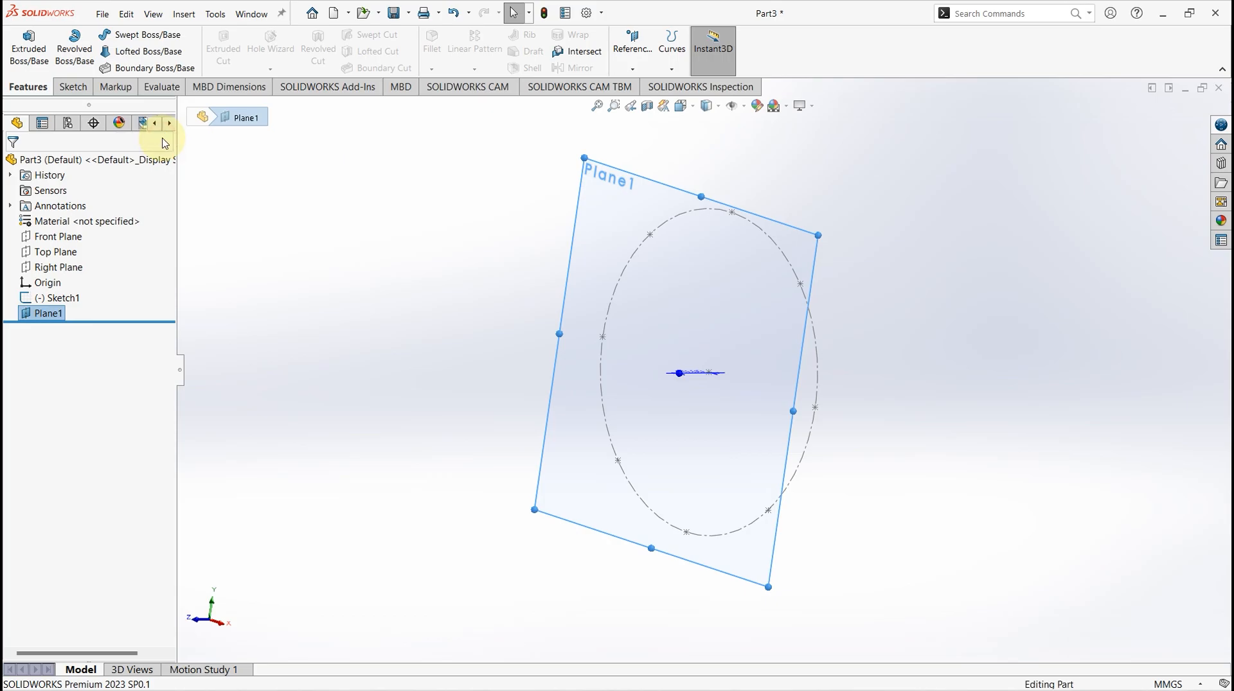
{"action": "right_click", "coordinate": [51, 313]}
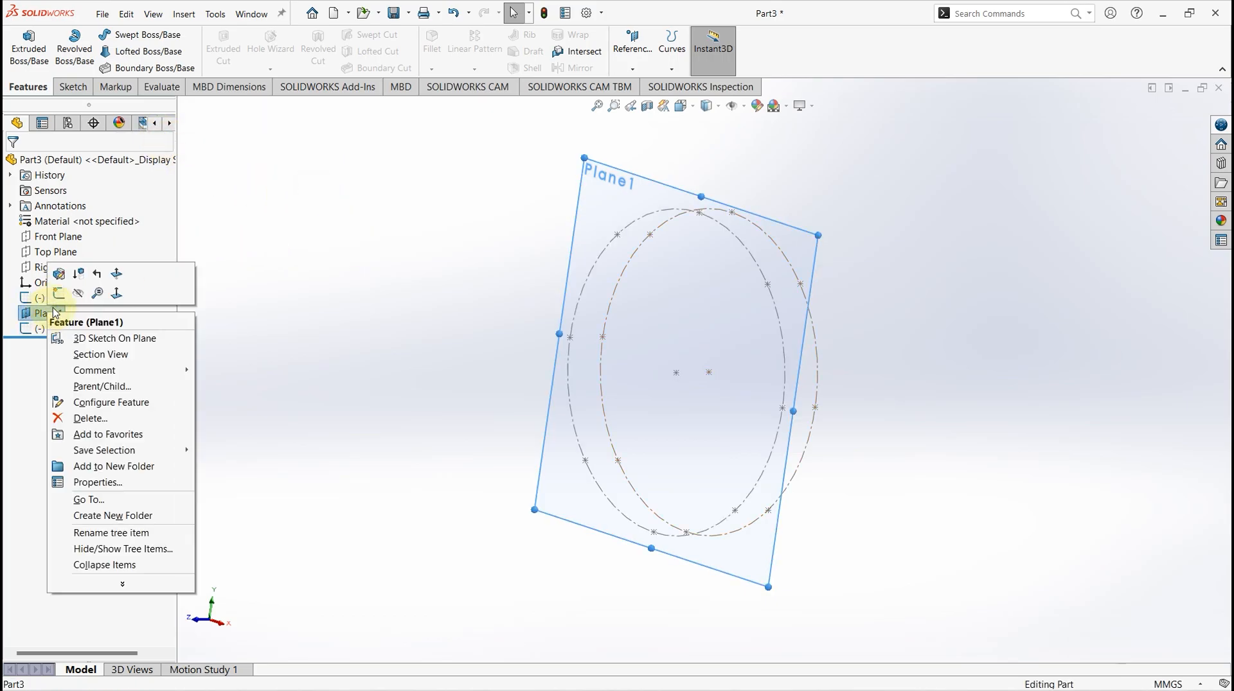
{"action": "left_click", "coordinate": [79, 293]}
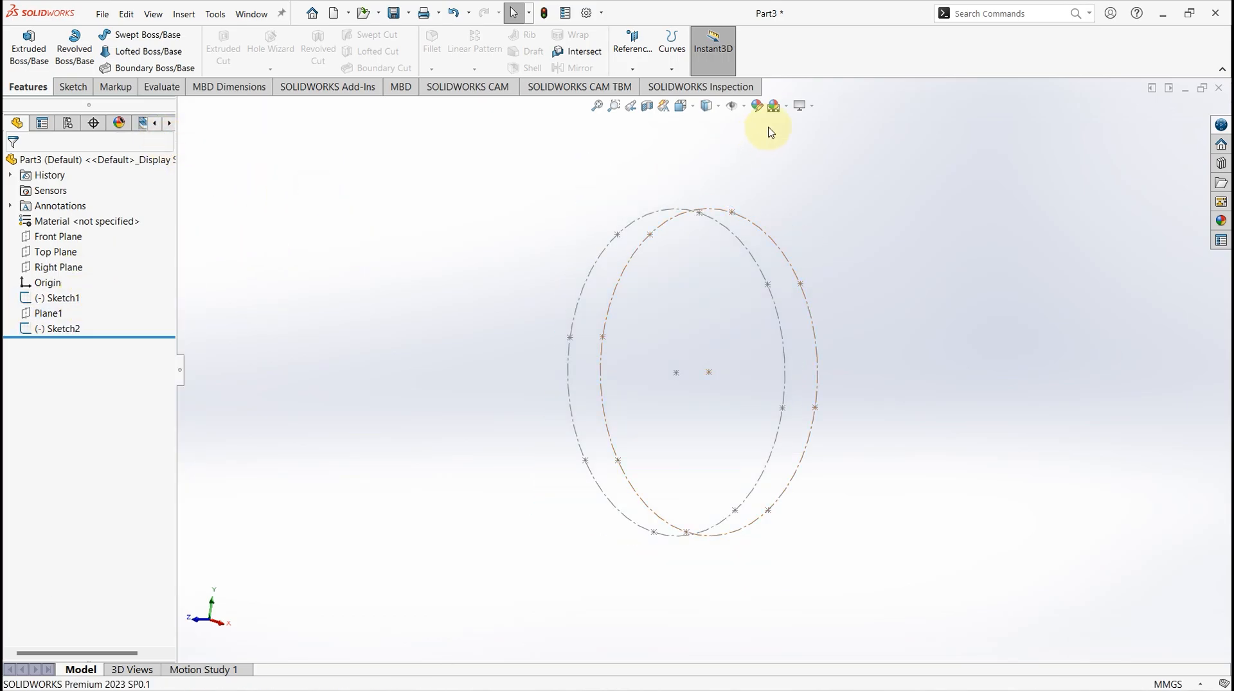
Start a closed curve through reference points Point4@Sketch2, Point4@Sketch1, Point11@Sketch1, Point10@Sketch2 and Point10@Sketch1, in that order.
{"action": "left_click", "coordinate": [693, 106]}
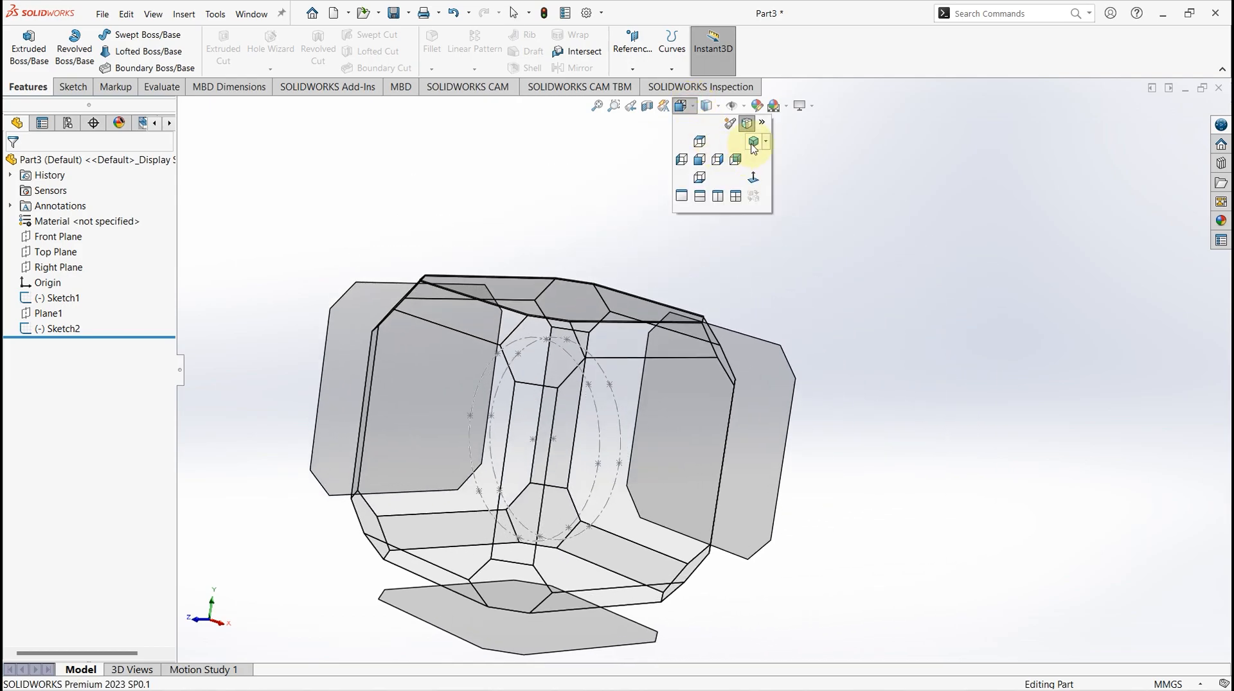
{"action": "left_click", "coordinate": [744, 130]}
{"action": "right_click_drag", "start_coordinate": [490, 416], "coordinate": [522, 351]}
{"action": "mouse_move", "coordinate": [542, 358]}
{"action": "middle_mouse_down"}
{"action": "mouse_move", "coordinate": [557, 173]}
{"action": "mouse_move", "coordinate": [559, 253]}
{"action": "mouse_move", "coordinate": [782, 419]}
{"action": "mouse_move", "coordinate": [911, 570]}
{"action": "mouse_move", "coordinate": [802, 570]}
{"action": "mouse_move", "coordinate": [290, 450]}
{"action": "mouse_move", "coordinate": [696, 358]}
{"action": "mouse_move", "coordinate": [703, 403]}
{"action": "middle_mouse_up"}
{"action": "middle_click_drag", "start_coordinate": [332, 571], "coordinate": [348, 579]}
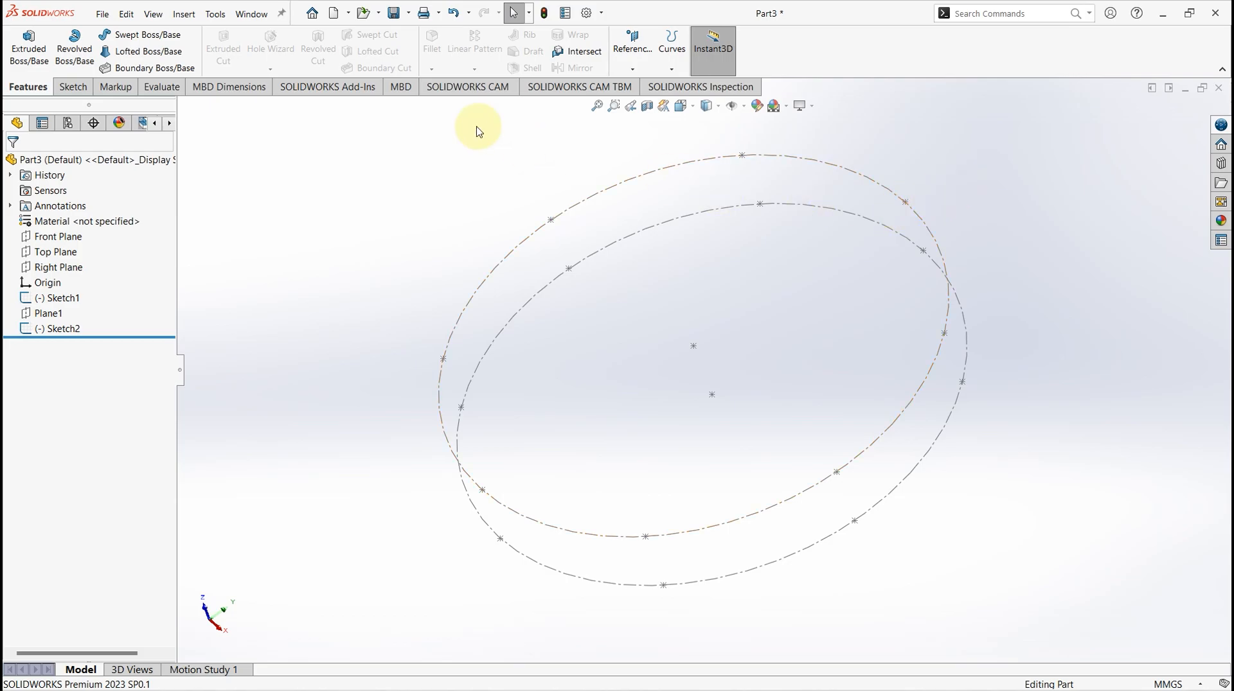
{"action": "left_click", "coordinate": [672, 69]}
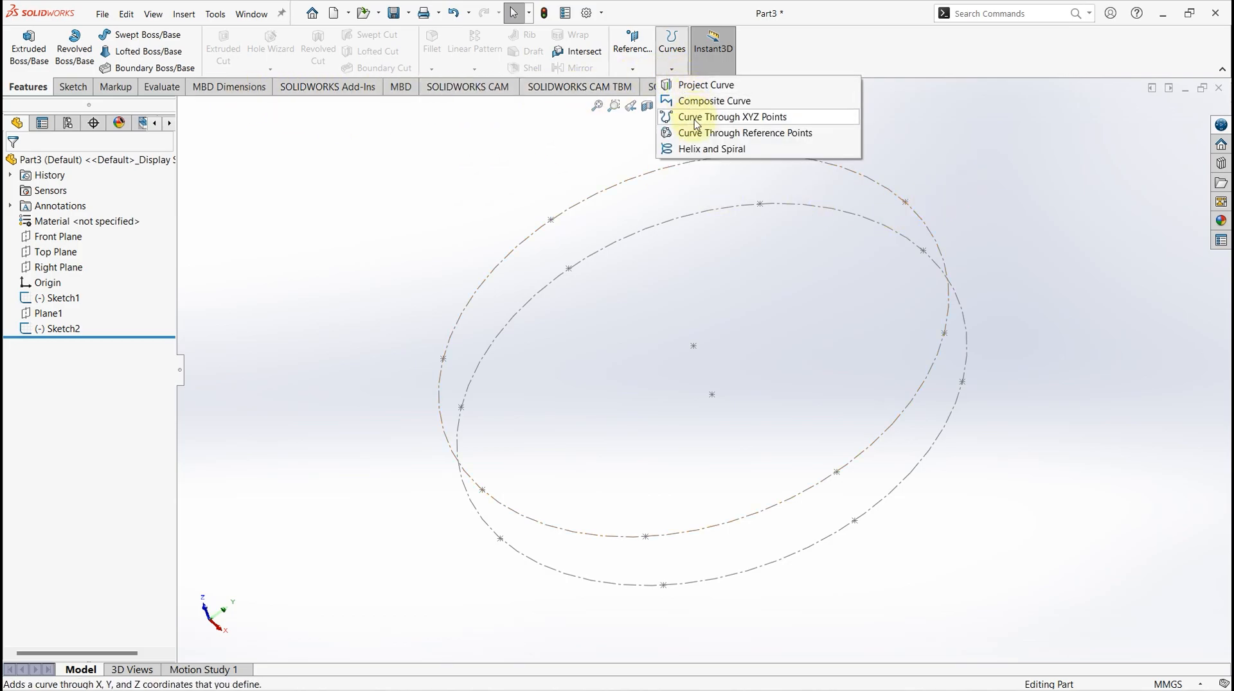
{"action": "left_click", "coordinate": [762, 135]}
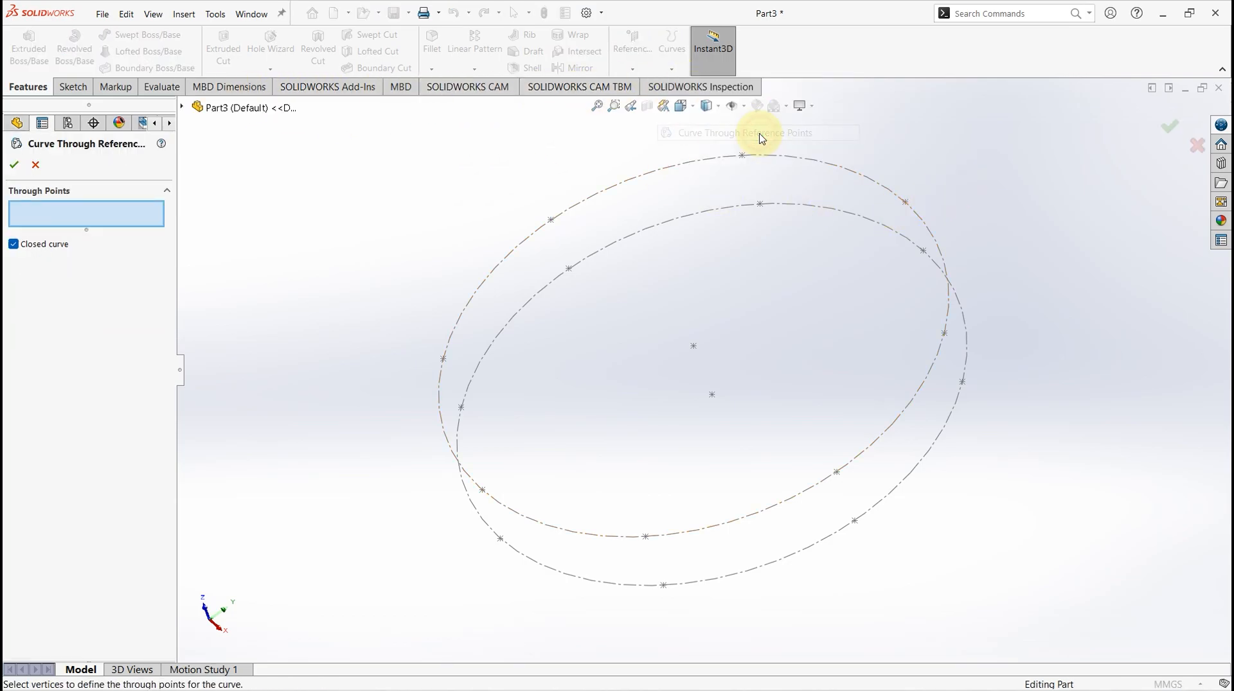
{"action": "left_click", "coordinate": [905, 203]}
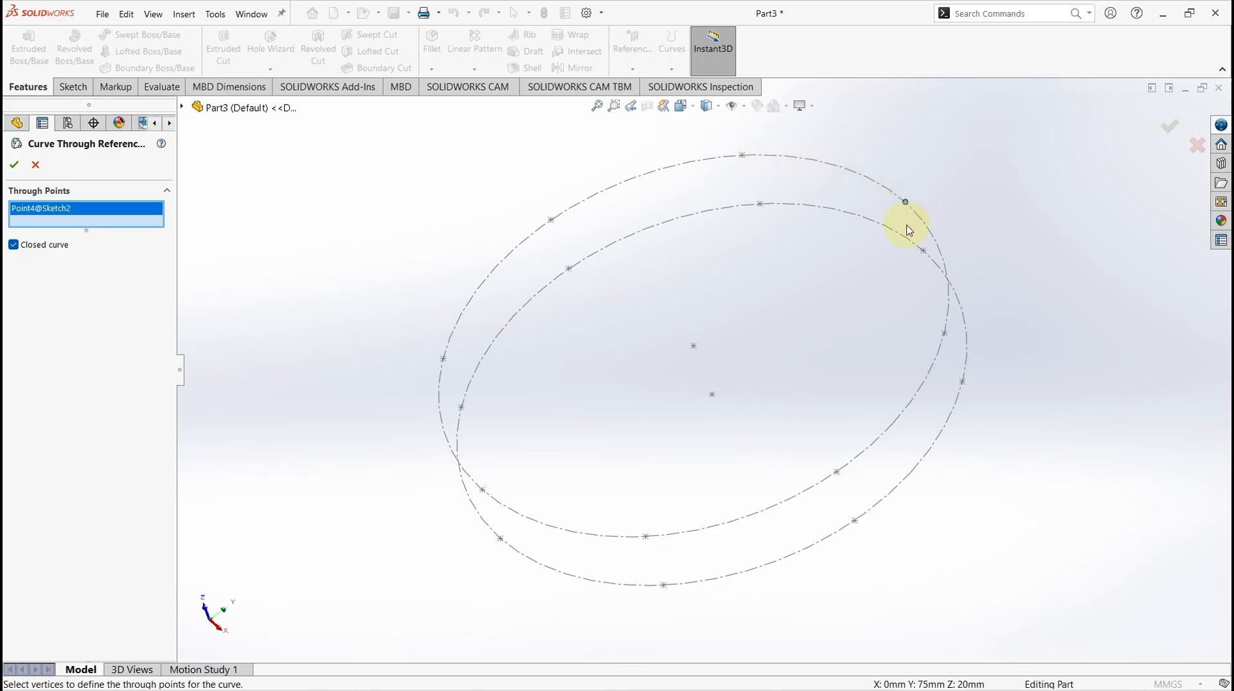
{"action": "left_click", "coordinate": [923, 251]}
{"action": "left_click", "coordinate": [761, 204]}
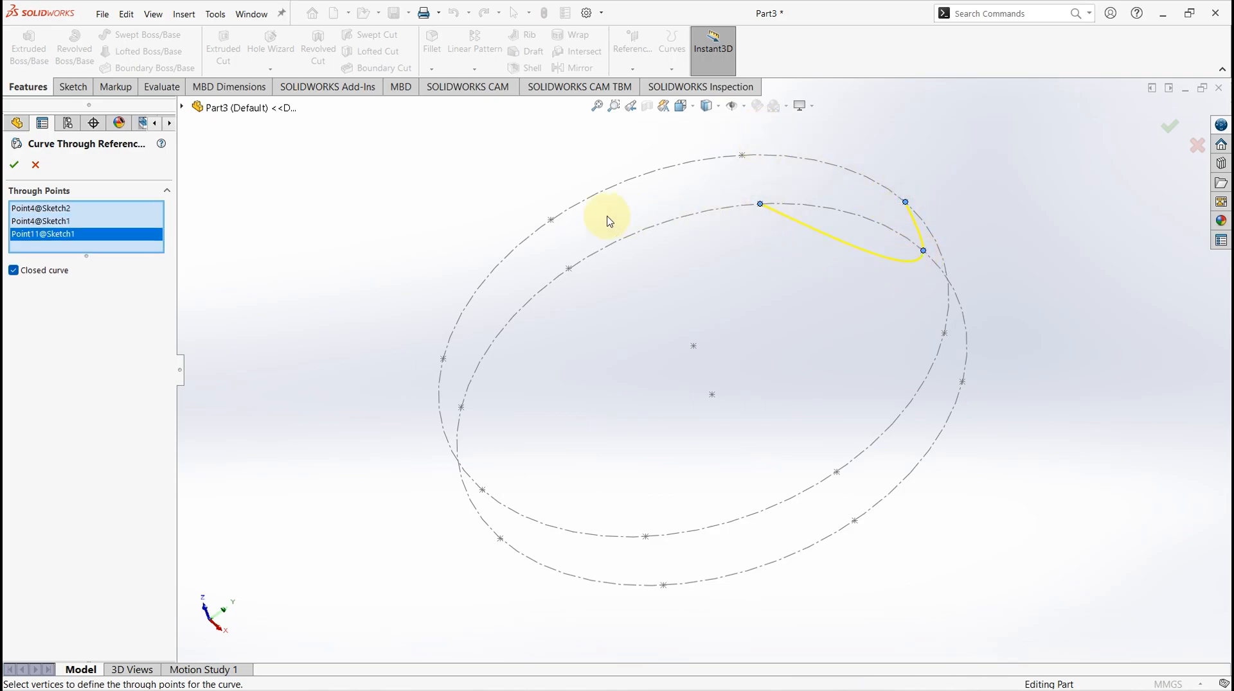
{"action": "left_click", "coordinate": [551, 221]}
{"action": "left_click", "coordinate": [569, 269]}
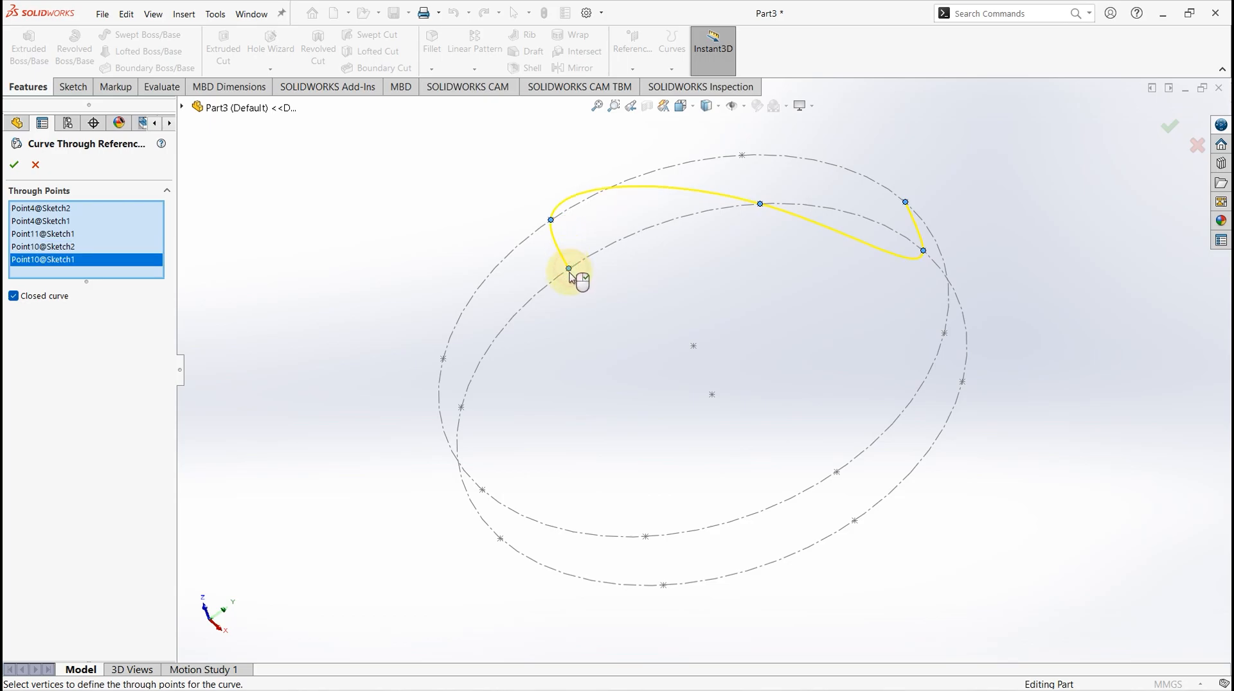
Continue the closed curve through Point9@Sketch1, Point8@Sketch2, Point8@Sketch1, Point7@Sketch1, Point6@Sketch2, Point6@Sketch1 and Point5@Sketch1, and complete it.
{"action": "left_click", "coordinate": [462, 408]}
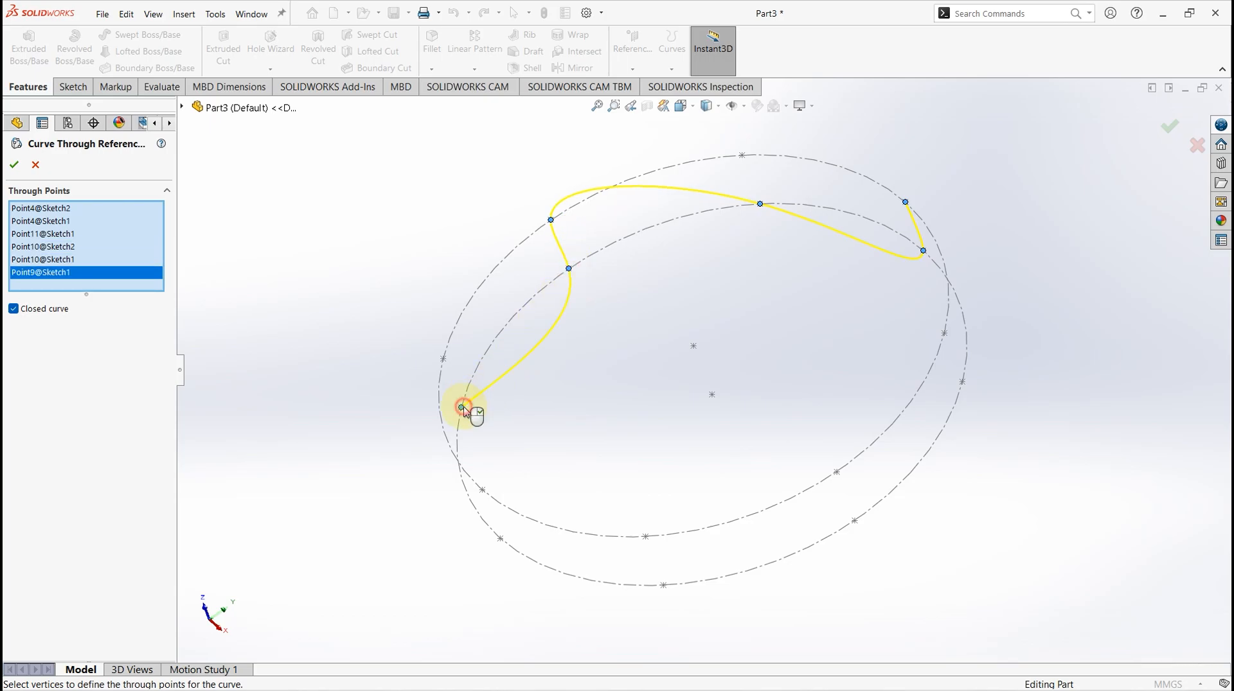
{"action": "left_click", "coordinate": [484, 491]}
{"action": "left_click", "coordinate": [501, 539]}
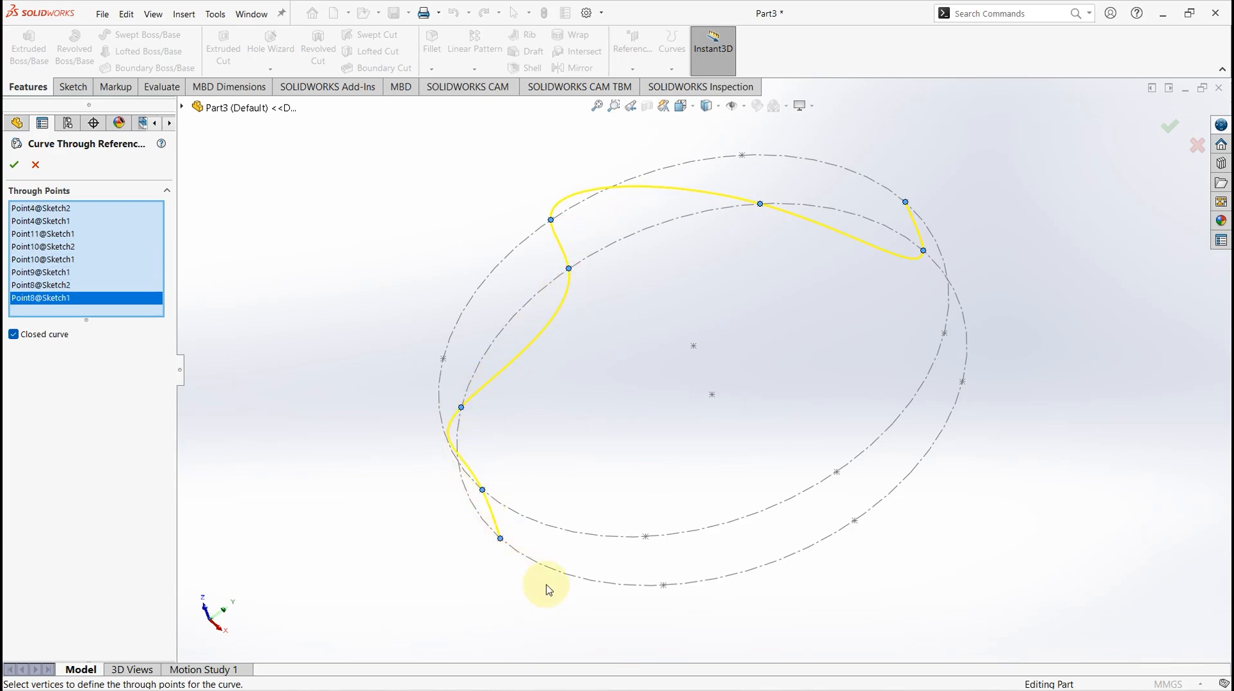
{"action": "left_click", "coordinate": [663, 586]}
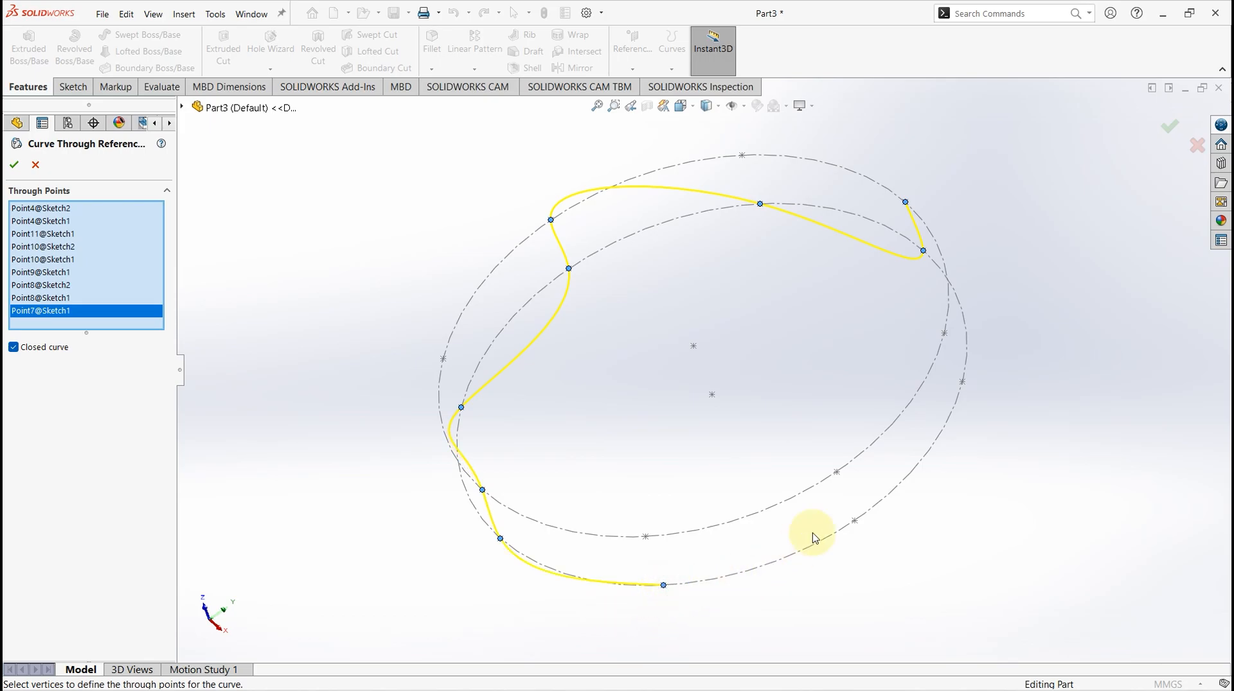
{"action": "left_click", "coordinate": [838, 474]}
{"action": "left_click", "coordinate": [855, 522]}
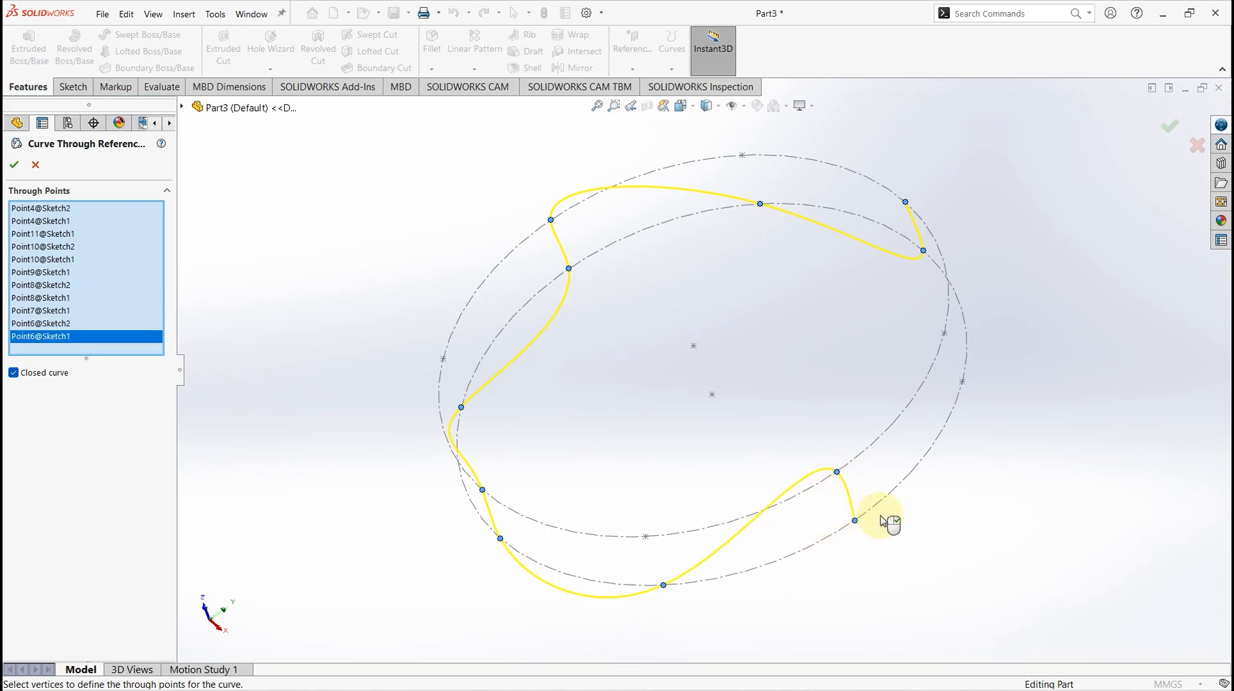
{"action": "left_click", "coordinate": [962, 382]}
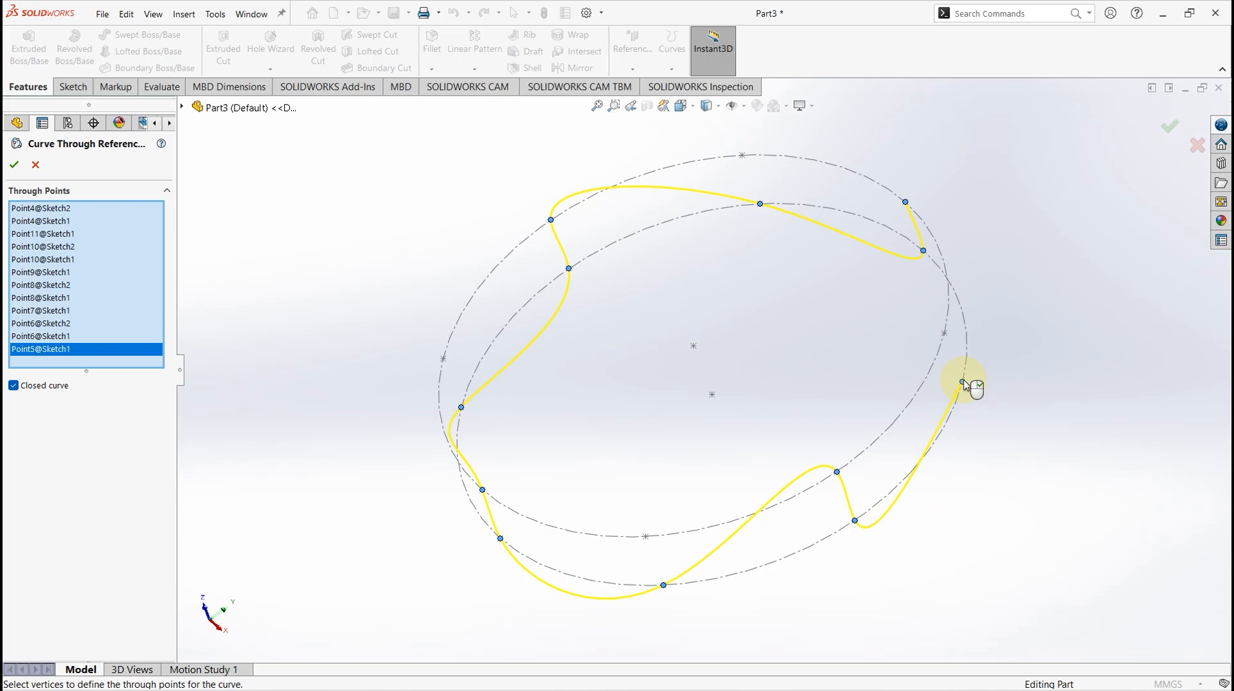
{"action": "left_click", "coordinate": [14, 165]}
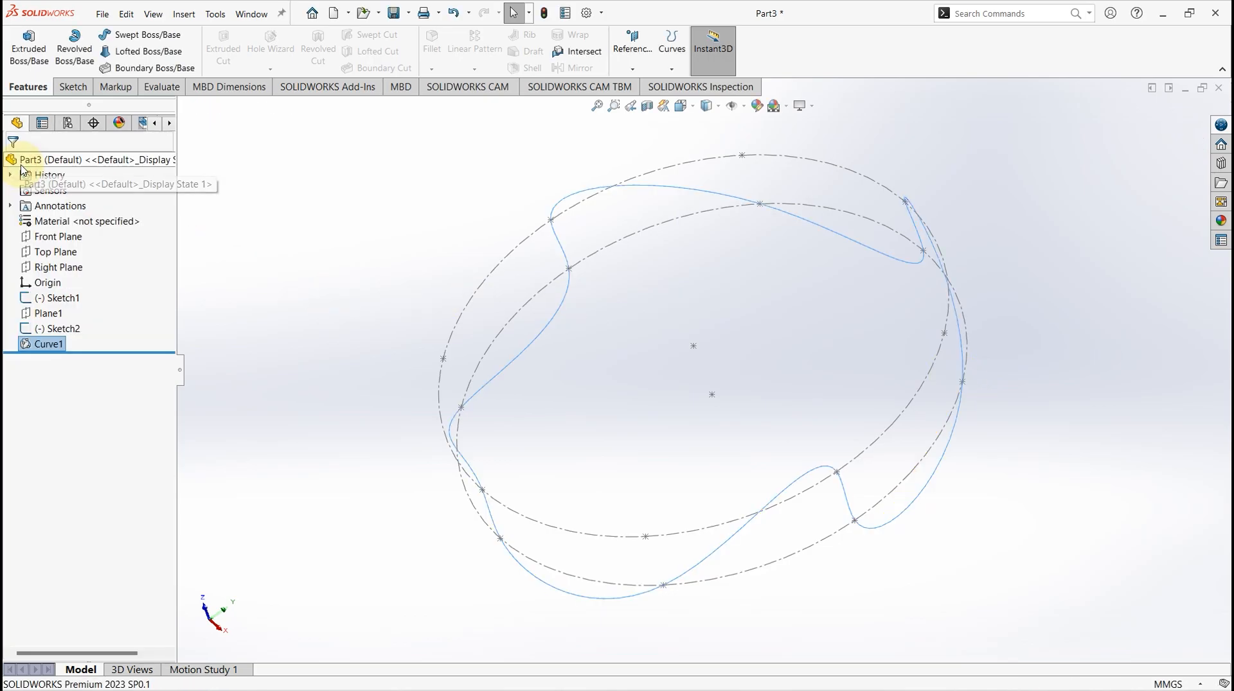
Start a sketch on the Top Plane and draw a thin corner rectangle about 2 mm high from the origin past the curve's negative-X end.
{"action": "mouse_move", "coordinate": [488, 424]}
{"action": "middle_mouse_down"}
{"action": "mouse_move", "coordinate": [532, 484]}
{"action": "mouse_move", "coordinate": [605, 433]}
{"action": "mouse_move", "coordinate": [454, 422]}
{"action": "mouse_move", "coordinate": [369, 465]}
{"action": "mouse_move", "coordinate": [319, 511]}
{"action": "mouse_move", "coordinate": [422, 518]}
{"action": "mouse_move", "coordinate": [407, 437]}
{"action": "middle_mouse_up"}
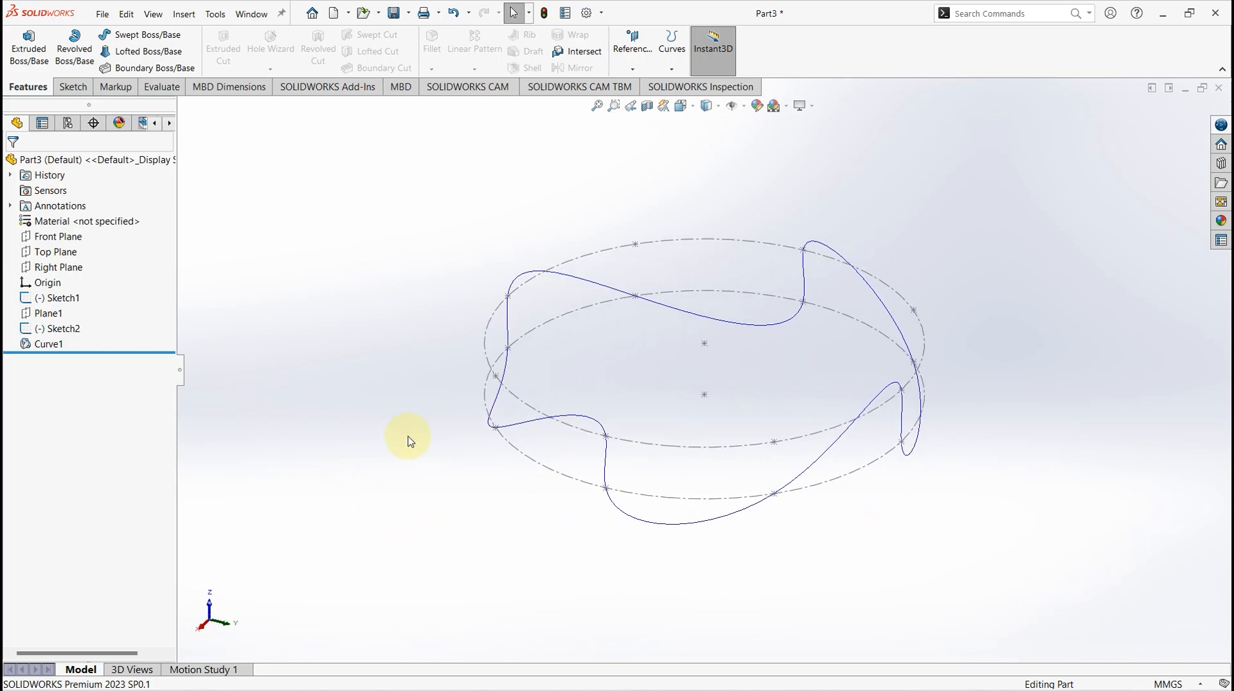
{"action": "left_click", "coordinate": [50, 253]}
{"action": "left_click", "coordinate": [61, 233]}
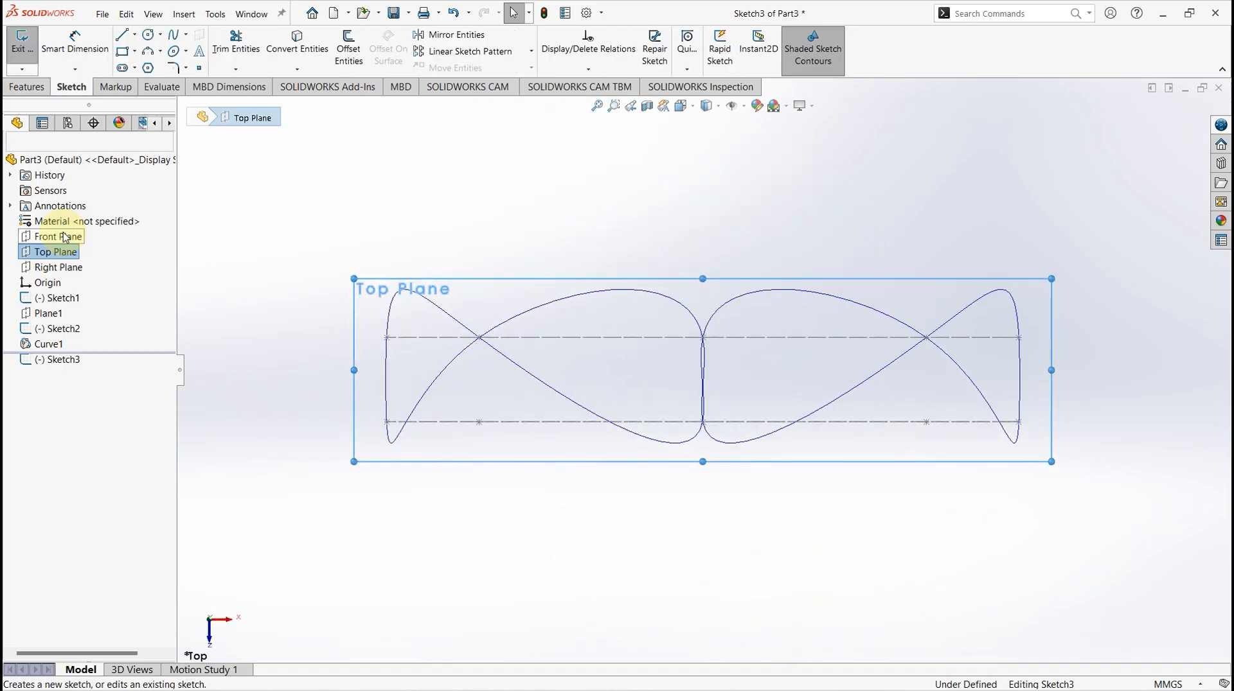
{"action": "left_click", "coordinate": [122, 51]}
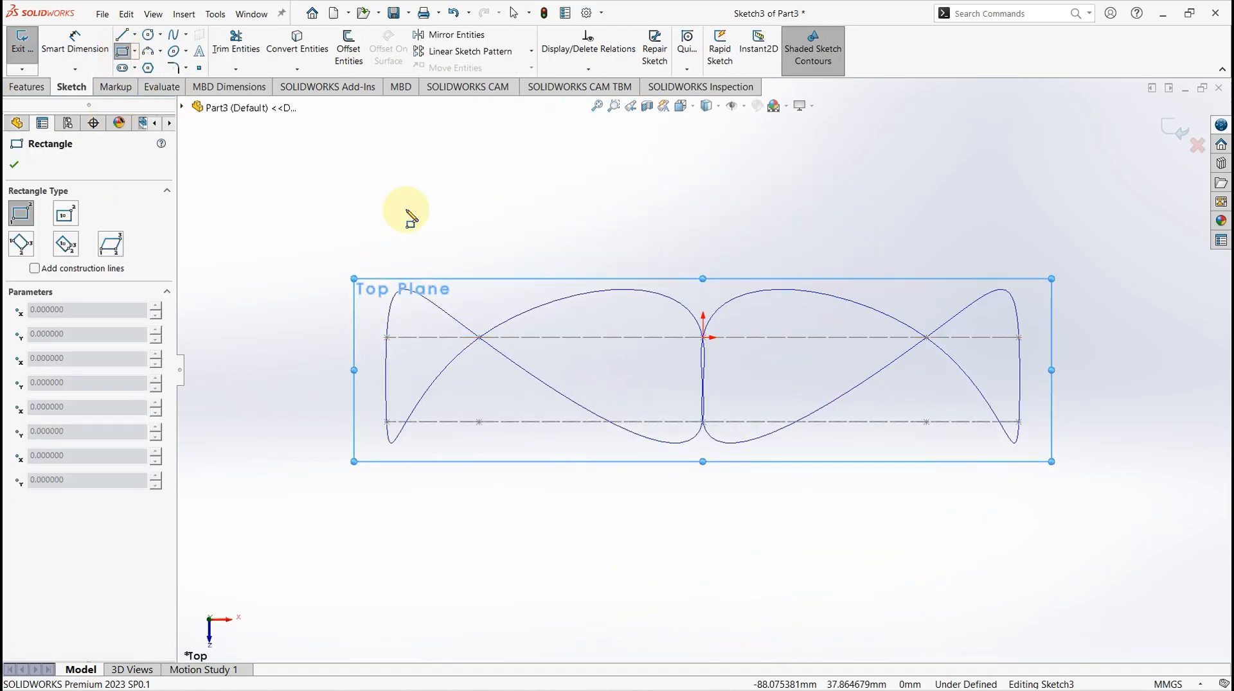
{"action": "left_click", "coordinate": [704, 337]}
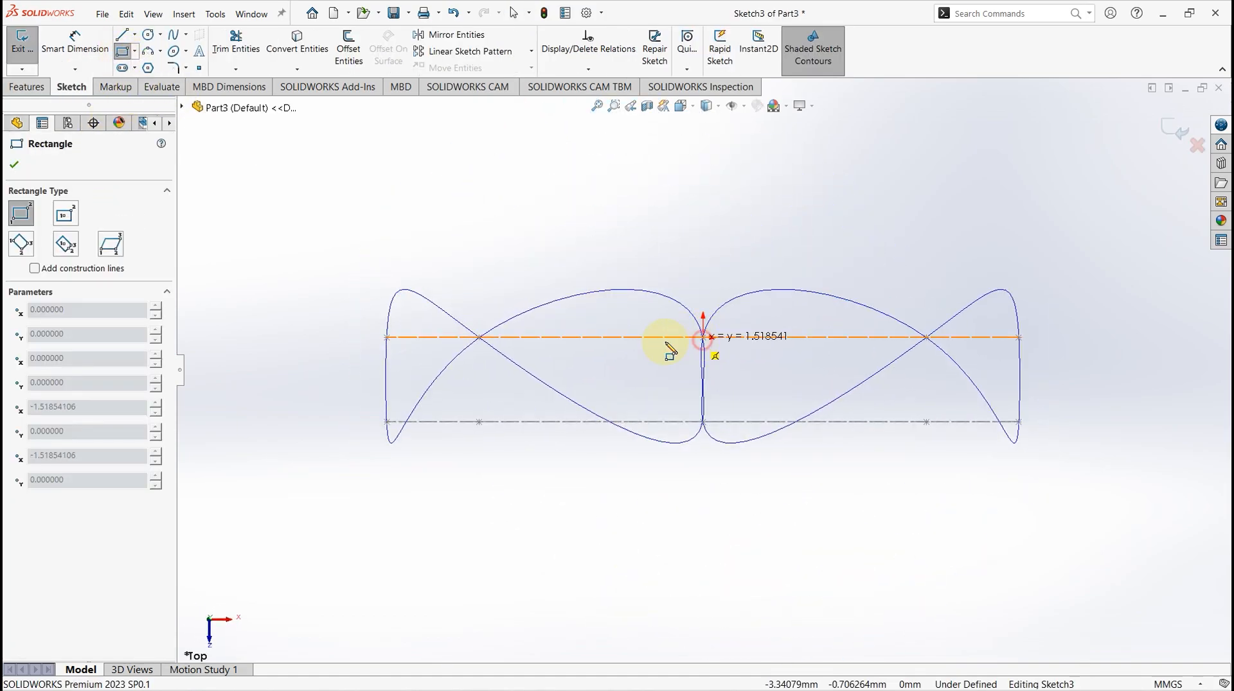
{"action": "left_click", "coordinate": [275, 347]}
{"action": "left_click", "coordinate": [15, 168]}
Dimension the thin rectangle's short outer side to 1 mm.
{"action": "left_click", "coordinate": [75, 44]}
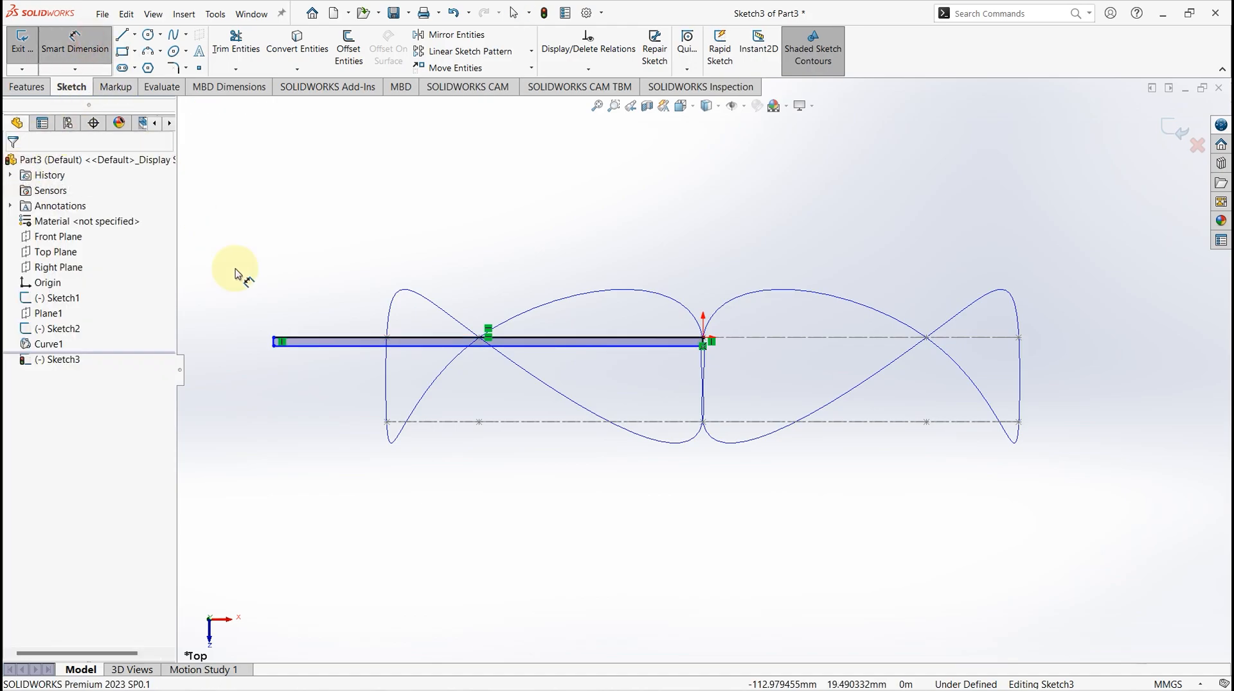
{"action": "left_click", "coordinate": [291, 348]}
{"action": "left_click", "coordinate": [231, 293]}
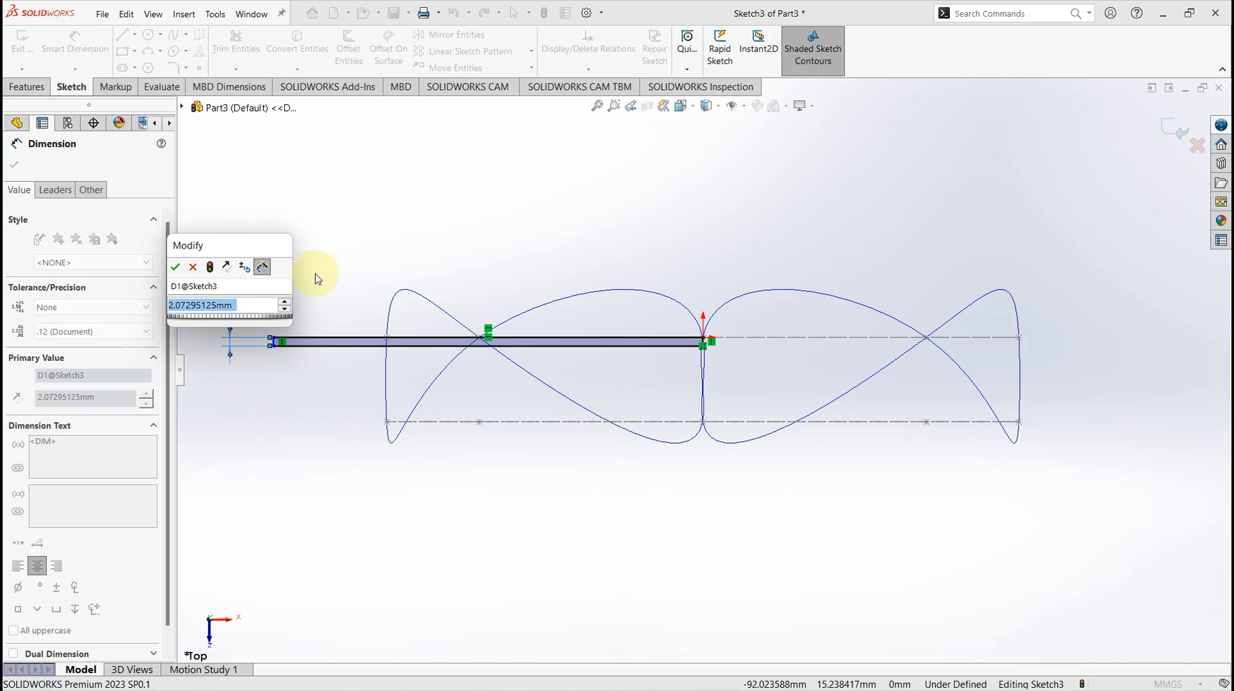
{"action": "type", "text": "1"}
{"action": "key", "text": "Return"}
{"action": "scroll", "coordinate": [515, 334], "scroll_direction": "down", "scroll_amount": 2}
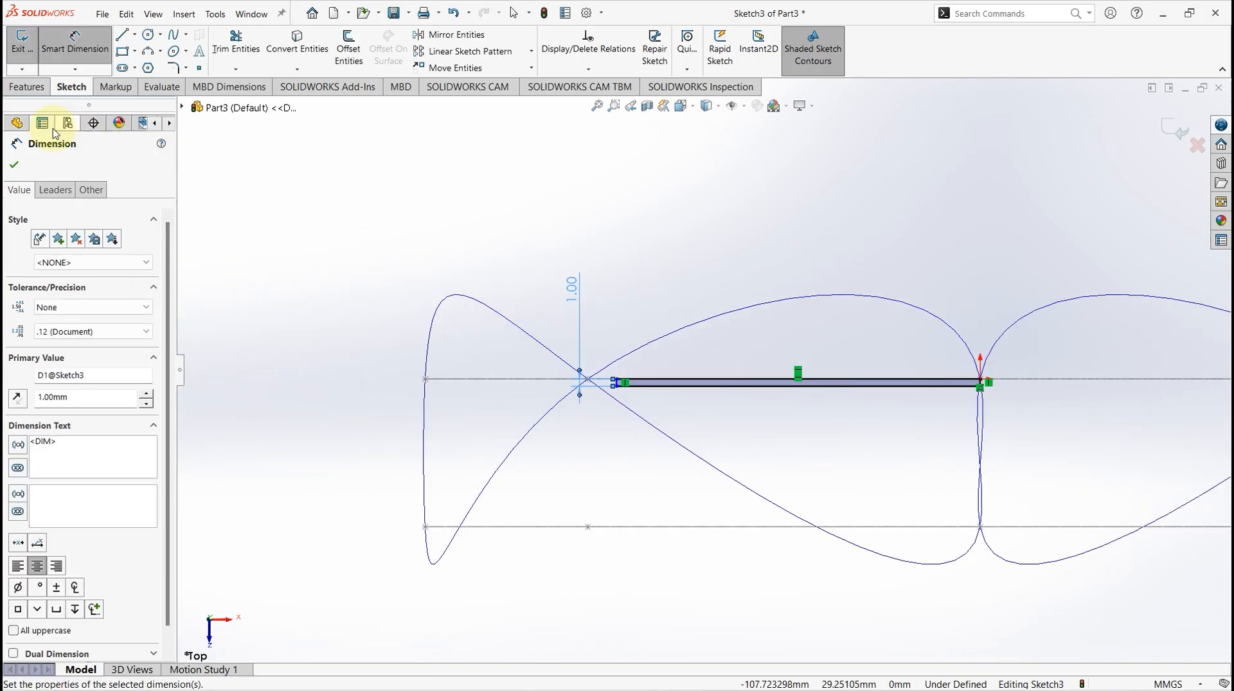
{"action": "left_click", "coordinate": [14, 164]}
Add a Pierce relation between the rectangle's outer corner on the X axis and the wavy curve.
{"action": "left_click", "coordinate": [617, 382]}
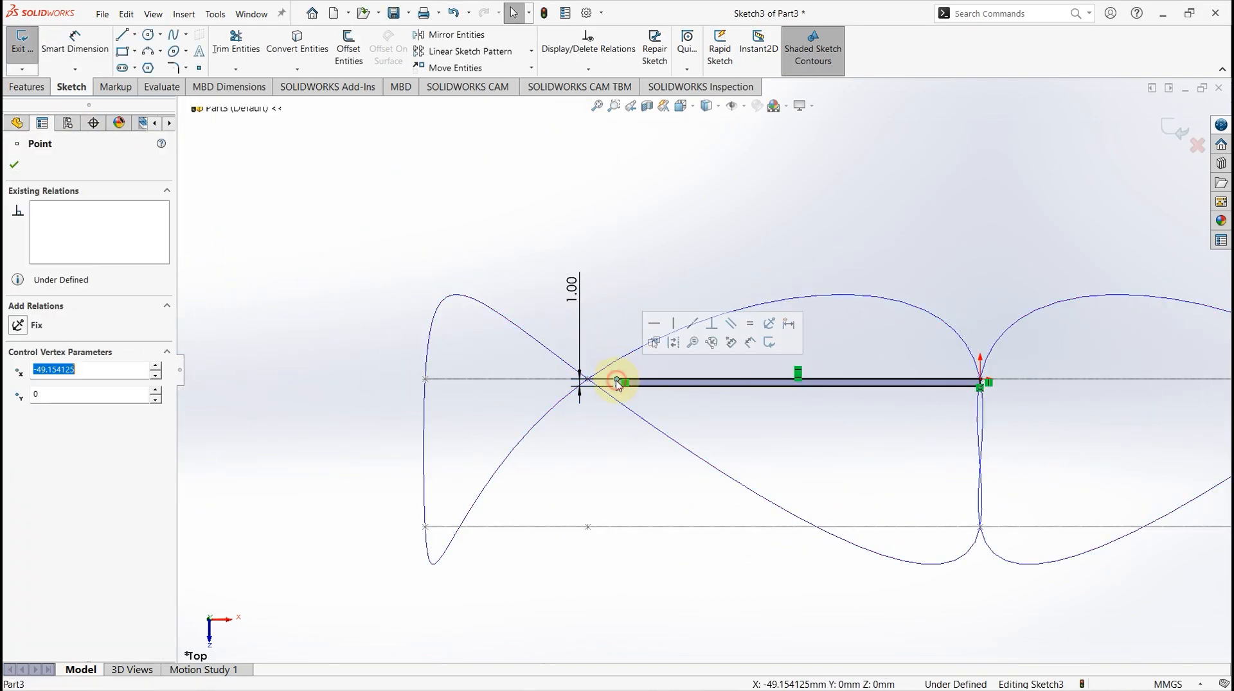
{"action": "left_click", "coordinate": [423, 393], "text": "ctrl"}
{"action": "left_click", "coordinate": [20, 391]}
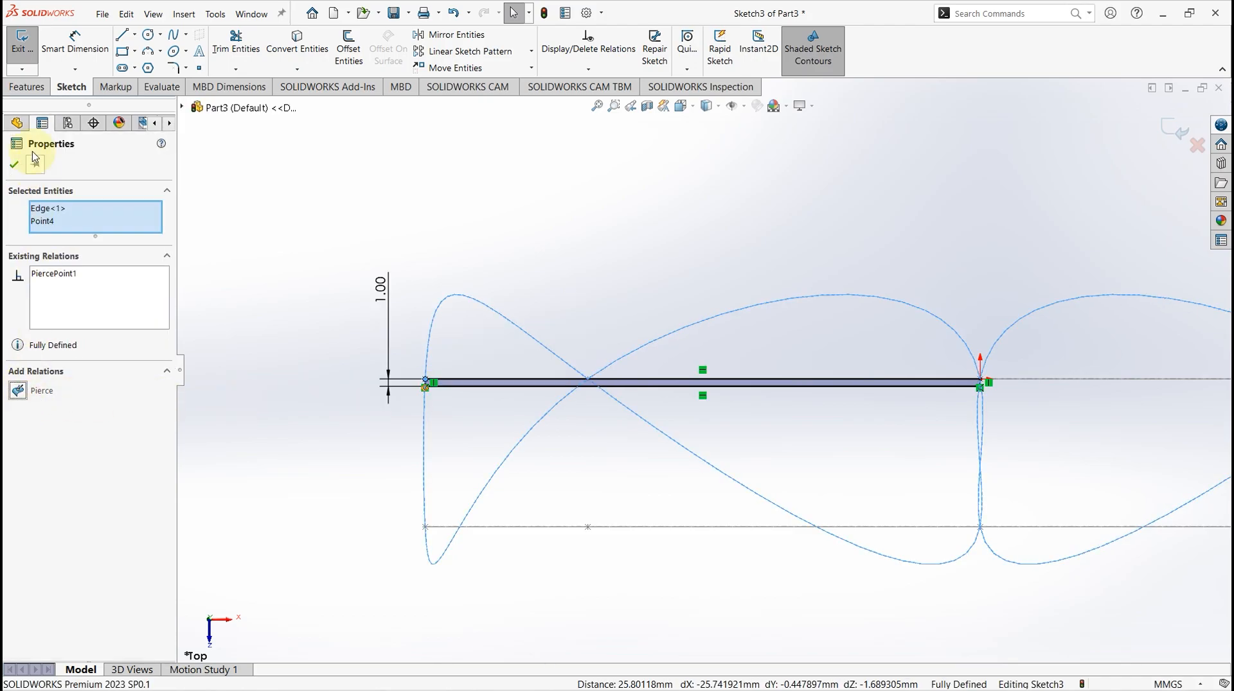
Accept the Pierce relation and exit the finished profile sketch.
{"action": "left_click", "coordinate": [13, 164]}
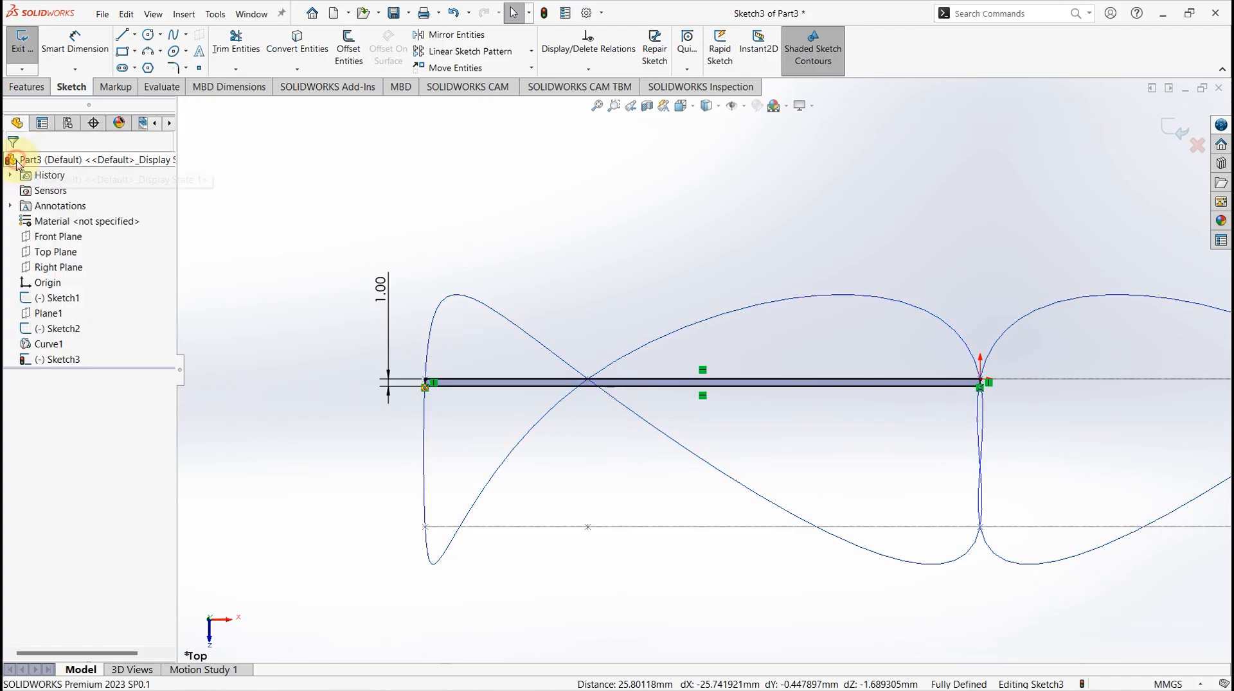
{"action": "left_click", "coordinate": [1178, 127]}
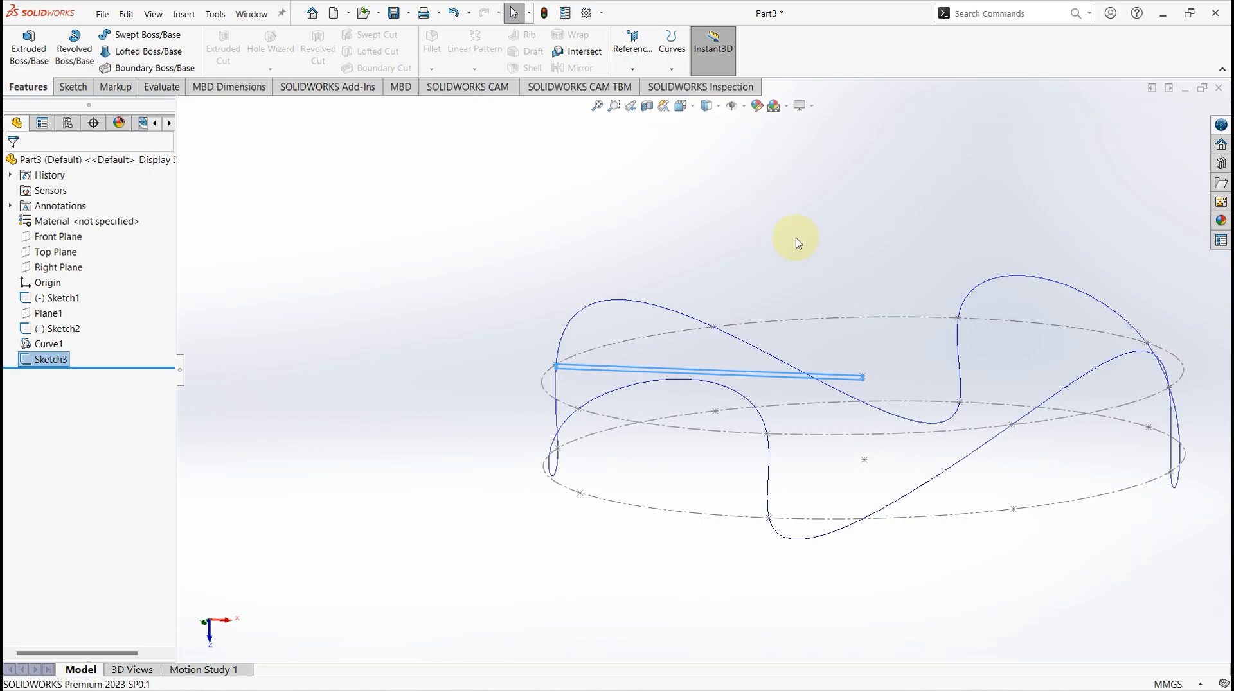
Sketch a thin corner rectangle, about 78 by 1.7 mm, on the Top Plane from the origin past the curve's positive-X end.
{"action": "left_click", "coordinate": [56, 252]}
{"action": "left_click", "coordinate": [60, 233]}
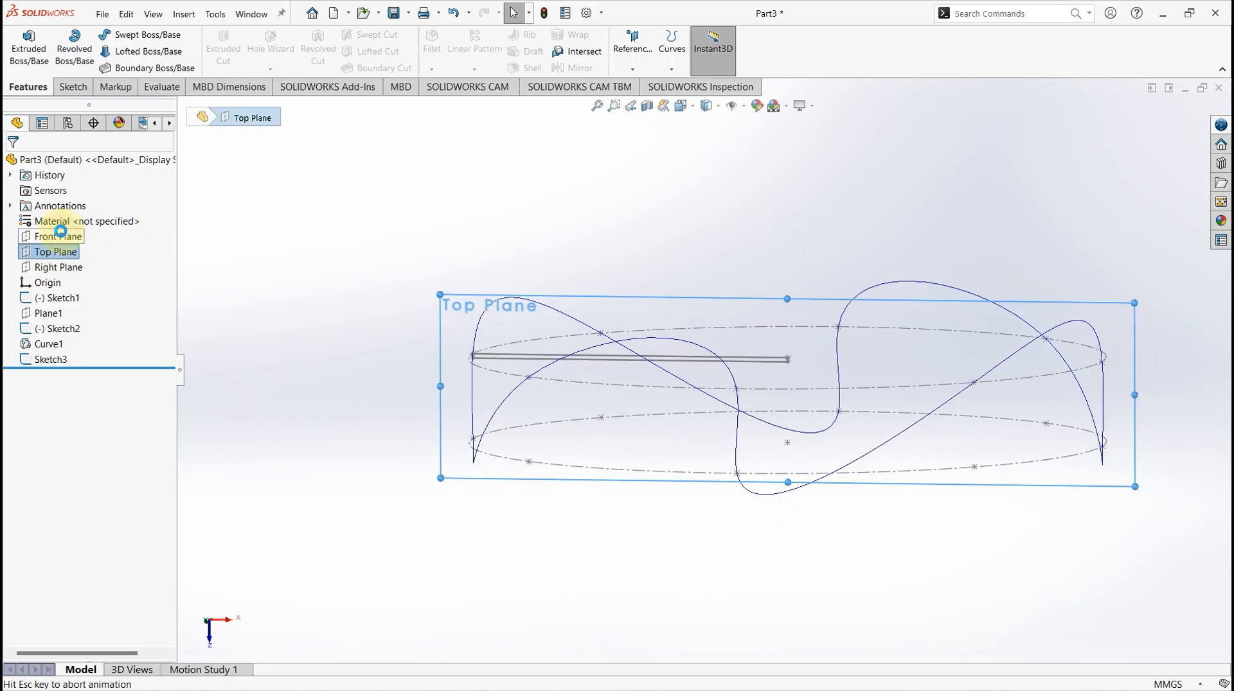
{"action": "scroll", "coordinate": [799, 385], "scroll_direction": "down", "scroll_amount": 3}
{"action": "left_click", "coordinate": [122, 51]}
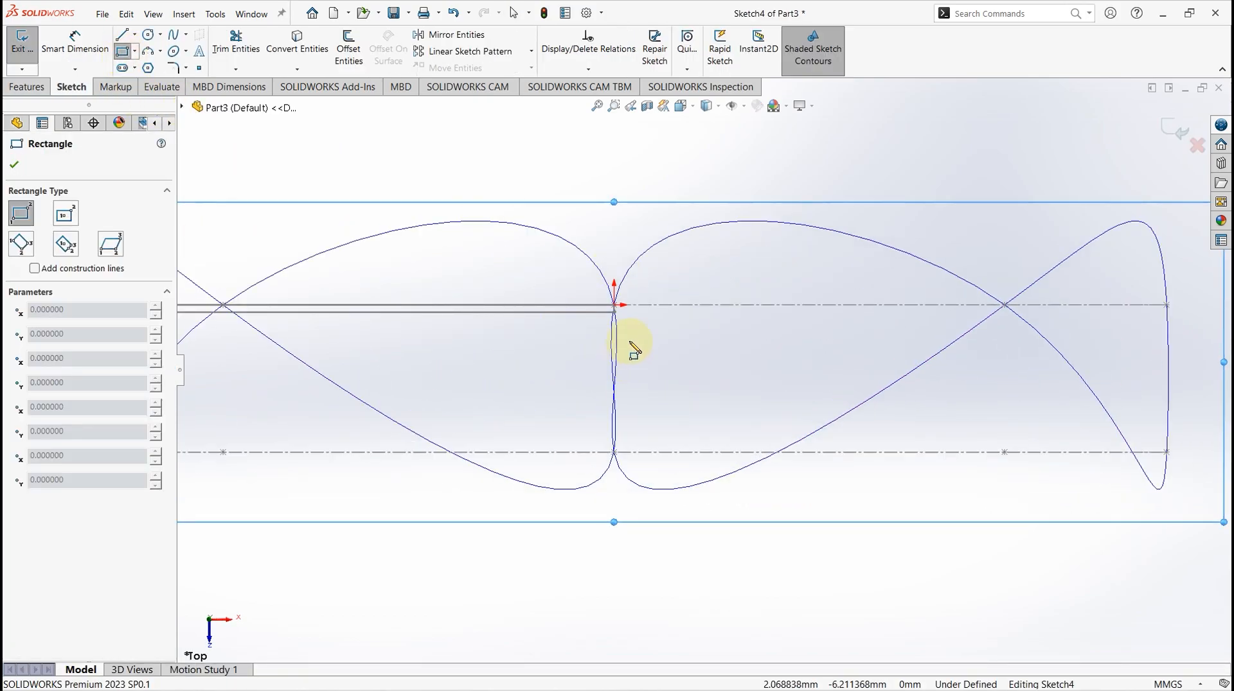
{"action": "left_click", "coordinate": [614, 306]}
{"action": "left_click", "coordinate": [1191, 317]}
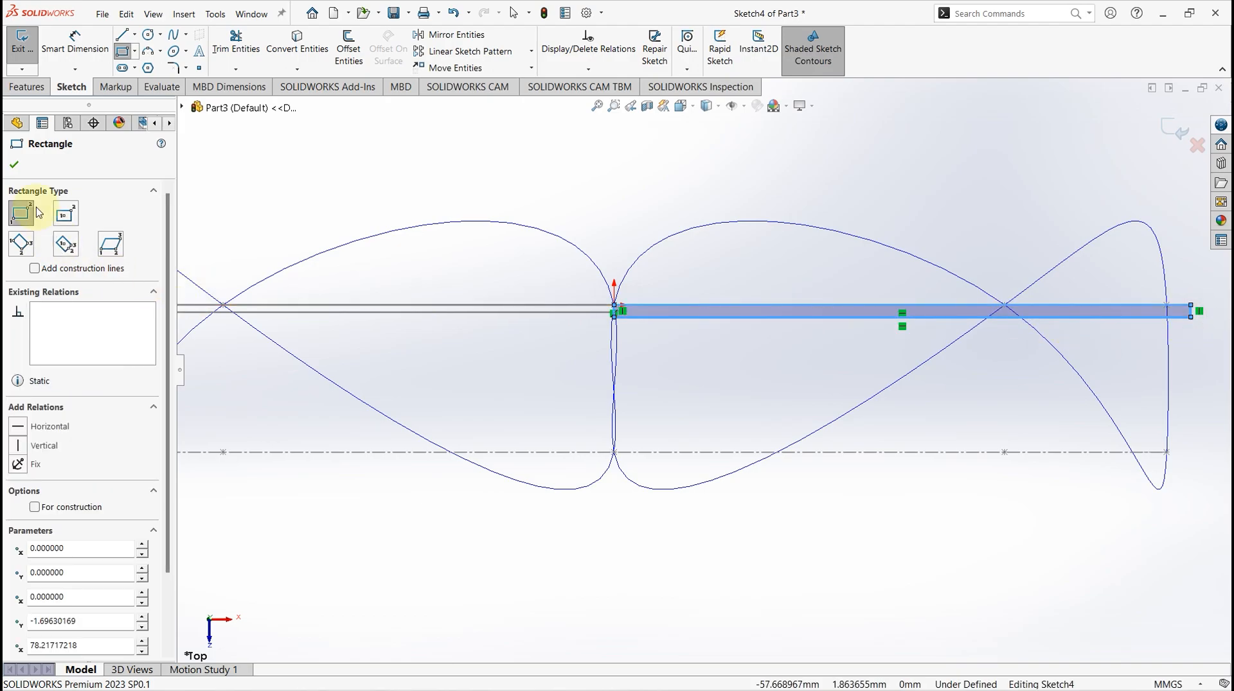
{"action": "key", "text": "Escape"}
Dimension the short outer side of the positive-X rectangle to 1 mm.
{"action": "left_click", "coordinate": [75, 43]}
{"action": "left_click", "coordinate": [1190, 313]}
{"action": "left_click", "coordinate": [1005, 208]}
{"action": "type", "text": "1"}
{"action": "key", "text": "Return"}
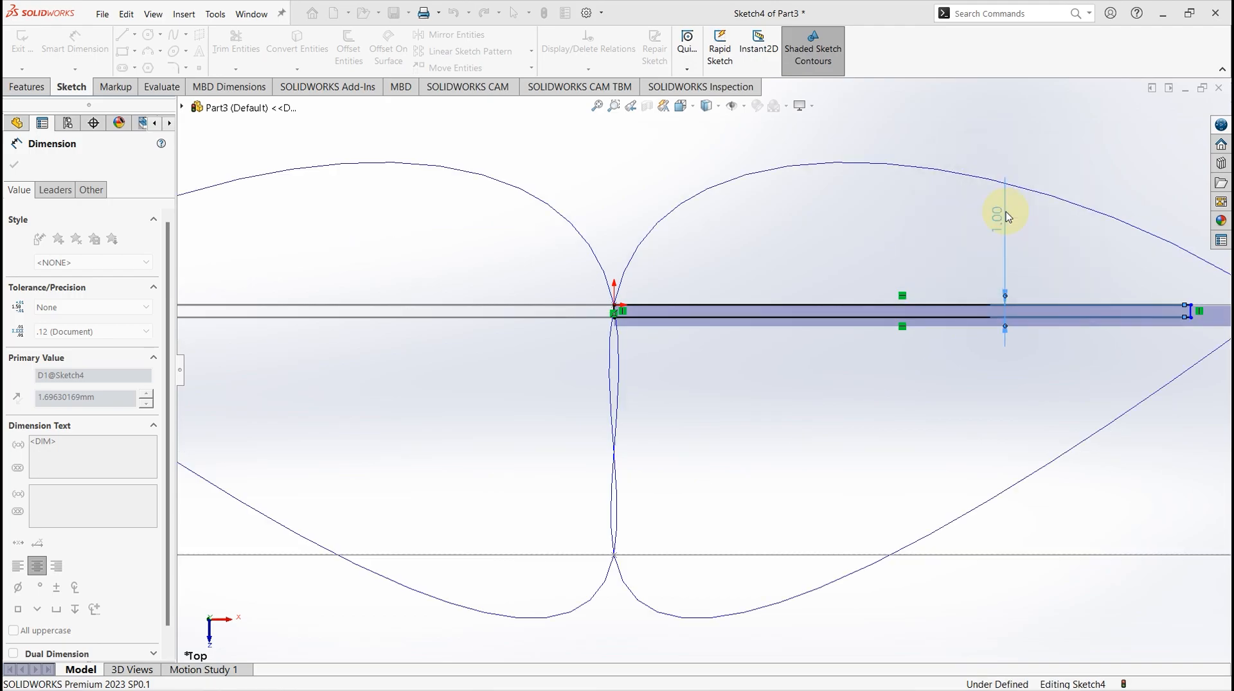
{"action": "scroll", "coordinate": [1102, 352], "scroll_direction": "up", "scroll_amount": 5}
{"action": "scroll", "coordinate": [1109, 357], "scroll_direction": "down", "scroll_amount": 1}
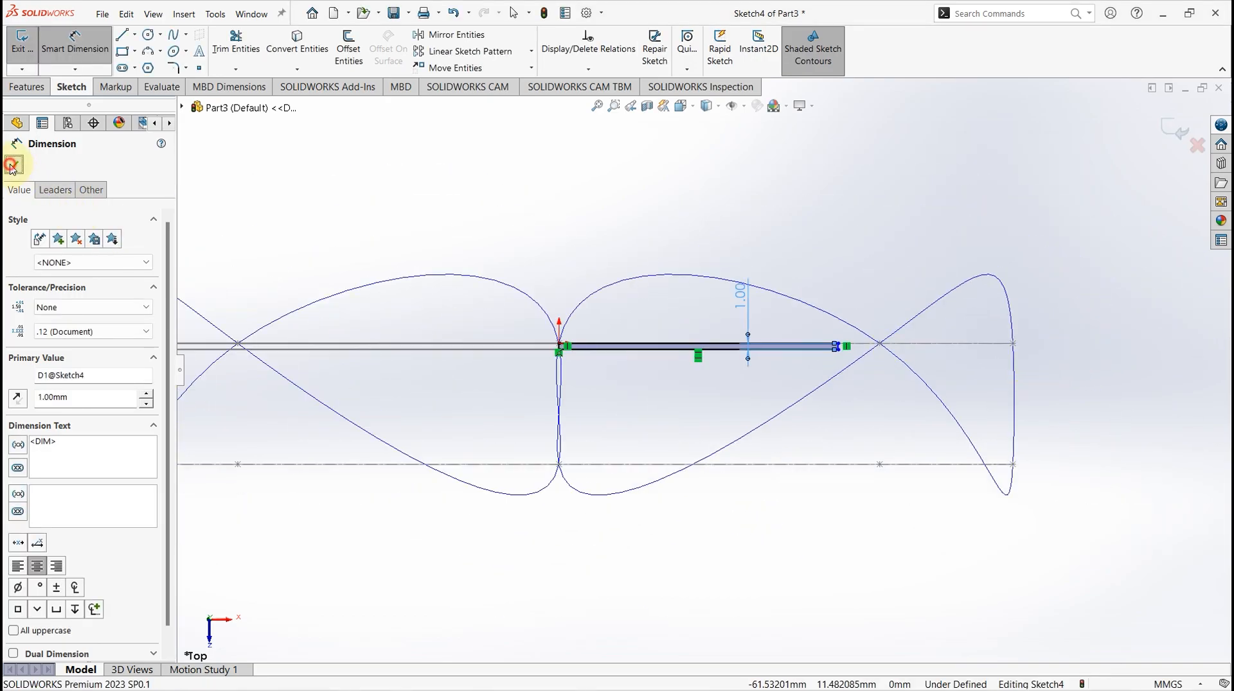
{"action": "left_click", "coordinate": [11, 165]}
Pierce the positive-X rectangle's outer corner on the X axis to the wavy curve and exit the sketch.
{"action": "left_click", "coordinate": [753, 347]}
{"action": "left_click", "coordinate": [839, 346]}
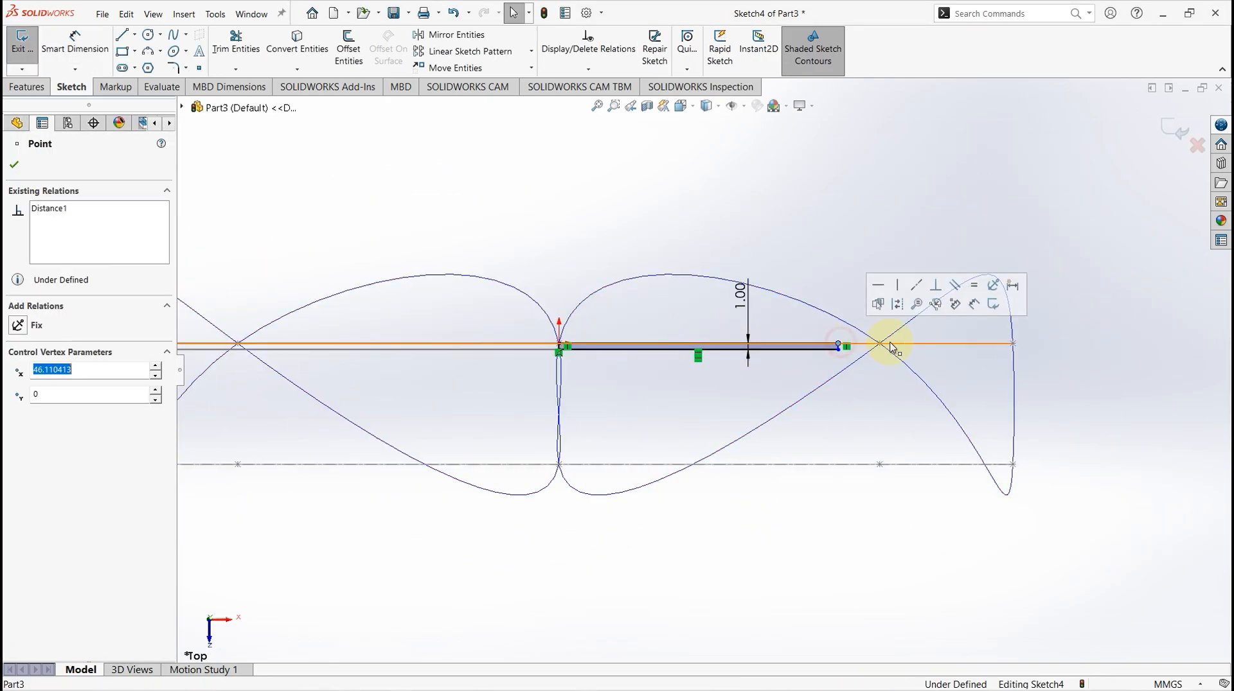
{"action": "left_click", "coordinate": [1011, 325], "text": "ctrl"}
{"action": "left_click", "coordinate": [18, 390]}
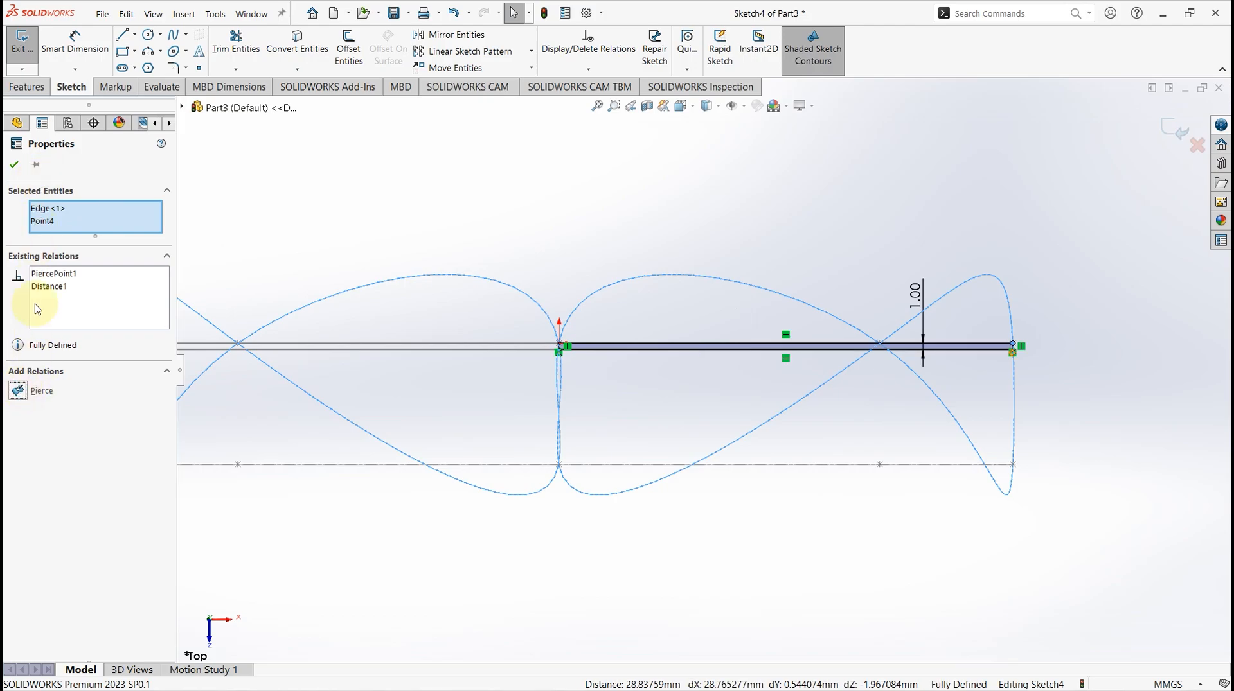
{"action": "left_click", "coordinate": [13, 166]}
{"action": "left_click", "coordinate": [1175, 132]}
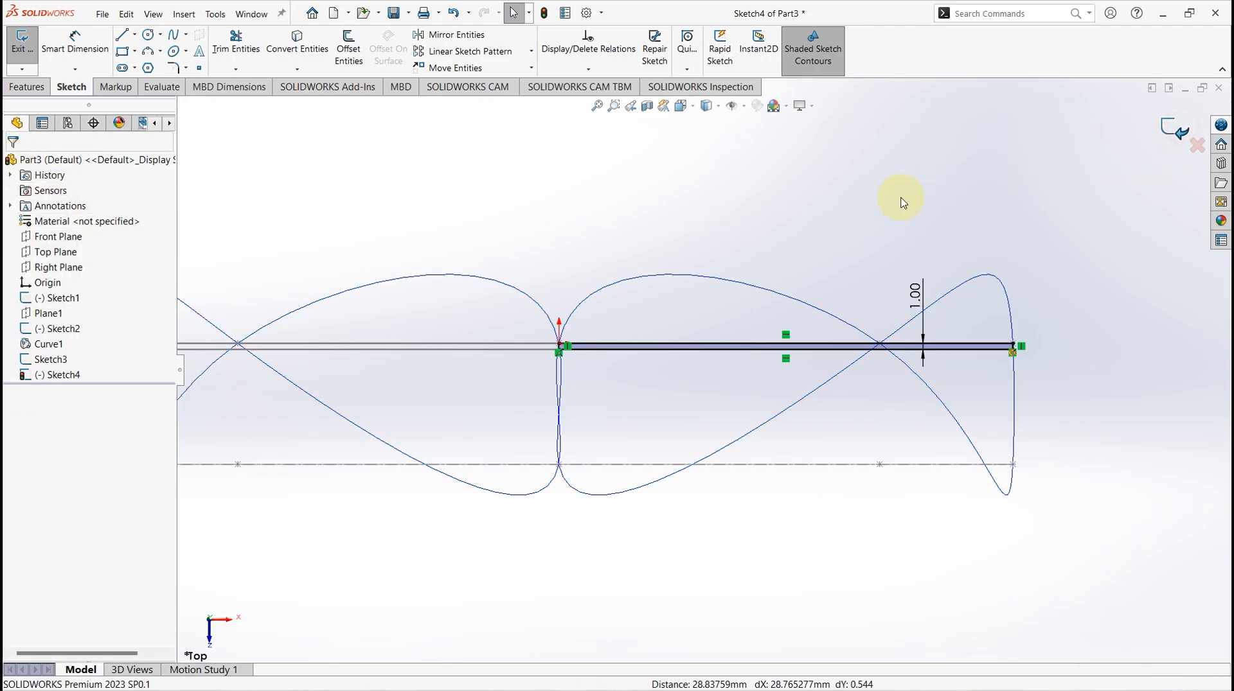
{"action": "left_click", "coordinate": [795, 235]}
{"action": "scroll", "coordinate": [792, 235], "scroll_direction": "up", "scroll_amount": 3}
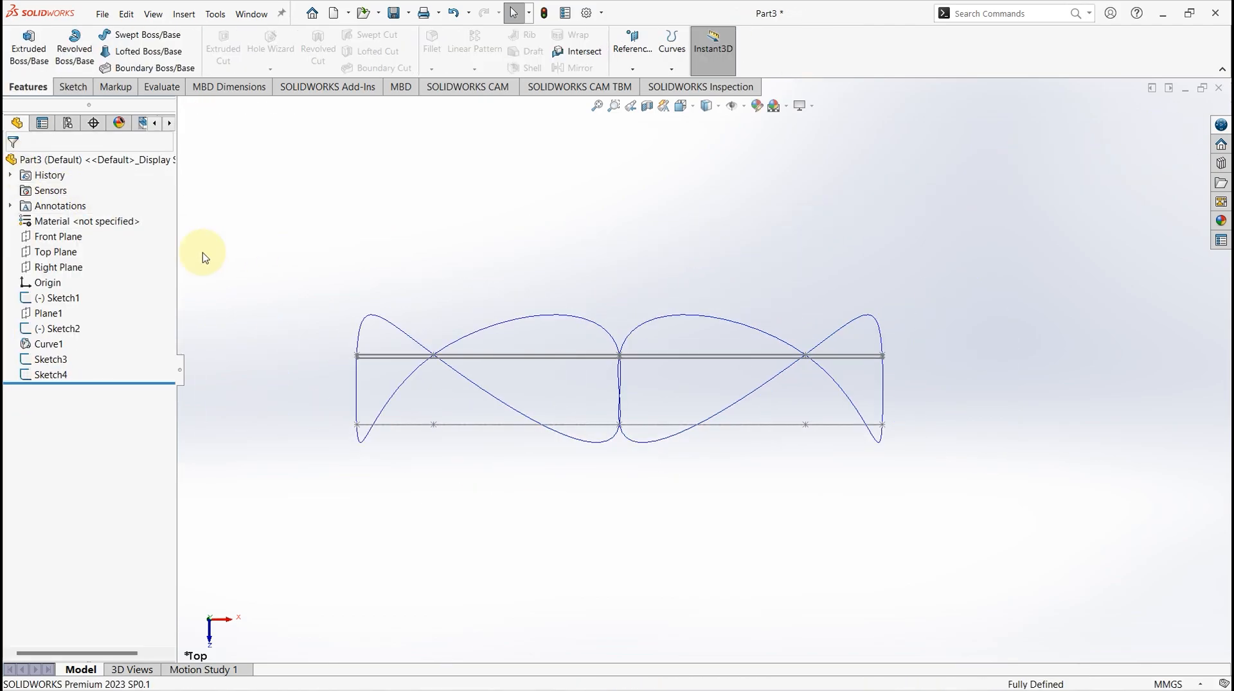
Sketch a thin corner rectangle, about 3.8 mm wide, on the Right Plane from the origin past the curve's positive-Y end.
{"action": "left_click", "coordinate": [53, 267]}
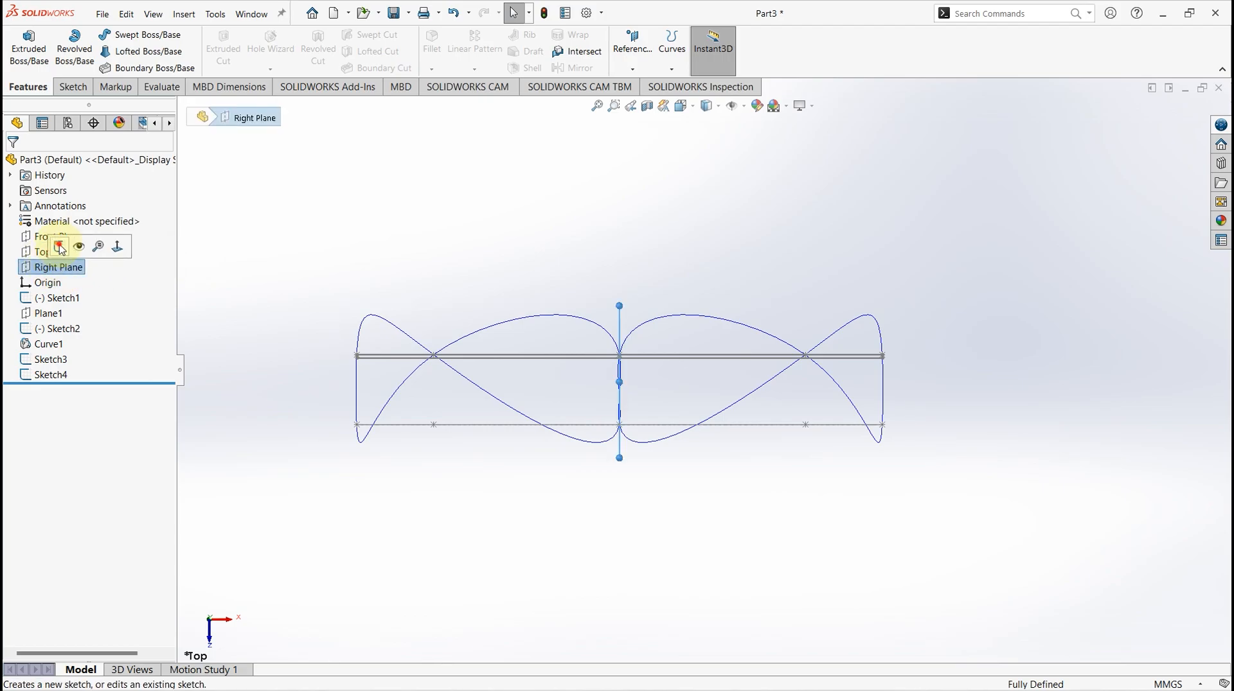
{"action": "left_click", "coordinate": [60, 247]}
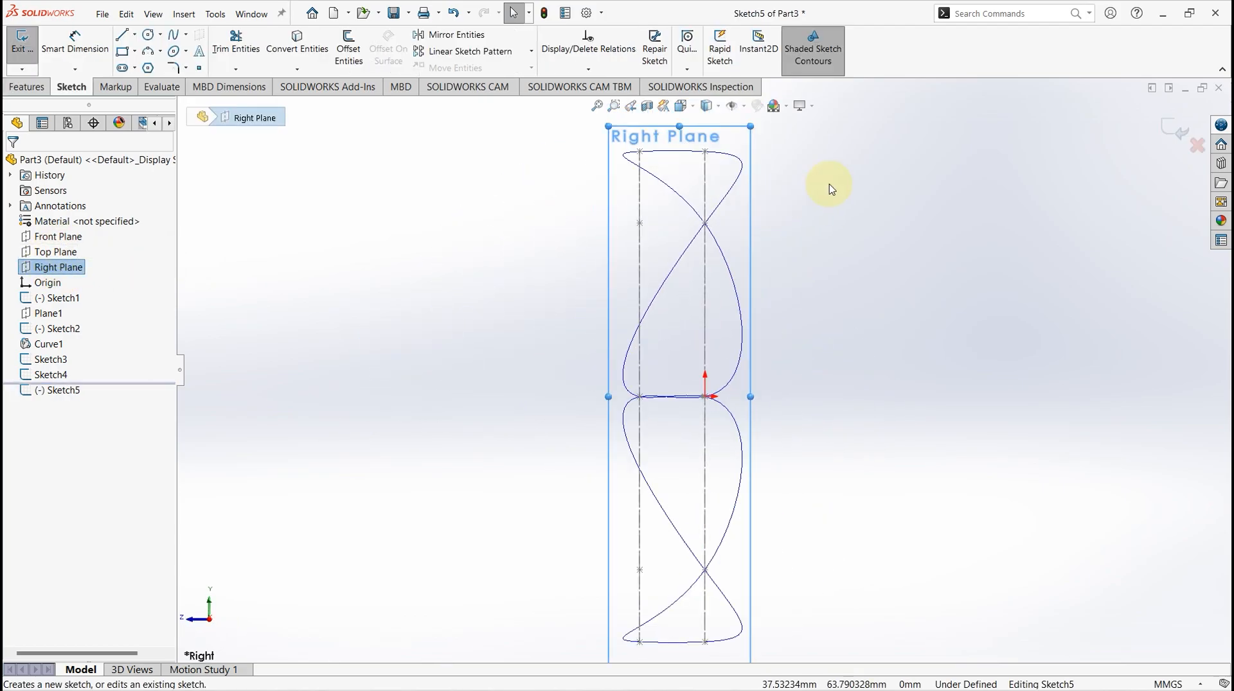
{"action": "left_click", "coordinate": [122, 51]}
{"action": "scroll", "coordinate": [701, 386], "scroll_direction": "up", "scroll_amount": 5}
{"action": "left_click", "coordinate": [717, 407]}
{"action": "scroll", "coordinate": [716, 408], "scroll_direction": "down", "scroll_amount": 6}
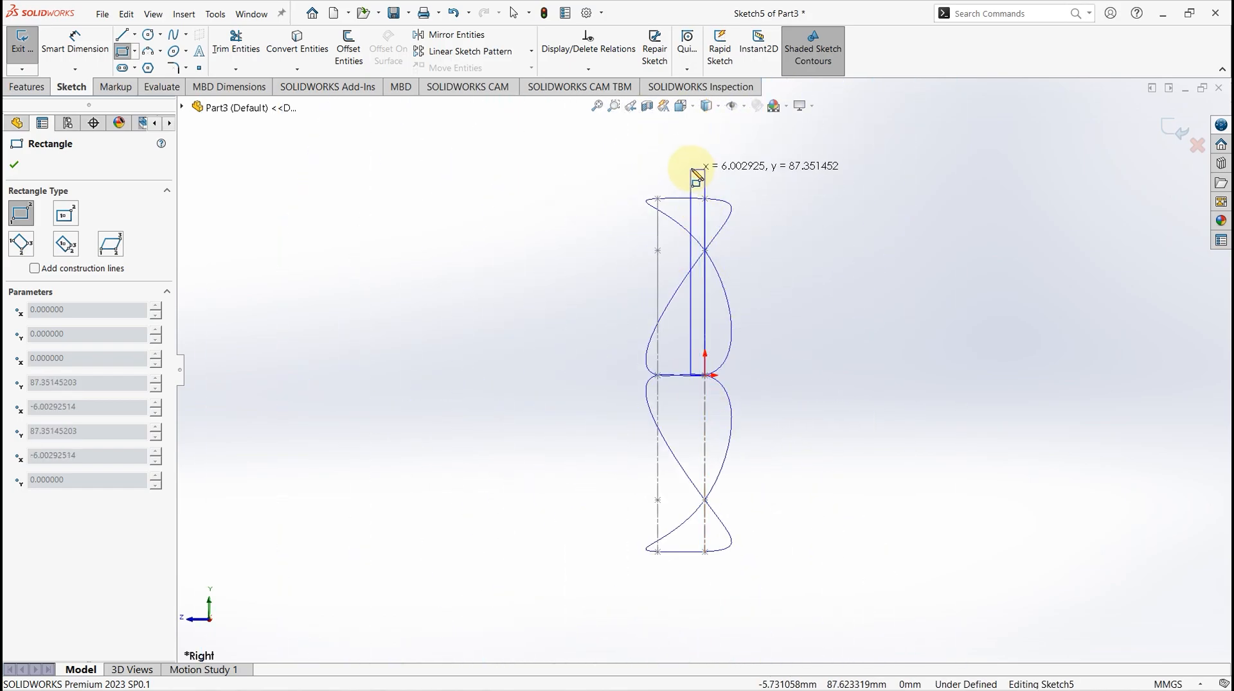
{"action": "left_click", "coordinate": [697, 166]}
Dimension the short outer side of the positive-Y rectangle to 1 mm.
{"action": "left_click", "coordinate": [75, 40]}
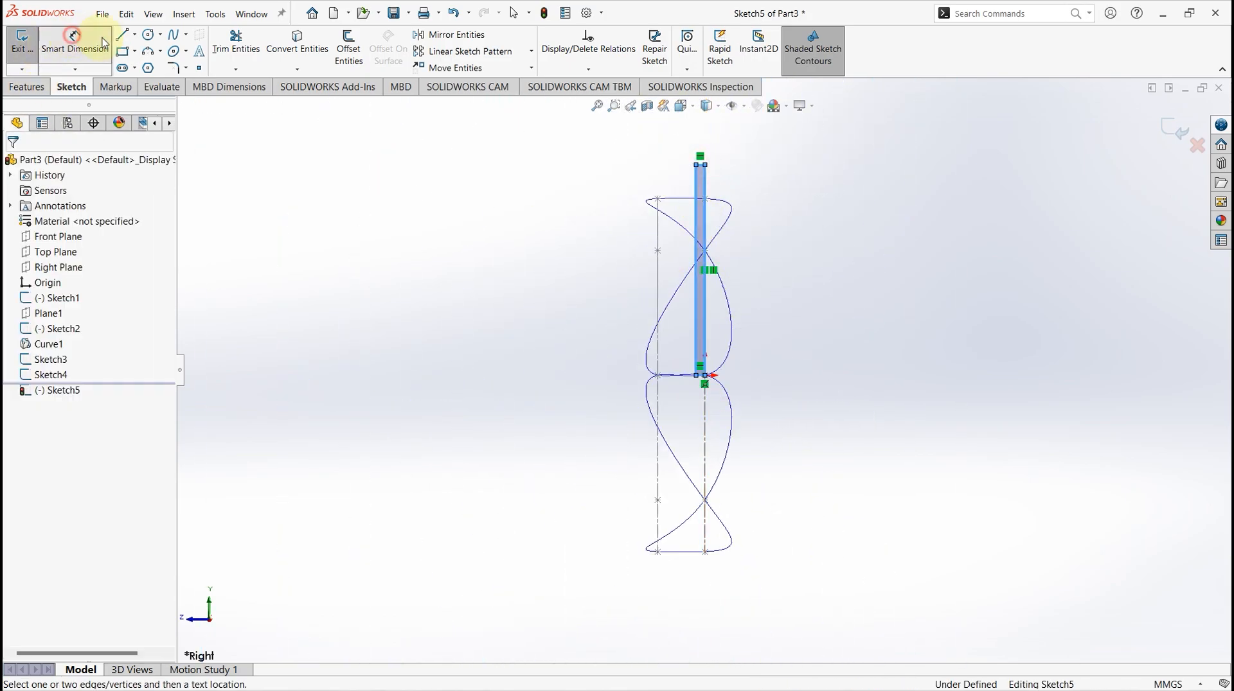
{"action": "scroll", "coordinate": [702, 168], "scroll_direction": "down", "scroll_amount": 4}
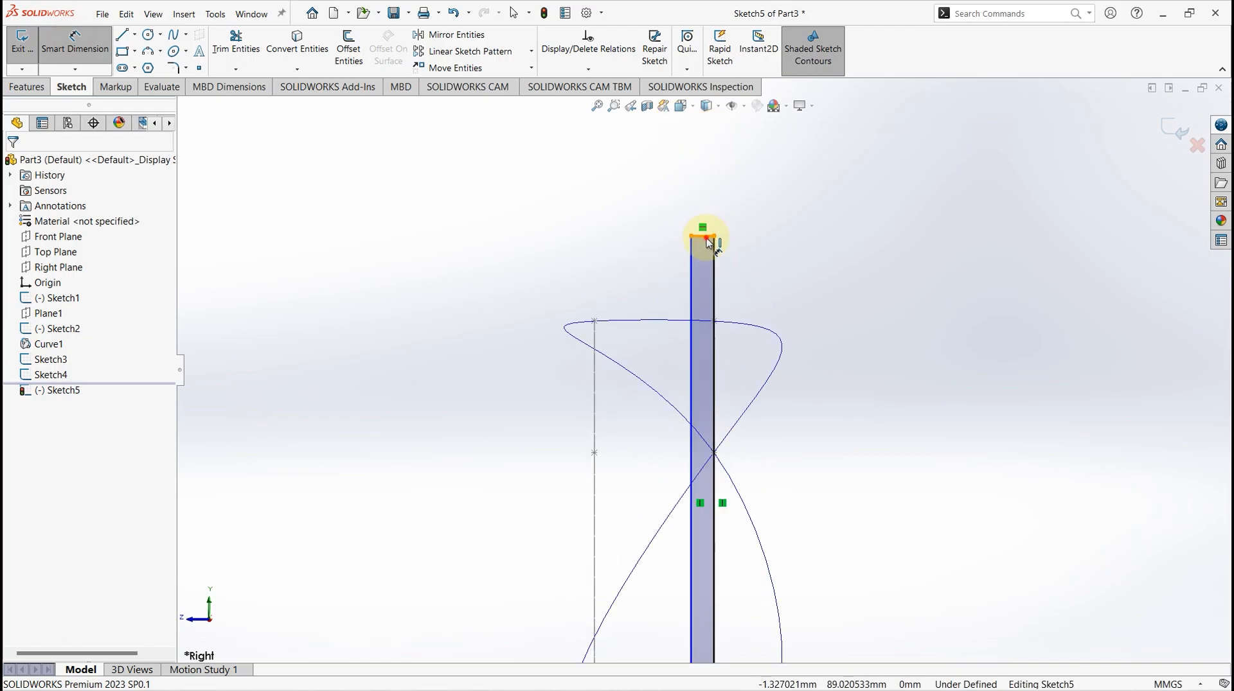
{"action": "left_click", "coordinate": [707, 239]}
{"action": "left_click", "coordinate": [796, 281]}
{"action": "type", "text": "1"}
{"action": "key", "text": "Return"}
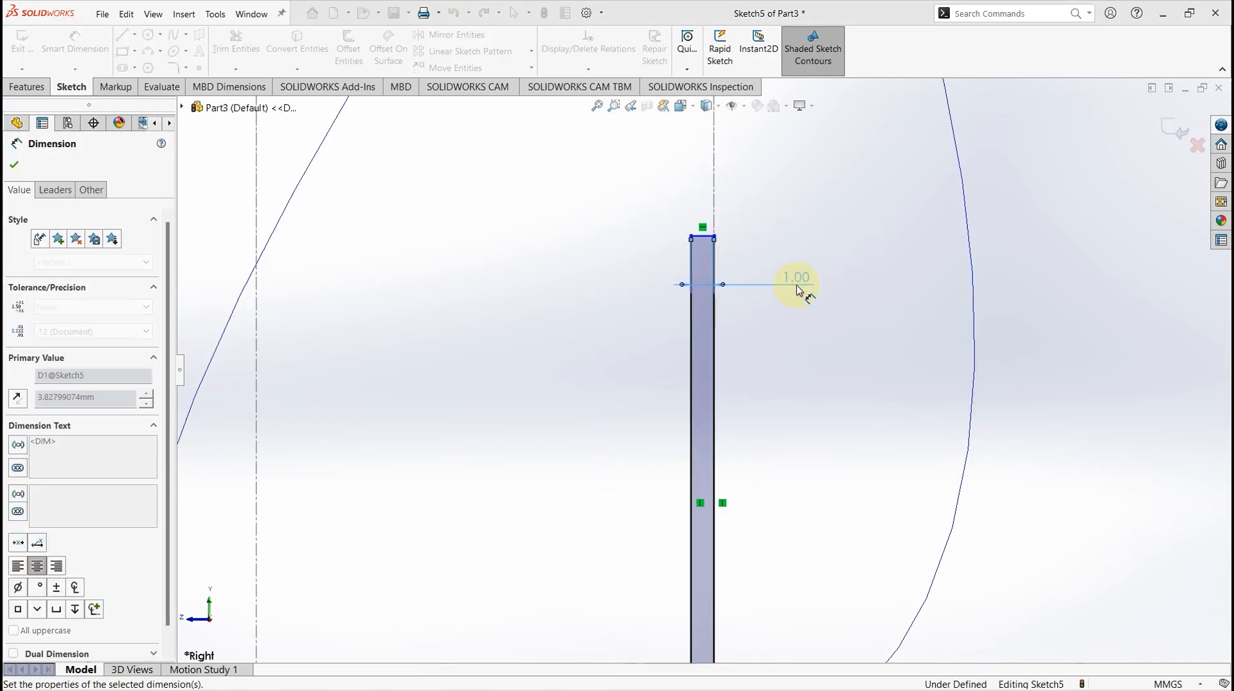
{"action": "scroll", "coordinate": [795, 286], "scroll_direction": "up", "scroll_amount": 6}
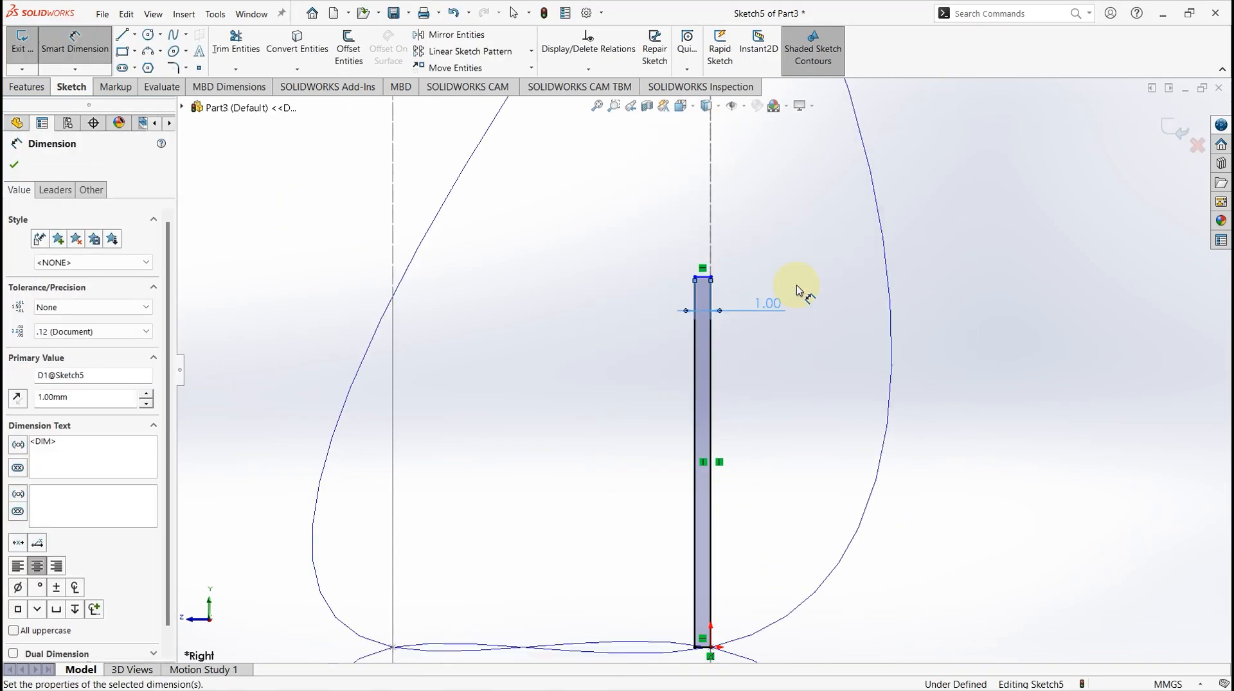
{"action": "left_click", "coordinate": [14, 166]}
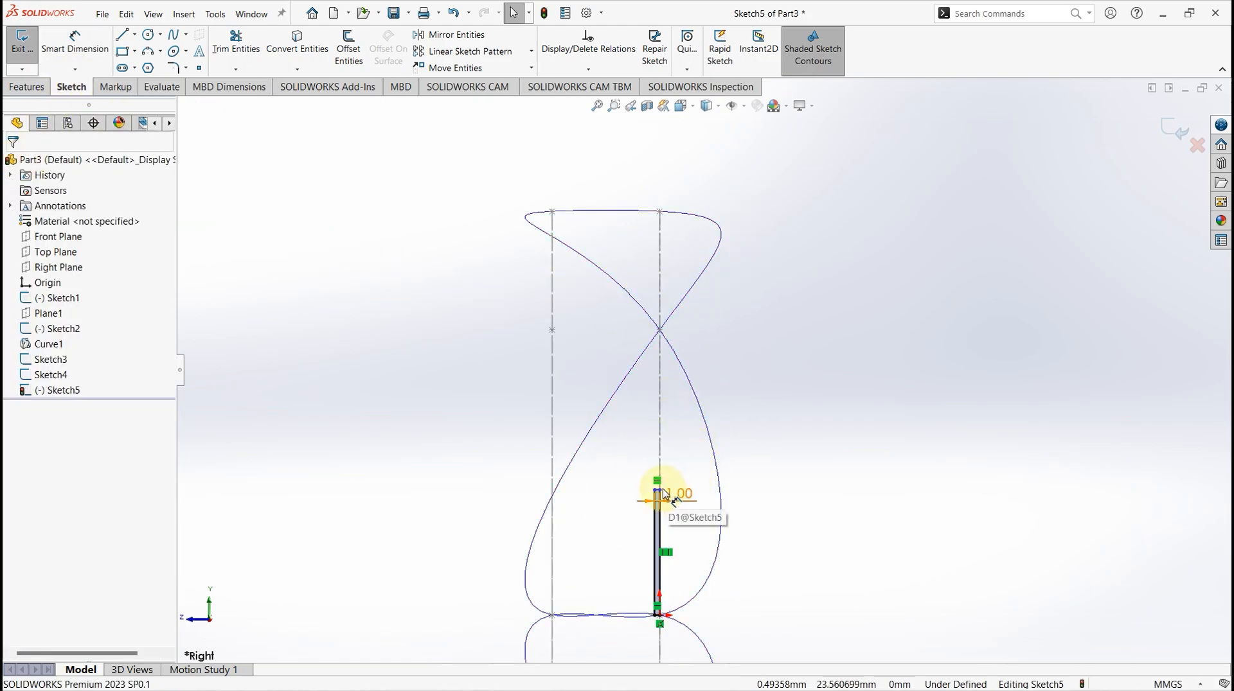
Pierce the positive-Y rectangle's outer corner on the Y axis to the wavy curve and exit the sketch.
{"action": "left_click", "coordinate": [662, 495]}
{"action": "scroll", "coordinate": [661, 495], "scroll_direction": "down", "scroll_amount": 3}
{"action": "left_click", "coordinate": [884, 414]}
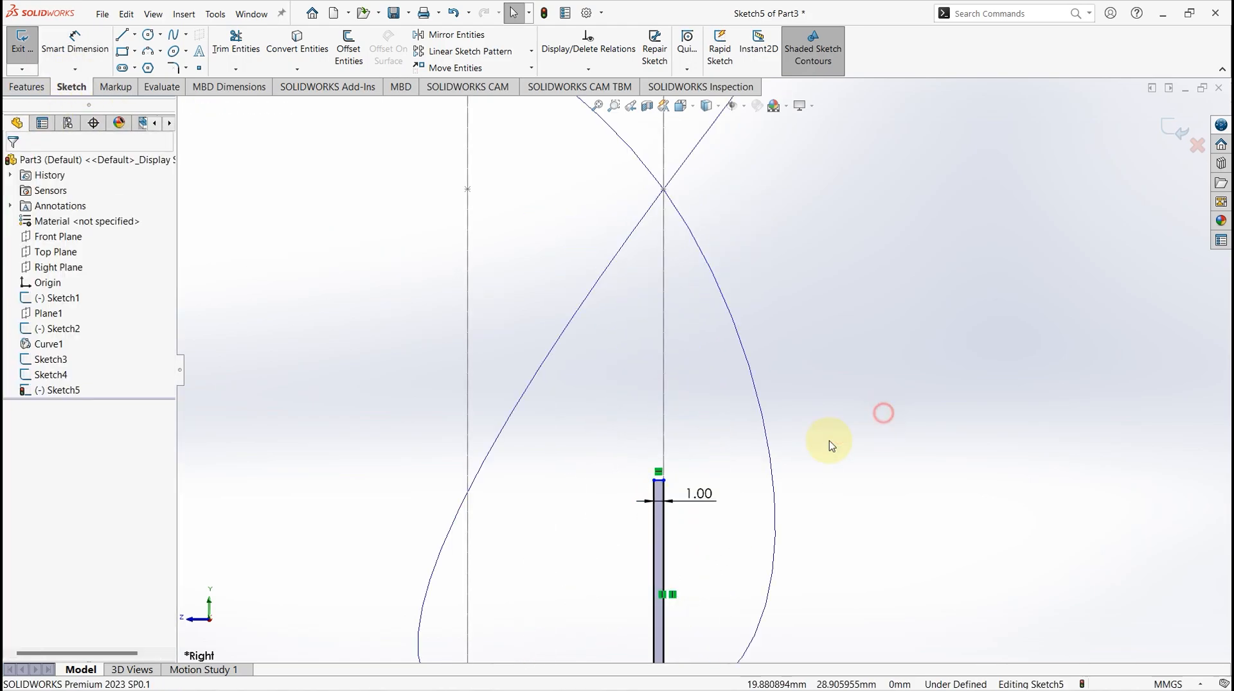
{"action": "left_click", "coordinate": [664, 482]}
{"action": "scroll", "coordinate": [750, 267], "scroll_direction": "up", "scroll_amount": 3}
{"action": "left_click", "coordinate": [702, 212], "text": "ctrl"}
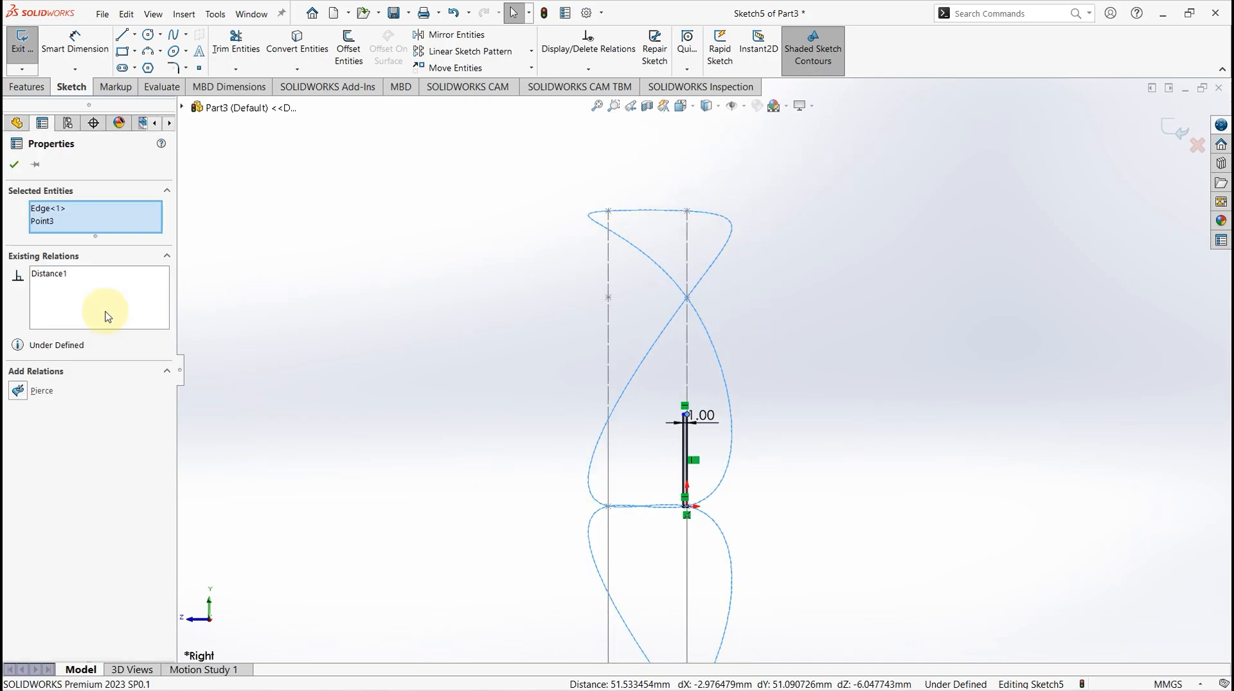
{"action": "left_click", "coordinate": [17, 391]}
{"action": "left_click", "coordinate": [13, 165]}
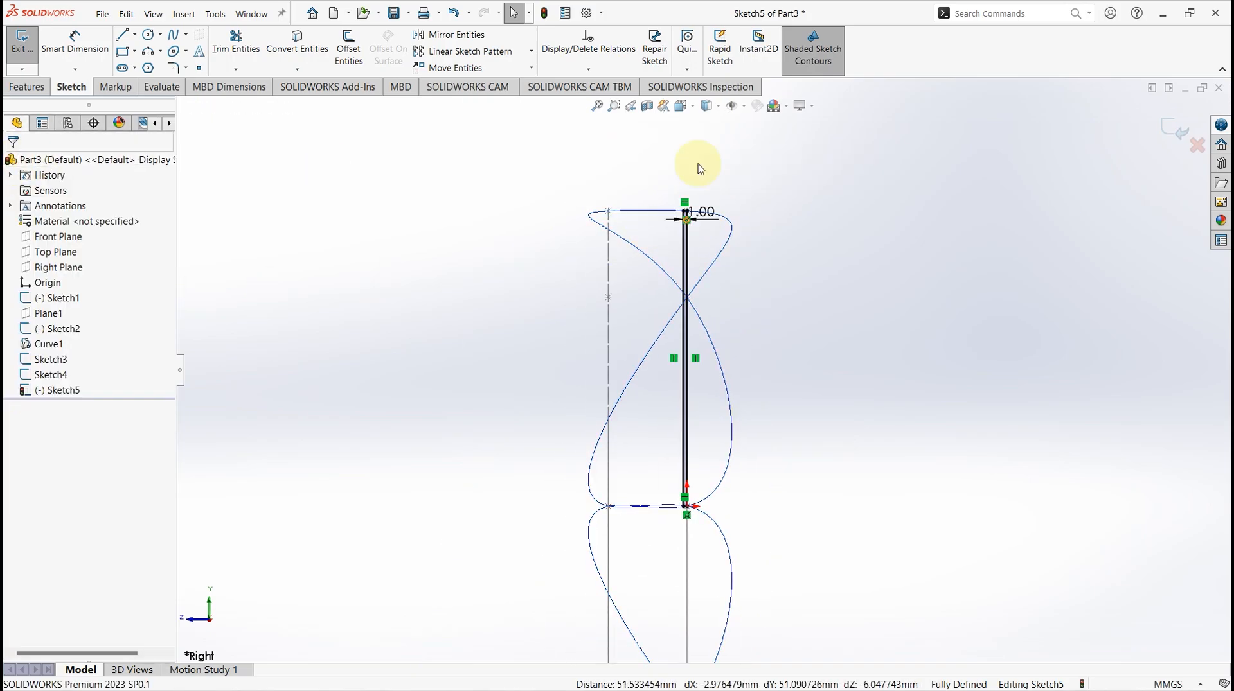
{"action": "left_click", "coordinate": [1176, 127]}
{"action": "left_click", "coordinate": [796, 343]}
{"action": "scroll", "coordinate": [755, 405], "scroll_direction": "up", "scroll_amount": 3}
{"action": "scroll", "coordinate": [738, 492], "scroll_direction": "down", "scroll_amount": 1}
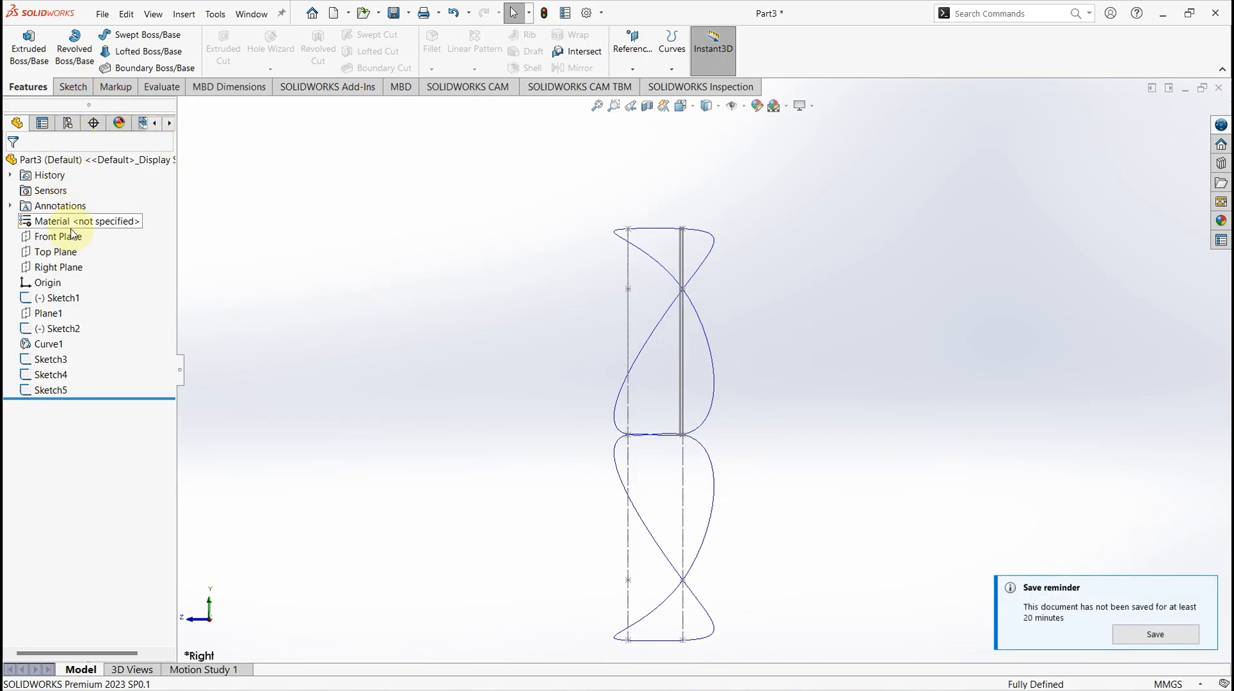
Sketch a corner rectangle, about 4.6 by 81 mm, on the Right Plane from the origin past the curve's negative-Y end.
{"action": "left_click", "coordinate": [62, 268]}
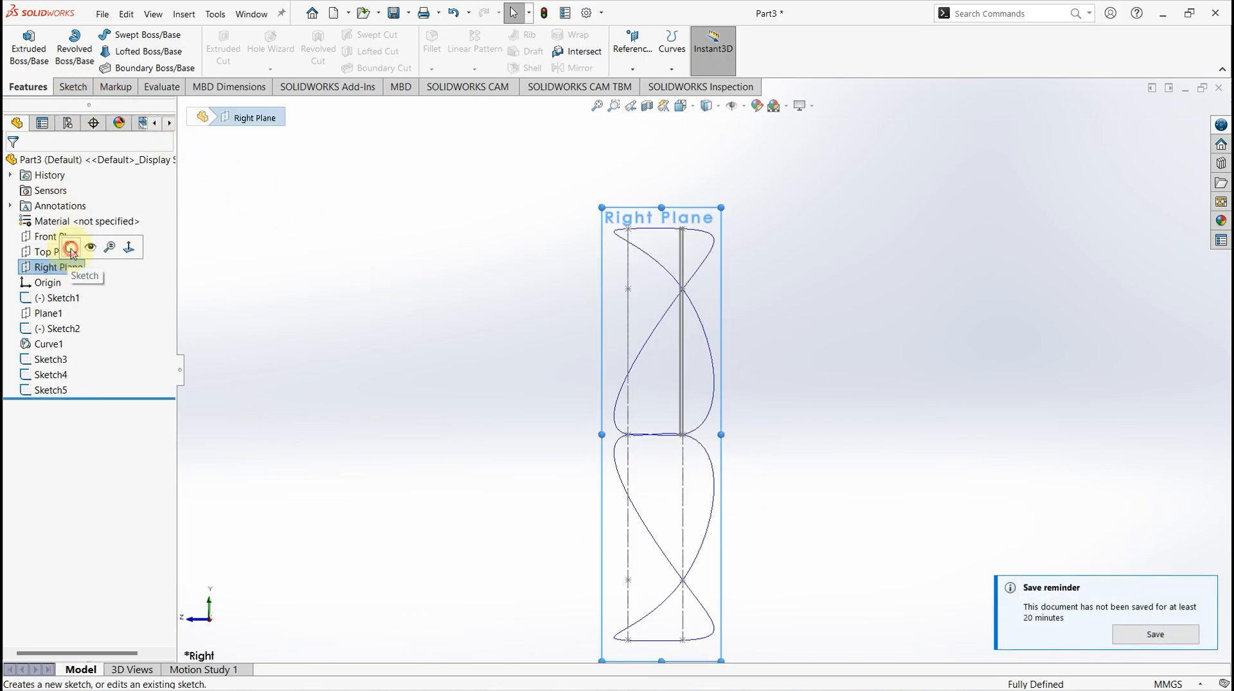
{"action": "left_click", "coordinate": [72, 251]}
{"action": "left_click", "coordinate": [122, 51]}
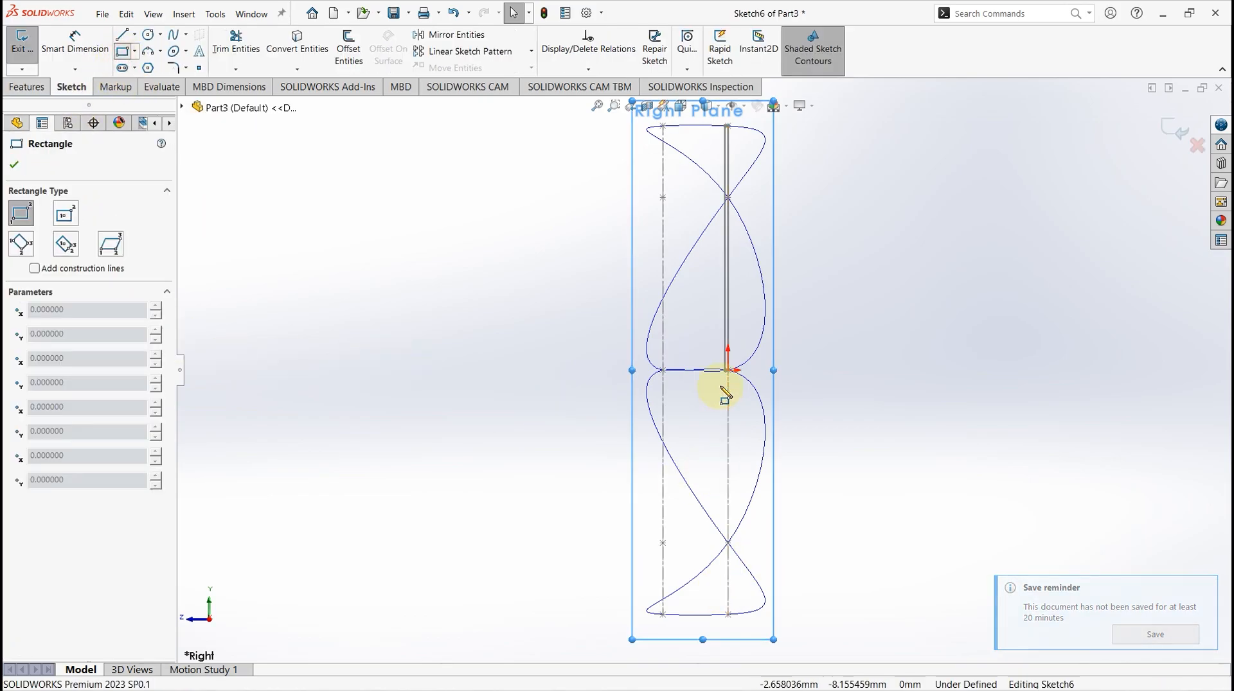
{"action": "left_click", "coordinate": [728, 370]}
{"action": "left_click", "coordinate": [713, 633]}
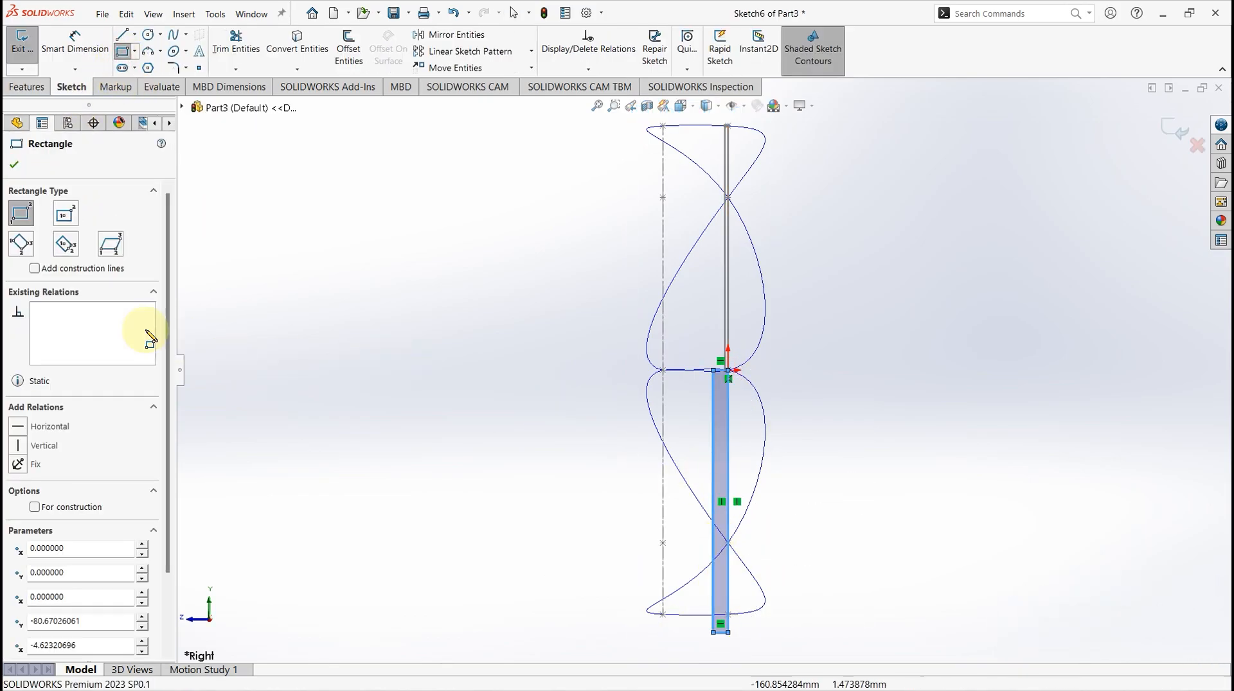
{"action": "left_click", "coordinate": [13, 164]}
Dimension the short outer side of the negative-Y rectangle to 1 mm.
{"action": "left_click", "coordinate": [75, 42]}
{"action": "left_click", "coordinate": [721, 633]}
{"action": "left_click", "coordinate": [578, 566]}
{"action": "type", "text": "1"}
{"action": "key", "text": "Return"}
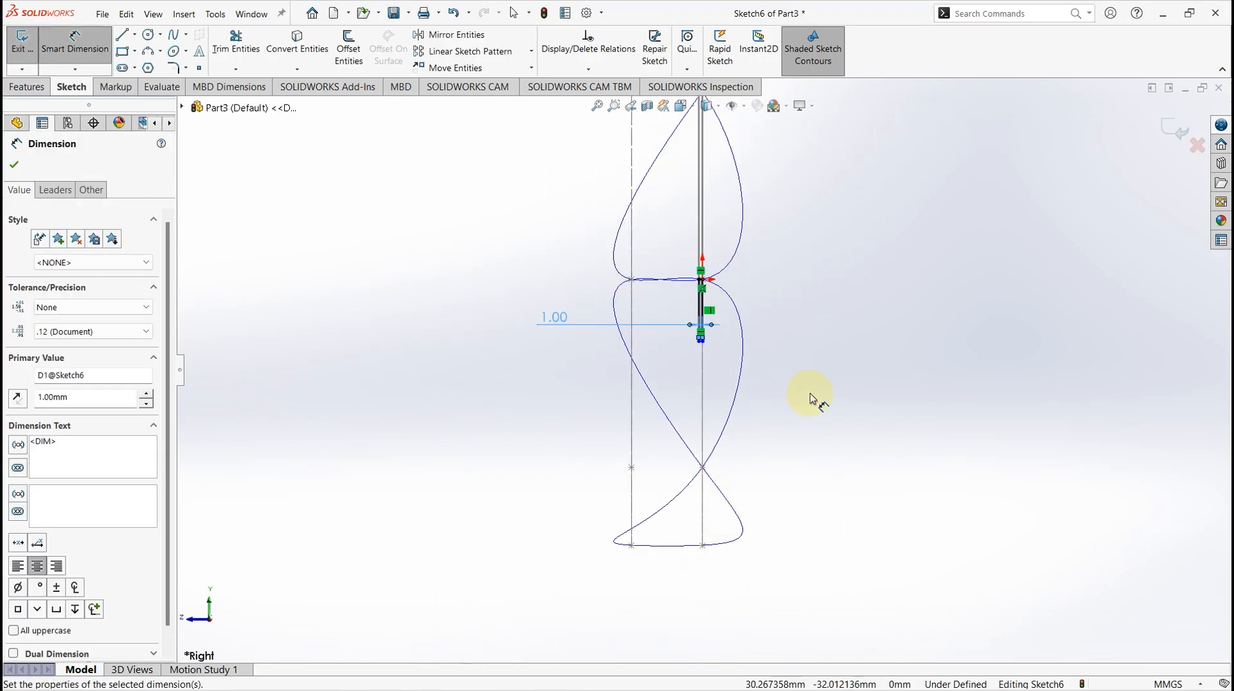
{"action": "left_click", "coordinate": [89, 59]}
Pierce the negative-Y rectangle's outer corner on the Y axis to the wavy curve and exit the sketch.
{"action": "scroll", "coordinate": [681, 366], "scroll_direction": "down", "scroll_amount": 2}
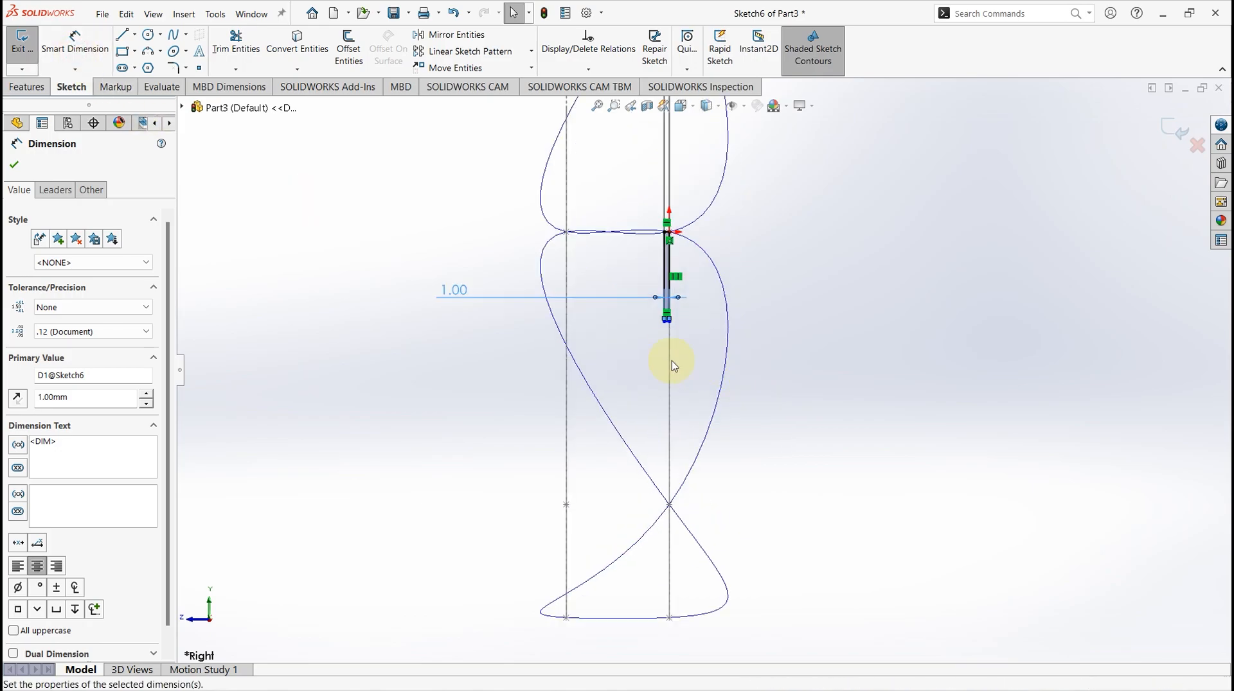
{"action": "left_click", "coordinate": [670, 324]}
{"action": "left_click", "coordinate": [566, 514], "text": "ctrl"}
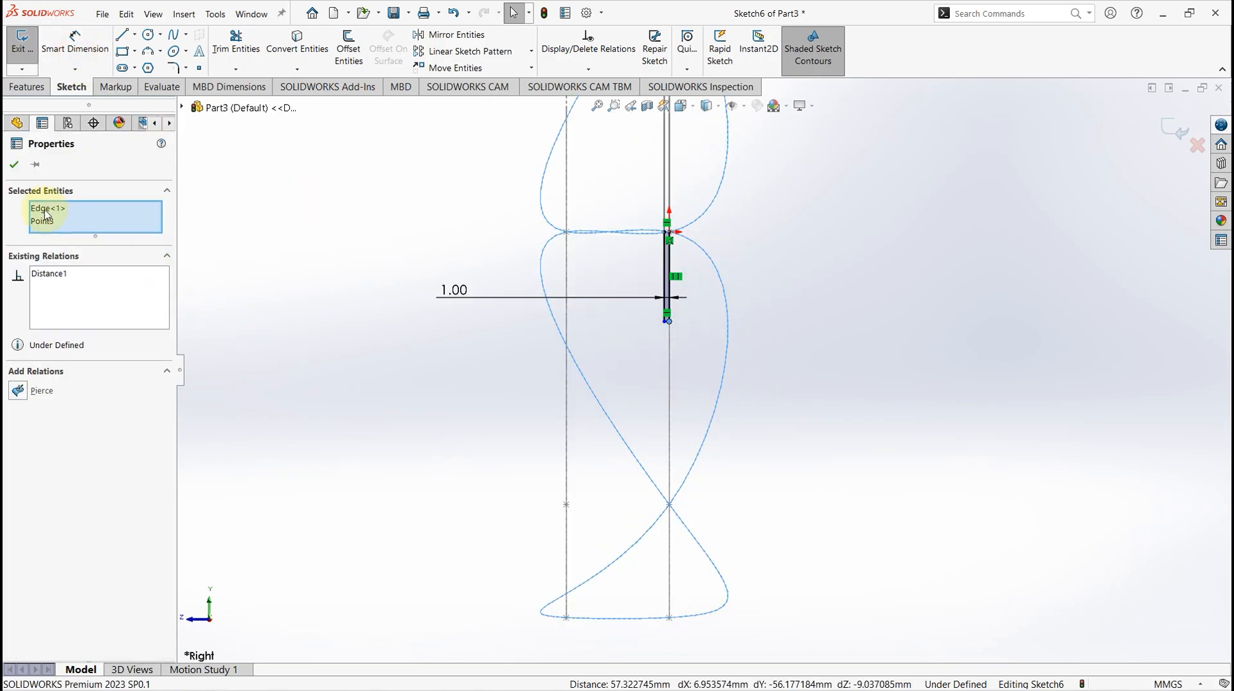
{"action": "left_click", "coordinate": [19, 391]}
{"action": "left_click", "coordinate": [14, 165]}
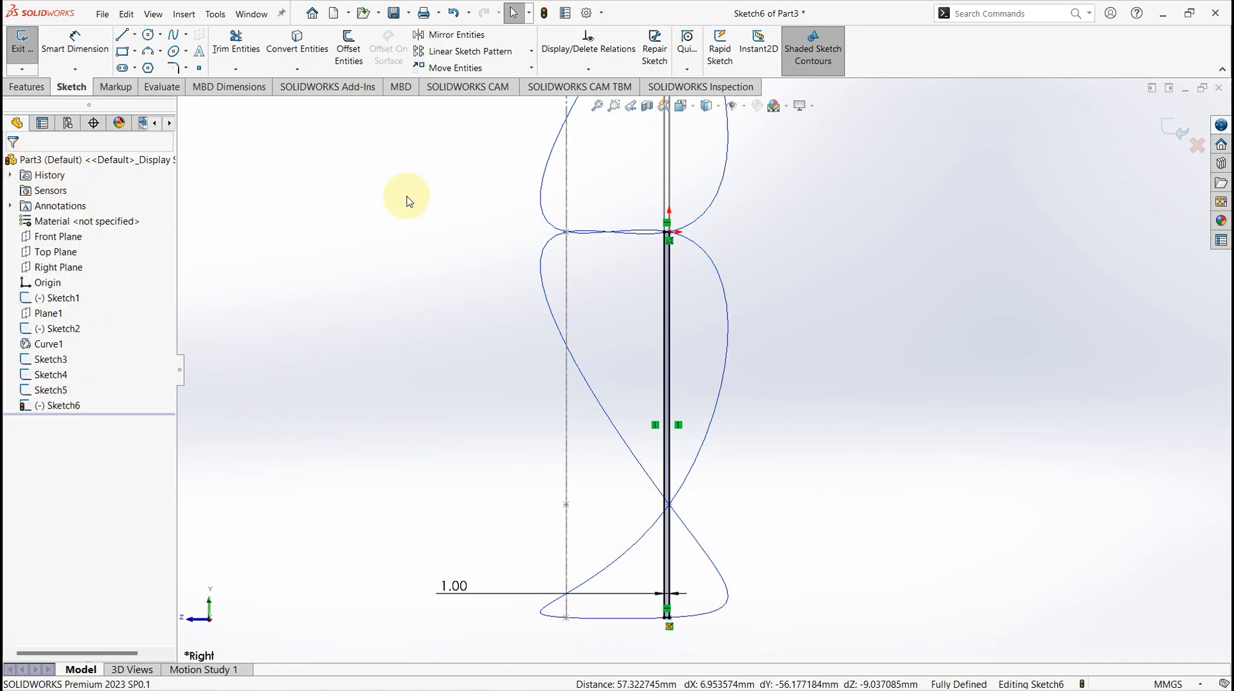
{"action": "key", "text": "ctrl+b"}
Start a boss loft using the four rectangle sketches as profiles in the order Sketch6, Sketch3, Sketch5, Sketch4.
{"action": "mouse_move", "coordinate": [736, 386]}
{"action": "middle_mouse_down"}
{"action": "mouse_move", "coordinate": [600, 347]}
{"action": "mouse_move", "coordinate": [567, 214]}
{"action": "mouse_move", "coordinate": [751, 447]}
{"action": "mouse_move", "coordinate": [799, 432]}
{"action": "mouse_move", "coordinate": [647, 507]}
{"action": "middle_mouse_up"}
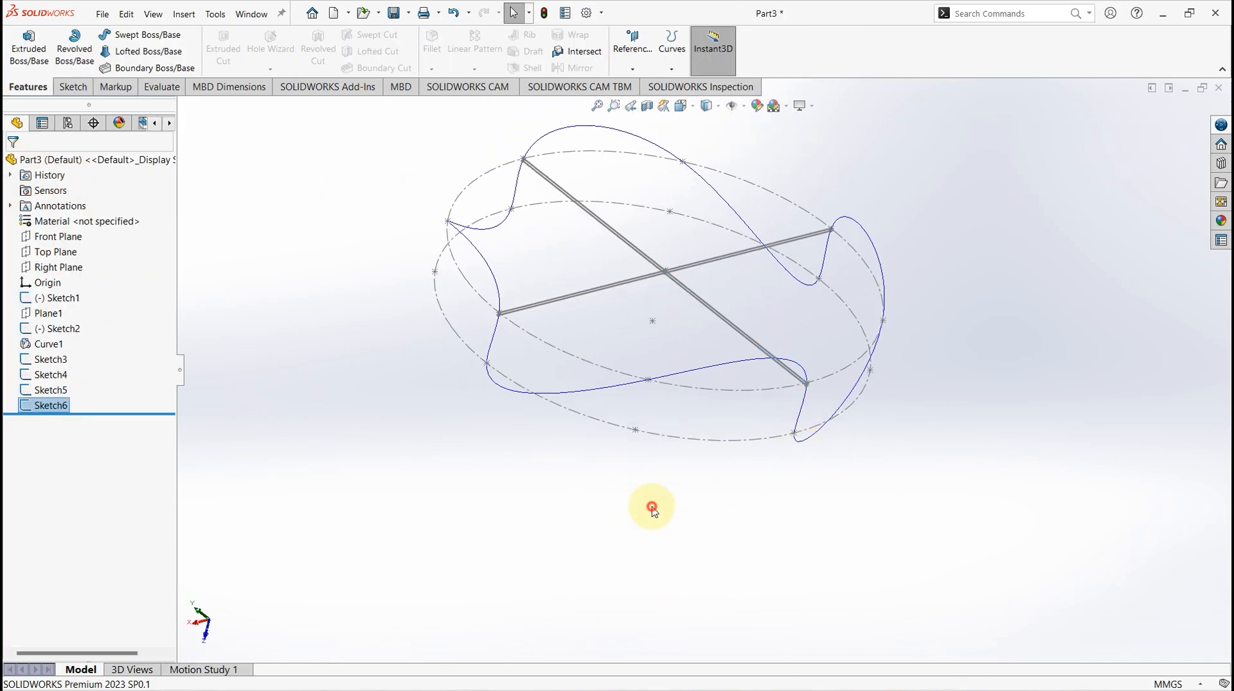
{"action": "left_click", "coordinate": [649, 509]}
{"action": "left_click", "coordinate": [143, 57]}
{"action": "left_click", "coordinate": [182, 108]}
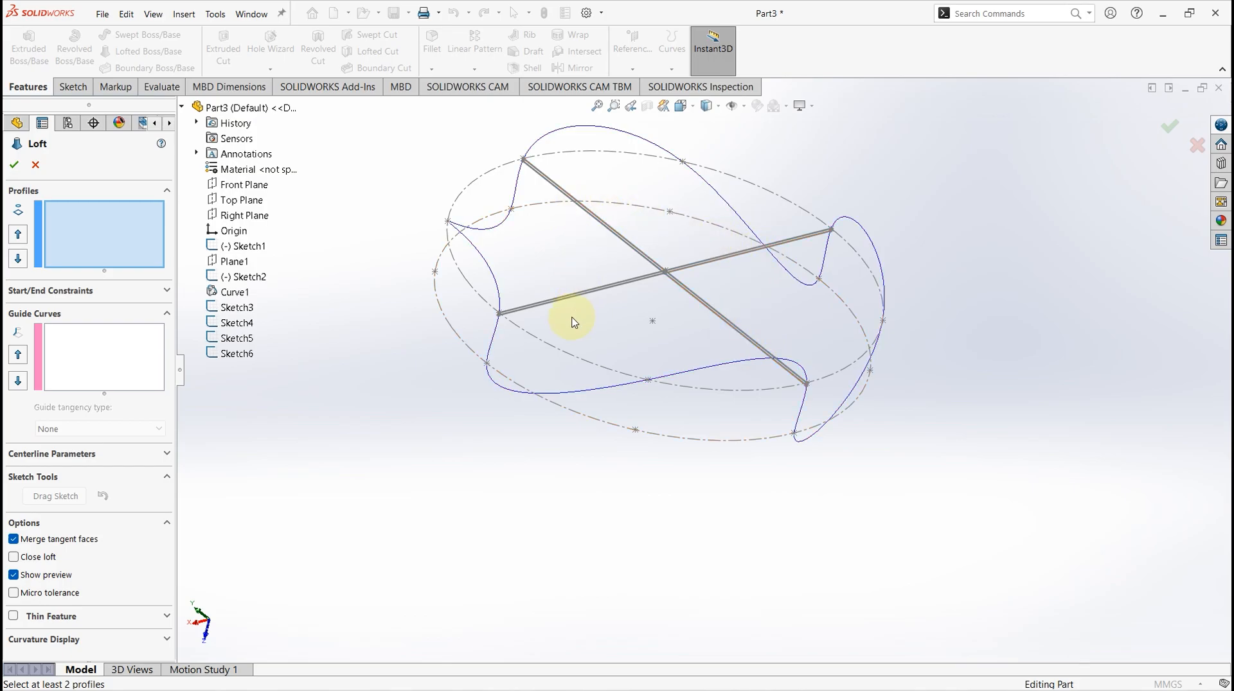
{"action": "left_click", "coordinate": [235, 354]}
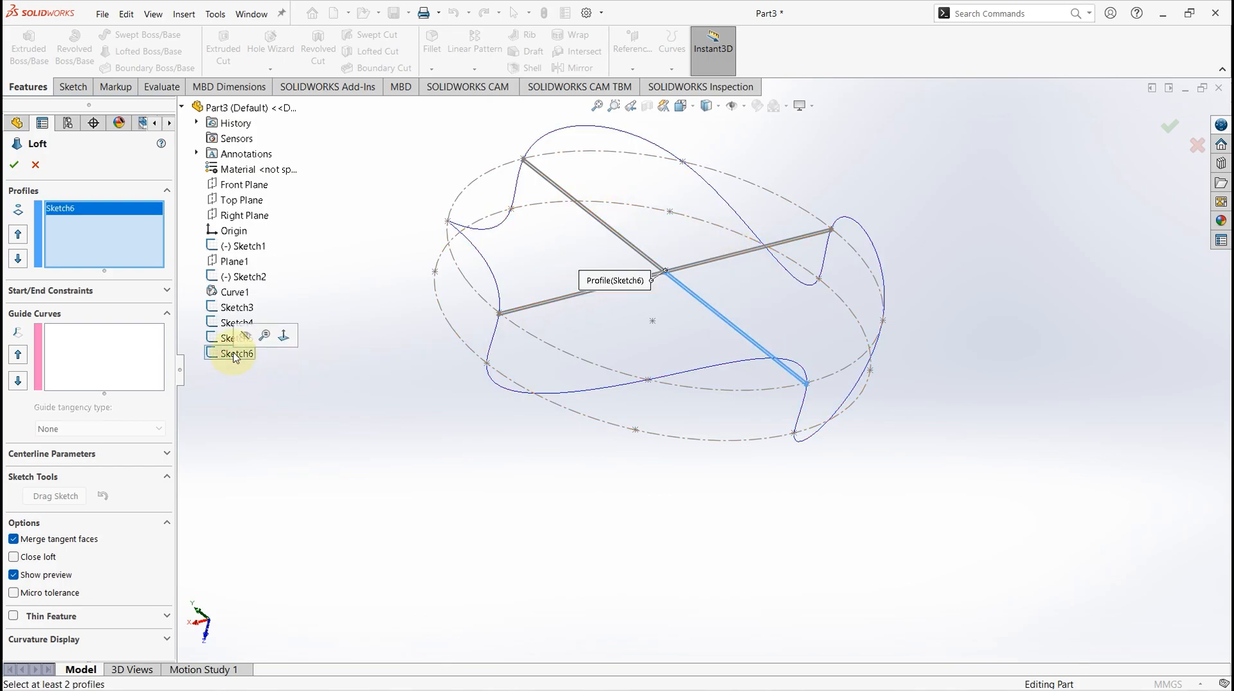
{"action": "left_click", "coordinate": [236, 308]}
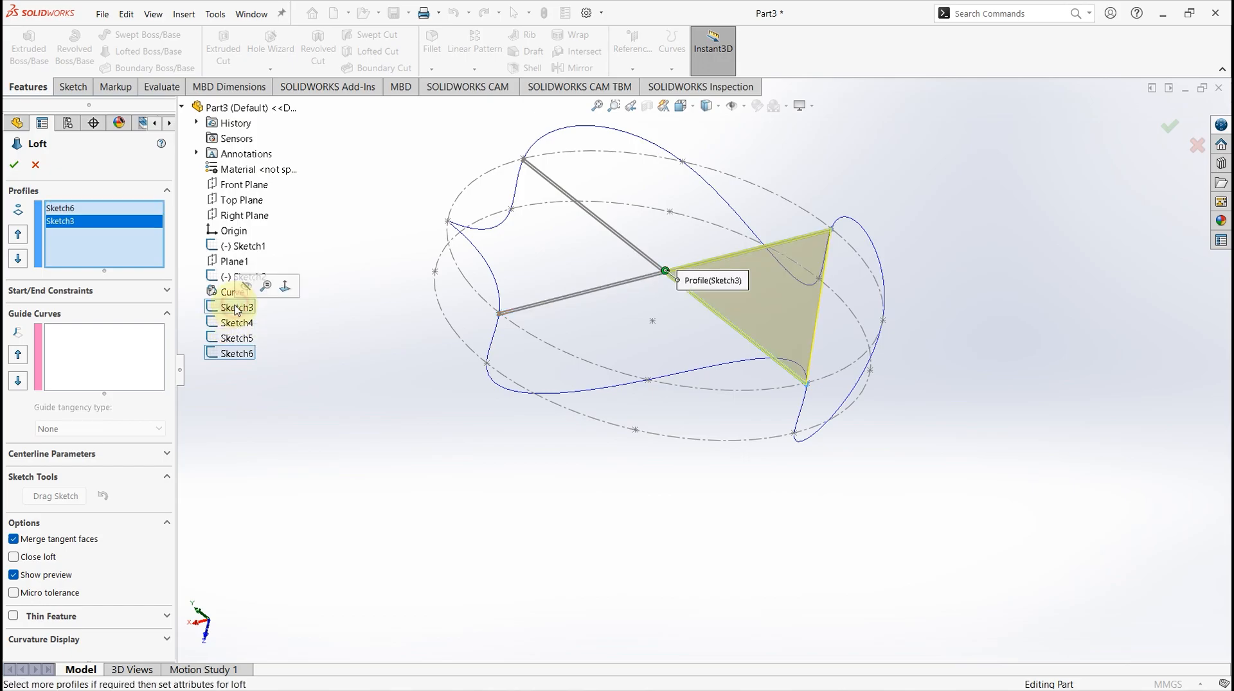
{"action": "left_click", "coordinate": [238, 338]}
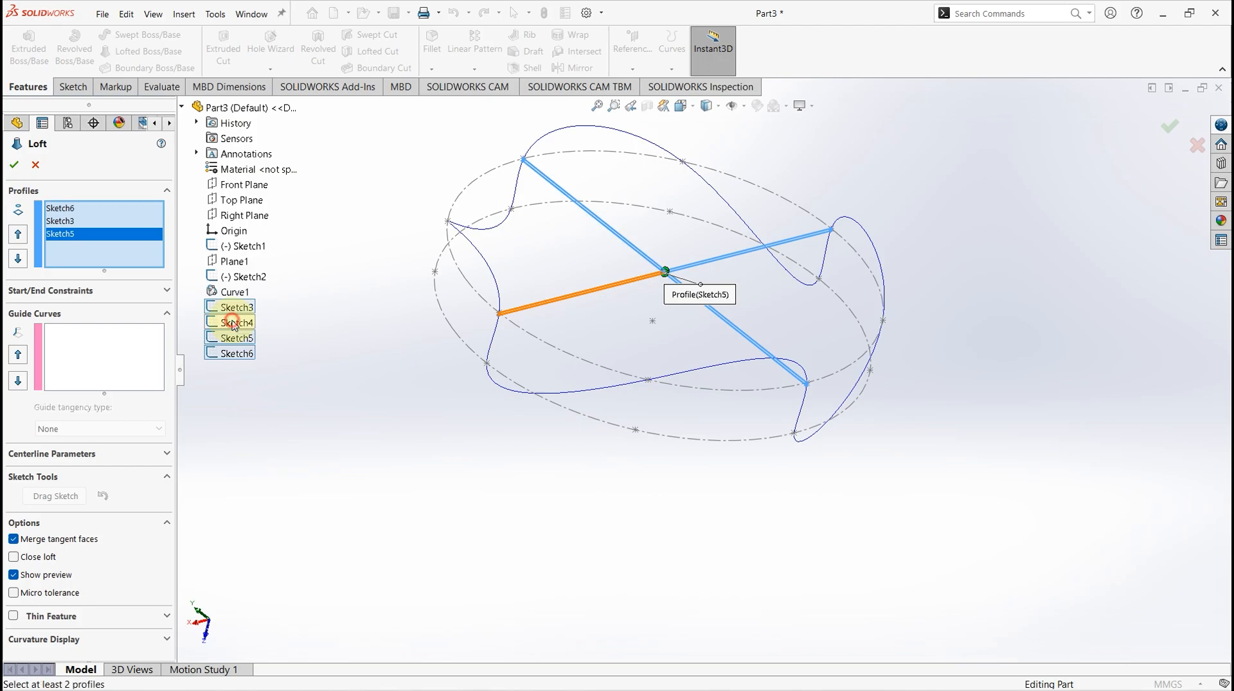
{"action": "left_click", "coordinate": [233, 323]}
Use the wavy curve as the loft's guide curve, enable the Close loft option and create the loft.
{"action": "left_click", "coordinate": [83, 352]}
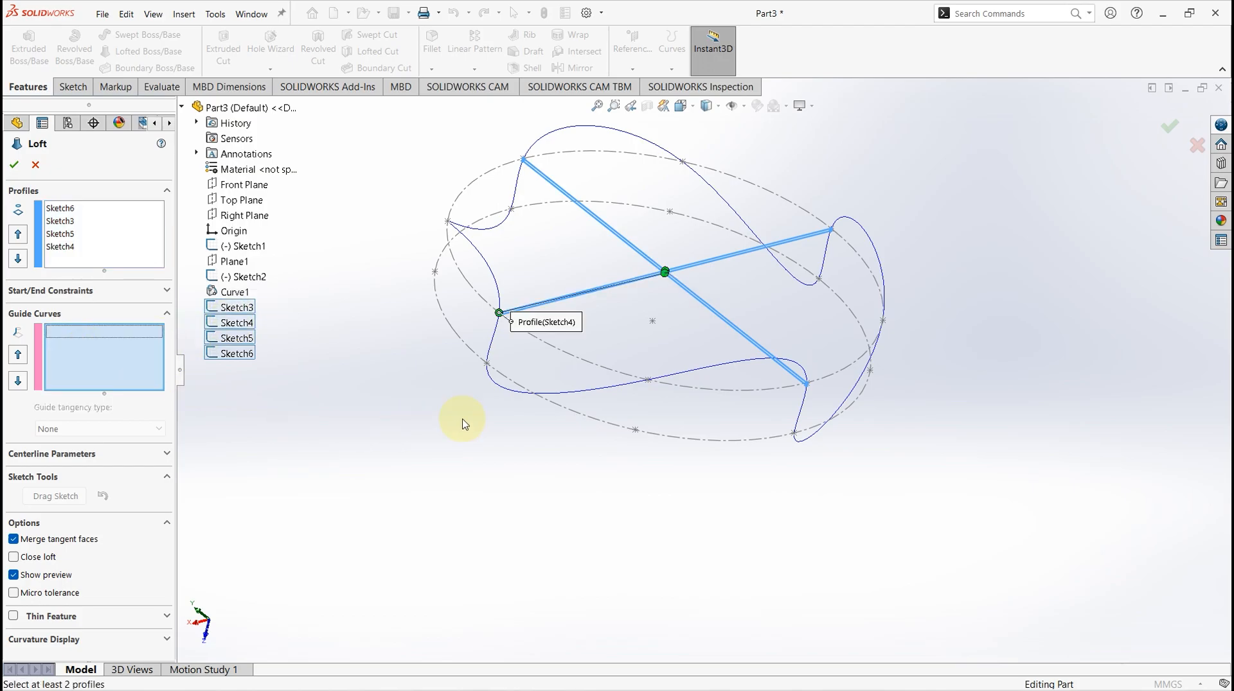
{"action": "left_click", "coordinate": [504, 392]}
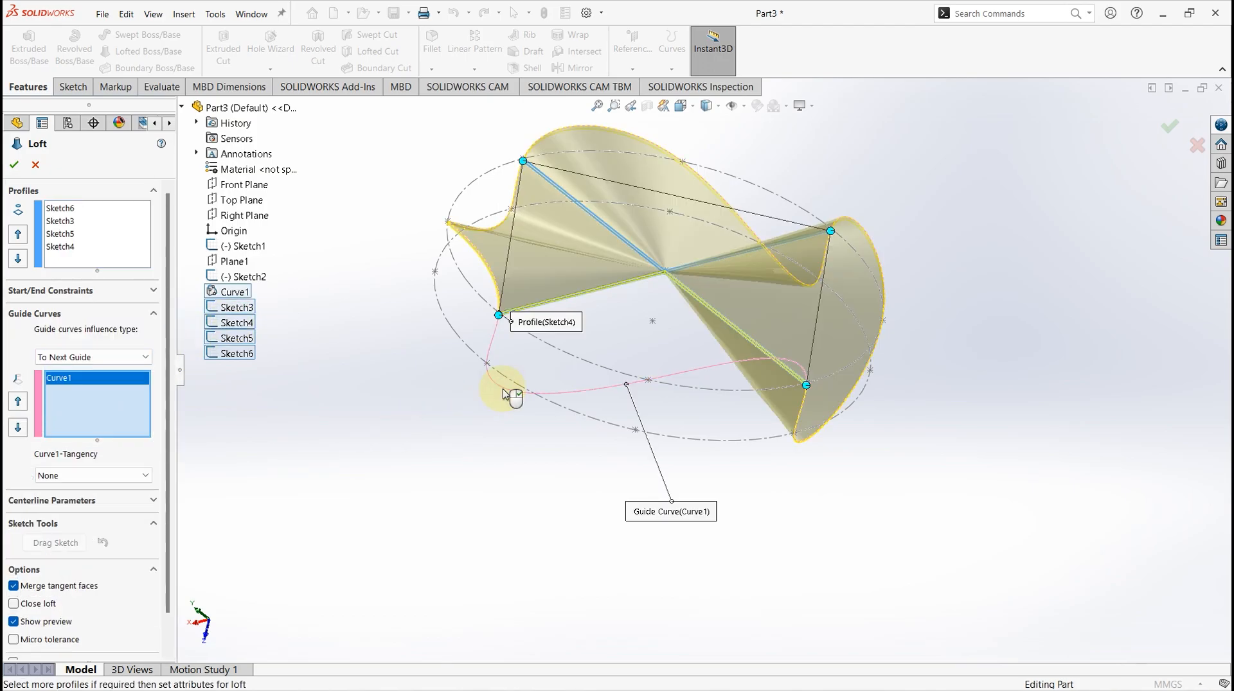
{"action": "left_click", "coordinate": [34, 607]}
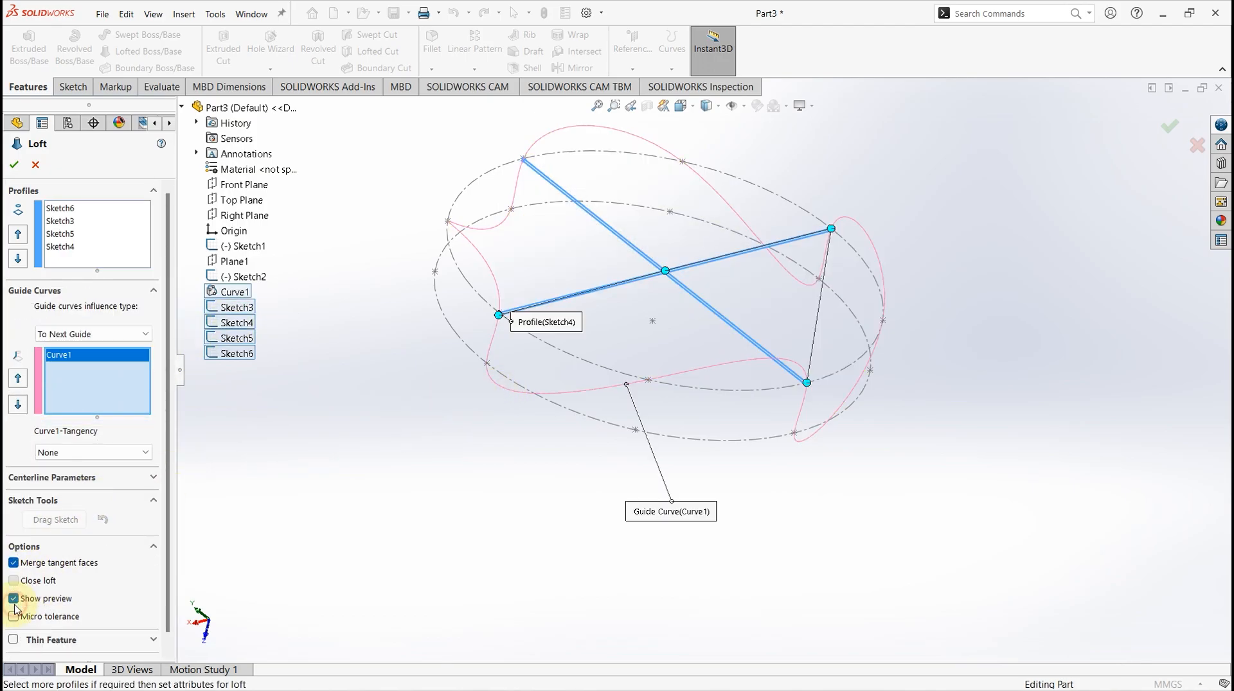
{"action": "left_click", "coordinate": [15, 166]}
{"action": "mouse_move", "coordinate": [620, 383]}
{"action": "middle_mouse_down"}
{"action": "mouse_move", "coordinate": [541, 472]}
{"action": "mouse_move", "coordinate": [609, 424]}
{"action": "mouse_move", "coordinate": [611, 267]}
{"action": "mouse_move", "coordinate": [534, 310]}
{"action": "mouse_move", "coordinate": [615, 334]}
{"action": "middle_mouse_up"}
{"action": "scroll", "coordinate": [618, 338], "scroll_direction": "down", "scroll_amount": 5}
{"action": "middle_click_drag", "start_coordinate": [705, 353], "coordinate": [658, 364]}
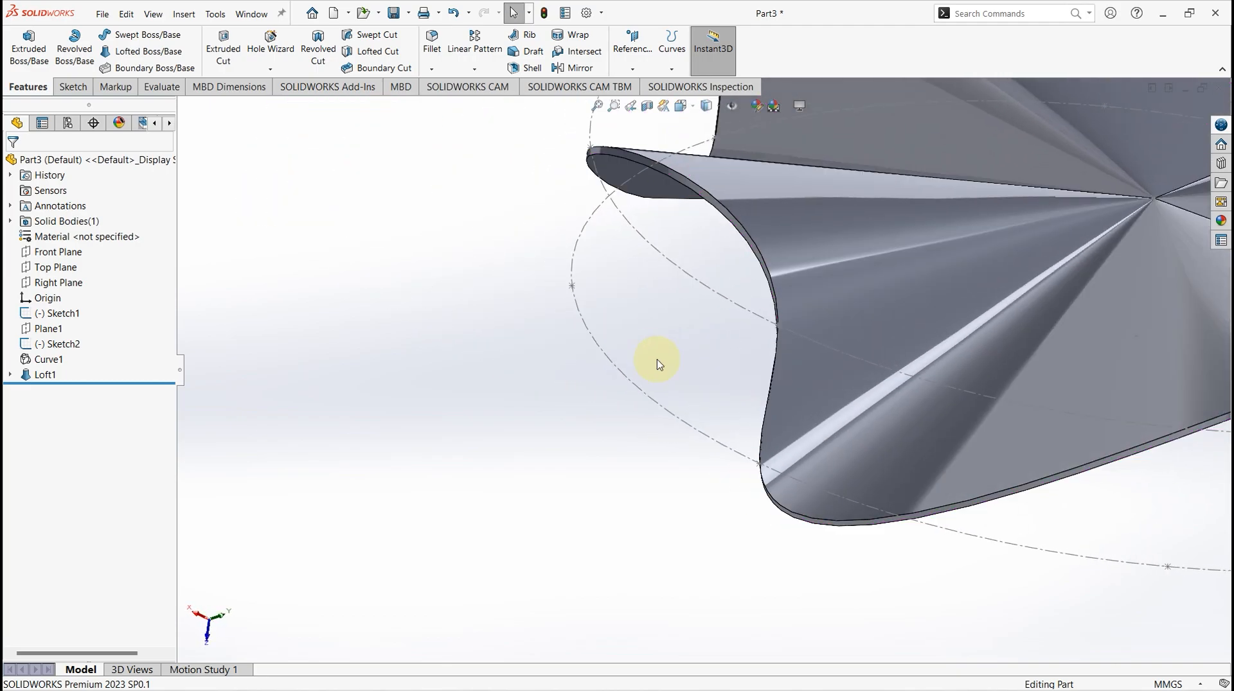
{"action": "scroll", "coordinate": [646, 367], "scroll_direction": "up", "scroll_amount": 5}
{"action": "scroll", "coordinate": [993, 354], "scroll_direction": "down", "scroll_amount": 3}
{"action": "scroll", "coordinate": [610, 275], "scroll_direction": "up", "scroll_amount": 3}
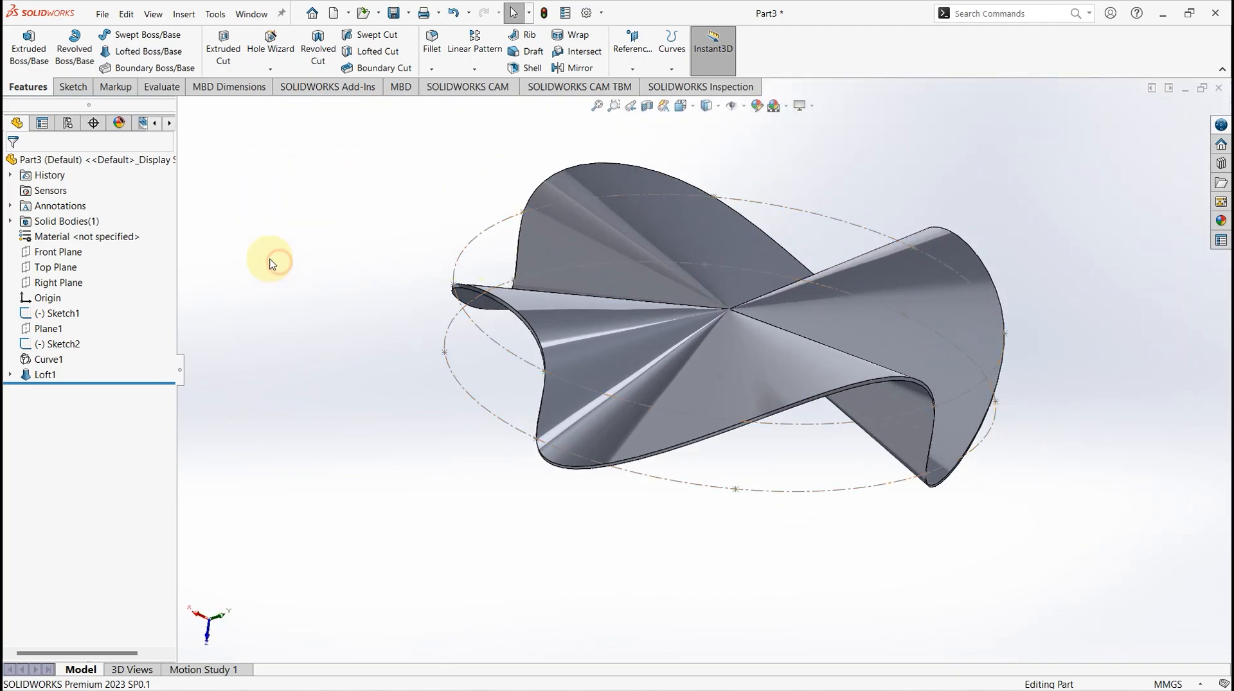
Create a reference plane offset 30 mm from the Front Plane, on the side of the second circle.
{"action": "left_click", "coordinate": [643, 72]}
{"action": "left_click", "coordinate": [645, 82]}
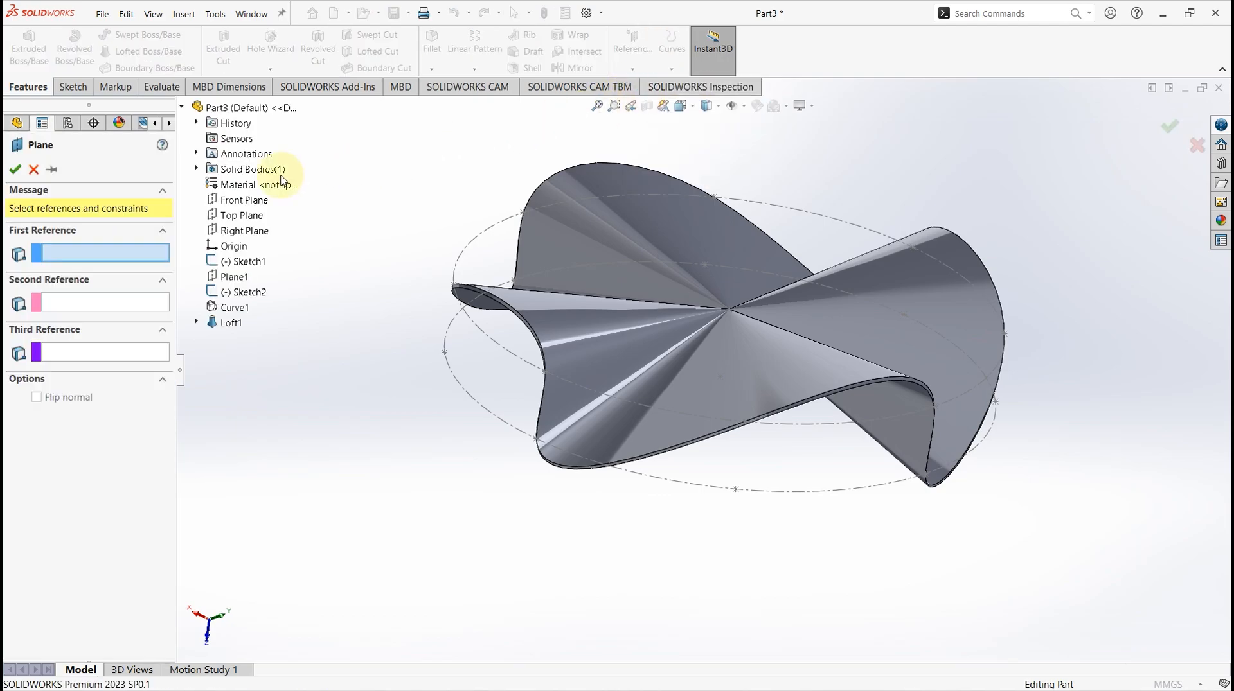
{"action": "left_click", "coordinate": [244, 200]}
{"action": "middle_click_drag", "start_coordinate": [630, 282], "coordinate": [717, 387]}
{"action": "left_click", "coordinate": [163, 362]}
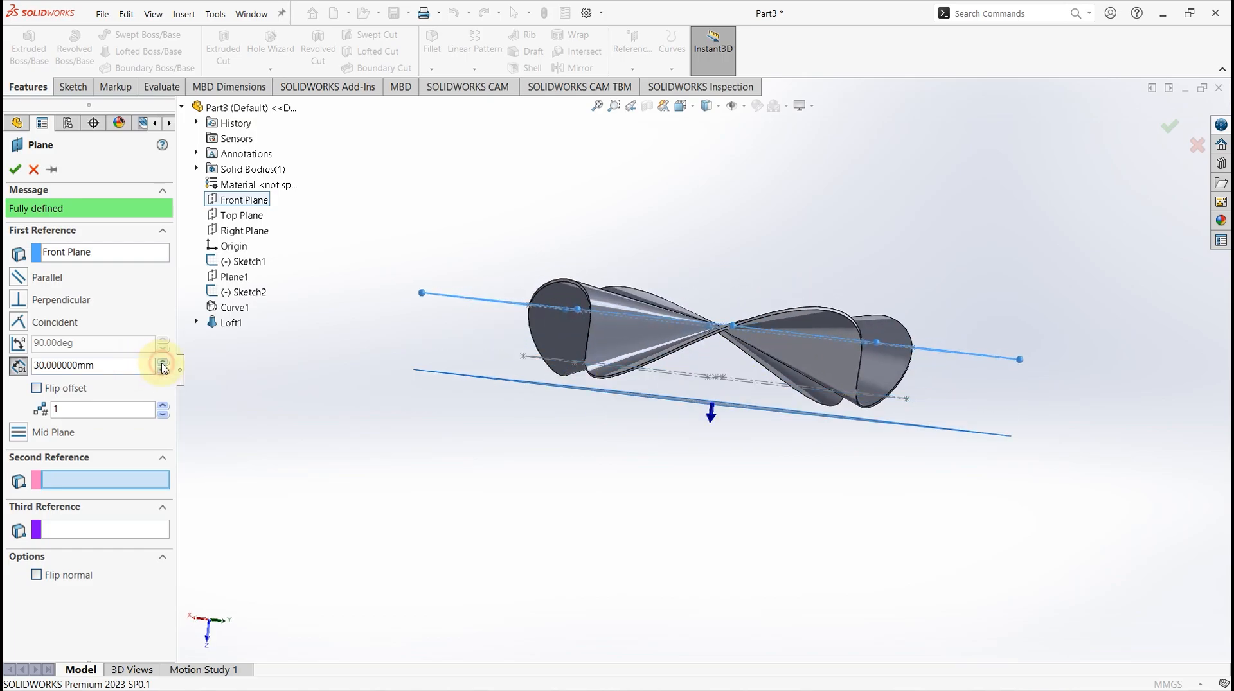
{"action": "left_click", "coordinate": [15, 169]}
Start a sketch on the new offset plane and draw a vertical centerline about 106 mm long upward from the origin.
{"action": "left_click", "coordinate": [468, 376]}
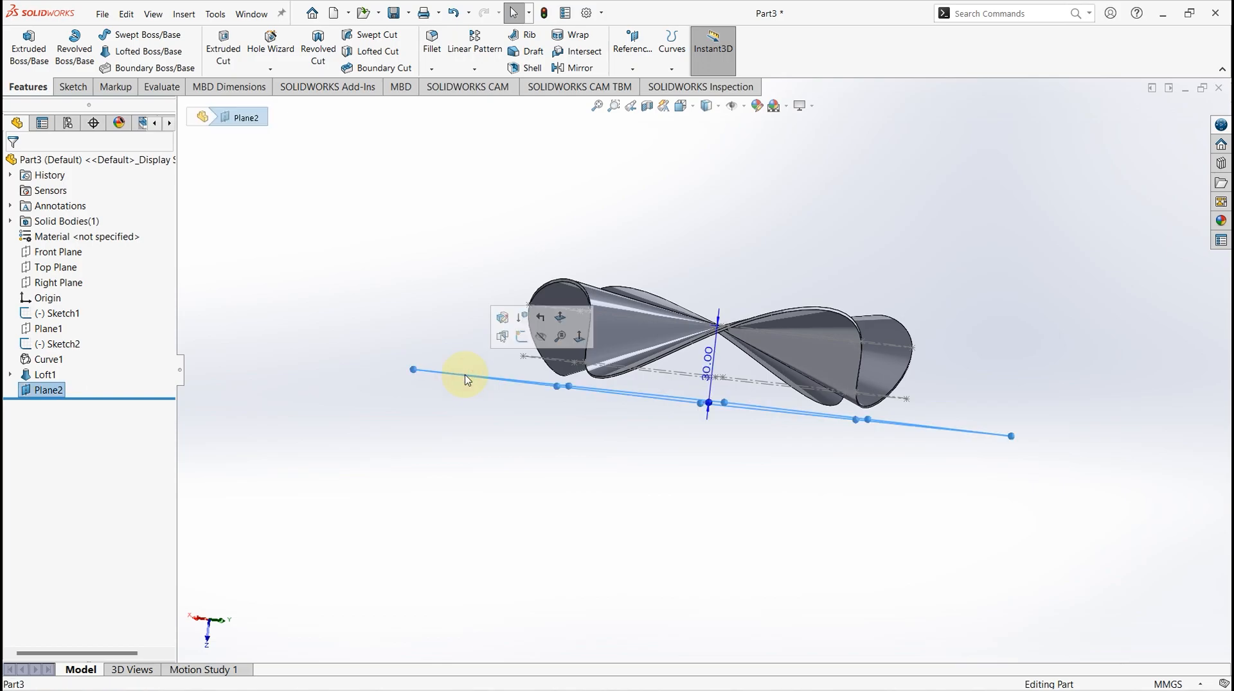
{"action": "left_click", "coordinate": [521, 336]}
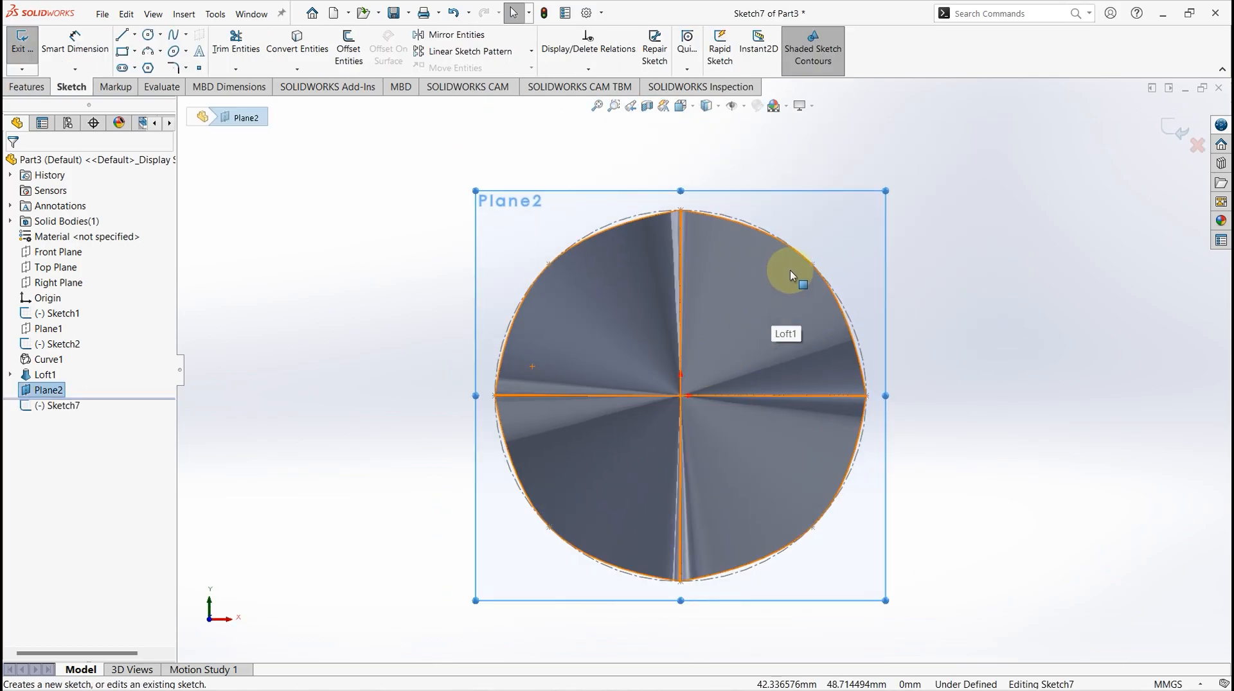
{"action": "left_click", "coordinate": [978, 192]}
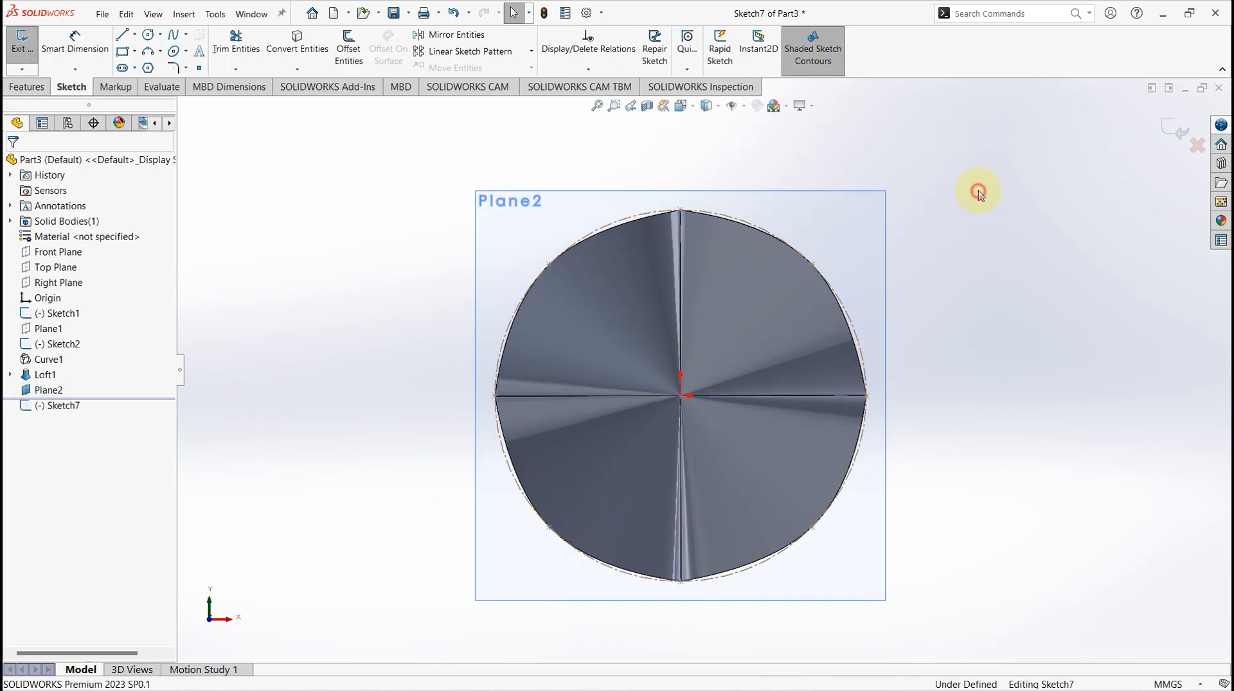
{"action": "left_click", "coordinate": [136, 37]}
{"action": "left_click", "coordinate": [132, 67]}
{"action": "left_click", "coordinate": [681, 395]}
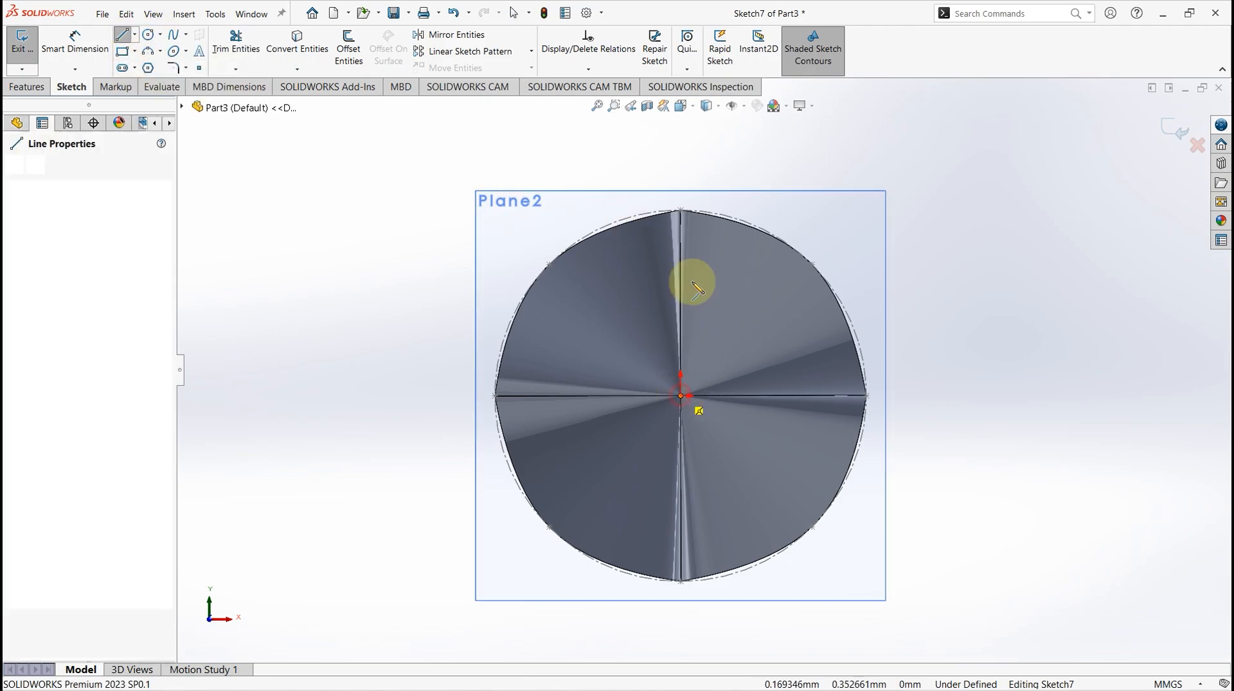
{"action": "left_click", "coordinate": [681, 133]}
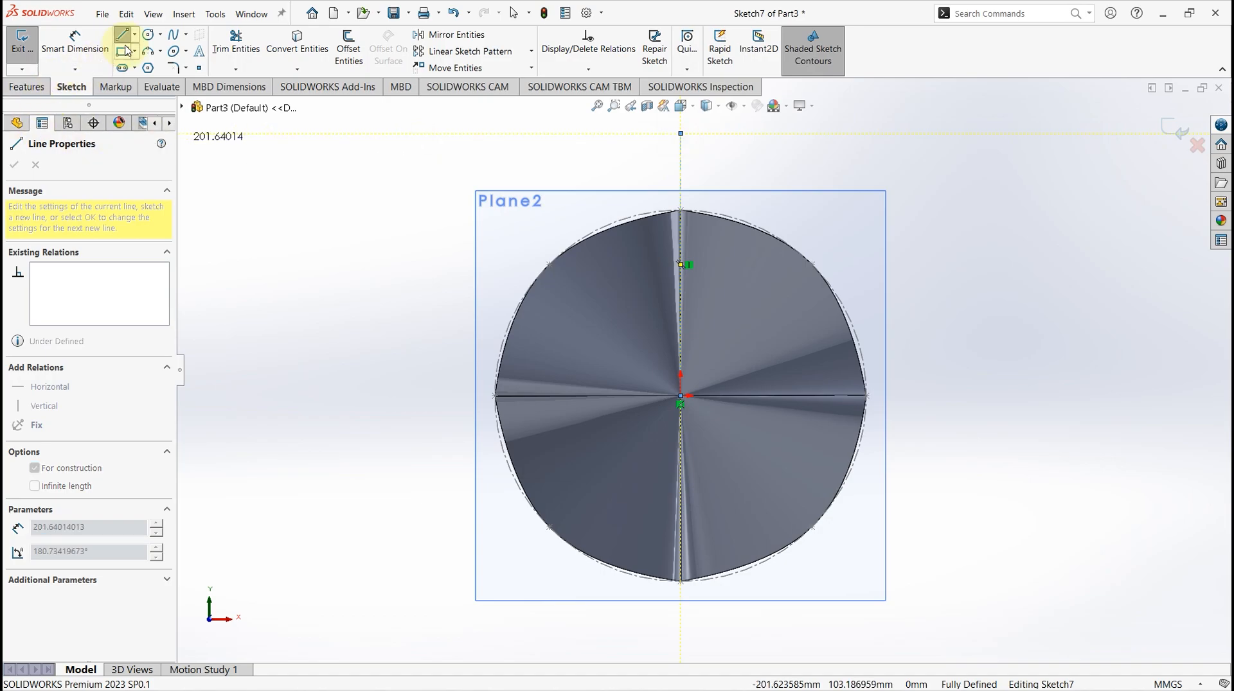
{"action": "left_click", "coordinate": [122, 35]}
{"action": "left_click", "coordinate": [12, 164]}
Sketch a corner rectangle, about 25 by 80 mm, straddling the centerline above the origin and extending past the disc's edge.
{"action": "left_click", "coordinate": [122, 51]}
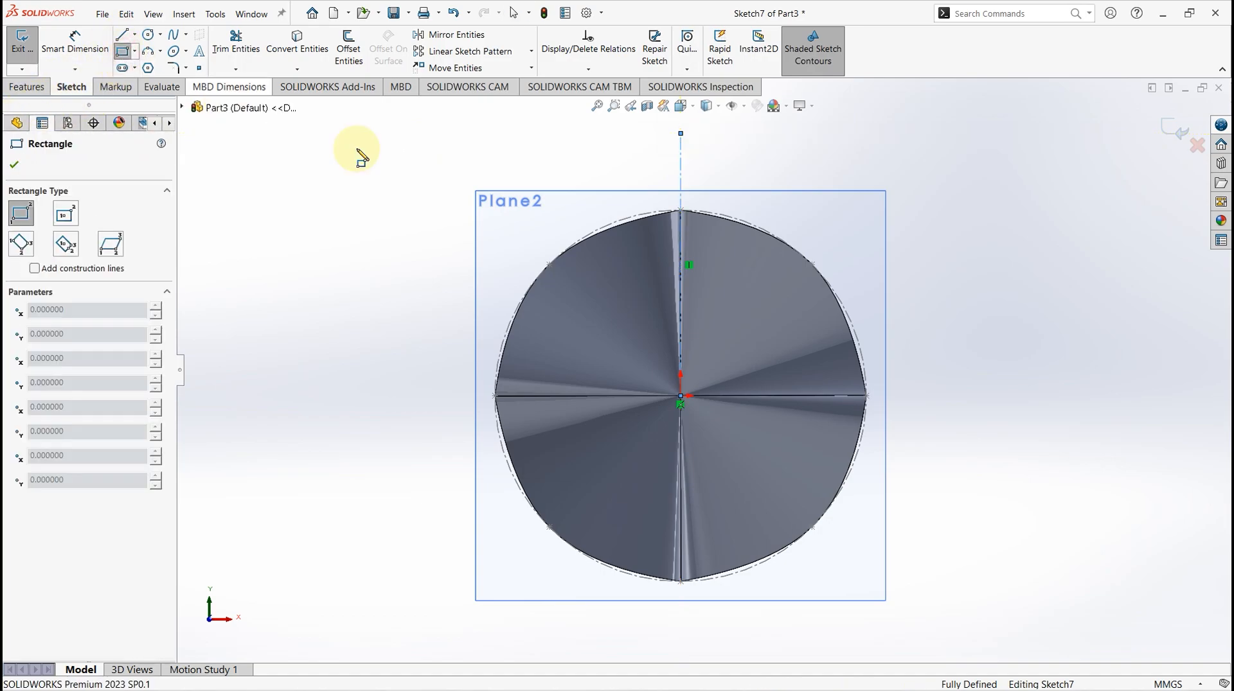
{"action": "left_click", "coordinate": [647, 156]}
{"action": "left_click", "coordinate": [709, 354]}
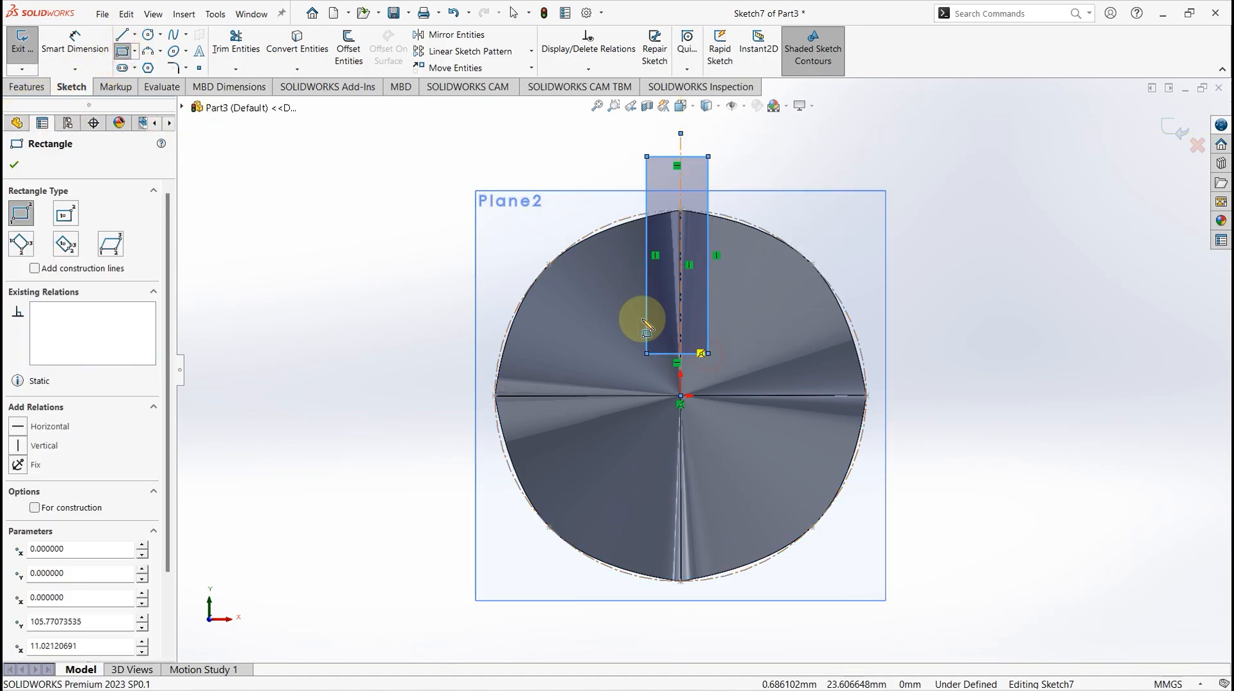
{"action": "left_click", "coordinate": [14, 165]}
Dimension the rectangle to 20 mm wide and 80 mm long.
{"action": "left_click", "coordinate": [75, 42]}
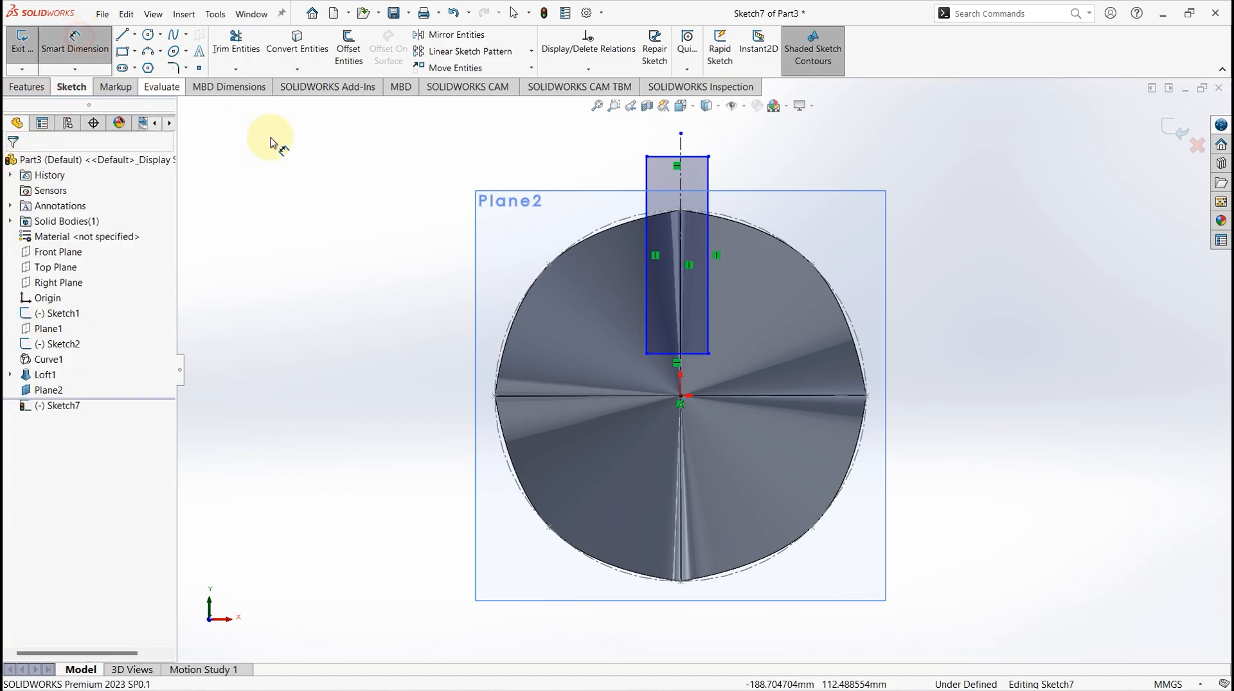
{"action": "left_click", "coordinate": [685, 157]}
{"action": "left_click", "coordinate": [583, 130]}
{"action": "type", "text": "20"}
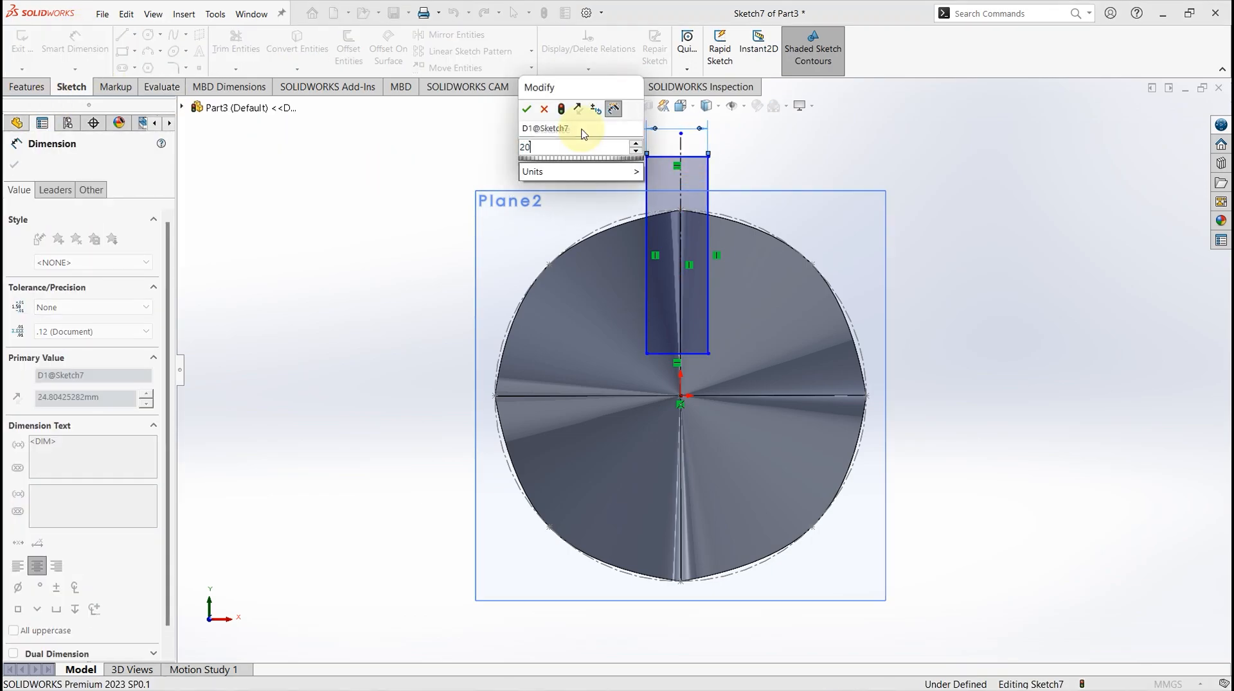
{"action": "key", "text": "Return"}
{"action": "left_click", "coordinate": [647, 222]}
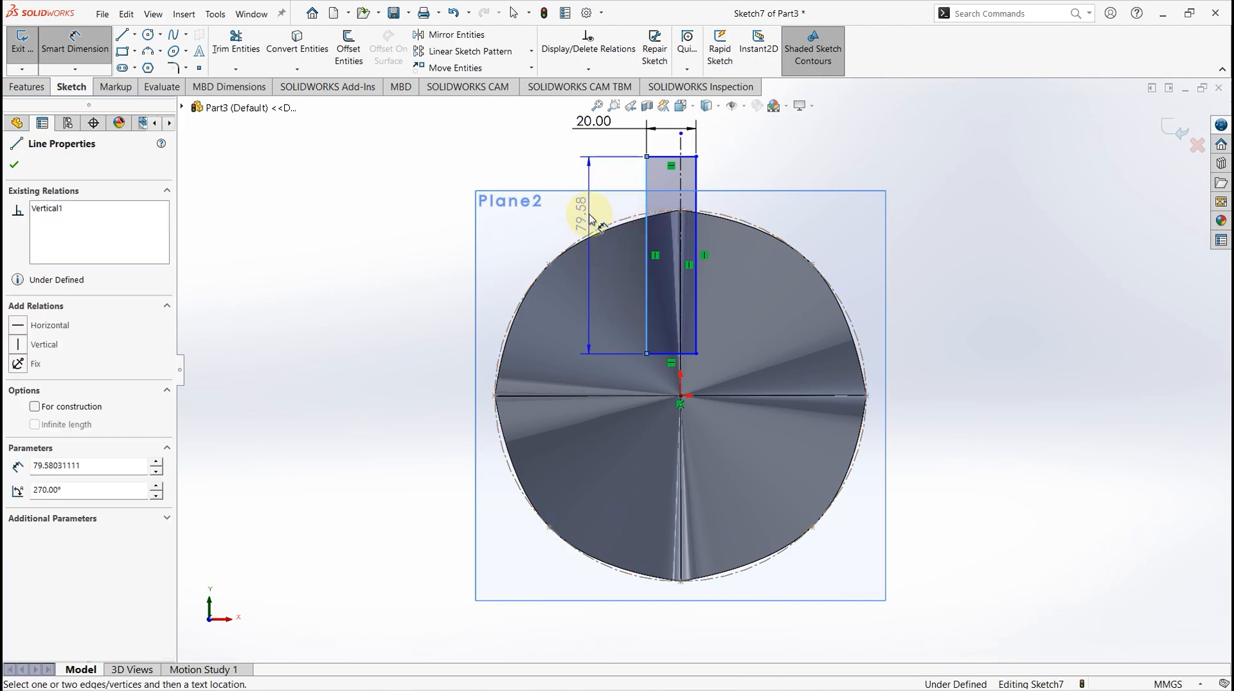
{"action": "left_click", "coordinate": [589, 218]}
{"action": "type", "text": "80"}
{"action": "key", "text": "Return"}
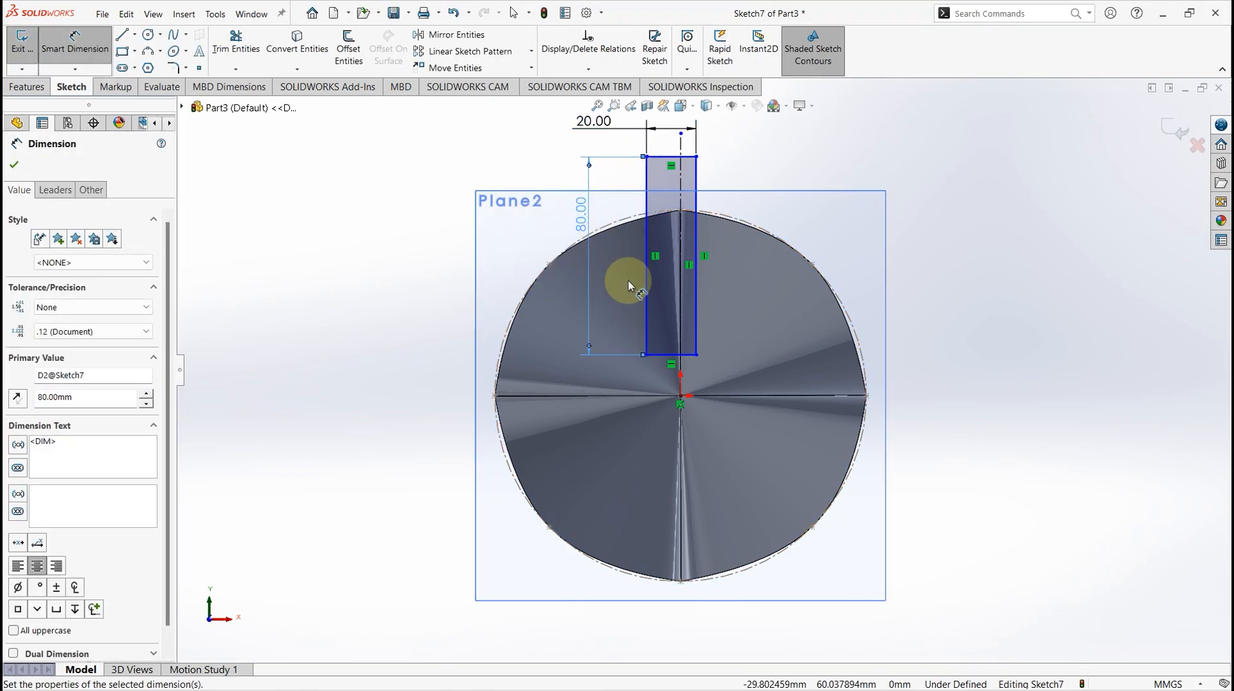
Dimension the distance between the rectangle's inner short edge and the origin to 15 mm.
{"action": "left_click", "coordinate": [673, 355]}
{"action": "left_click", "coordinate": [682, 398]}
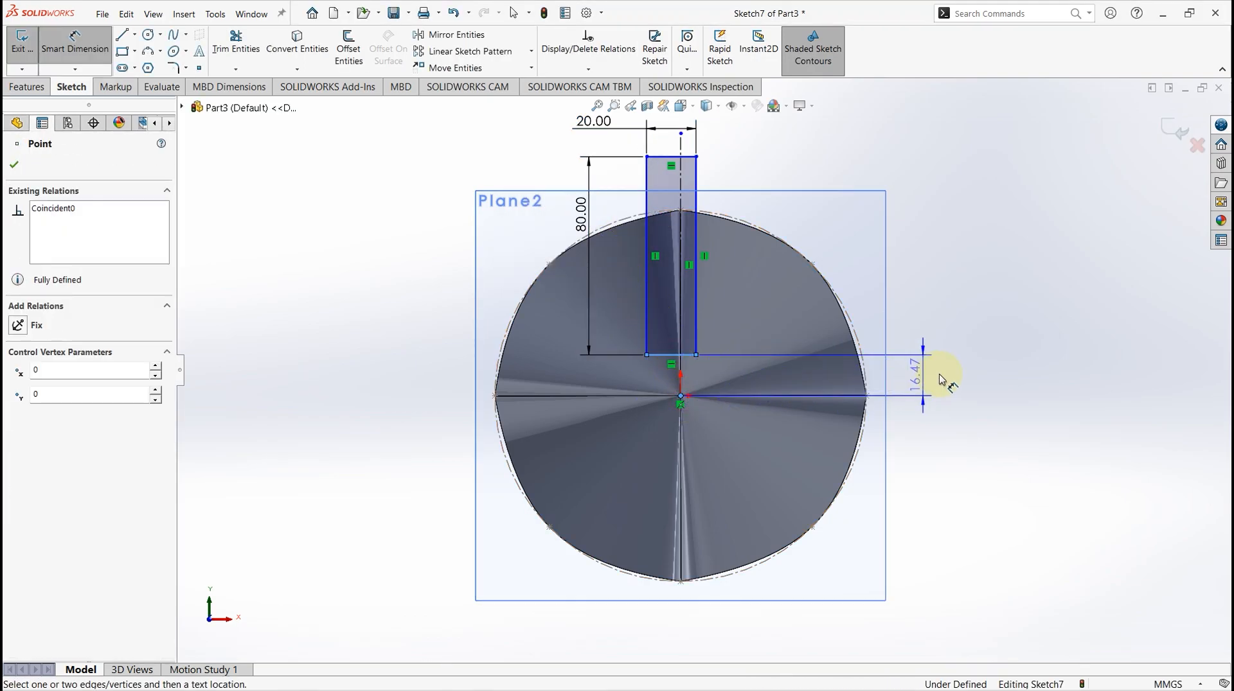
{"action": "left_click", "coordinate": [956, 379]}
{"action": "type", "text": "15"}
{"action": "key", "text": "Return"}
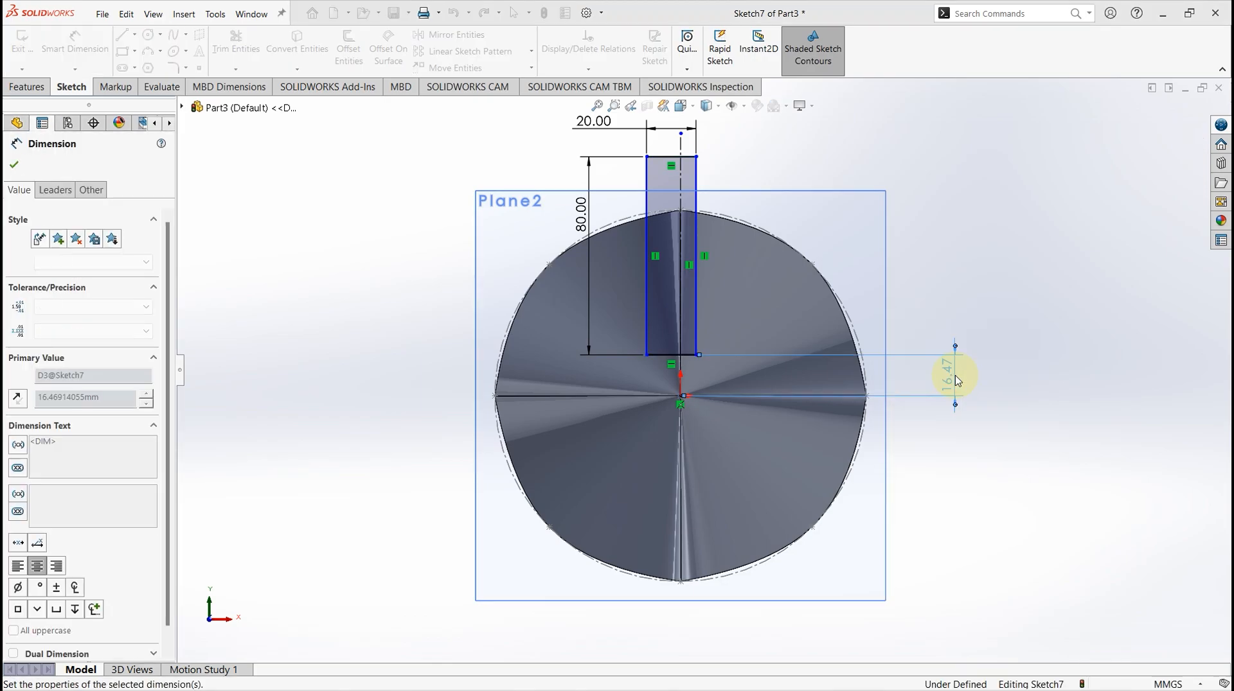
{"action": "left_click", "coordinate": [13, 165]}
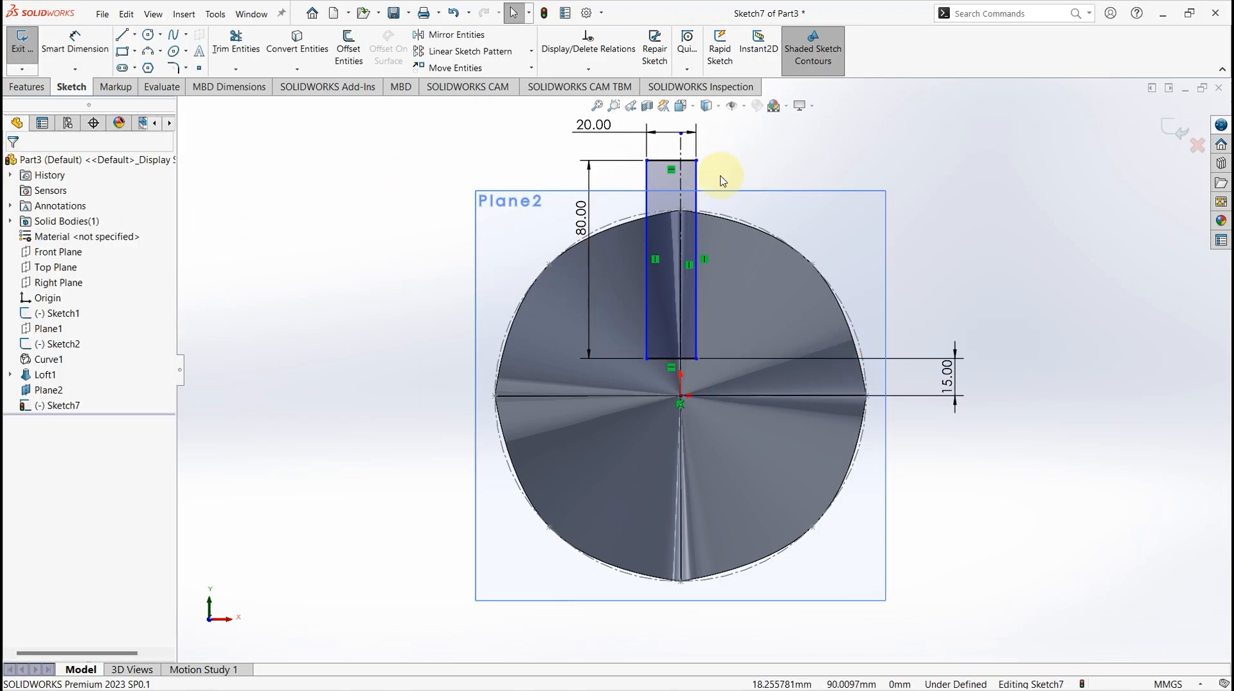
Make the rectangle's two long sides symmetric about the vertical centerline.
{"action": "left_click", "coordinate": [698, 180]}
{"action": "left_click", "coordinate": [648, 178], "text": "ctrl"}
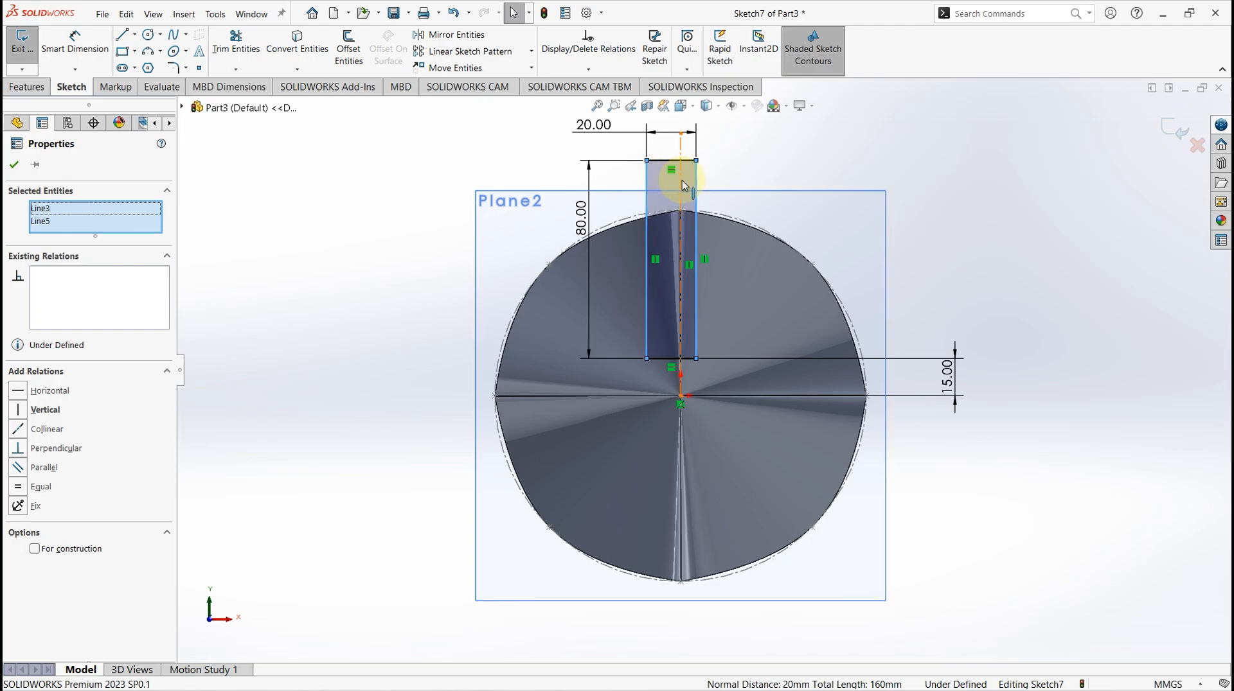
{"action": "left_click", "coordinate": [682, 182], "text": "ctrl"}
{"action": "left_click", "coordinate": [21, 499]}
{"action": "key", "text": "Escape"}
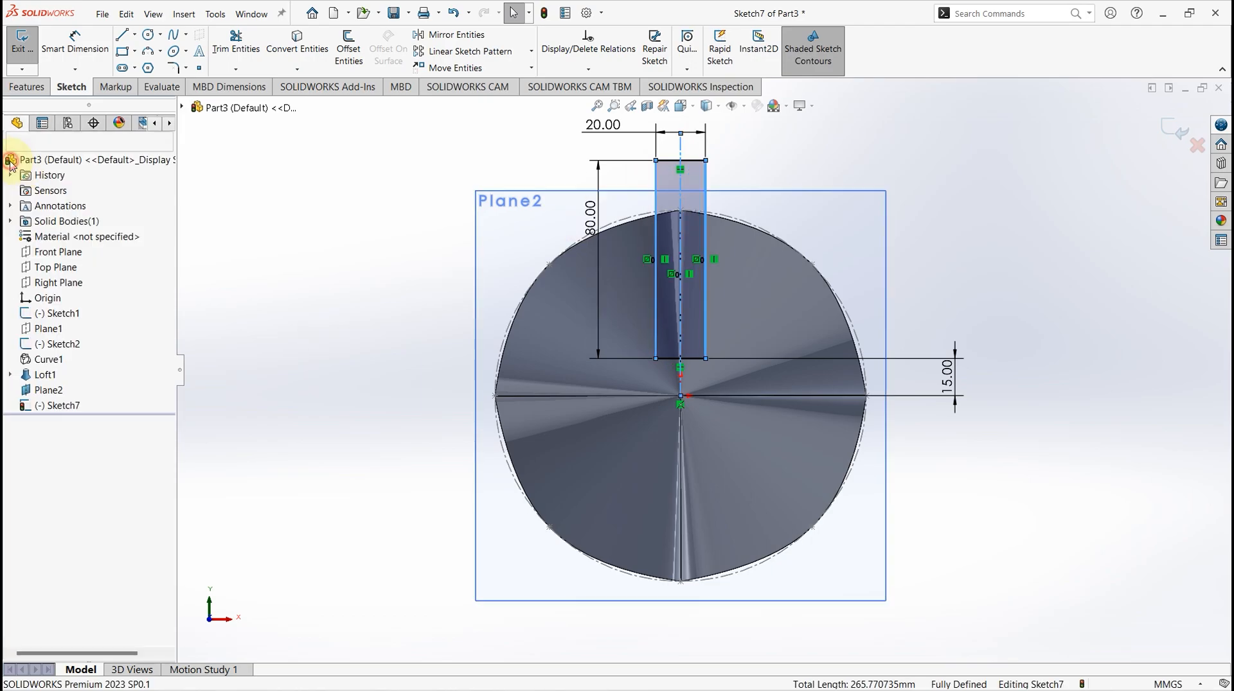
Pattern the rectangle's four sides circularly around the origin, 4 equally spaced instances over 360 degrees, and exit the sketch.
{"action": "left_click", "coordinate": [531, 50]}
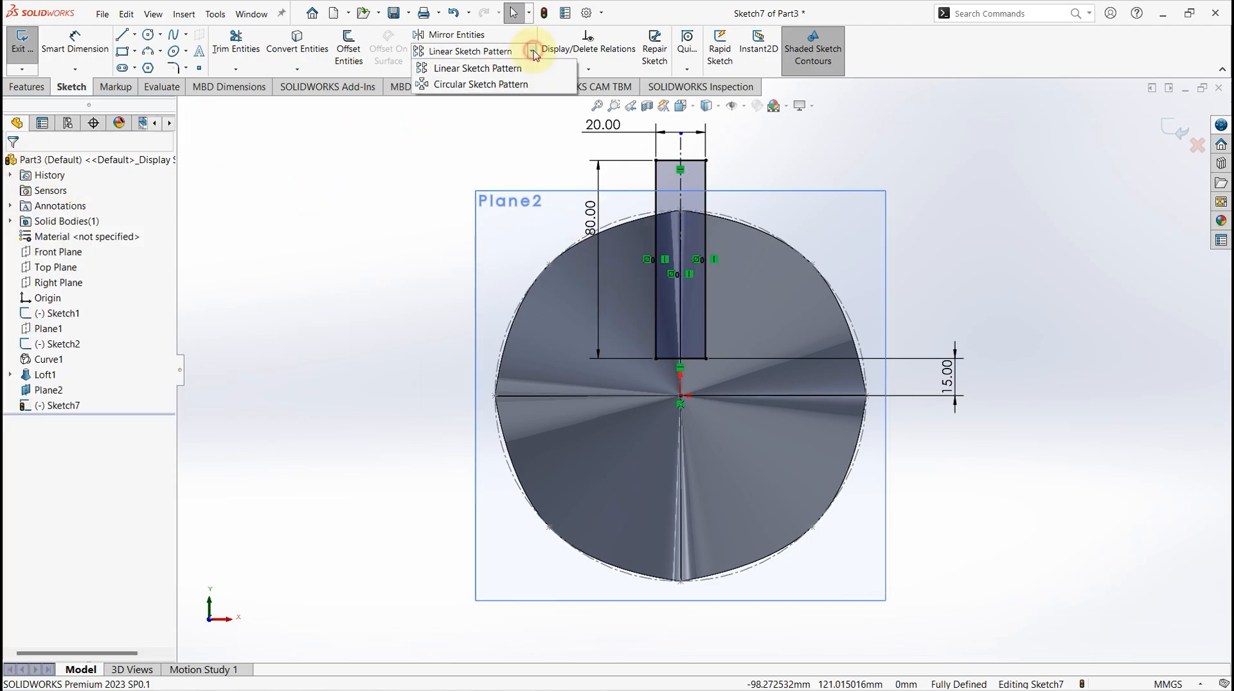
{"action": "left_click", "coordinate": [498, 84]}
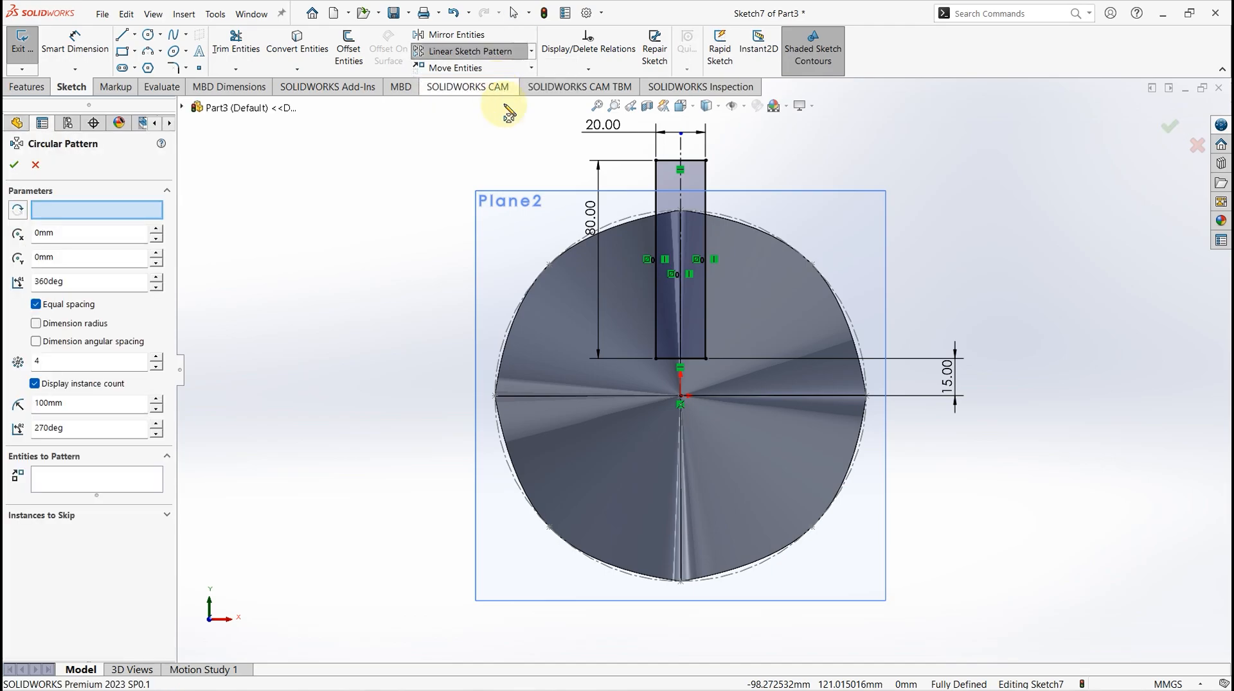
{"action": "left_click", "coordinate": [673, 162]}
{"action": "left_click", "coordinate": [656, 186]}
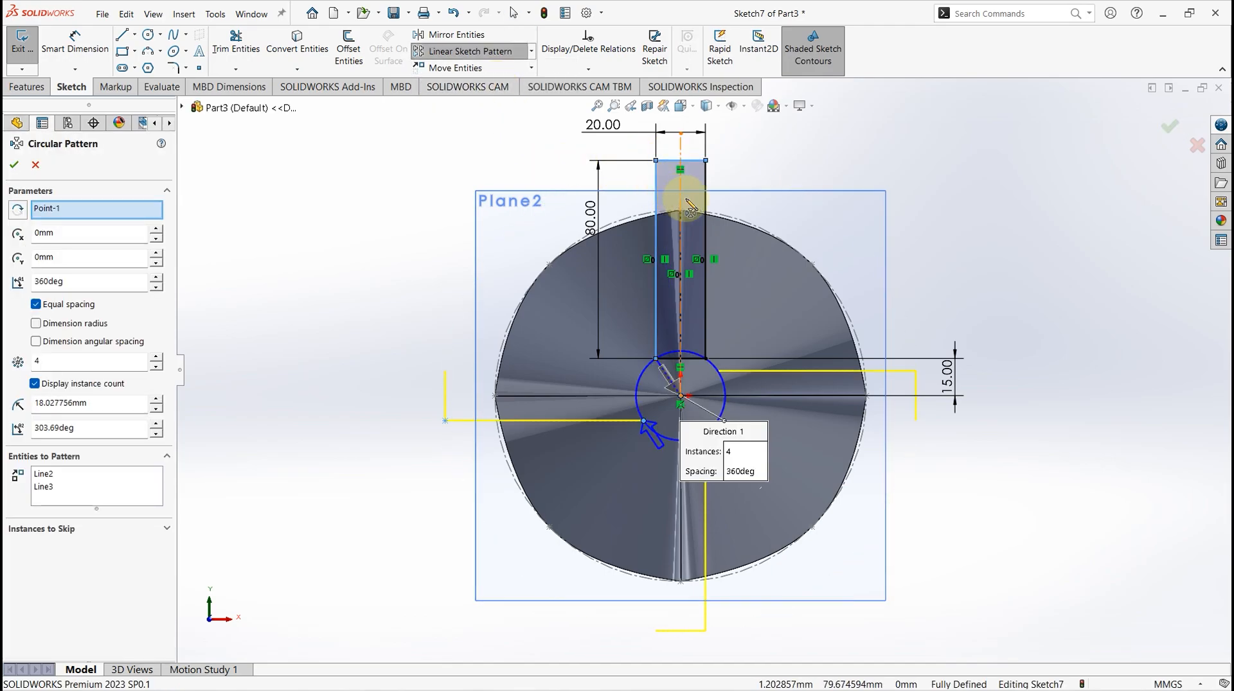
{"action": "left_click", "coordinate": [706, 207]}
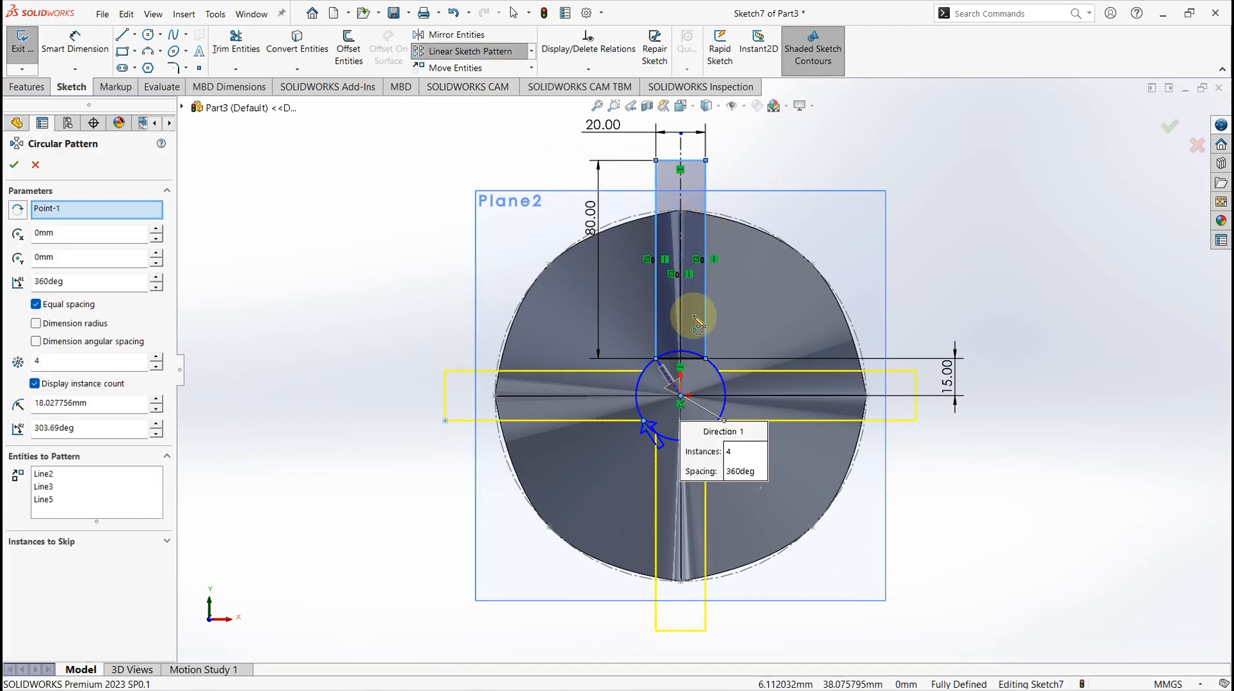
{"action": "left_click", "coordinate": [687, 366]}
{"action": "left_click", "coordinate": [14, 165]}
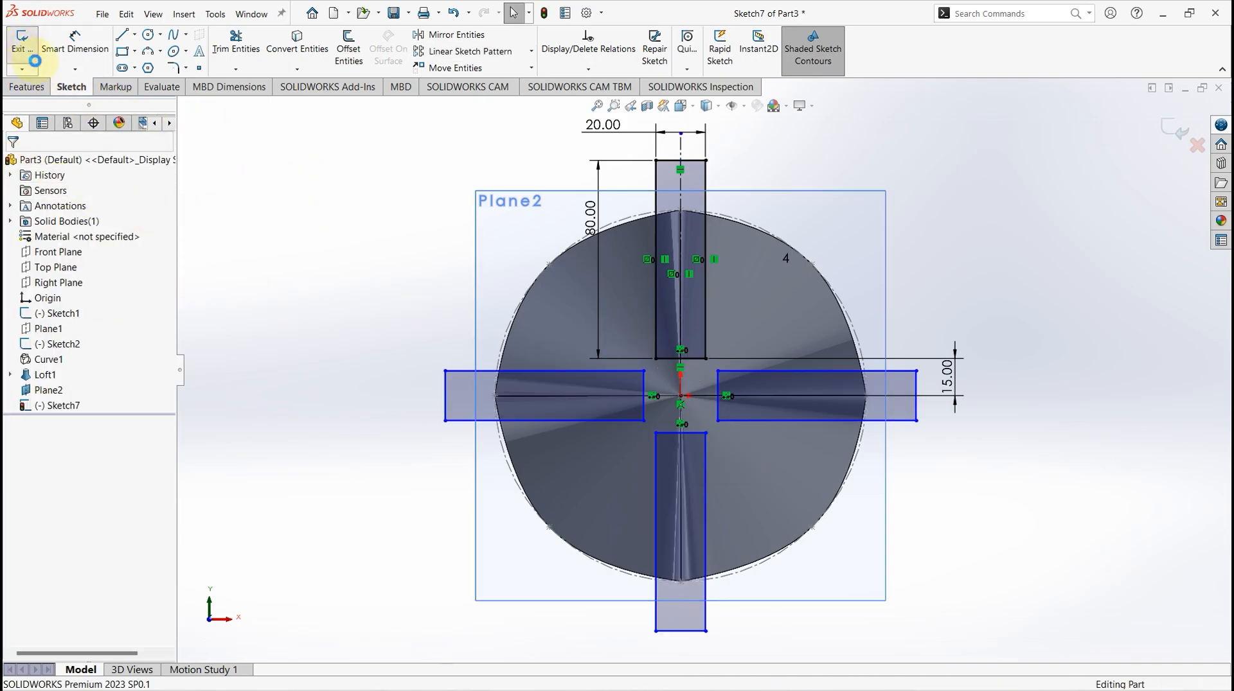
{"action": "left_click", "coordinate": [28, 56]}
Cut-extrude the four patterned rectangles through the lofted disc to a blind depth of 70 mm.
{"action": "left_click", "coordinate": [224, 49]}
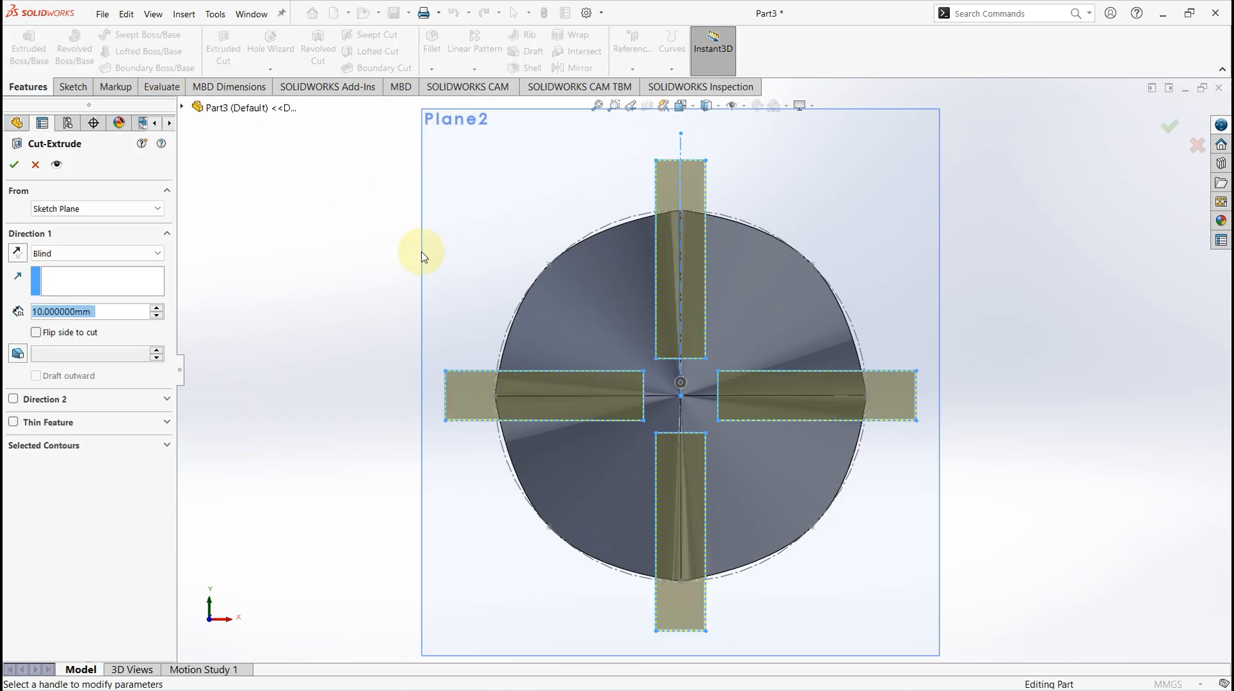
{"action": "left_click", "coordinate": [160, 309]}
{"action": "left_click", "coordinate": [160, 309]}
{"action": "left_click", "coordinate": [160, 308]}
{"action": "left_click", "coordinate": [160, 308]}
{"action": "left_click", "coordinate": [160, 309]}
{"action": "left_click", "coordinate": [160, 308]}
{"action": "middle_click_drag", "start_coordinate": [364, 291], "coordinate": [433, 319]}
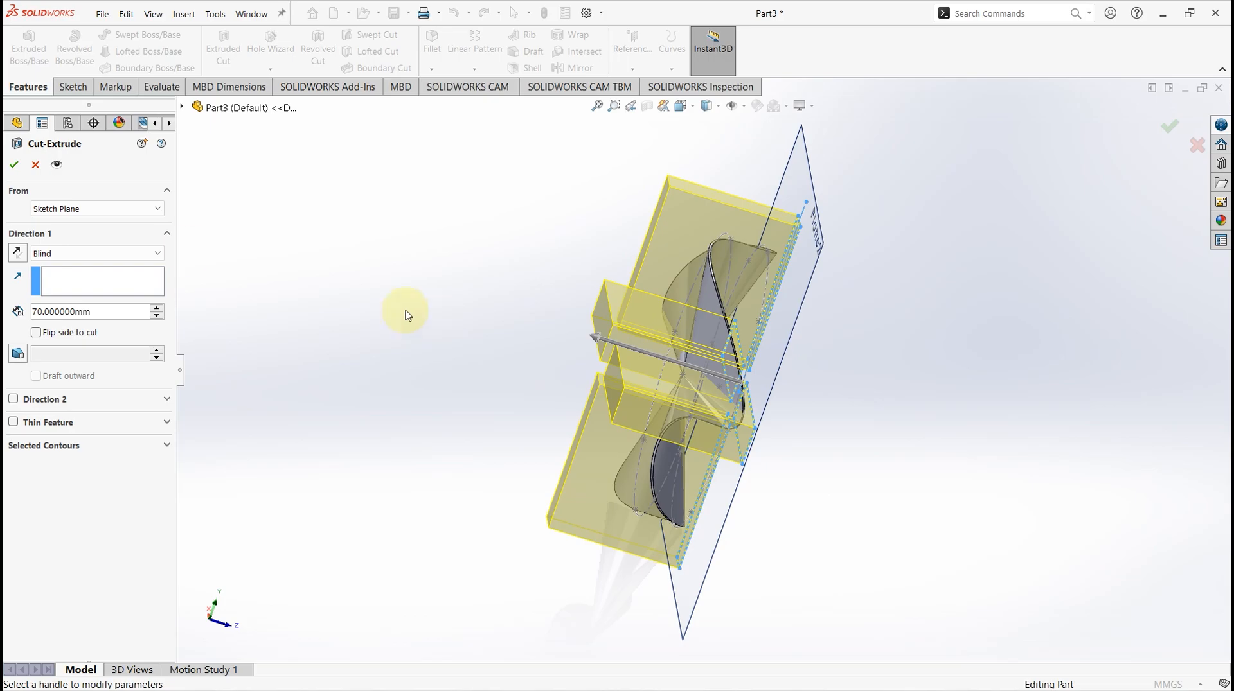
{"action": "left_click", "coordinate": [14, 166]}
{"action": "middle_click_drag", "start_coordinate": [518, 309], "coordinate": [523, 377]}
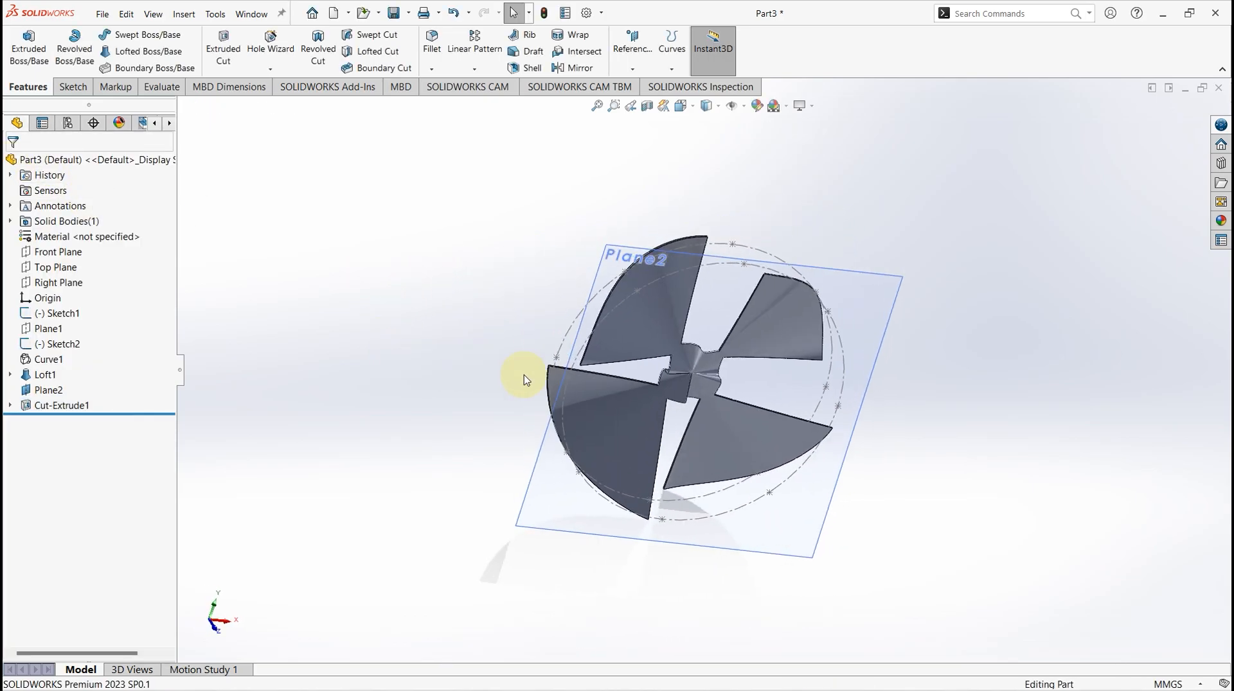
Hide Plane2 so that it no longer overlays the slotted part.
{"action": "scroll", "coordinate": [685, 193], "scroll_direction": "down", "scroll_amount": 3}
{"action": "middle_click_drag", "start_coordinate": [685, 193], "coordinate": [802, 280]}
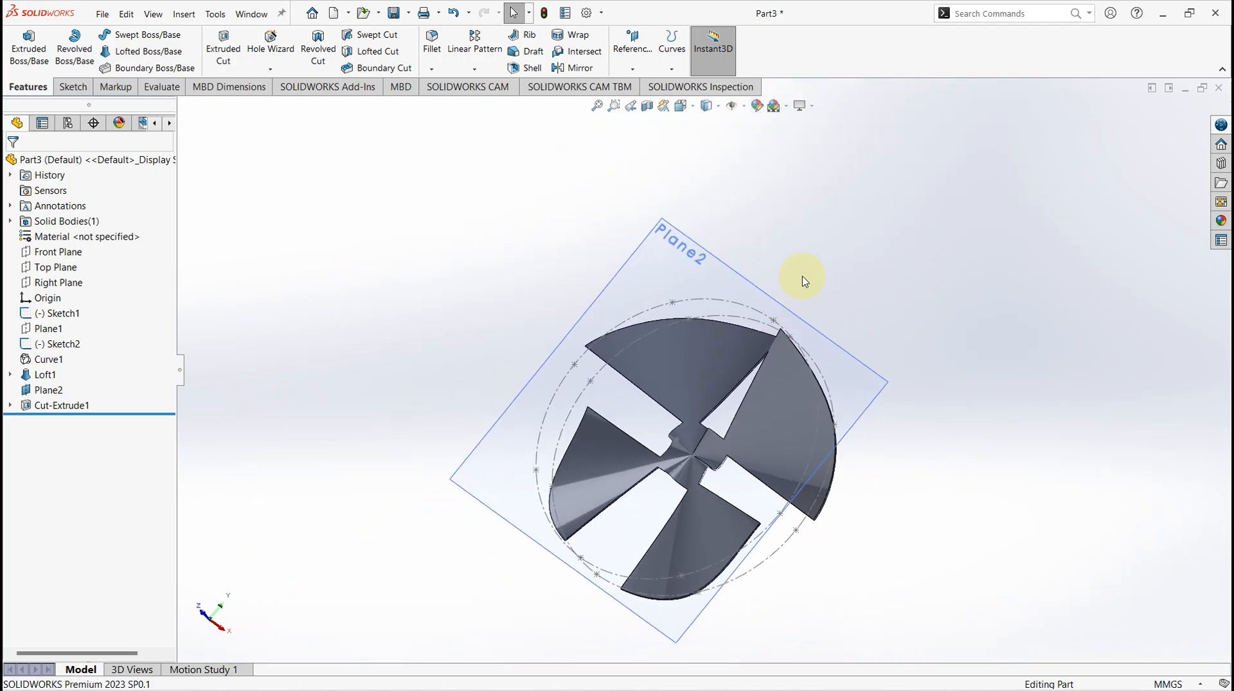
{"action": "right_click", "coordinate": [55, 390]}
{"action": "left_click", "coordinate": [95, 369]}
{"action": "middle_click_drag", "start_coordinate": [807, 375], "coordinate": [856, 357]}
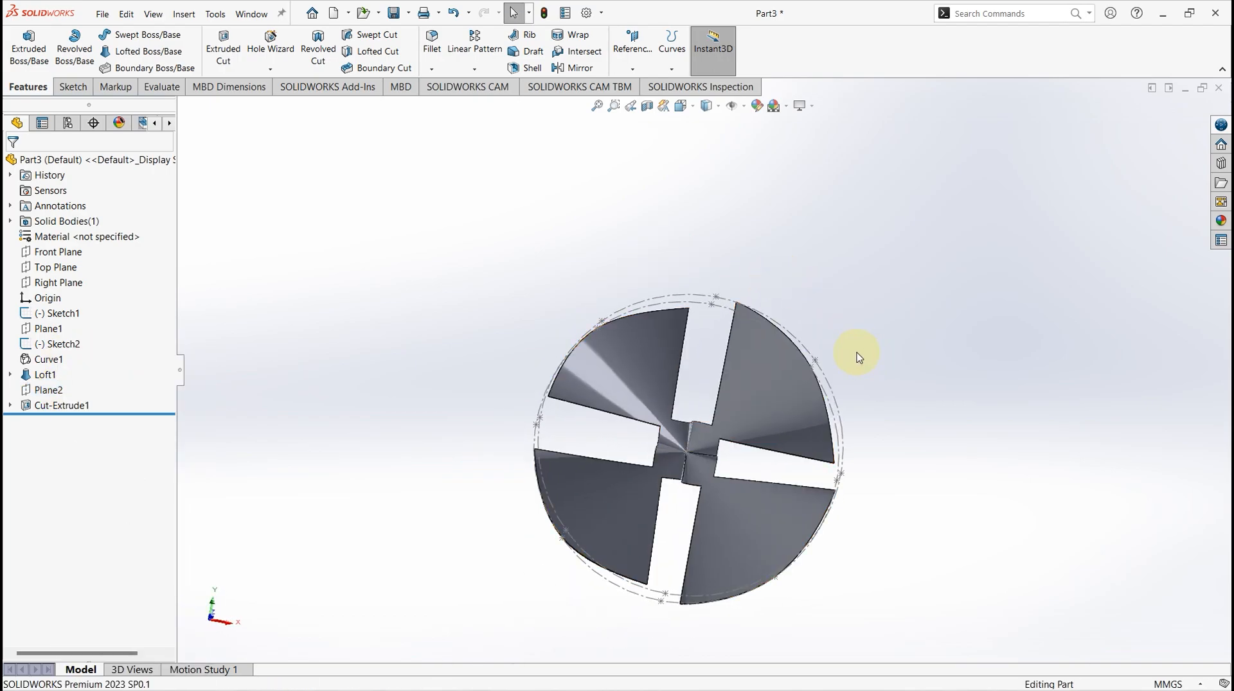
Start a symmetric 10 mm fillet and select the short outer-corner edges at the first two blade corners.
{"action": "scroll", "coordinate": [751, 326], "scroll_direction": "down", "scroll_amount": 5}
{"action": "middle_click_drag", "start_coordinate": [566, 340], "coordinate": [646, 386]}
{"action": "scroll", "coordinate": [777, 337], "scroll_direction": "down", "scroll_amount": 5}
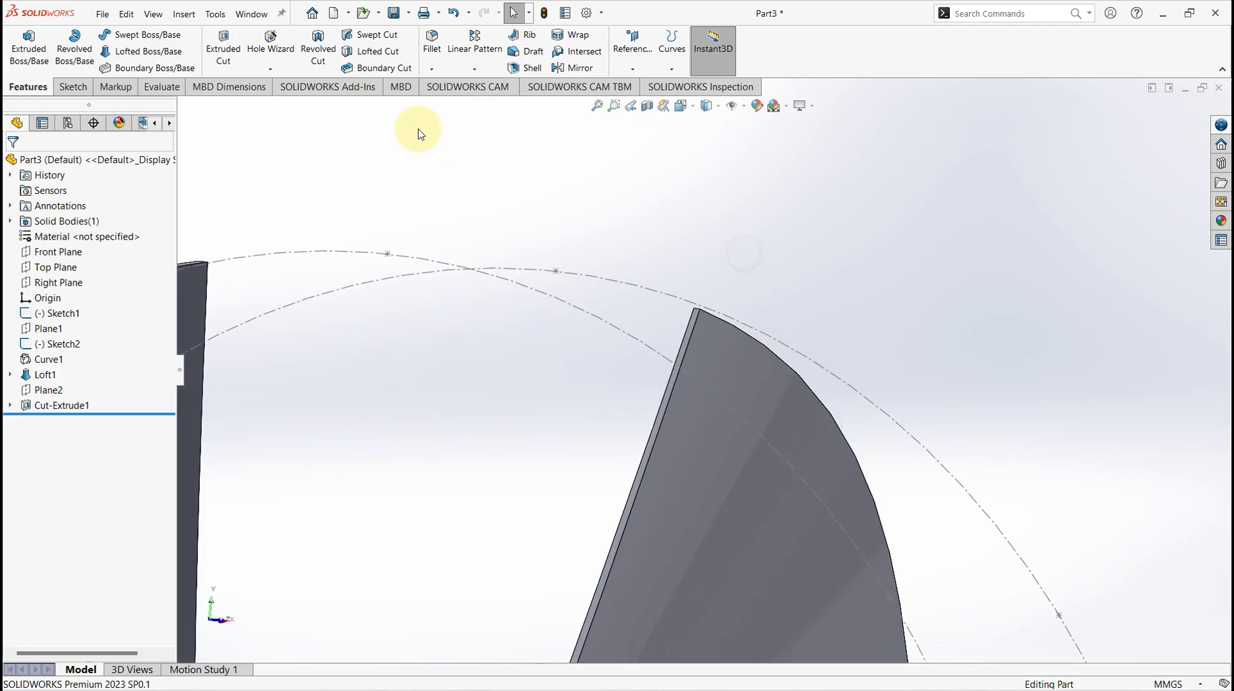
{"action": "left_click", "coordinate": [432, 49]}
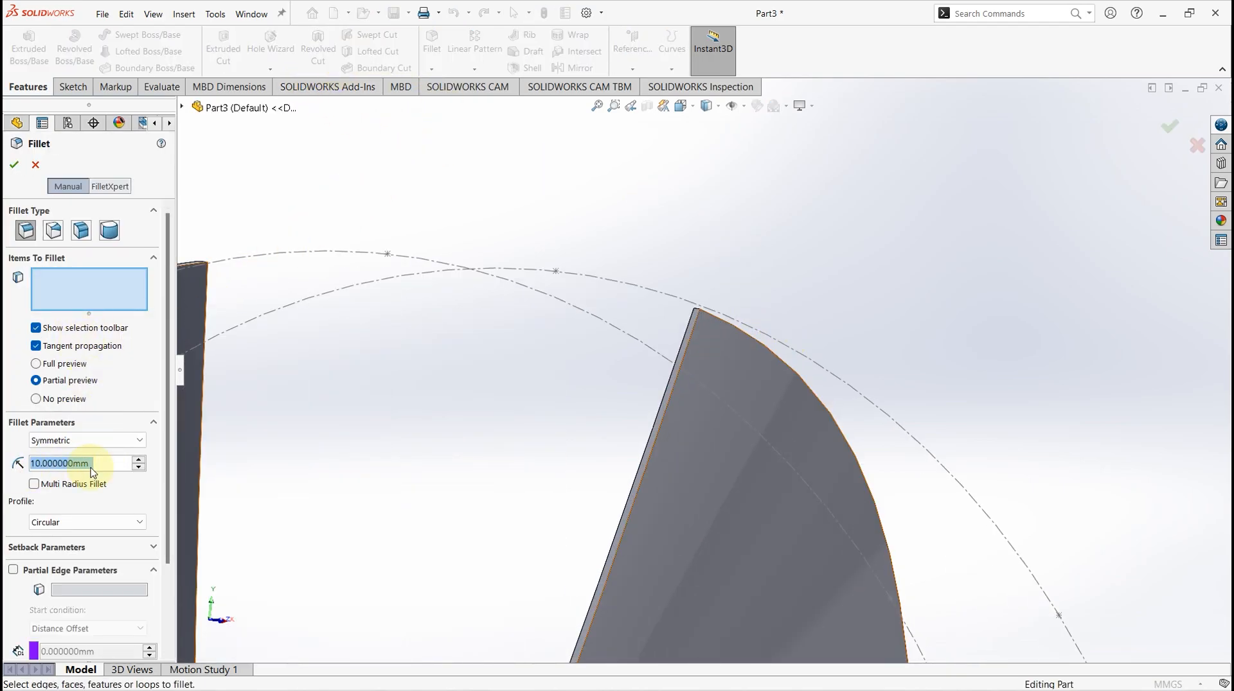
{"action": "scroll", "coordinate": [703, 318], "scroll_direction": "down", "scroll_amount": 2}
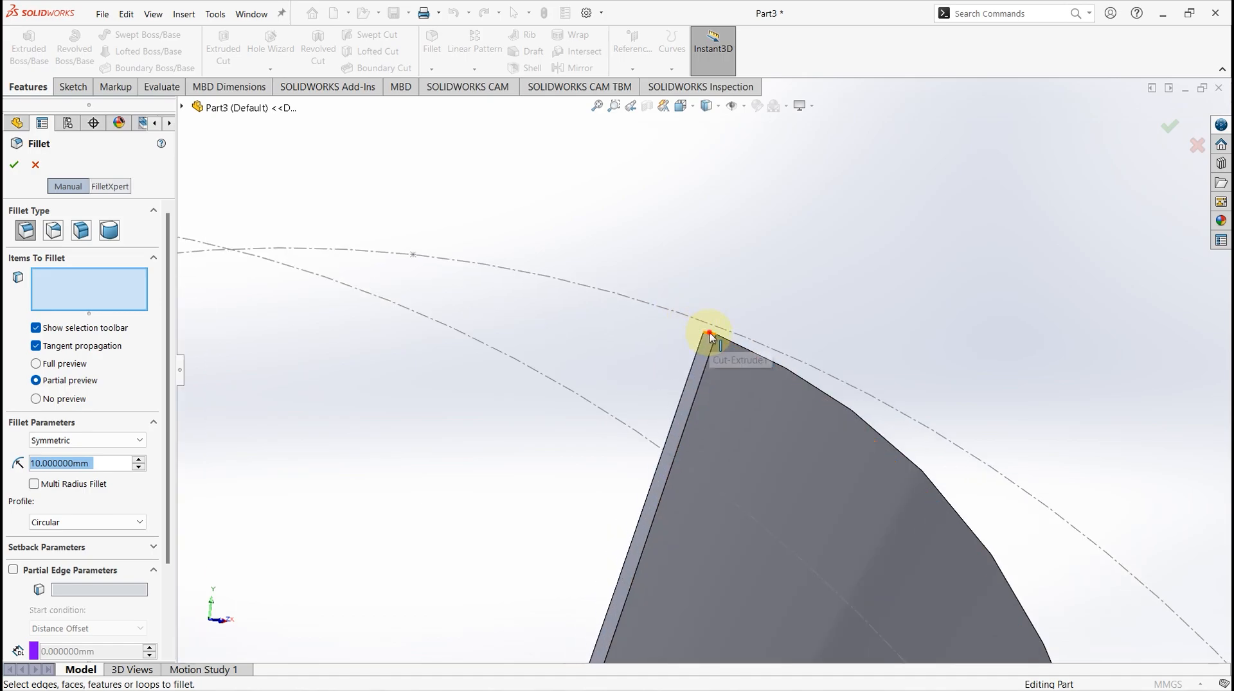
{"action": "left_click", "coordinate": [710, 337]}
{"action": "scroll", "coordinate": [744, 377], "scroll_direction": "up", "scroll_amount": 6}
{"action": "middle_click_drag", "start_coordinate": [749, 372], "coordinate": [748, 543]}
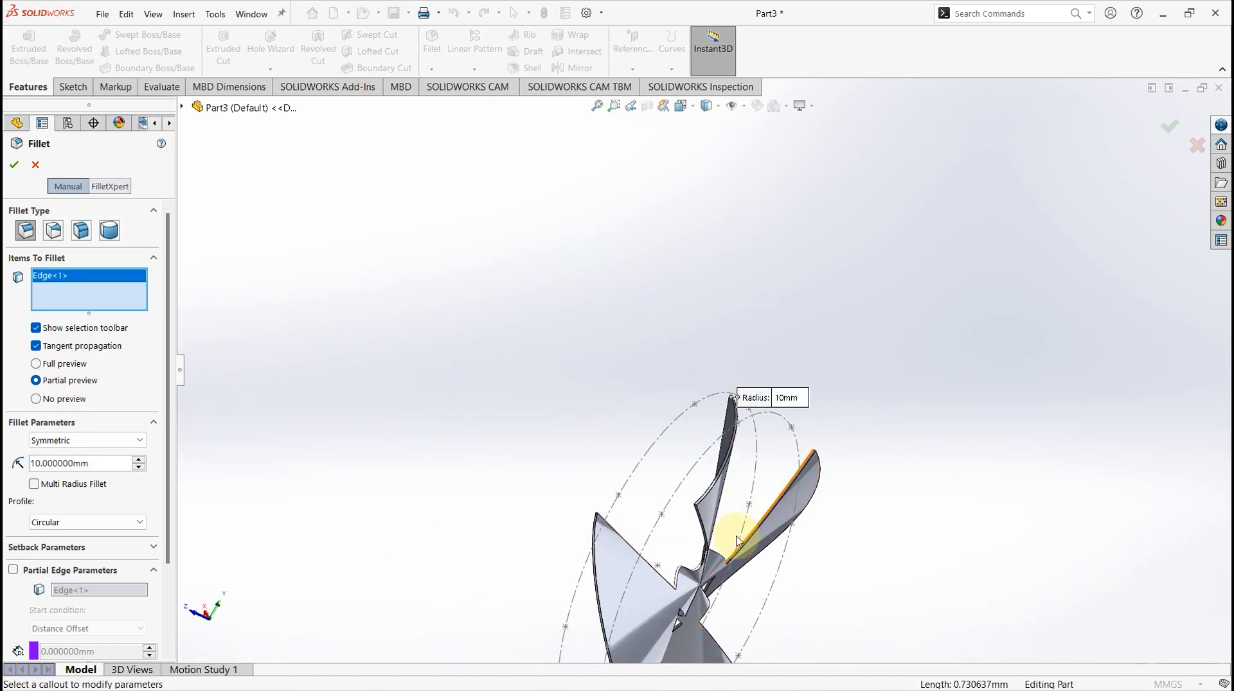
{"action": "scroll", "coordinate": [711, 531], "scroll_direction": "down", "scroll_amount": 5}
{"action": "left_click", "coordinate": [656, 234]}
Add the third and fourth short outer-corner edges of the blades to the fillet selection.
{"action": "scroll", "coordinate": [664, 333], "scroll_direction": "up", "scroll_amount": 6}
{"action": "middle_click_drag", "start_coordinate": [669, 358], "coordinate": [621, 623]}
{"action": "scroll", "coordinate": [620, 628], "scroll_direction": "down", "scroll_amount": 4}
{"action": "left_click", "coordinate": [643, 468]}
{"action": "scroll", "coordinate": [660, 501], "scroll_direction": "up", "scroll_amount": 4}
{"action": "middle_click_drag", "start_coordinate": [660, 501], "coordinate": [721, 442]}
{"action": "scroll", "coordinate": [890, 431], "scroll_direction": "up", "scroll_amount": 5}
{"action": "scroll", "coordinate": [827, 336], "scroll_direction": "down", "scroll_amount": 6}
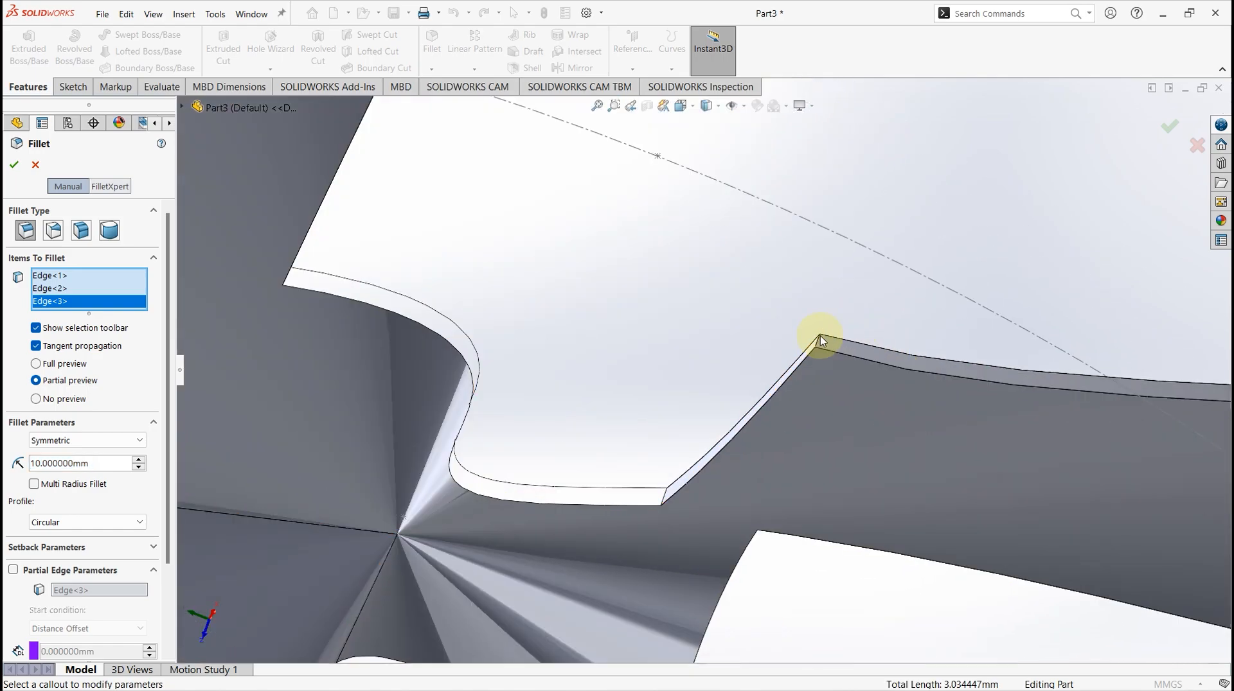
{"action": "left_click", "coordinate": [818, 343]}
Add the fifth and sixth outer-corner edges of the blades to the fillet selection.
{"action": "scroll", "coordinate": [818, 344], "scroll_direction": "up", "scroll_amount": 3}
{"action": "scroll", "coordinate": [843, 423], "scroll_direction": "up", "scroll_amount": 4}
{"action": "middle_click_drag", "start_coordinate": [826, 441], "coordinate": [765, 468]}
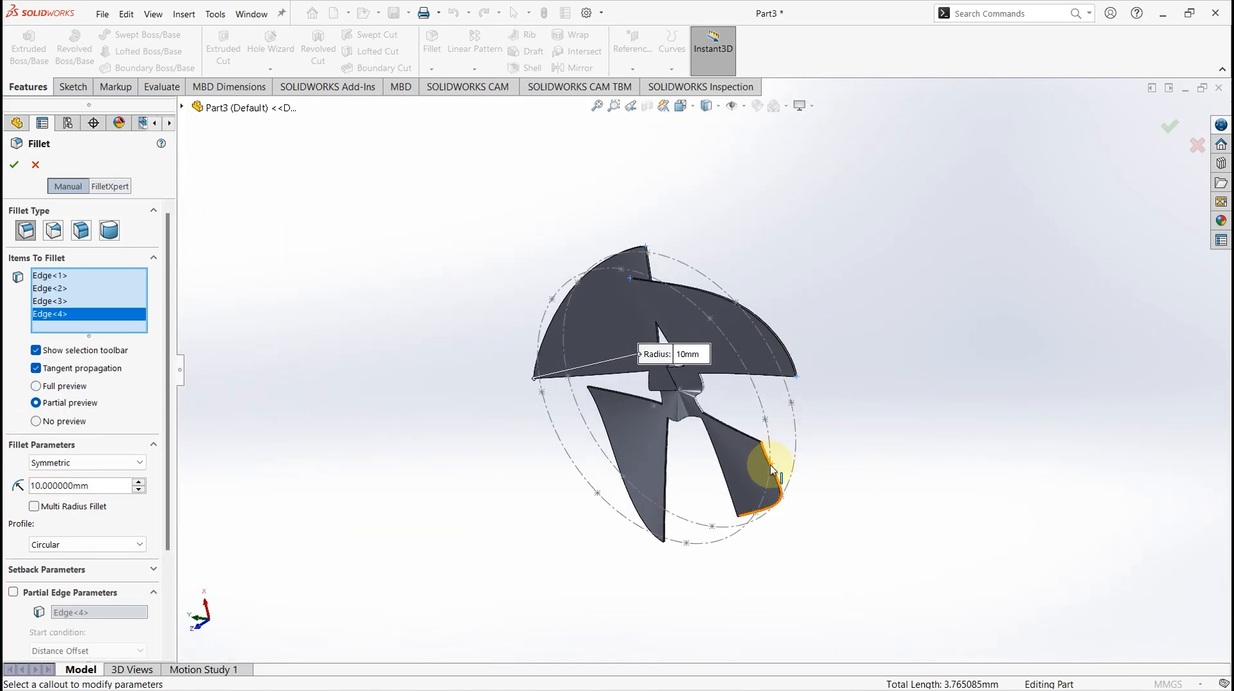
{"action": "scroll", "coordinate": [703, 322], "scroll_direction": "down", "scroll_amount": 6}
{"action": "left_click", "coordinate": [681, 319]}
{"action": "scroll", "coordinate": [710, 363], "scroll_direction": "up", "scroll_amount": 5}
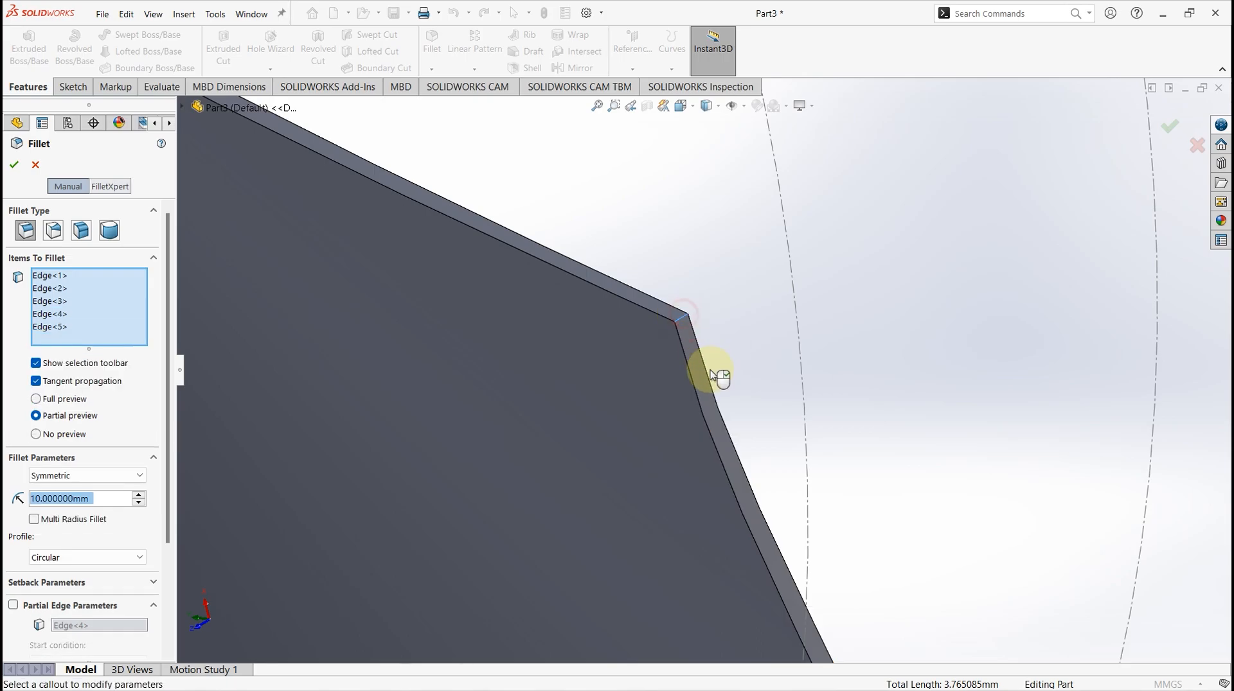
{"action": "middle_click_drag", "start_coordinate": [725, 418], "coordinate": [757, 465]}
{"action": "scroll", "coordinate": [696, 512], "scroll_direction": "down", "scroll_amount": 6}
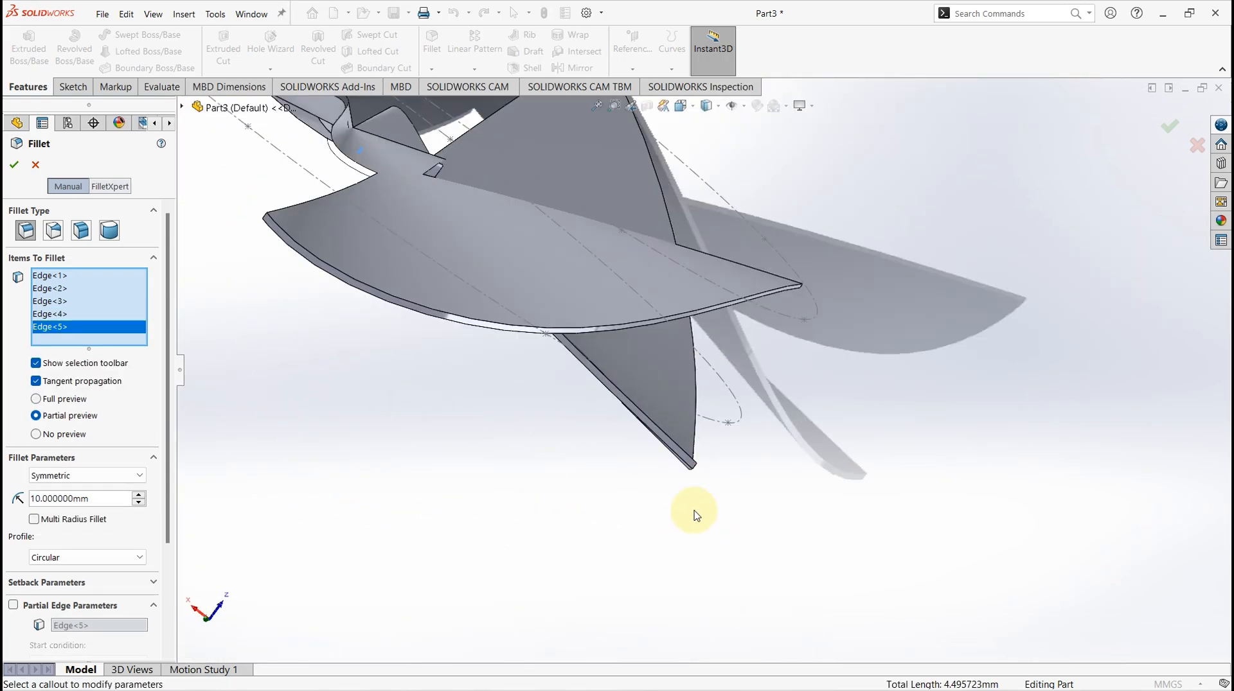
{"action": "left_click", "coordinate": [699, 437]}
Add the last two outer-corner edges and apply the 10 mm fillet to all eight blade corners.
{"action": "scroll", "coordinate": [735, 303], "scroll_direction": "up", "scroll_amount": 5}
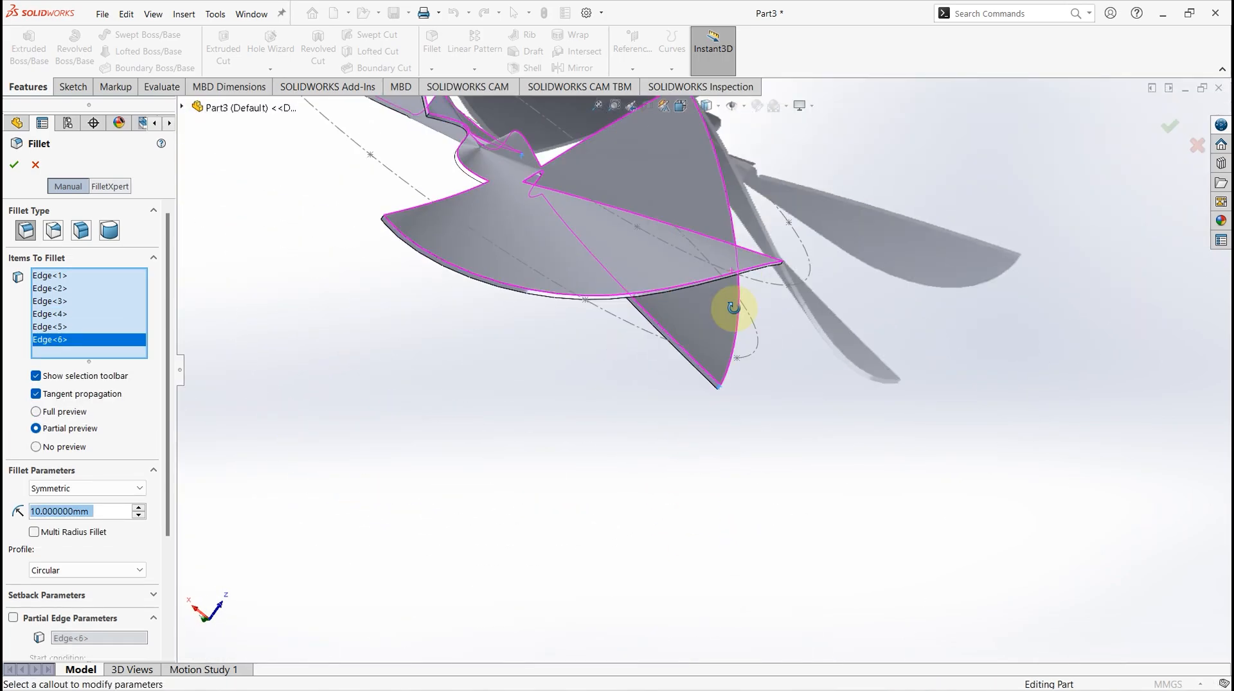
{"action": "scroll", "coordinate": [592, 366], "scroll_direction": "down", "scroll_amount": 6}
{"action": "scroll", "coordinate": [739, 329], "scroll_direction": "down", "scroll_amount": 4}
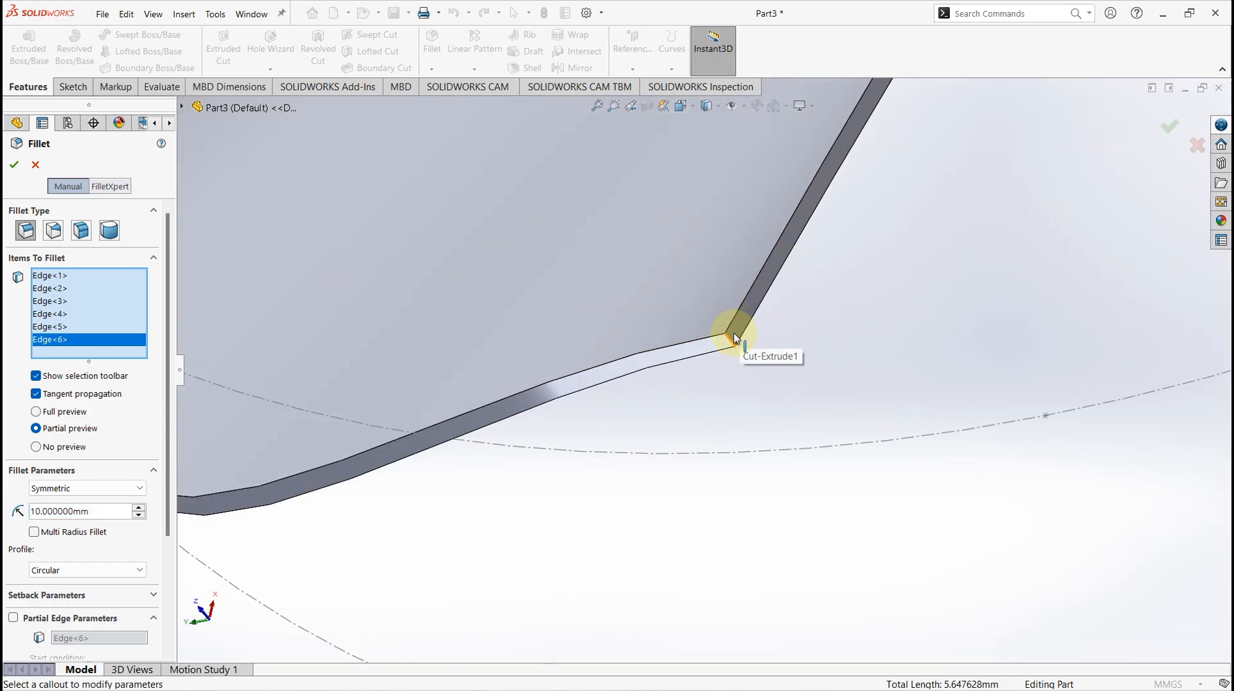
{"action": "left_click", "coordinate": [730, 341]}
{"action": "scroll", "coordinate": [737, 363], "scroll_direction": "up", "scroll_amount": 6}
{"action": "middle_click_drag", "start_coordinate": [548, 369], "coordinate": [669, 399]}
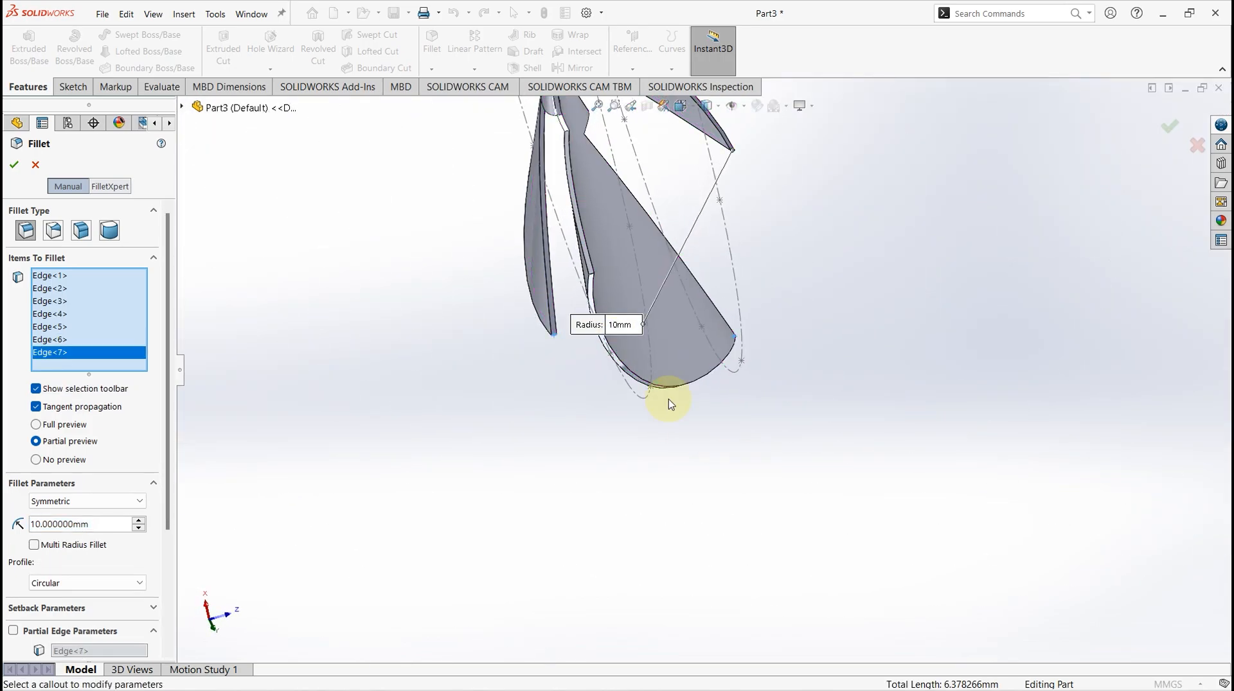
{"action": "scroll", "coordinate": [591, 278], "scroll_direction": "down", "scroll_amount": 6}
{"action": "left_click", "coordinate": [691, 384]}
{"action": "scroll", "coordinate": [711, 405], "scroll_direction": "up", "scroll_amount": 6}
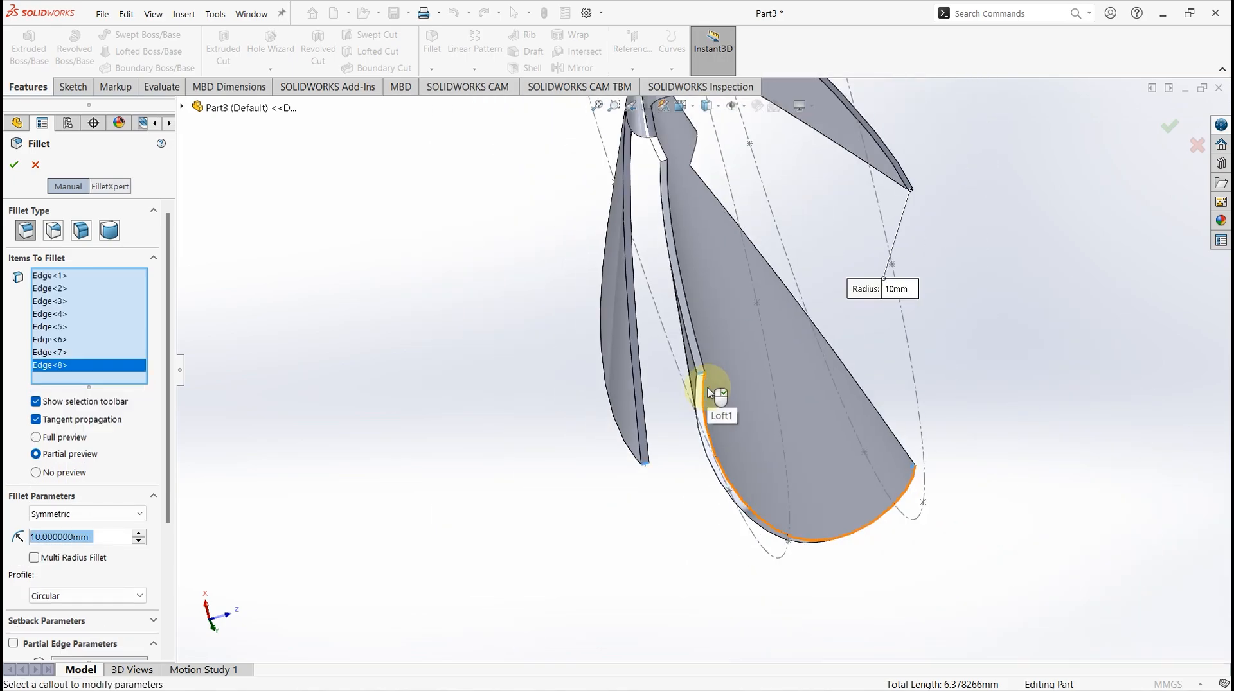
{"action": "middle_click_drag", "start_coordinate": [722, 407], "coordinate": [599, 383]}
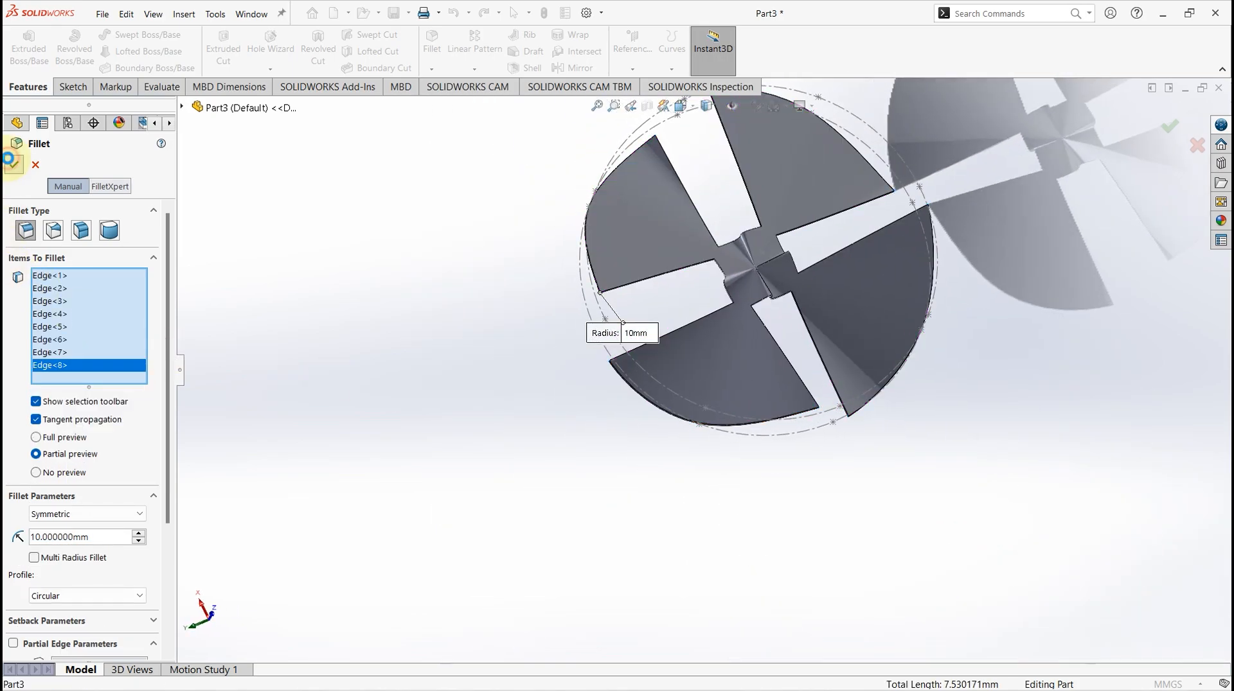
{"action": "left_click", "coordinate": [13, 162]}
{"action": "middle_click_drag", "start_coordinate": [749, 418], "coordinate": [707, 462]}
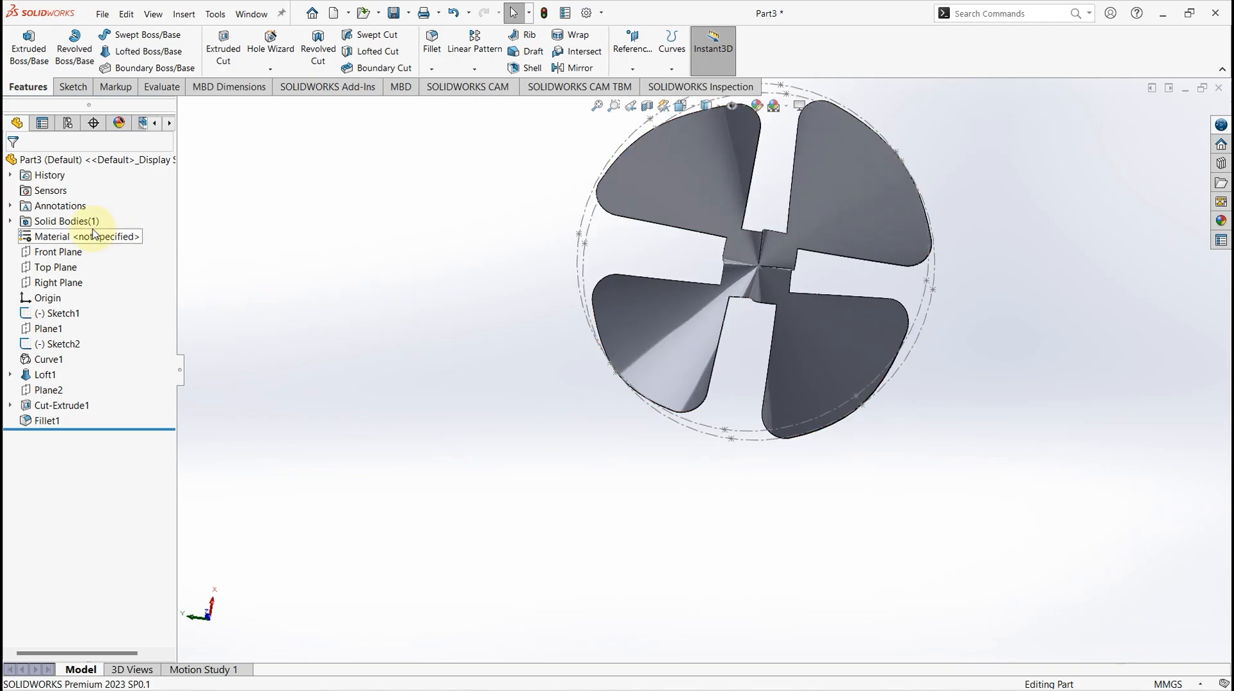
On the Front Plane, sketch a circle of about 20.4 mm radius centred on the origin.
{"action": "left_click", "coordinate": [57, 252]}
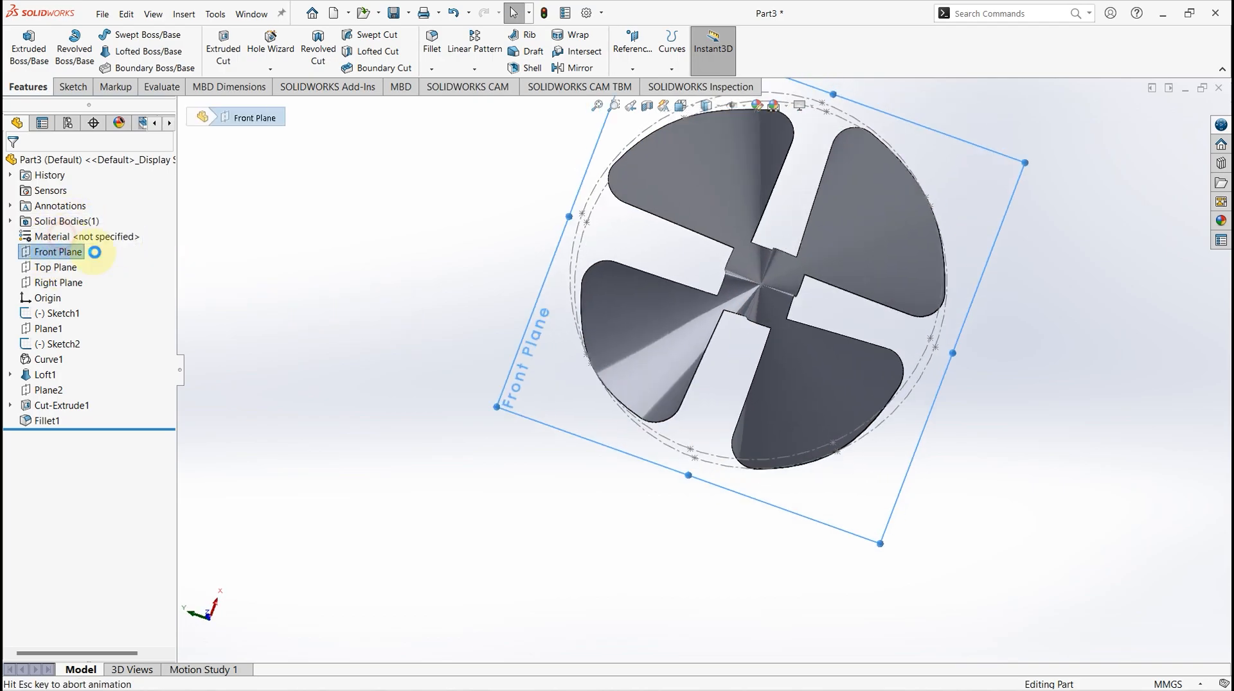
{"action": "left_click", "coordinate": [148, 34]}
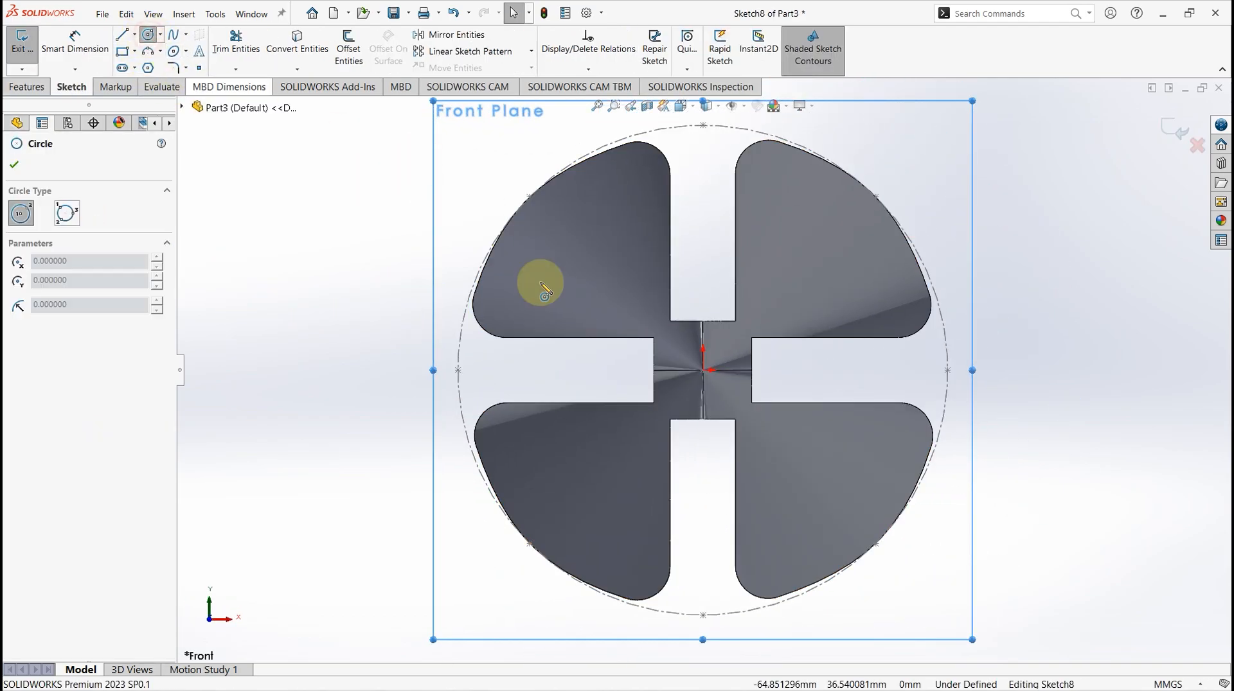
{"action": "left_click", "coordinate": [703, 371]}
{"action": "left_click", "coordinate": [658, 320]}
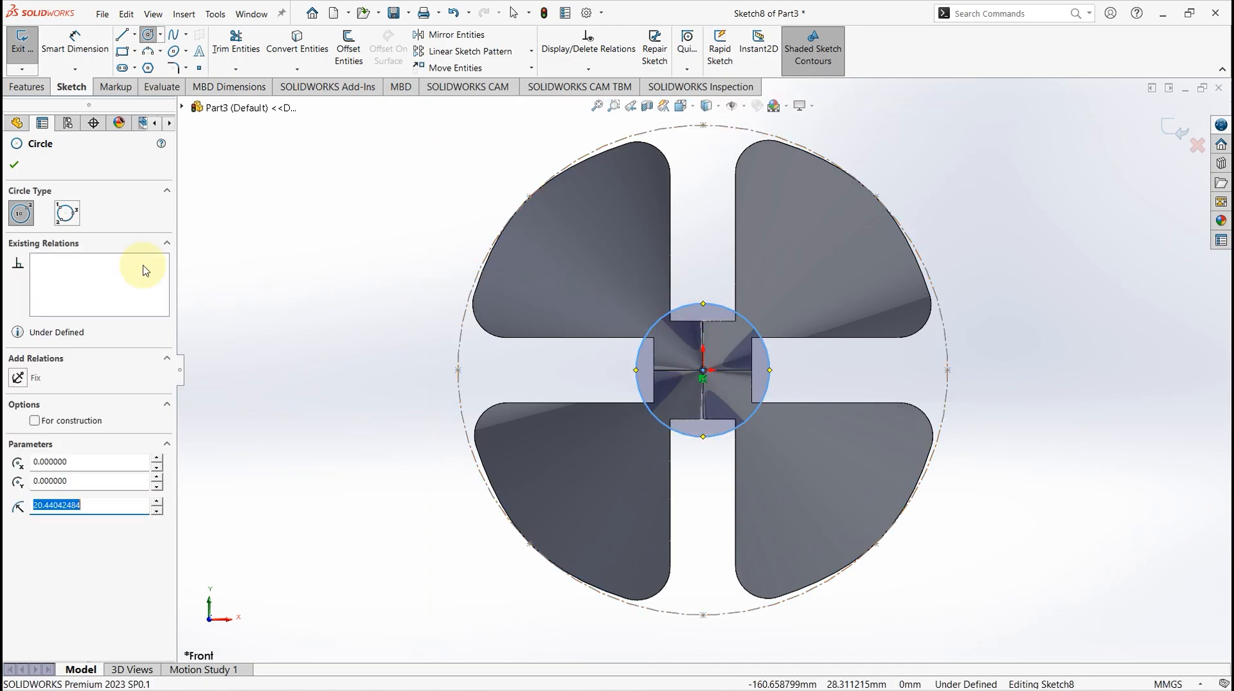
{"action": "left_click", "coordinate": [13, 163]}
Dimension the central circle to 36 mm diameter and exit the sketch.
{"action": "left_click", "coordinate": [75, 44]}
{"action": "left_click", "coordinate": [644, 343]}
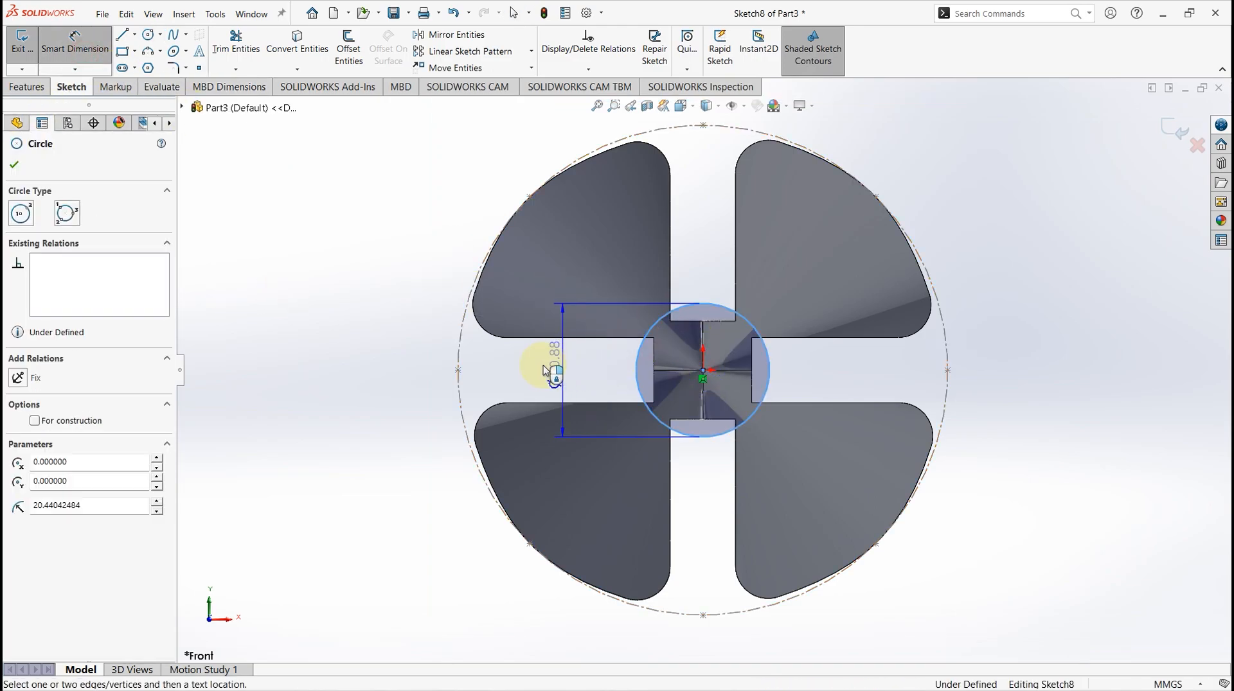
{"action": "left_click", "coordinate": [377, 366]}
{"action": "type", "text": "36"}
{"action": "key", "text": "Return"}
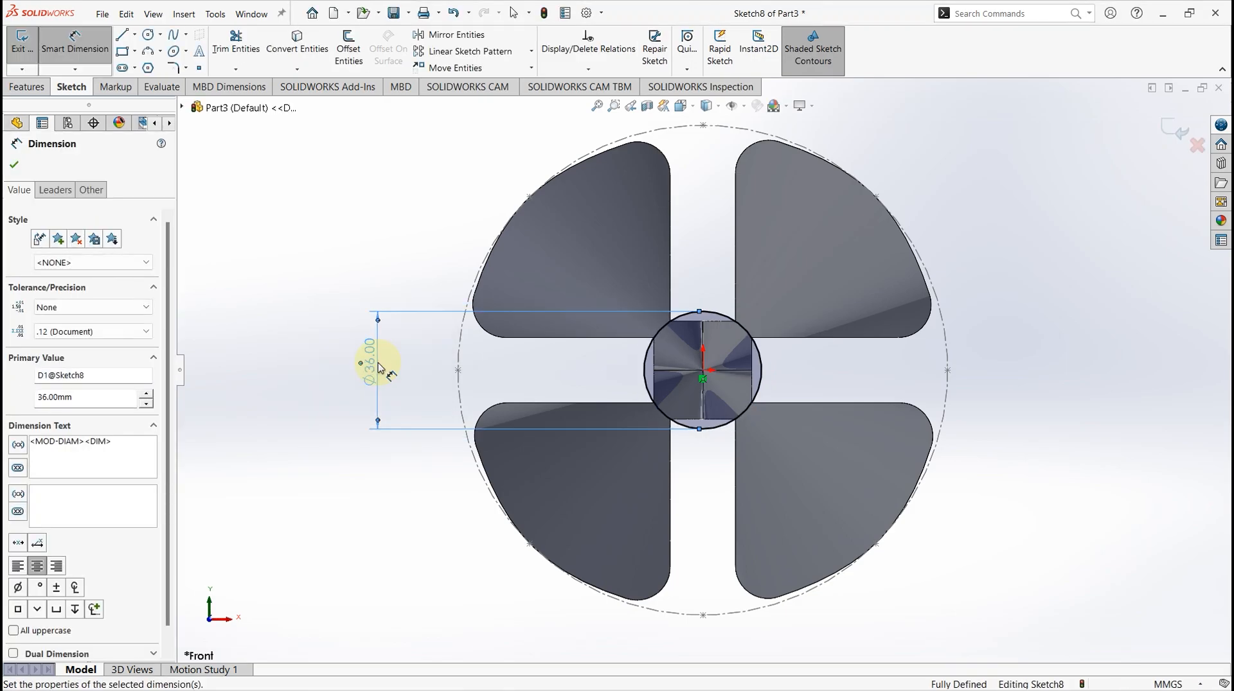
{"action": "left_click", "coordinate": [14, 166]}
{"action": "left_click", "coordinate": [22, 42]}
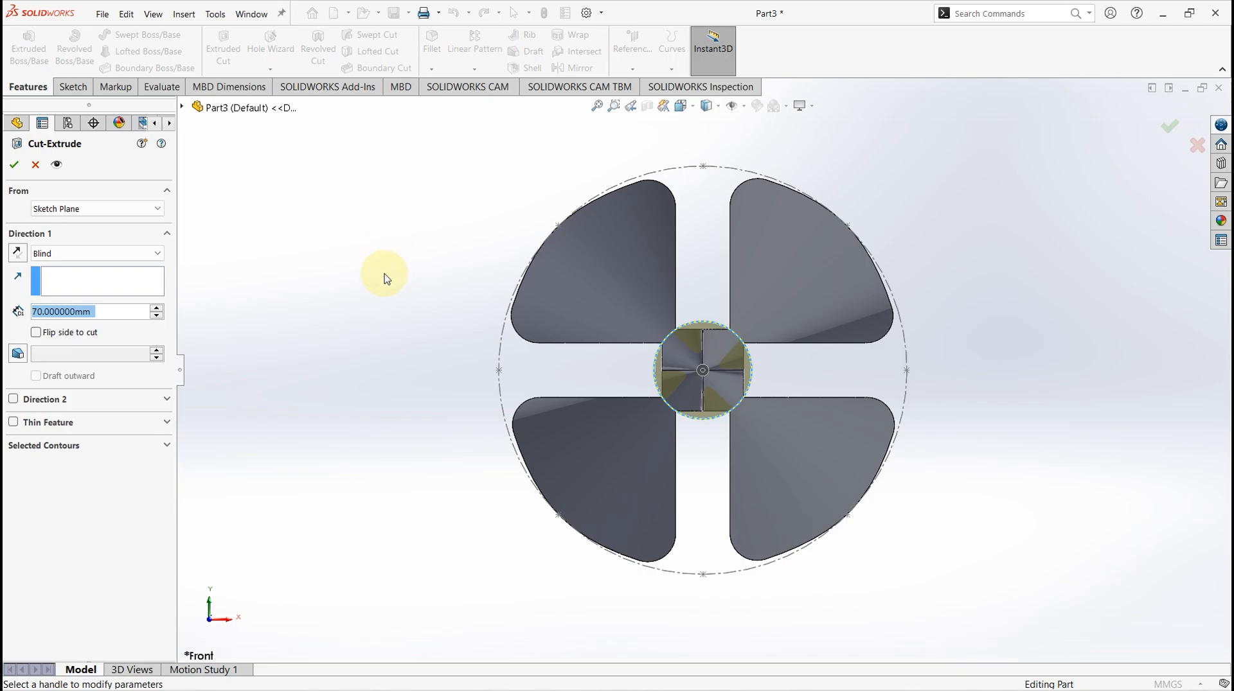
Cut the 36 mm circle out of the blades' centre with a 70 mm Mid Plane extrusion, keeping all bodies.
{"action": "left_click", "coordinate": [76, 253]}
{"action": "left_click", "coordinate": [67, 355]}
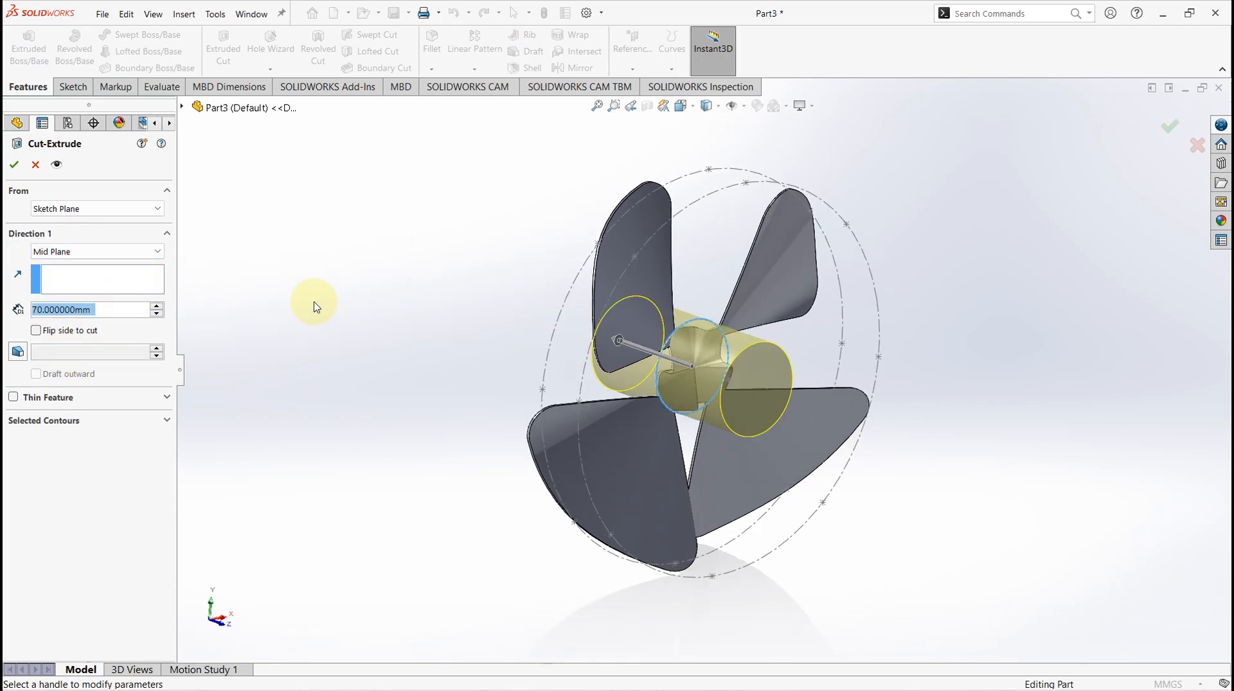
{"action": "left_click", "coordinate": [15, 166]}
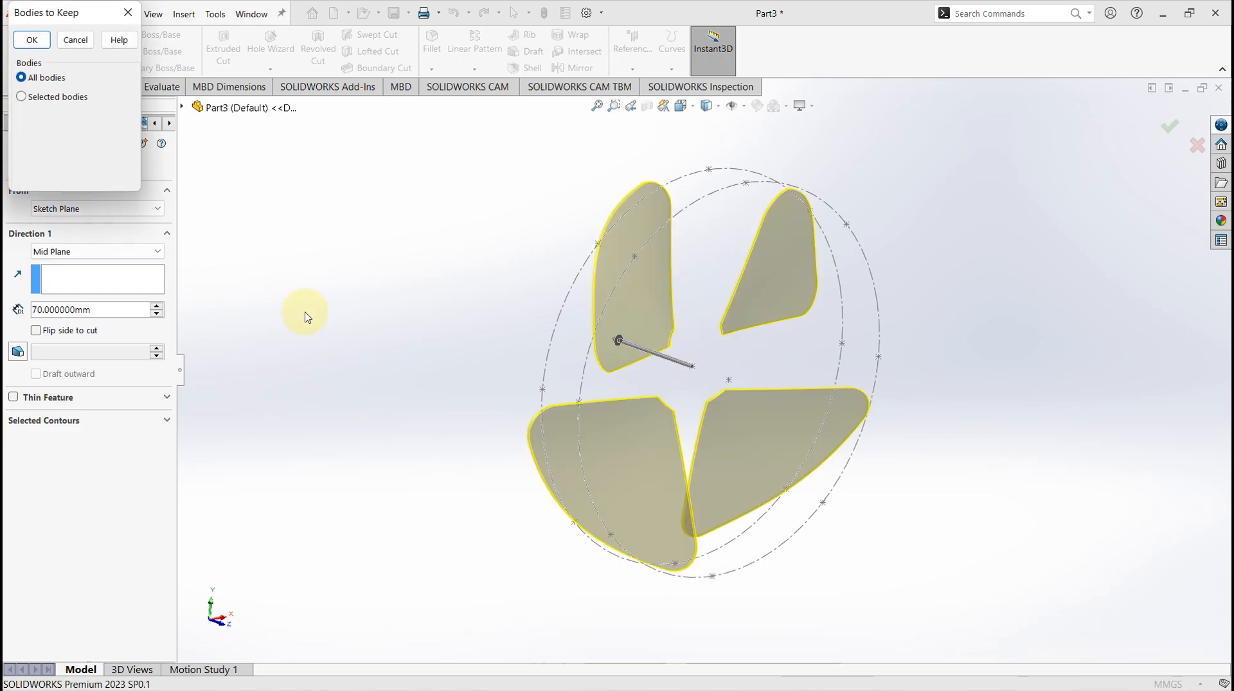
{"action": "left_click", "coordinate": [36, 42]}
{"action": "middle_click_drag", "start_coordinate": [441, 275], "coordinate": [600, 516]}
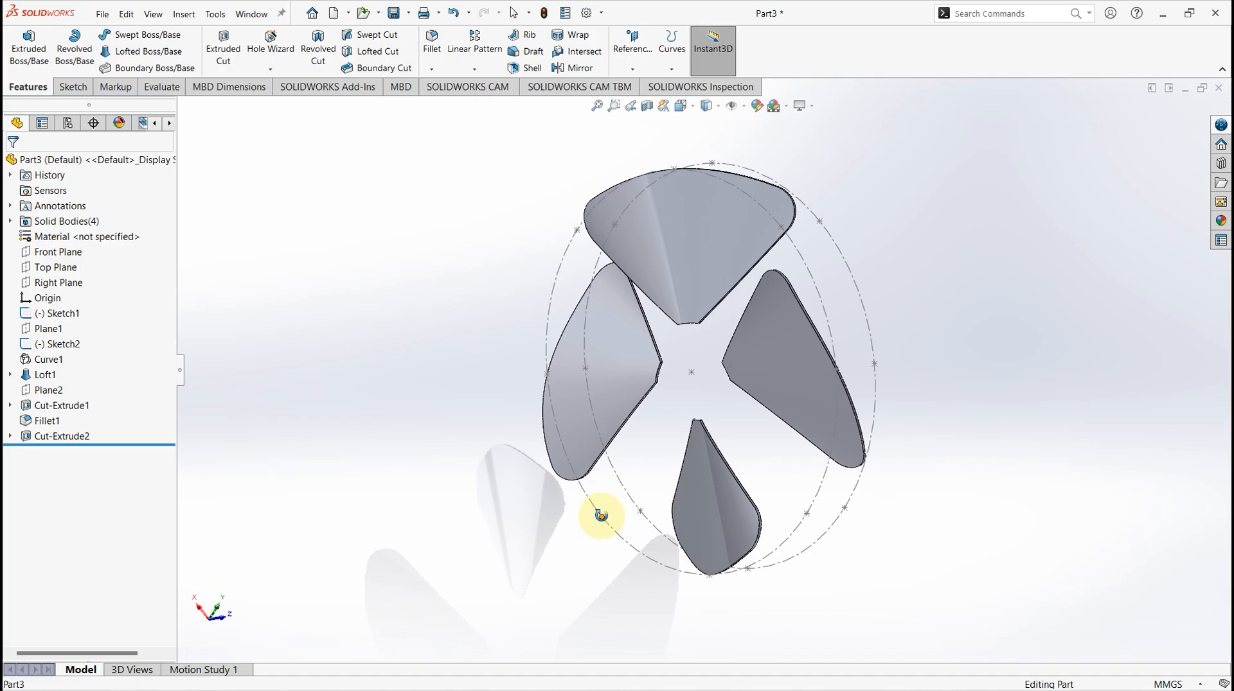
On the Right Plane, sketch a horizontal line through the origin, a vertical line about 13.3 mm up from its end, and a short horizontal line back inward.
{"action": "left_click", "coordinate": [55, 286]}
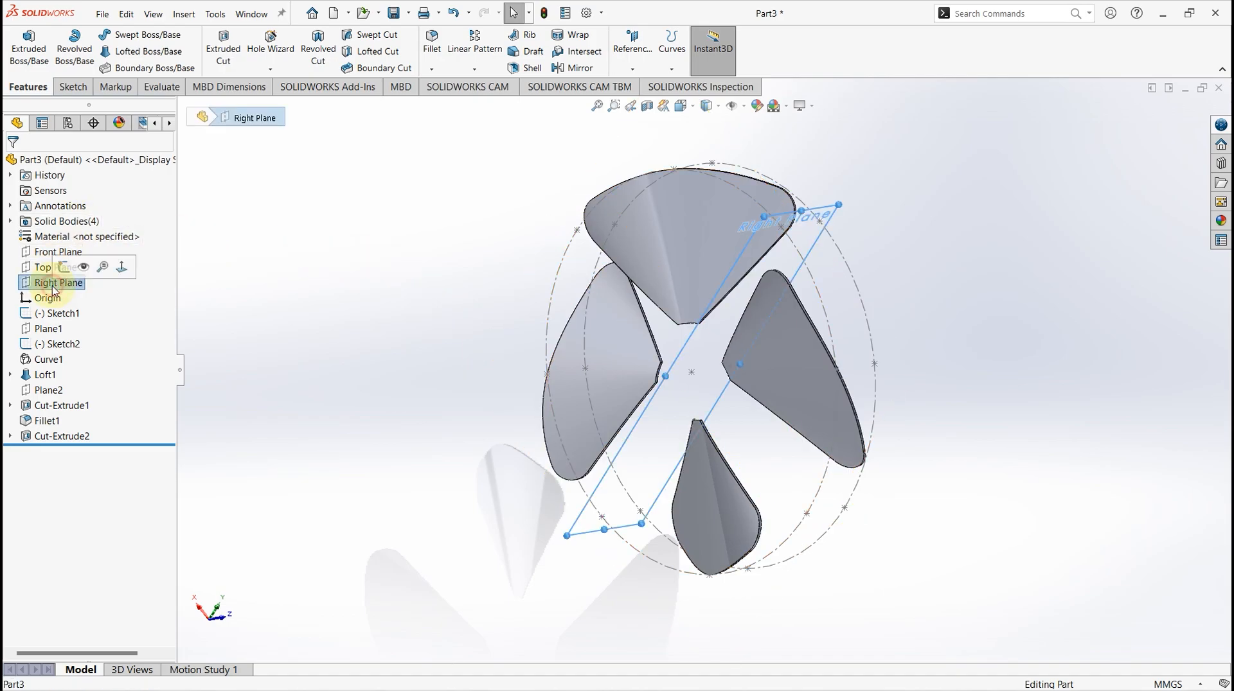
{"action": "left_click", "coordinate": [63, 268]}
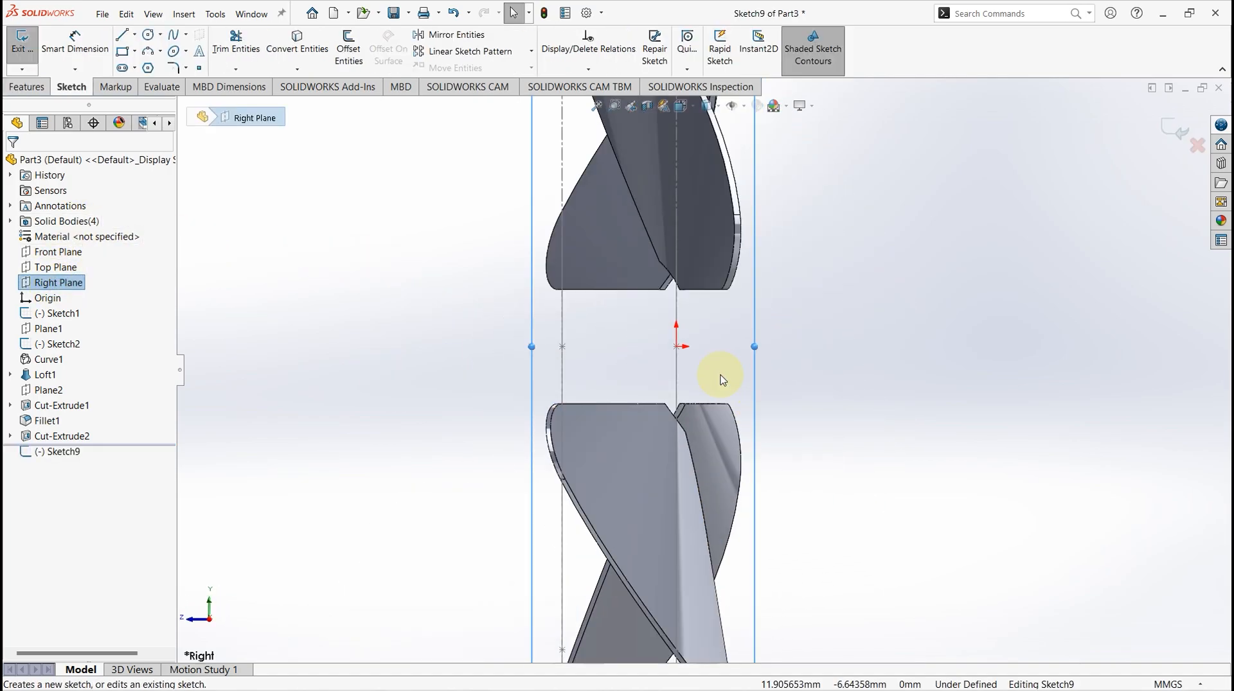
{"action": "left_click", "coordinate": [121, 37]}
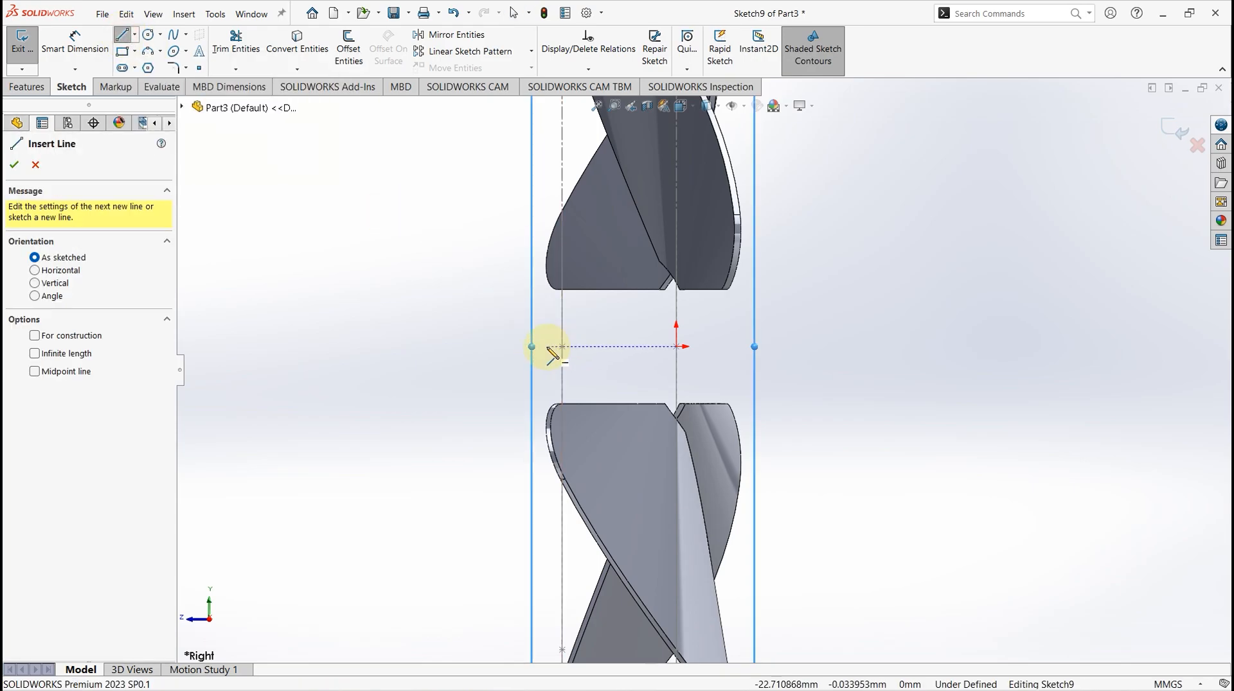
{"action": "left_click_drag", "start_coordinate": [547, 347], "coordinate": [716, 350]}
{"action": "left_click", "coordinate": [765, 347]}
{"action": "left_click", "coordinate": [765, 271]}
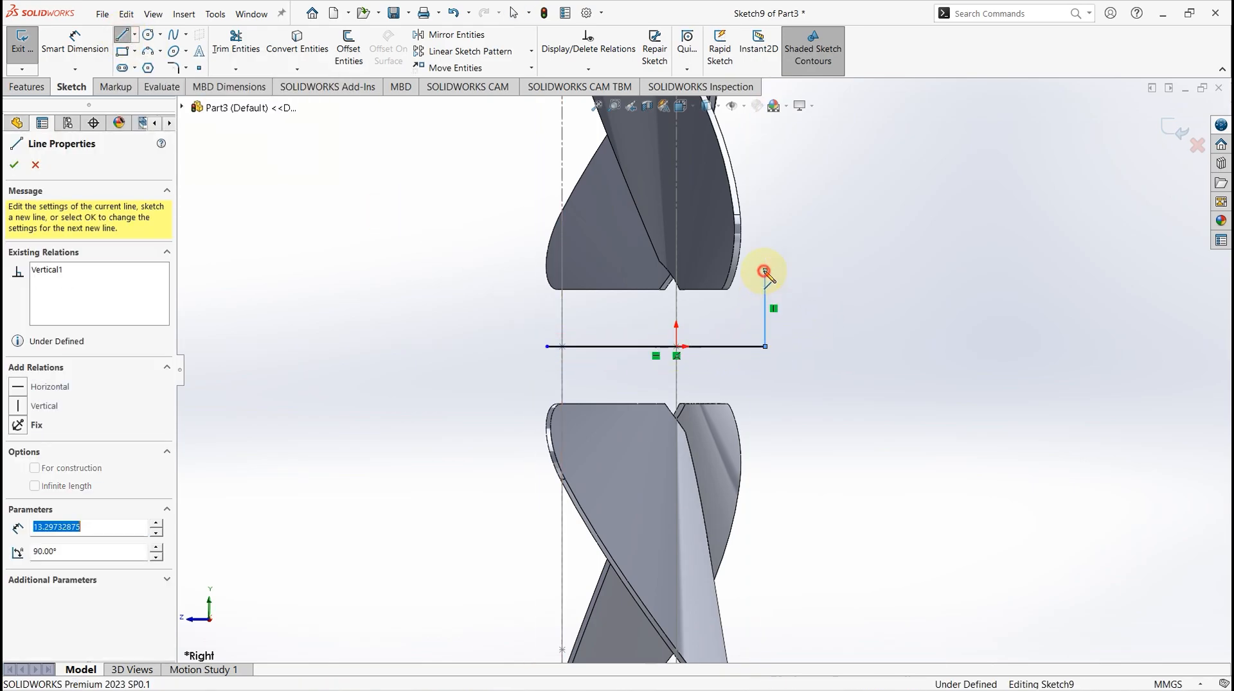
{"action": "left_click", "coordinate": [728, 271]}
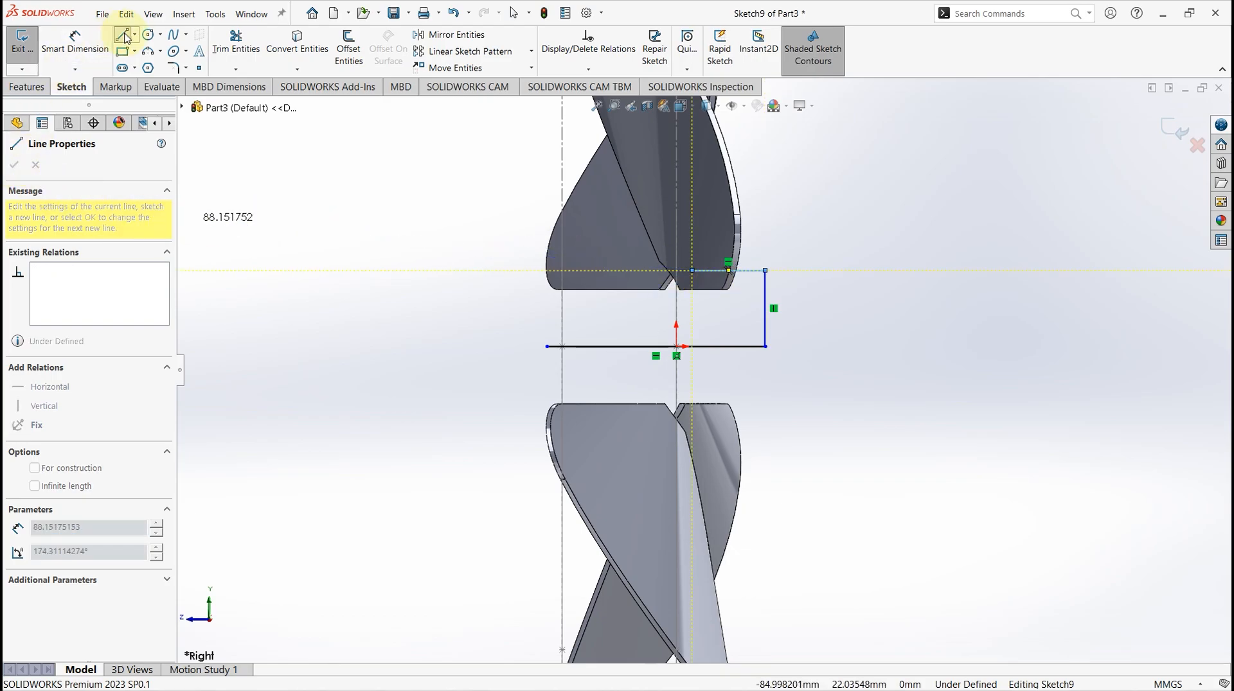
{"action": "left_click", "coordinate": [122, 37]}
Close the hub profile with two three-point arcs, about 33.6 mm radius from the upper line and about 10.5 mm radius at the nose.
{"action": "left_click", "coordinate": [694, 271]}
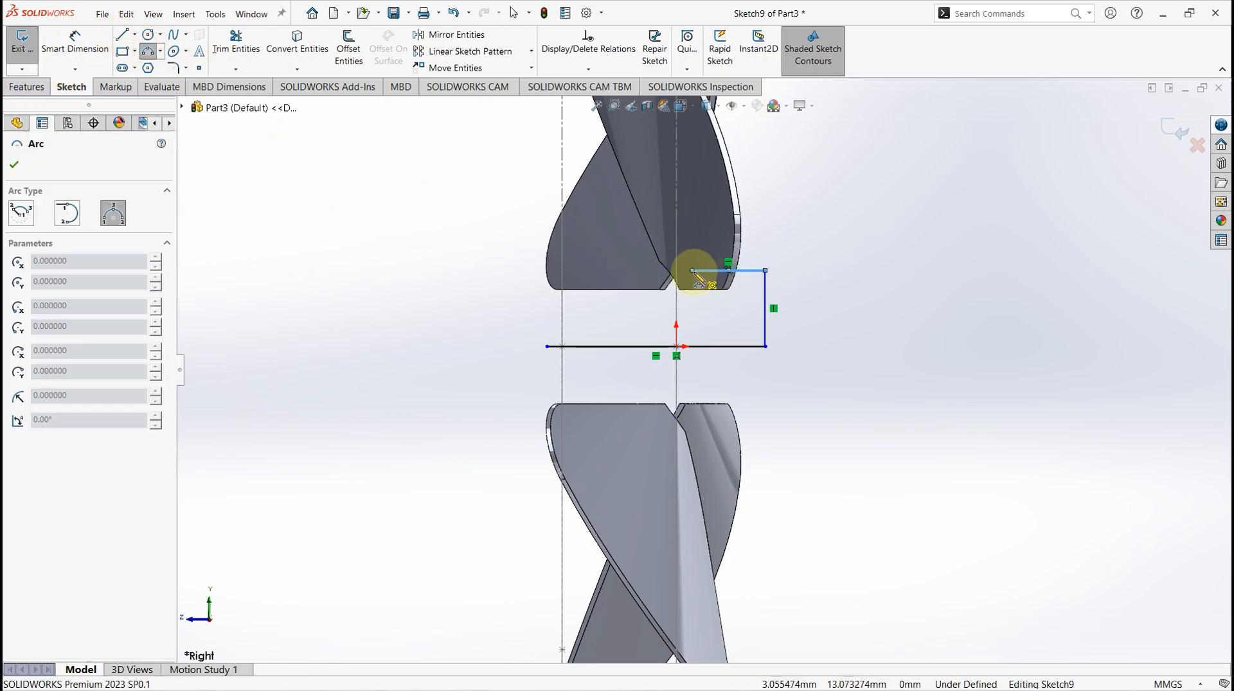
{"action": "left_click_drag", "start_coordinate": [694, 271], "coordinate": [590, 304]}
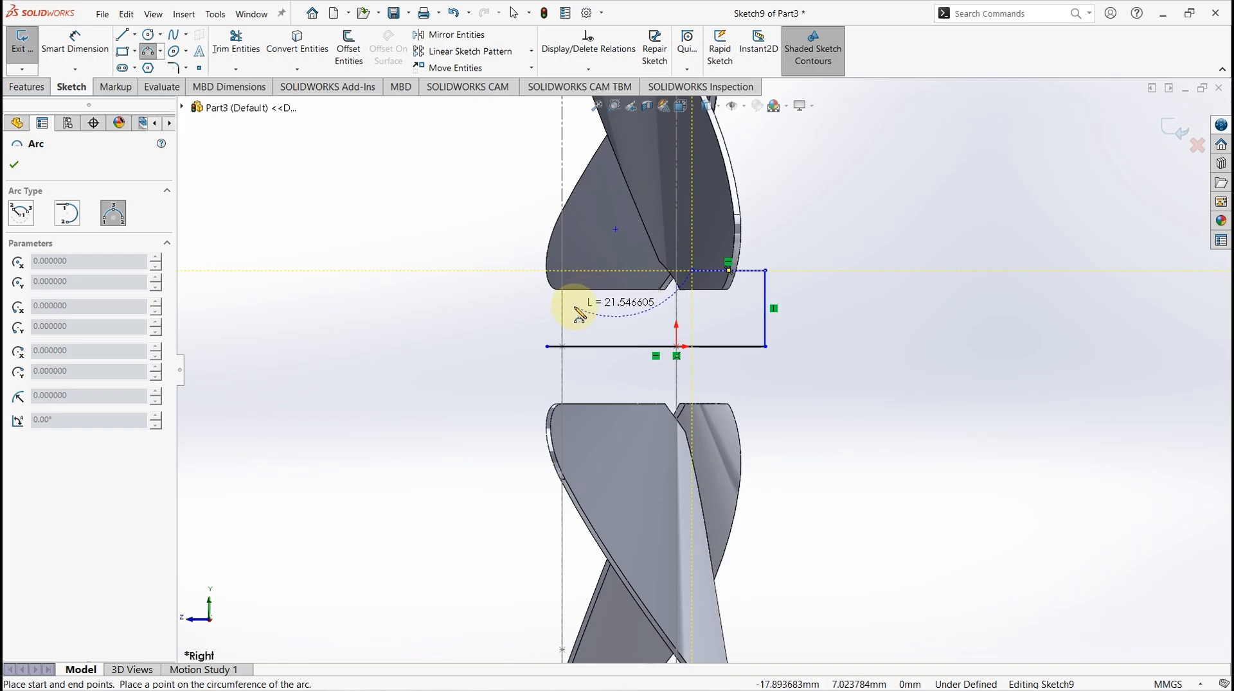
{"action": "left_click", "coordinate": [597, 303]}
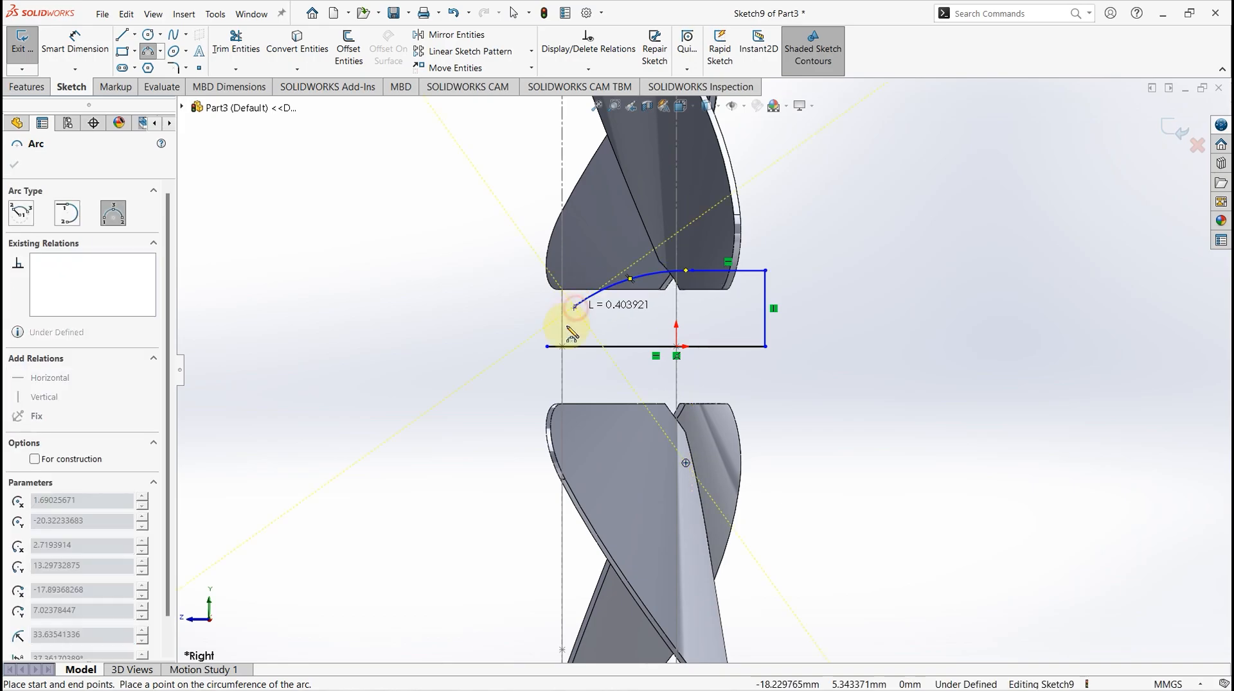
{"action": "left_click", "coordinate": [561, 332]}
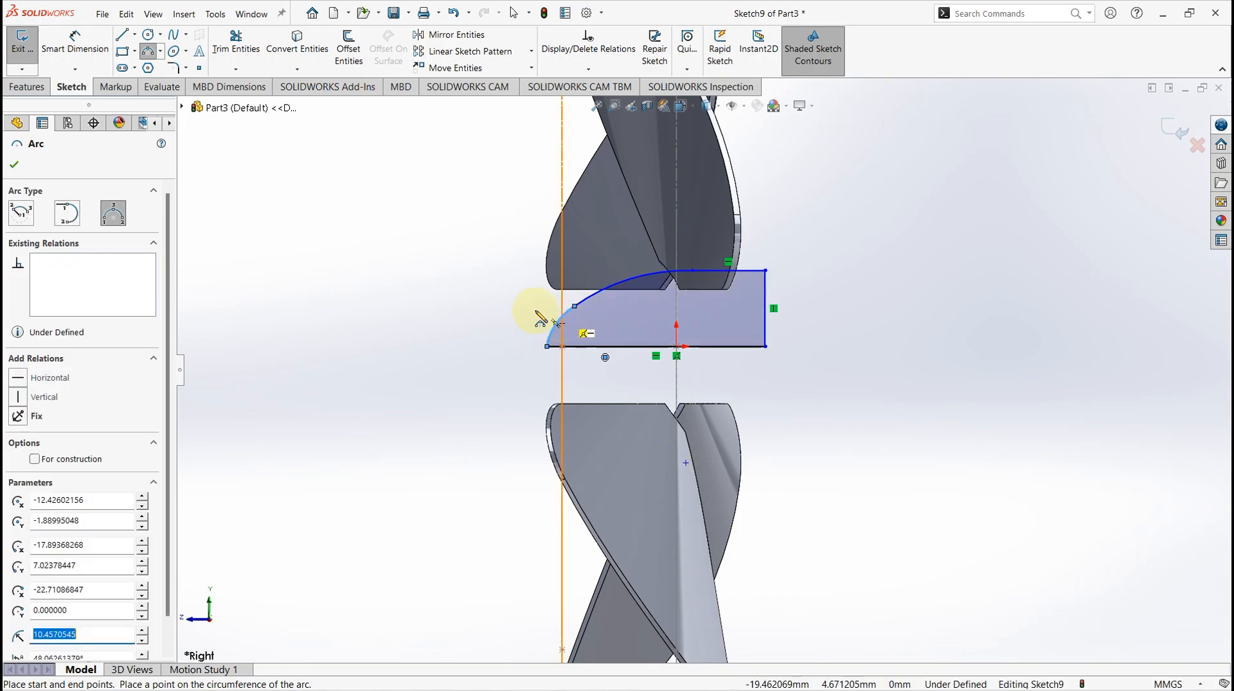
Dimension the hub profile's vertical line at 12 mm from the origin.
{"action": "left_click", "coordinate": [73, 40]}
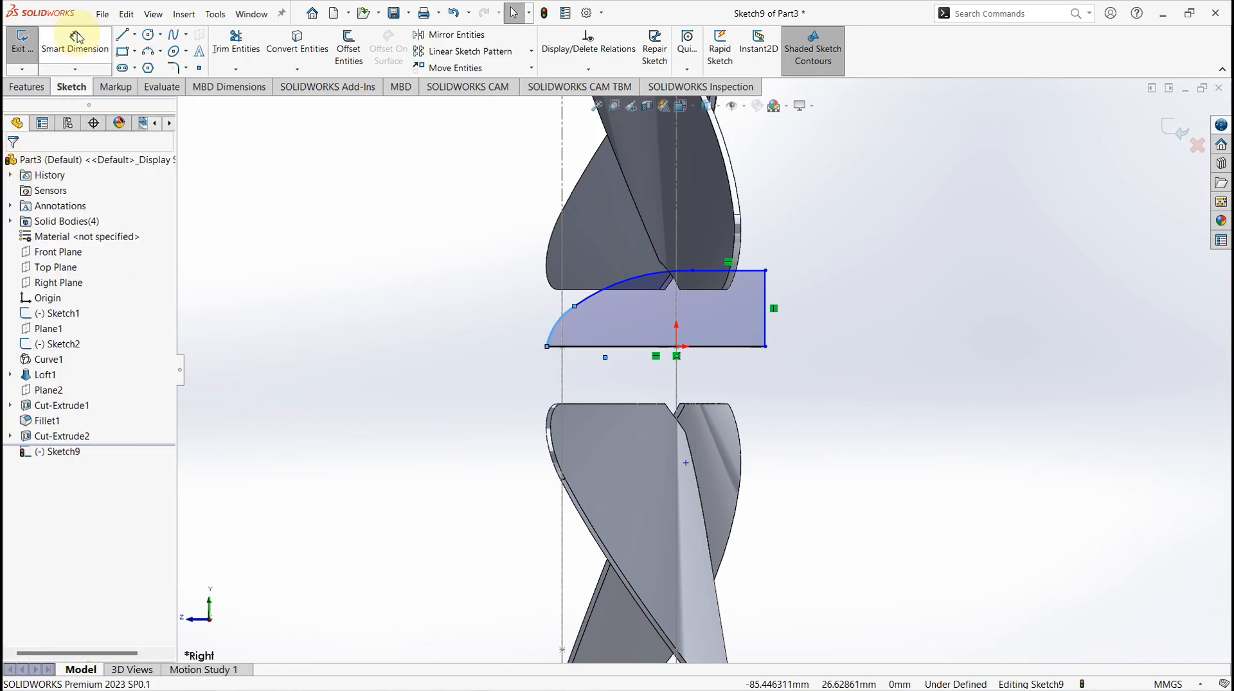
{"action": "left_click", "coordinate": [764, 332]}
{"action": "left_click", "coordinate": [676, 348]}
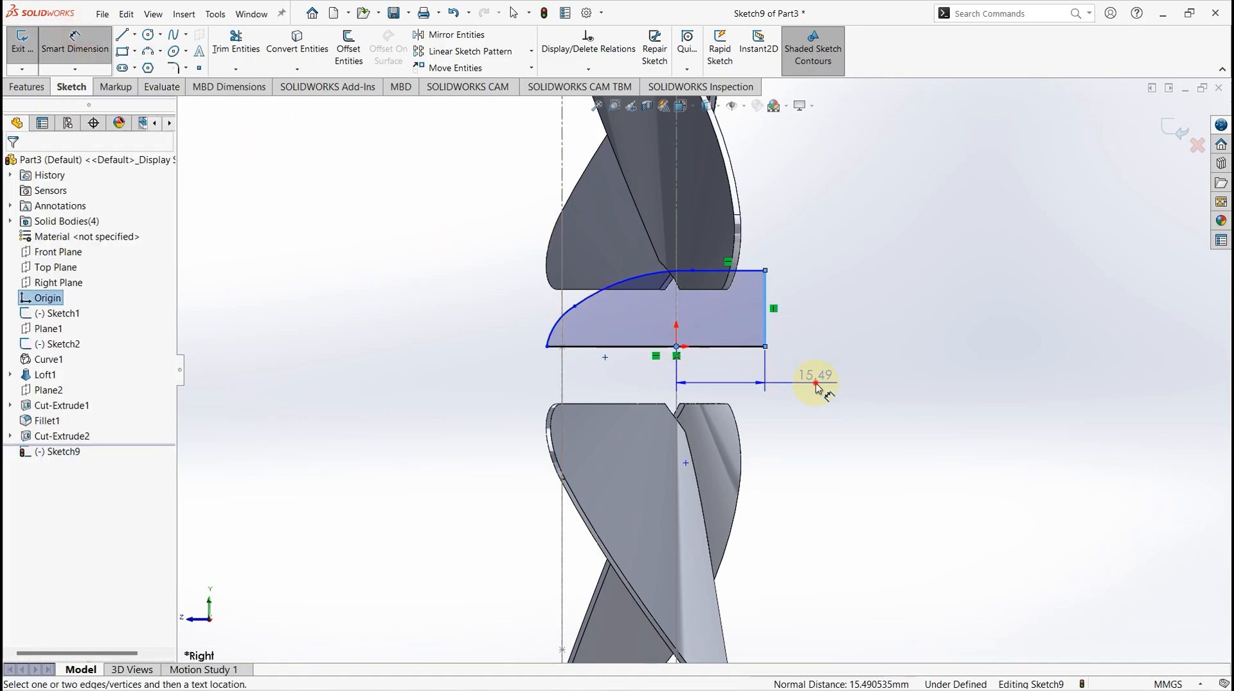
{"action": "left_click", "coordinate": [816, 386]}
{"action": "type", "text": "12"}
{"action": "key", "text": "Return"}
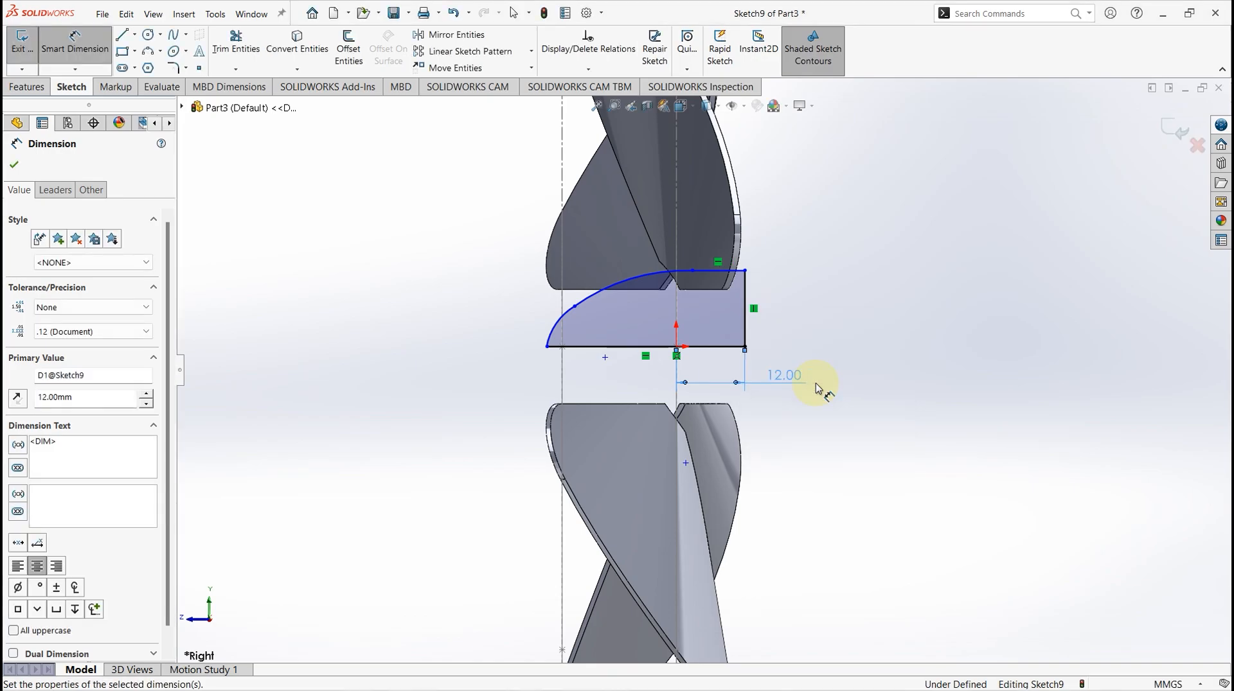
Dimension the profile's vertical line to 20 mm and the short upper horizontal line to 15 mm.
{"action": "left_click", "coordinate": [748, 339]}
{"action": "left_click", "coordinate": [818, 323]}
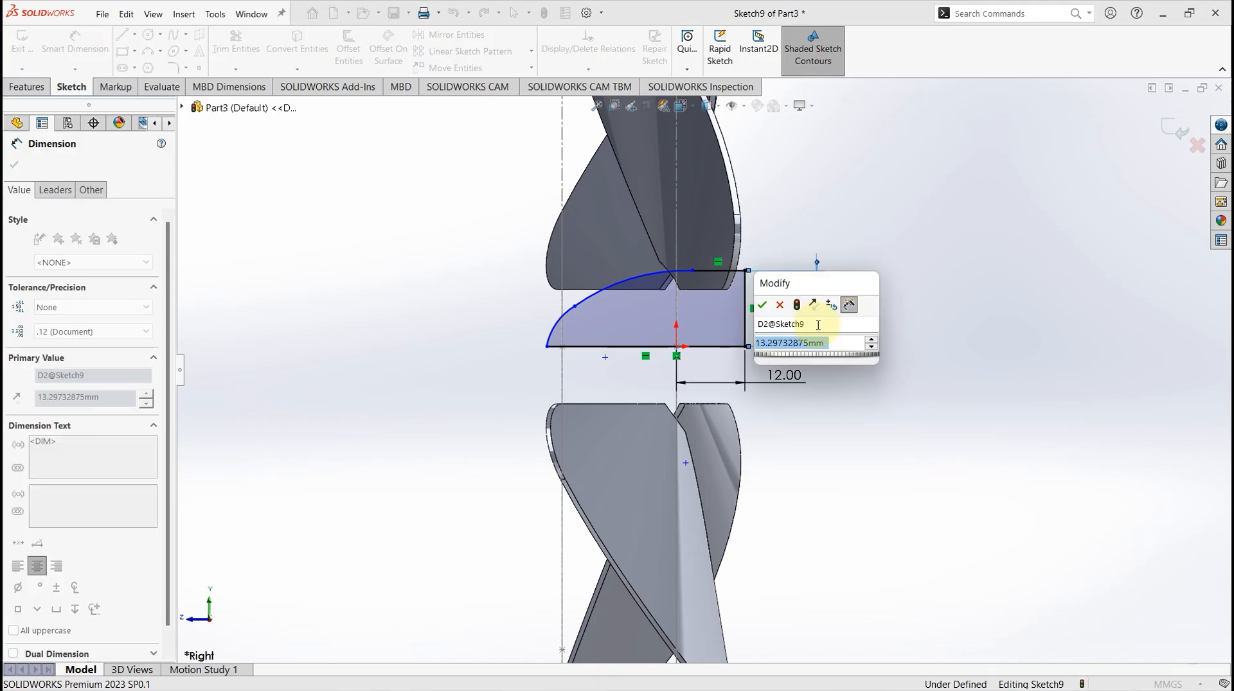
{"action": "type", "text": "20"}
{"action": "key", "text": "Return"}
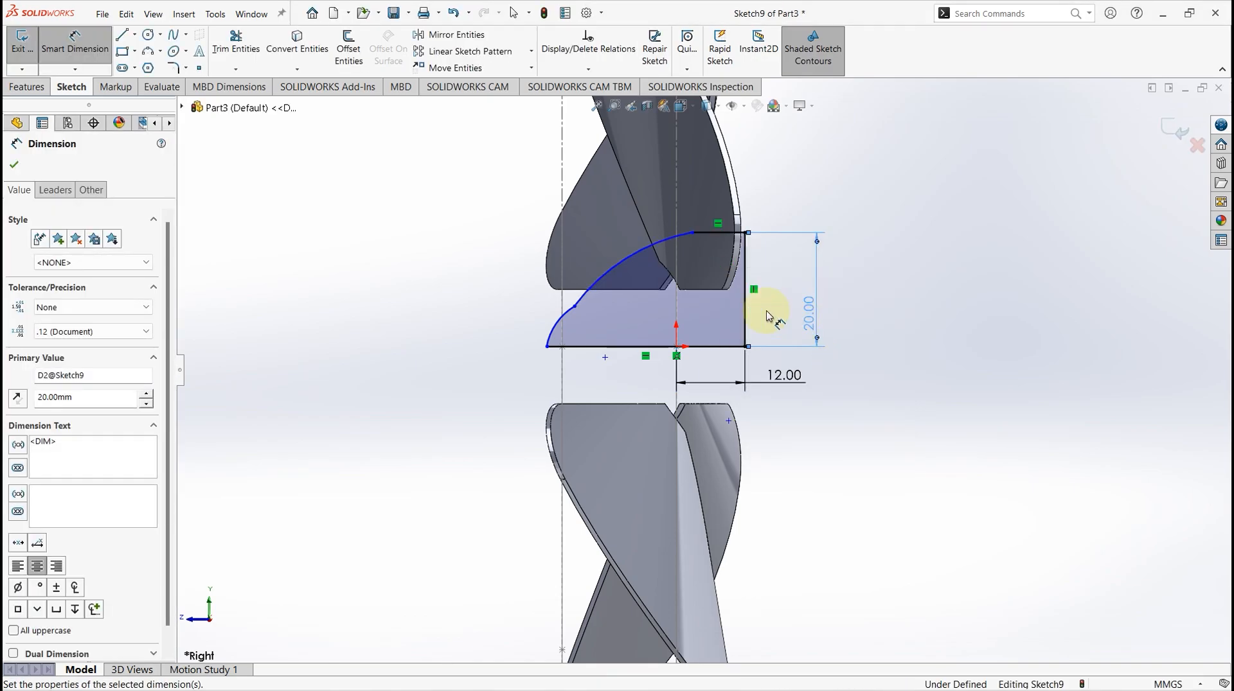
{"action": "left_click", "coordinate": [718, 232]}
{"action": "left_click", "coordinate": [827, 184]}
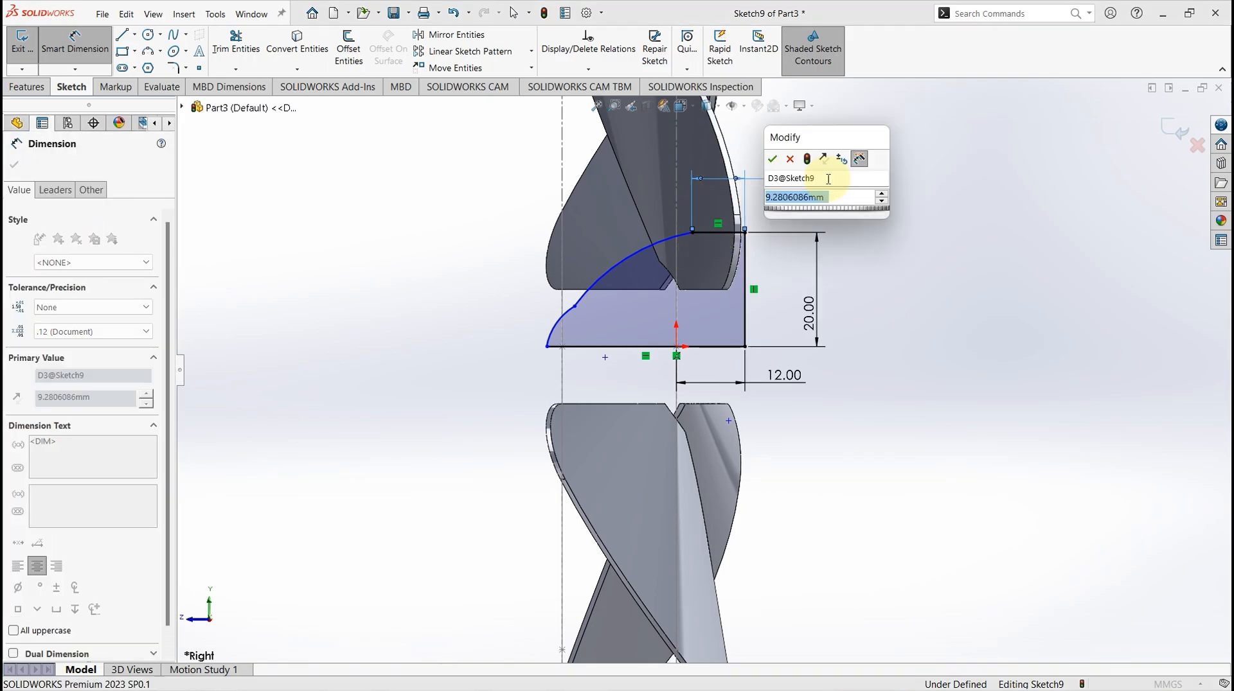
{"action": "type", "text": "15"}
{"action": "key", "text": "Return"}
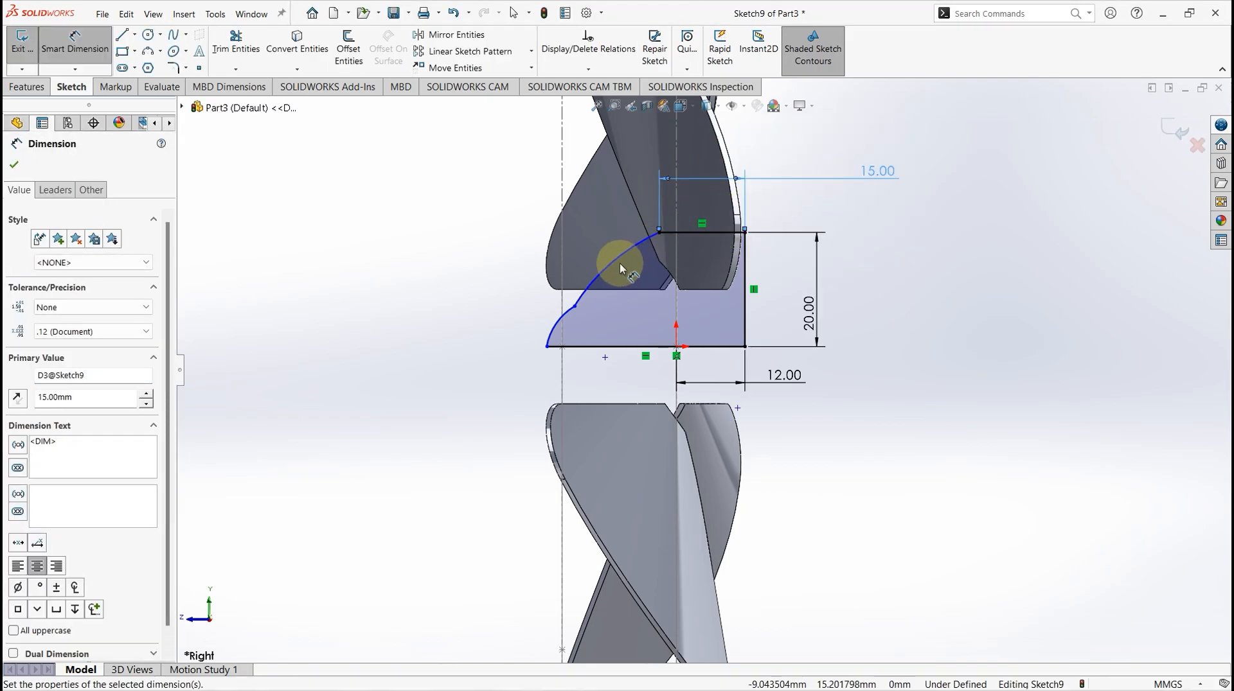
Dimension the small nose arc to a 4 mm radius and the profile's base line to 47 mm.
{"action": "left_click", "coordinate": [556, 327]}
{"action": "left_click", "coordinate": [503, 288]}
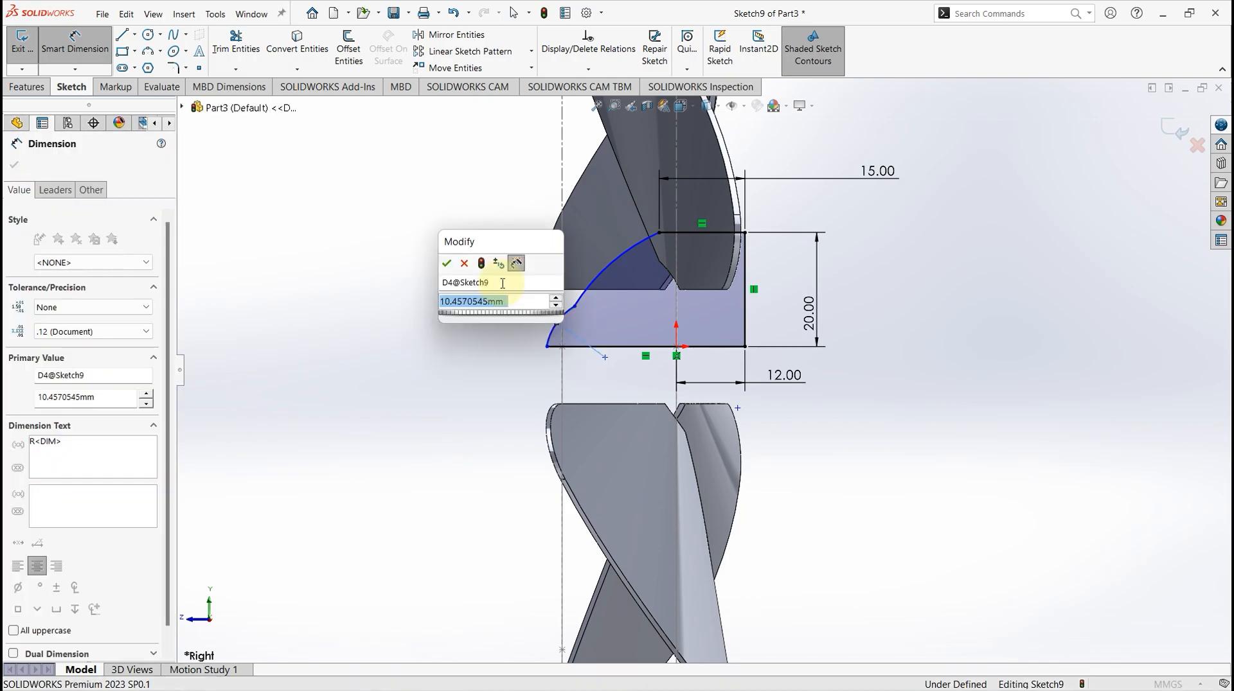
{"action": "type", "text": "4"}
{"action": "key", "text": "Return"}
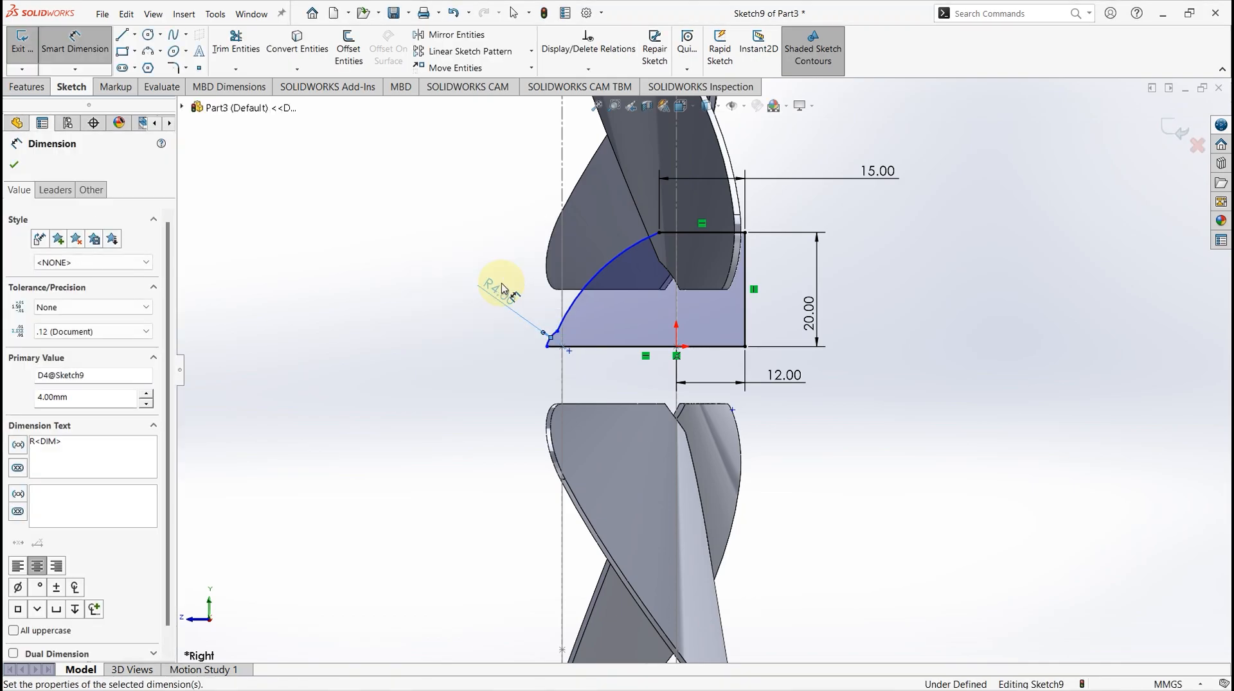
{"action": "left_click", "coordinate": [597, 351]}
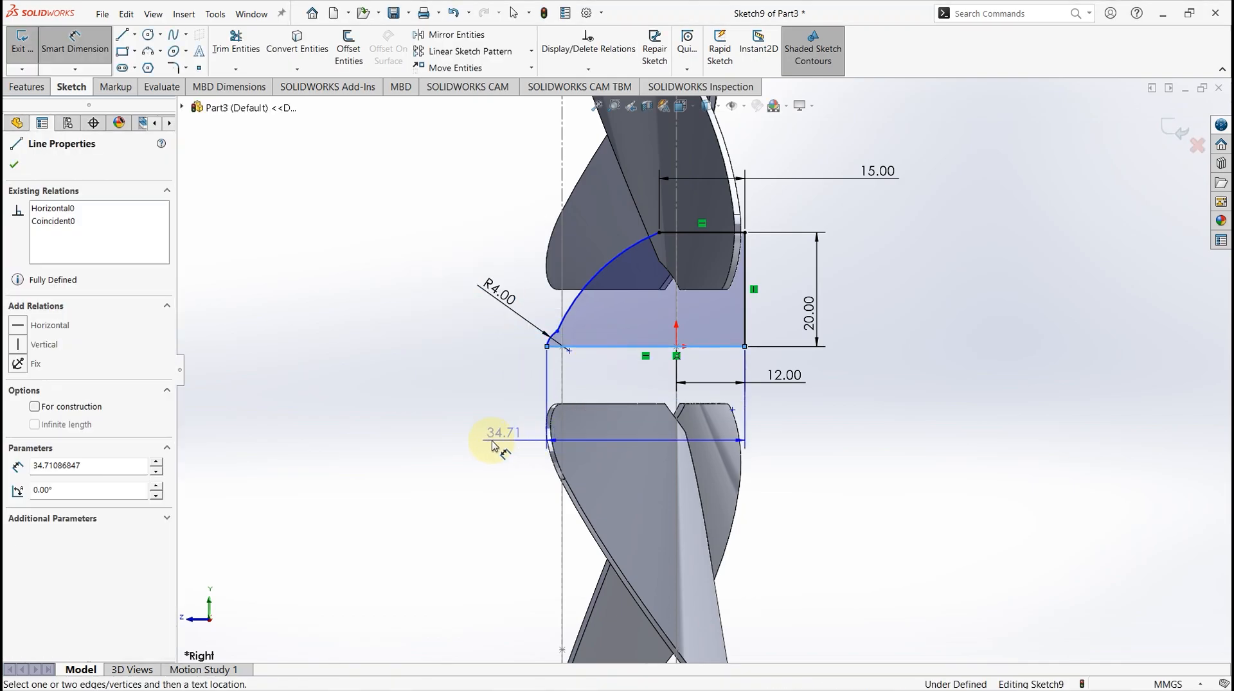
{"action": "left_click", "coordinate": [474, 437]}
{"action": "type", "text": "4"}
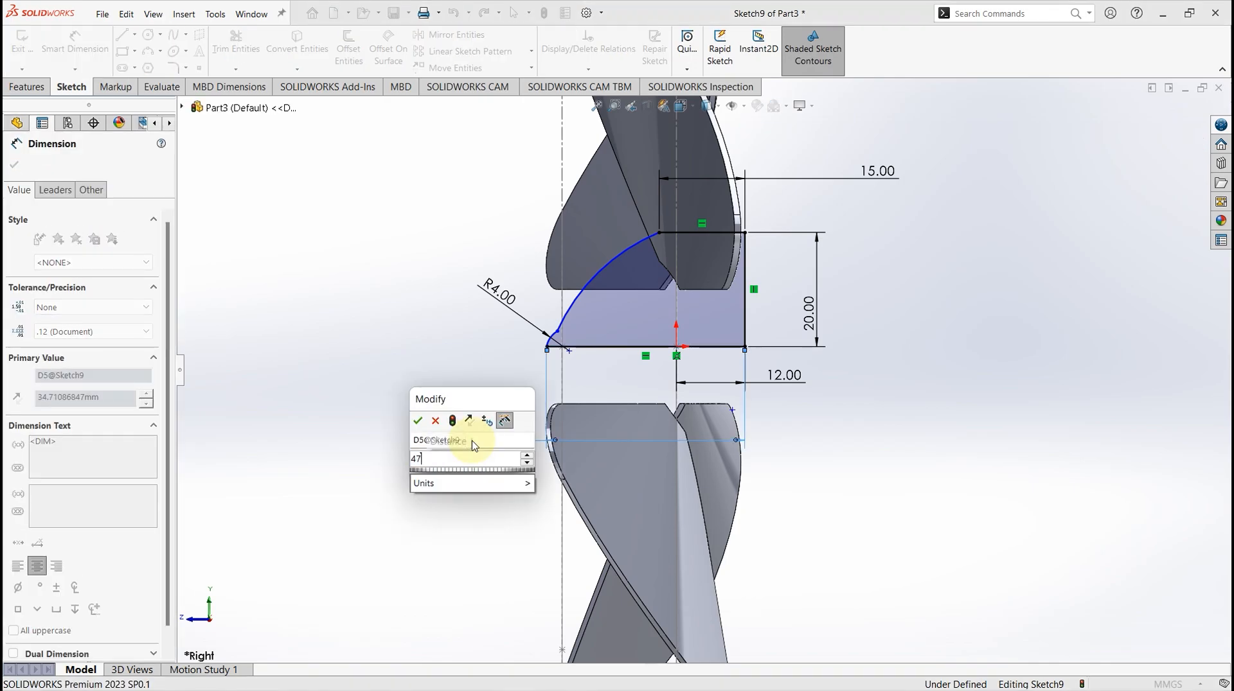
{"action": "type", "text": "7"}
{"action": "key", "text": "Return"}
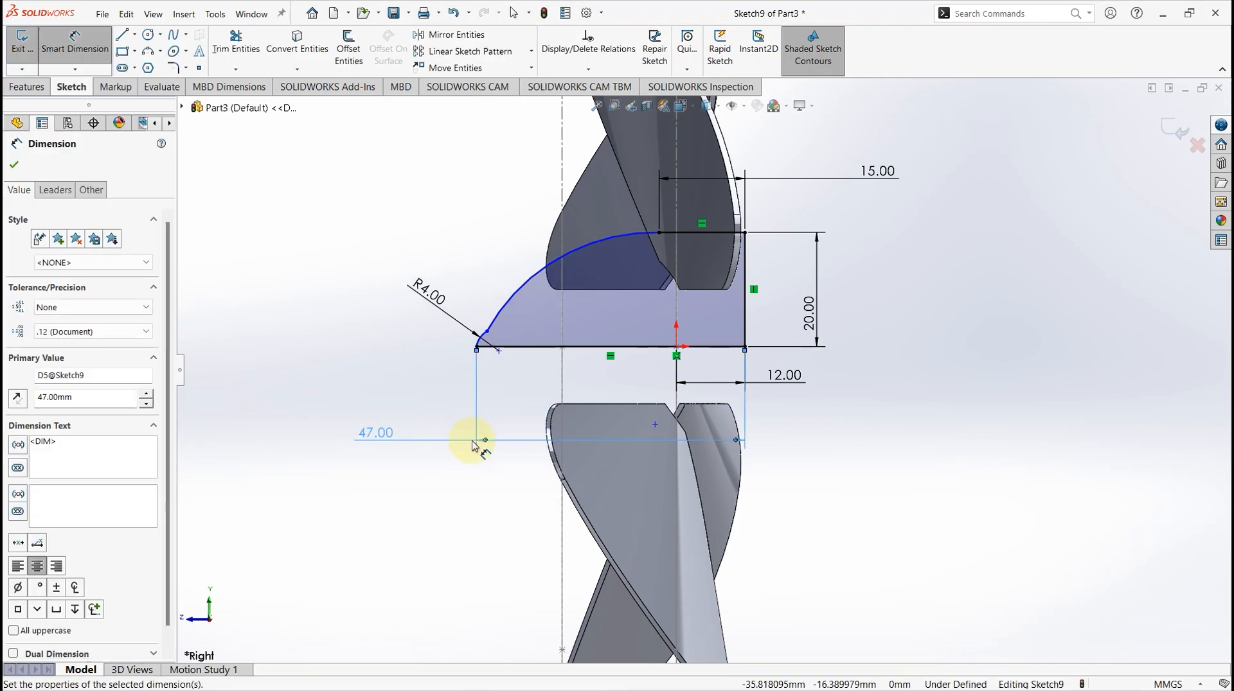
{"action": "left_click", "coordinate": [15, 165]}
Make the large arc tangent to the short upper horizontal line of the hub profile.
{"action": "scroll", "coordinate": [533, 302], "scroll_direction": "down", "scroll_amount": 3}
{"action": "left_click", "coordinate": [476, 283]}
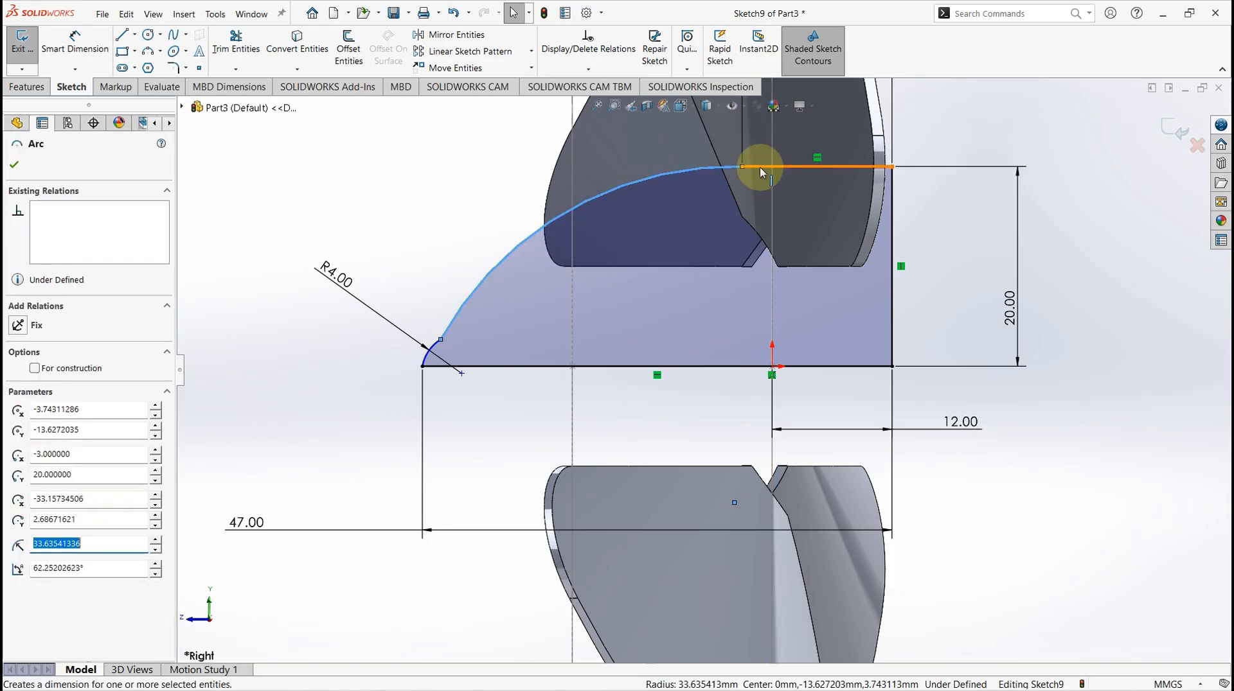
{"action": "left_click", "coordinate": [760, 174], "text": "ctrl"}
{"action": "left_click", "coordinate": [17, 392]}
{"action": "left_click", "coordinate": [14, 165]}
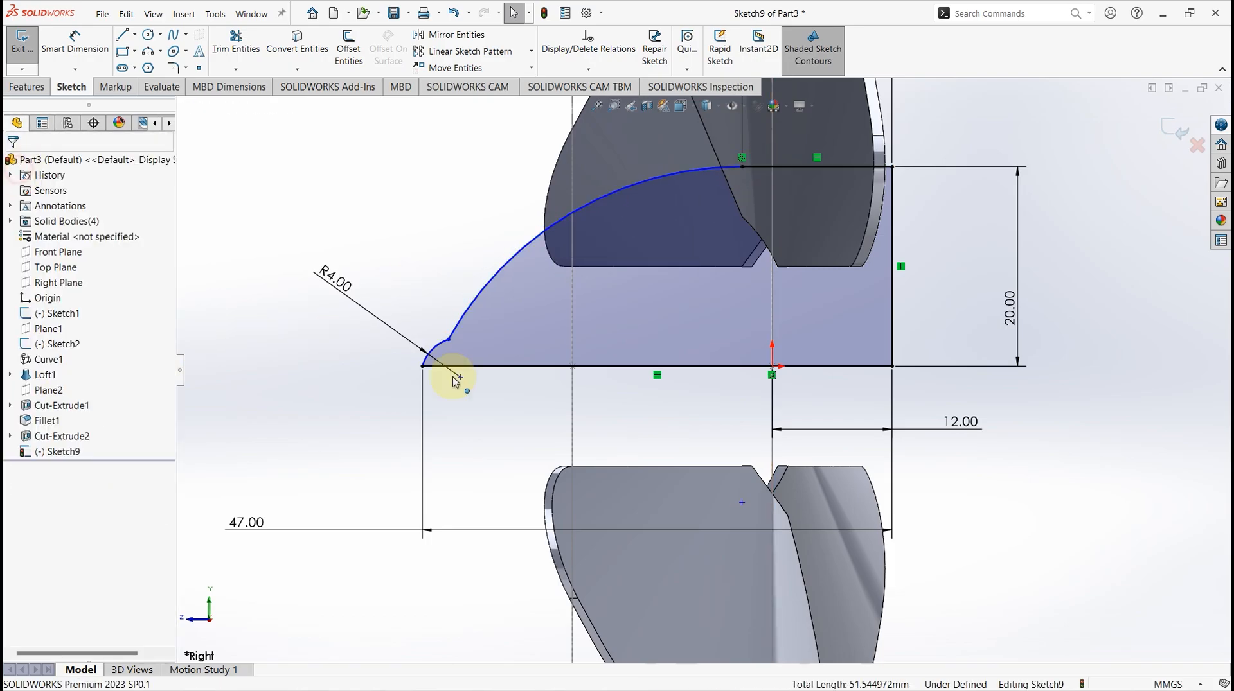
Move the arcs' shared endpoint outward to round the nose, and make the small and large arcs tangent.
{"action": "left_click_drag", "start_coordinate": [450, 346], "coordinate": [431, 324]}
{"action": "left_click", "coordinate": [421, 264]}
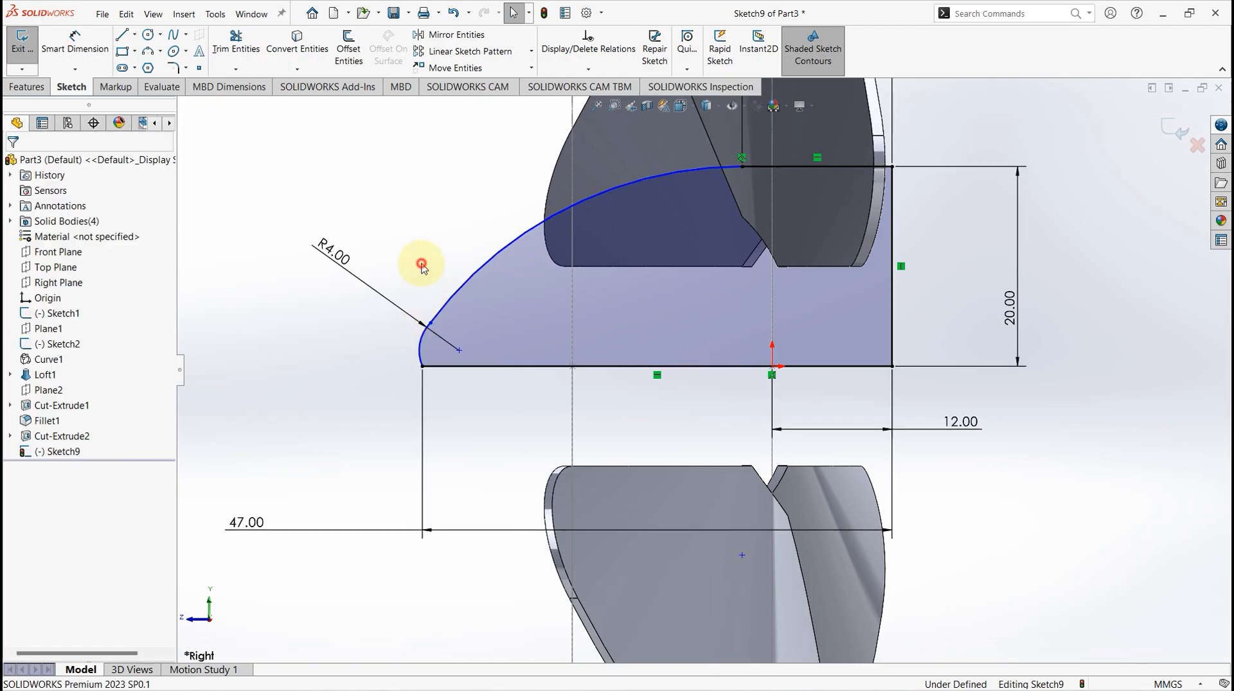
{"action": "left_click", "coordinate": [424, 339]}
{"action": "left_click", "coordinate": [443, 292], "text": "ctrl"}
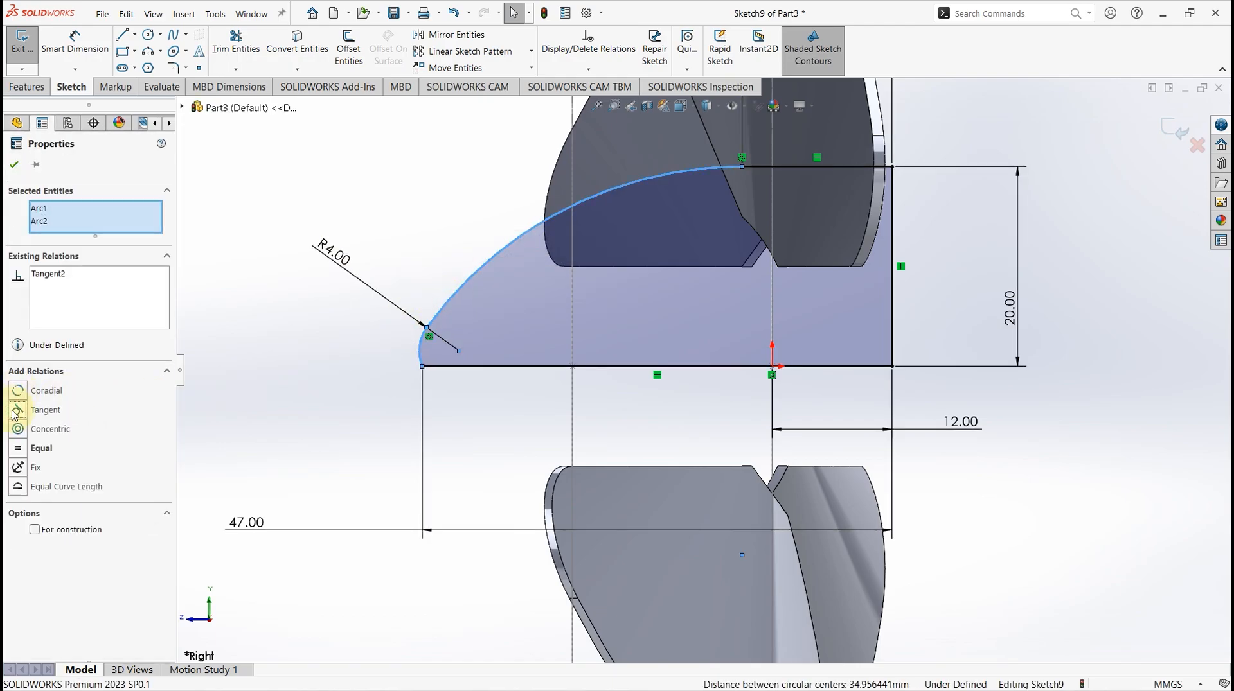
{"action": "left_click", "coordinate": [14, 165]}
Dimension the nose arc's angle between its two endpoints and its centre to 45°.
{"action": "left_click", "coordinate": [76, 42]}
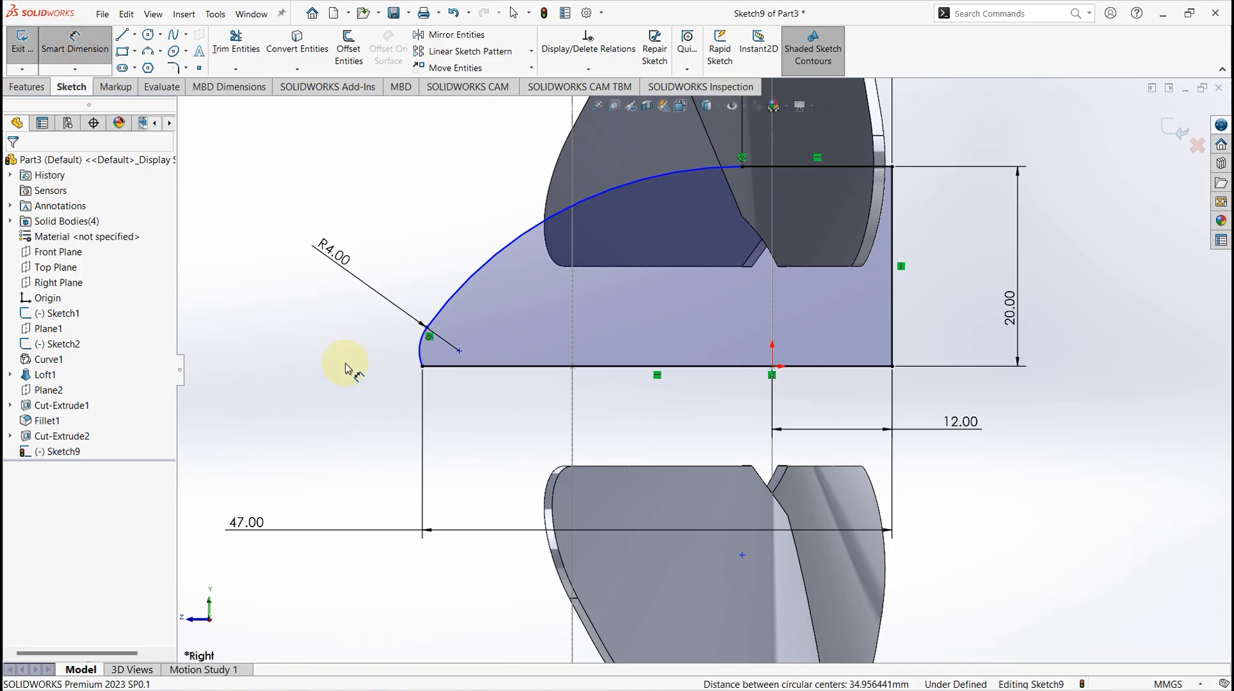
{"action": "left_click", "coordinate": [427, 329]}
{"action": "left_click", "coordinate": [424, 367]}
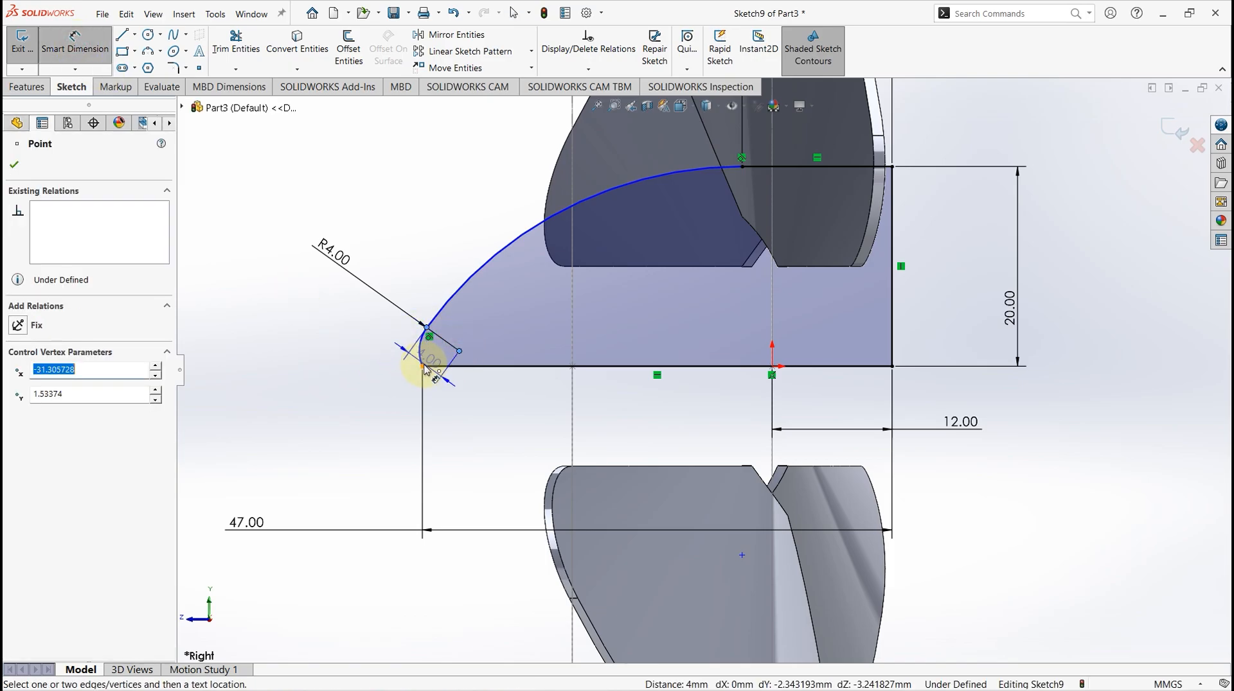
{"action": "left_click", "coordinate": [416, 371]}
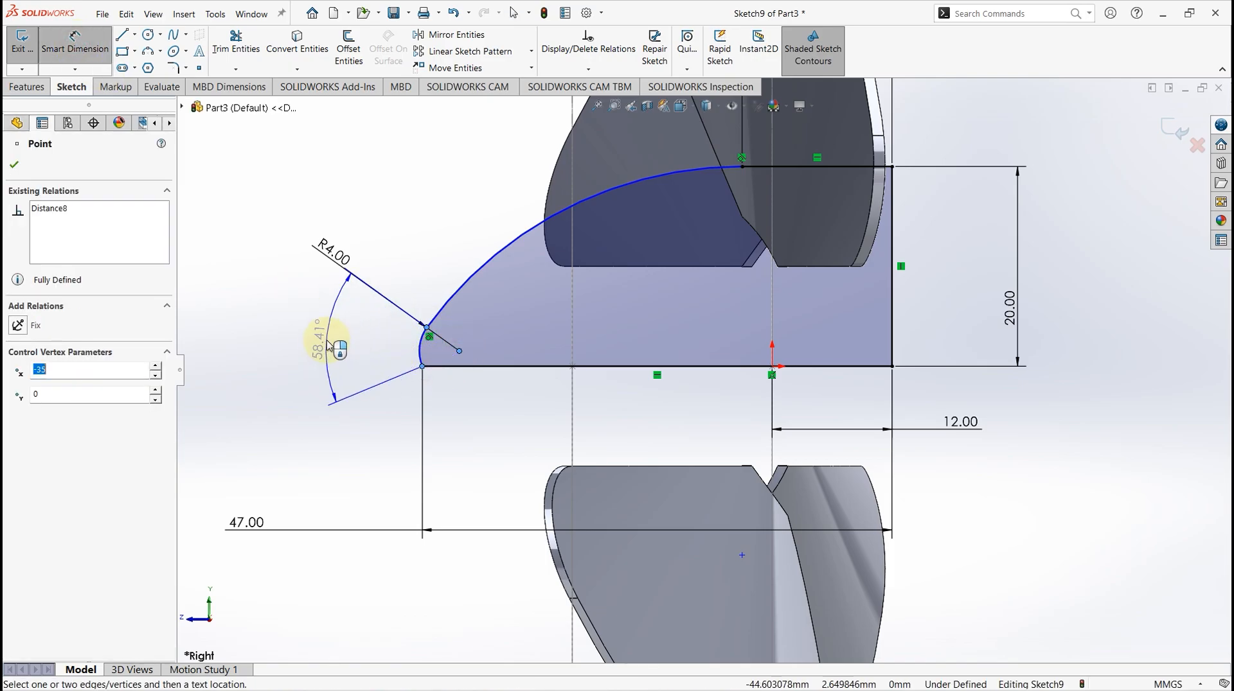
{"action": "left_click", "coordinate": [327, 345]}
{"action": "type", "text": "45"}
{"action": "key", "text": "Return"}
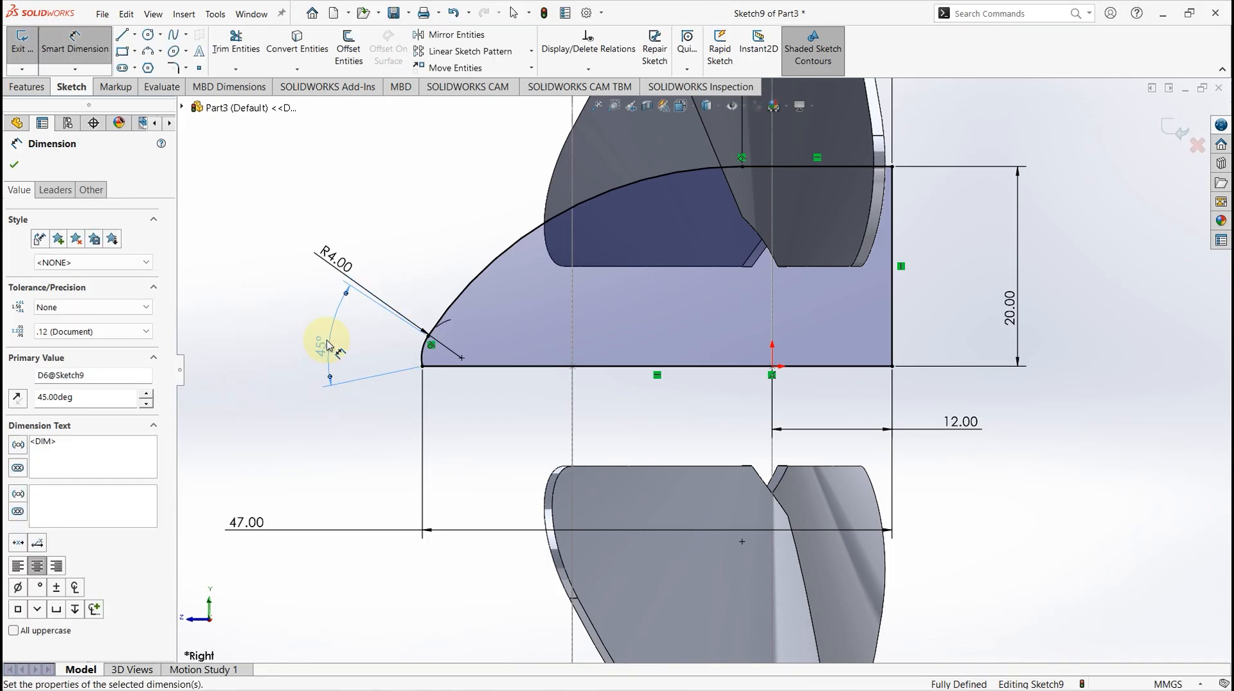
{"action": "left_click", "coordinate": [14, 168]}
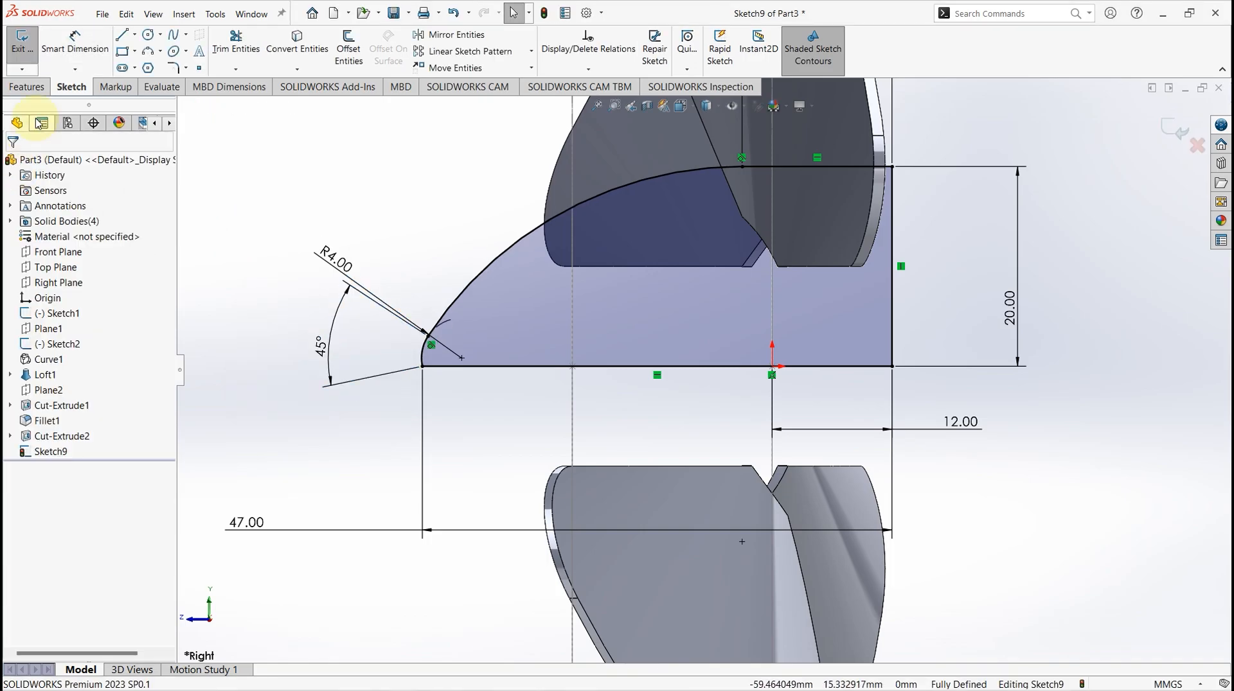
Exit the sketch and revolve the hub profile 360° about its base line, merged with the blades.
{"action": "left_click", "coordinate": [24, 43]}
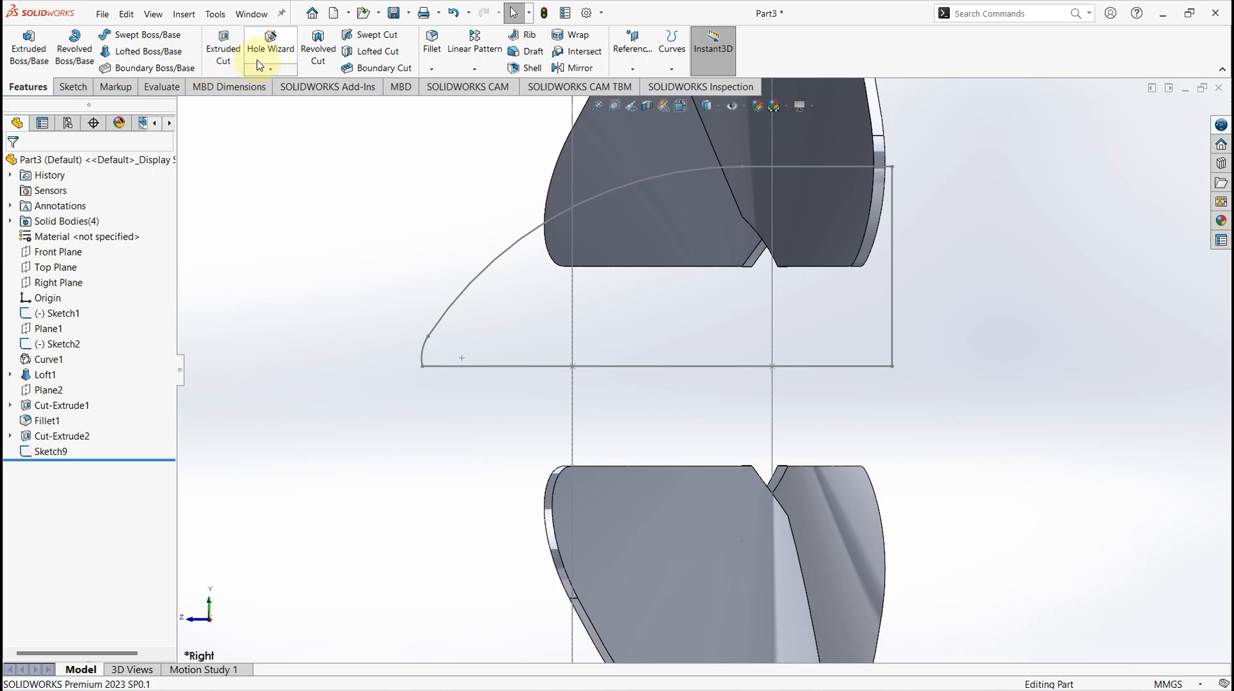
{"action": "left_click", "coordinate": [74, 46]}
{"action": "left_click", "coordinate": [504, 367]}
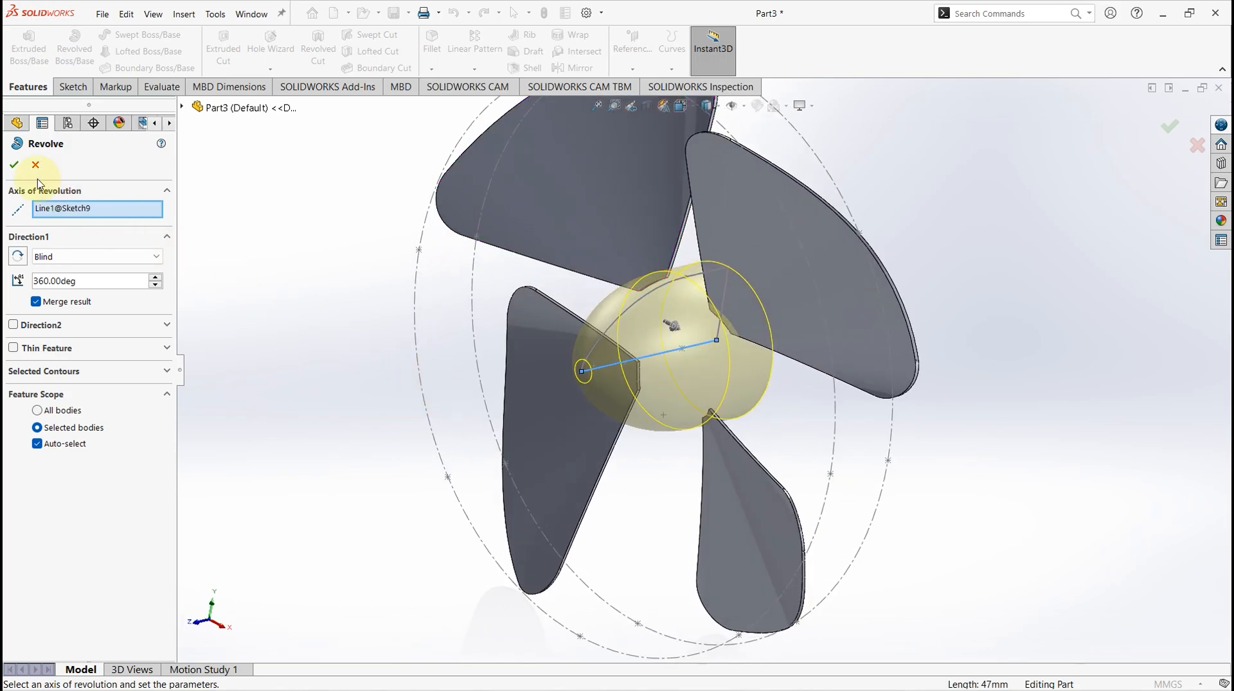
{"action": "left_click", "coordinate": [15, 163]}
Start a sketch on the hub's flat back face and draw a circle of about 11.4 mm radius centred on the origin.
{"action": "mouse_move", "coordinate": [394, 390]}
{"action": "middle_mouse_down"}
{"action": "mouse_move", "coordinate": [476, 441]}
{"action": "mouse_move", "coordinate": [515, 435]}
{"action": "mouse_move", "coordinate": [311, 432]}
{"action": "mouse_move", "coordinate": [262, 462]}
{"action": "mouse_move", "coordinate": [292, 463]}
{"action": "mouse_move", "coordinate": [256, 481]}
{"action": "mouse_move", "coordinate": [405, 441]}
{"action": "middle_mouse_up"}
{"action": "left_click", "coordinate": [510, 376]}
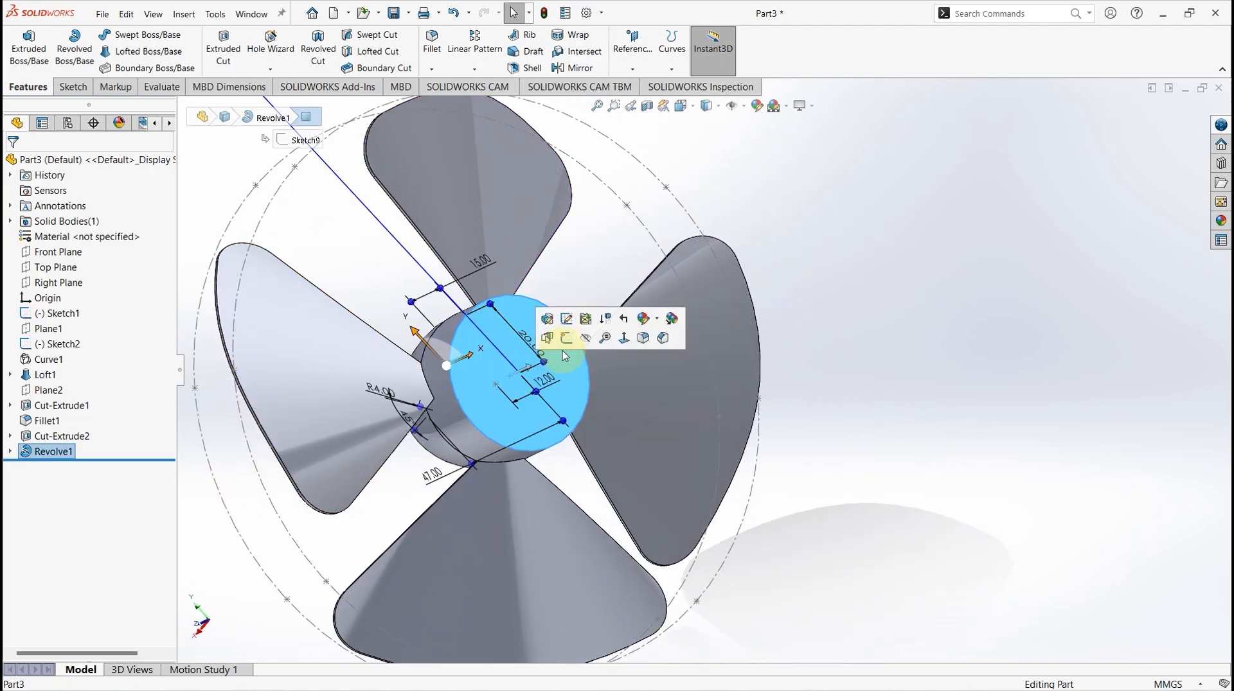
{"action": "left_click", "coordinate": [566, 338]}
{"action": "left_click", "coordinate": [147, 43]}
{"action": "left_click", "coordinate": [705, 369]}
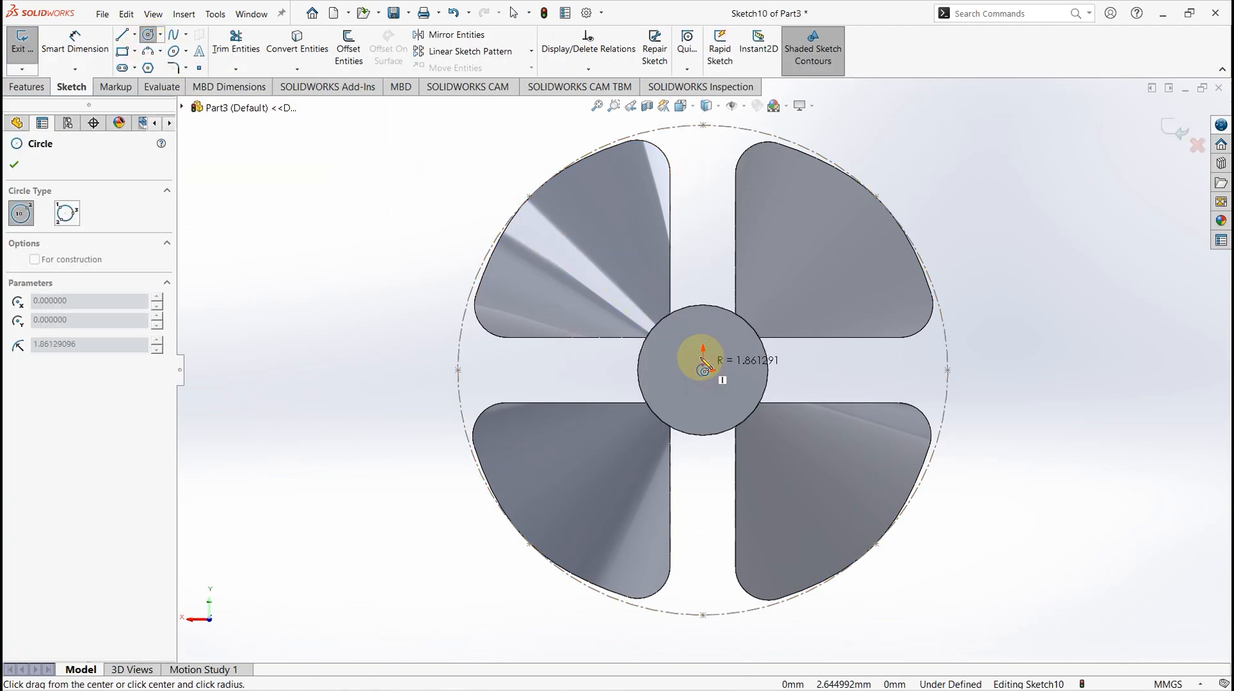
{"action": "left_click", "coordinate": [736, 350]}
Dimension the circle on the hub's back face to 20 mm diameter.
{"action": "left_click", "coordinate": [73, 44]}
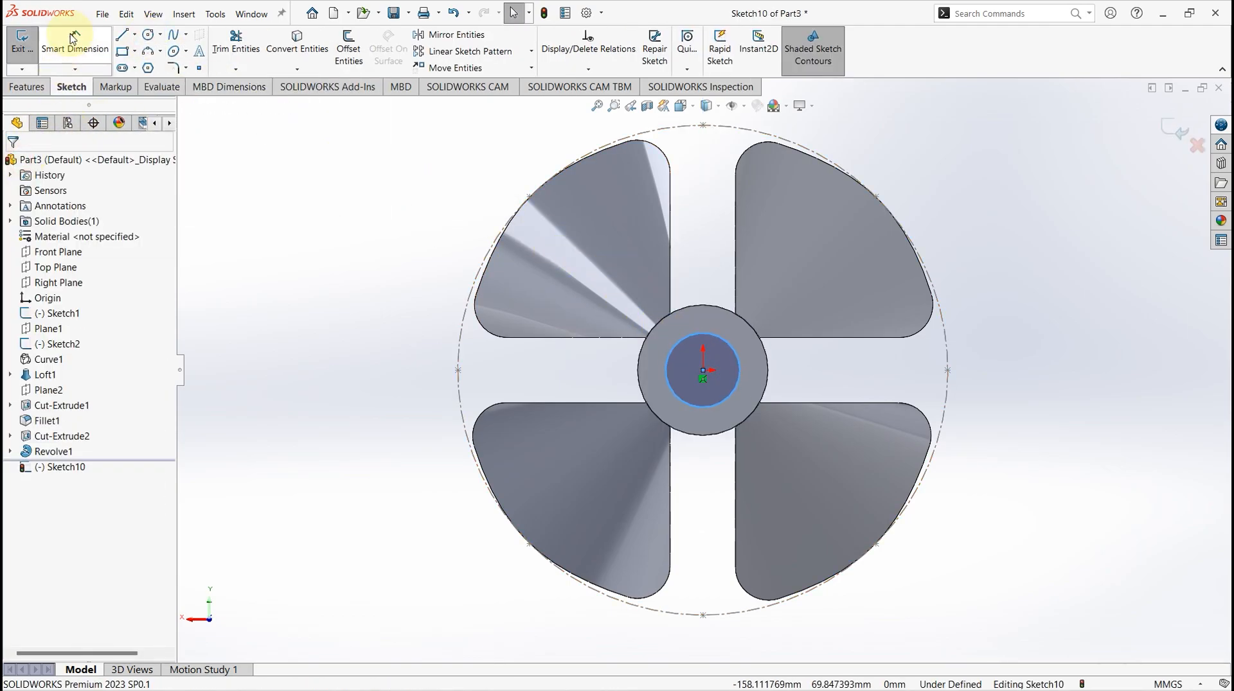
{"action": "left_click", "coordinate": [670, 386]}
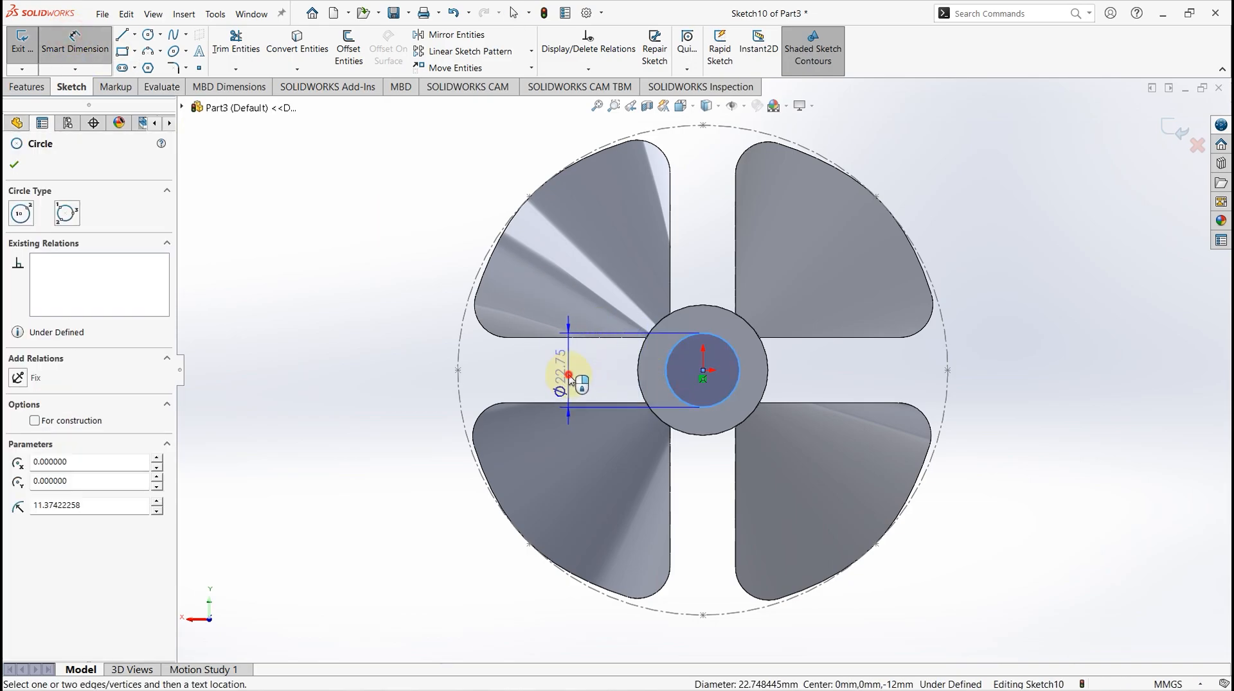
{"action": "left_click", "coordinate": [570, 380]}
{"action": "type", "text": "10"}
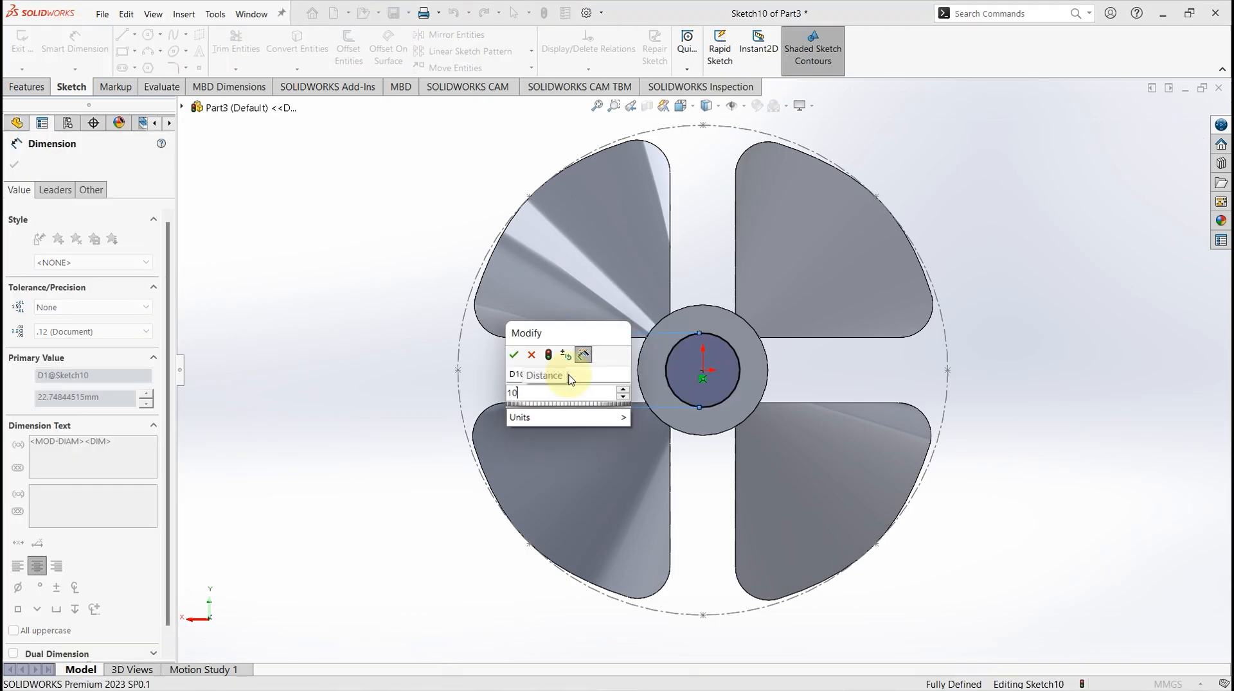
{"action": "key", "text": "BackSpace"}
{"action": "key", "text": "BackSpace"}
{"action": "type", "text": "20"}
{"action": "key", "text": "Return"}
Draw a vertical centerline about 27 mm long from the origin up past the hub's outer edge.
{"action": "scroll", "coordinate": [743, 384], "scroll_direction": "down", "scroll_amount": 4}
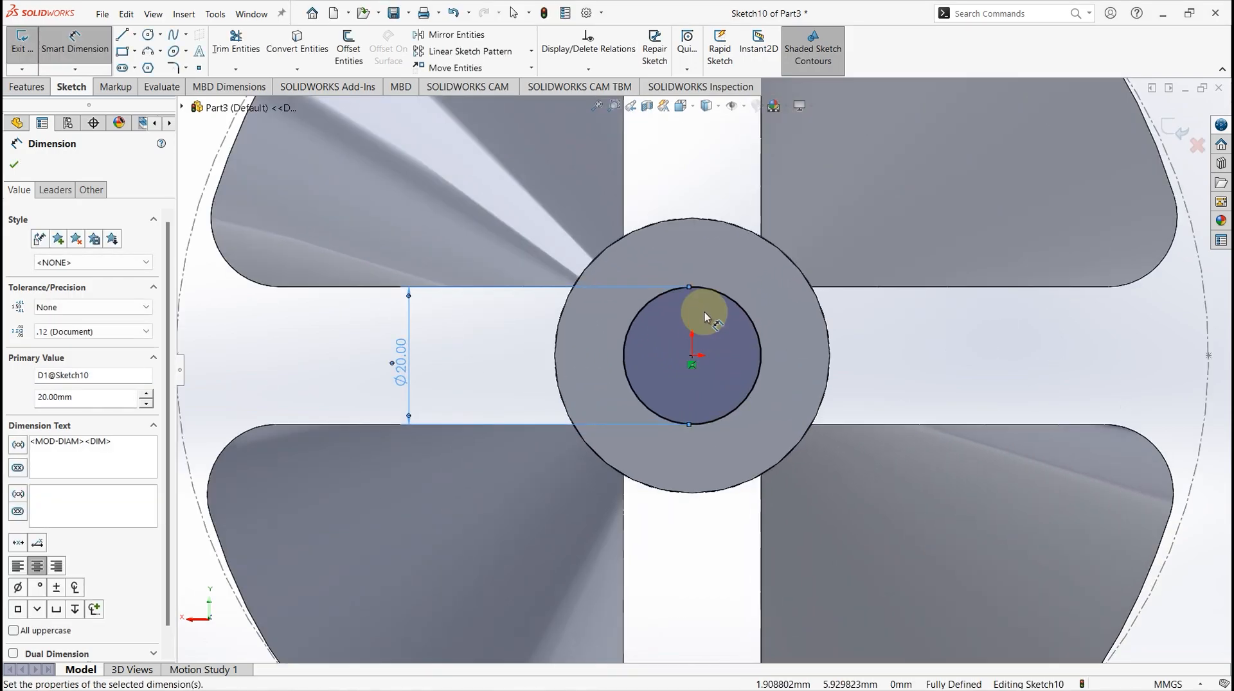
{"action": "left_click", "coordinate": [134, 34]}
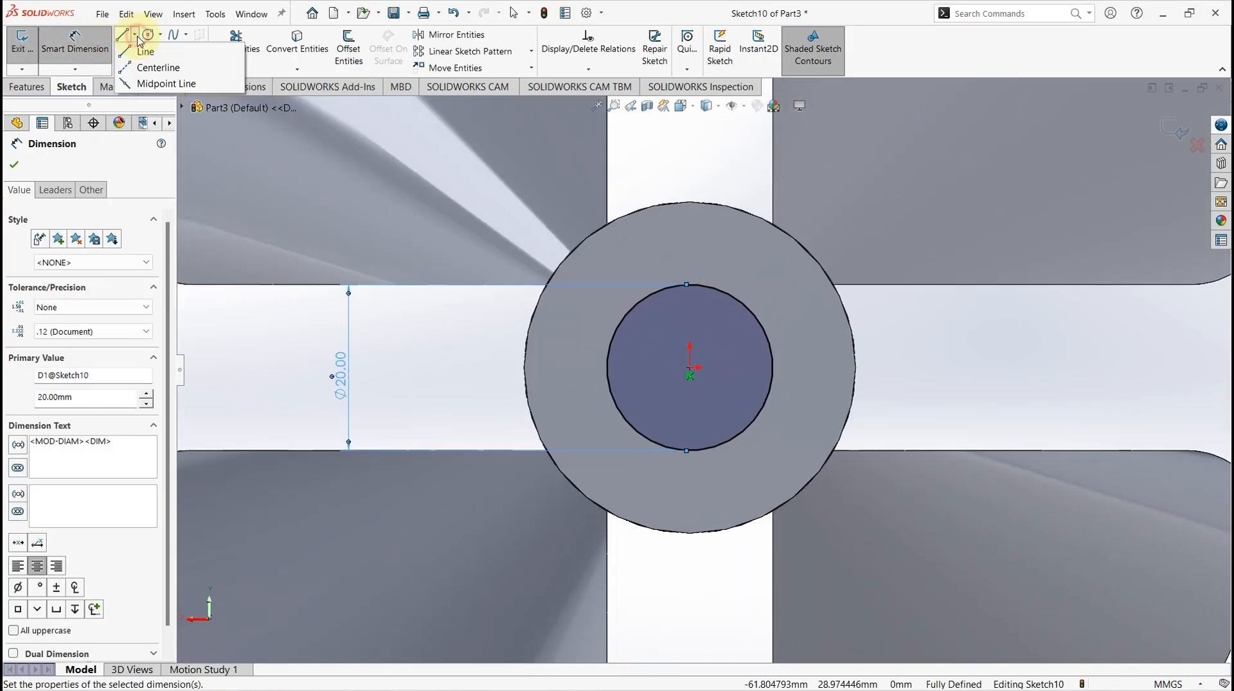
{"action": "left_click", "coordinate": [149, 67]}
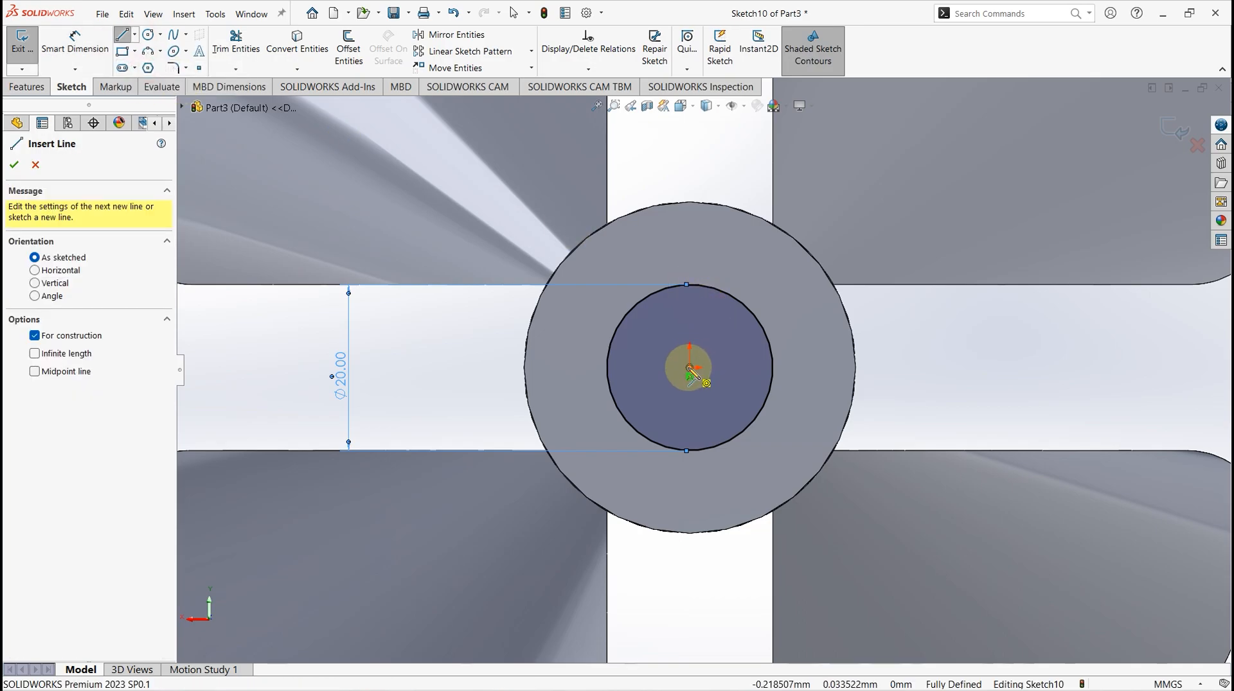
{"action": "left_click", "coordinate": [689, 368]}
{"action": "double_click", "coordinate": [690, 142]}
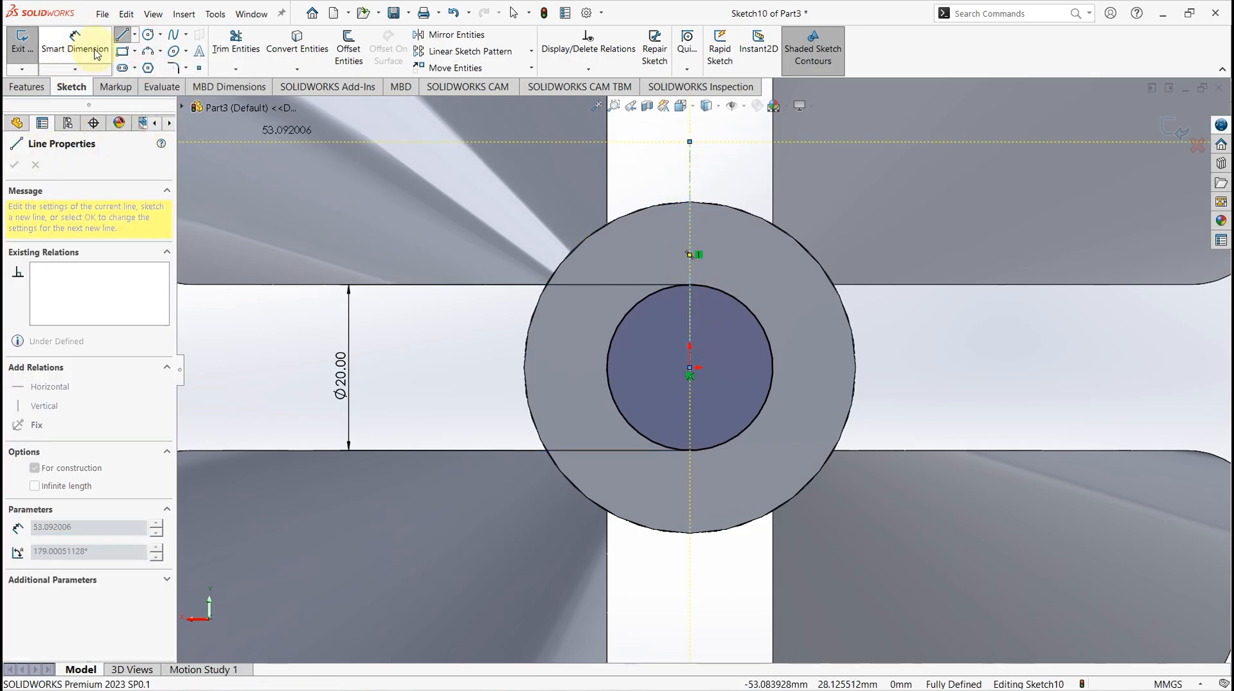
{"action": "left_click", "coordinate": [13, 165]}
Draw a small corner rectangle about 3.3 mm wide across the centerline, rising from the top of the 20 mm circle.
{"action": "left_click", "coordinate": [122, 50]}
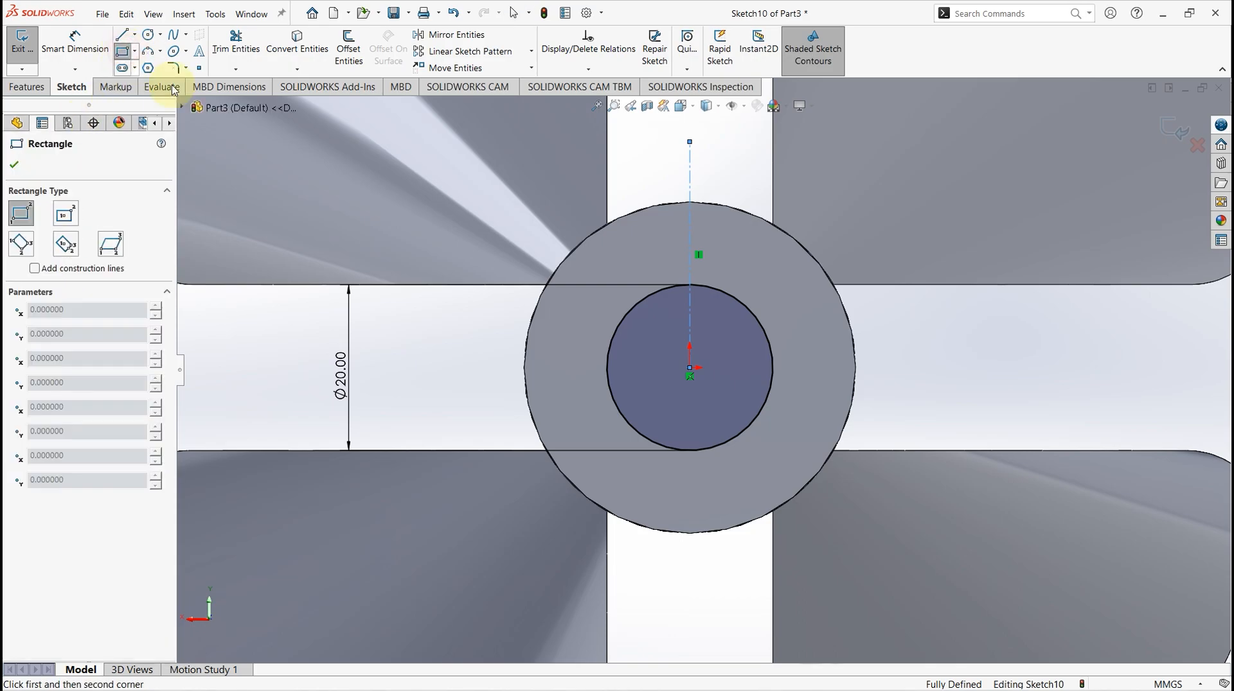
{"action": "left_click", "coordinate": [675, 287]}
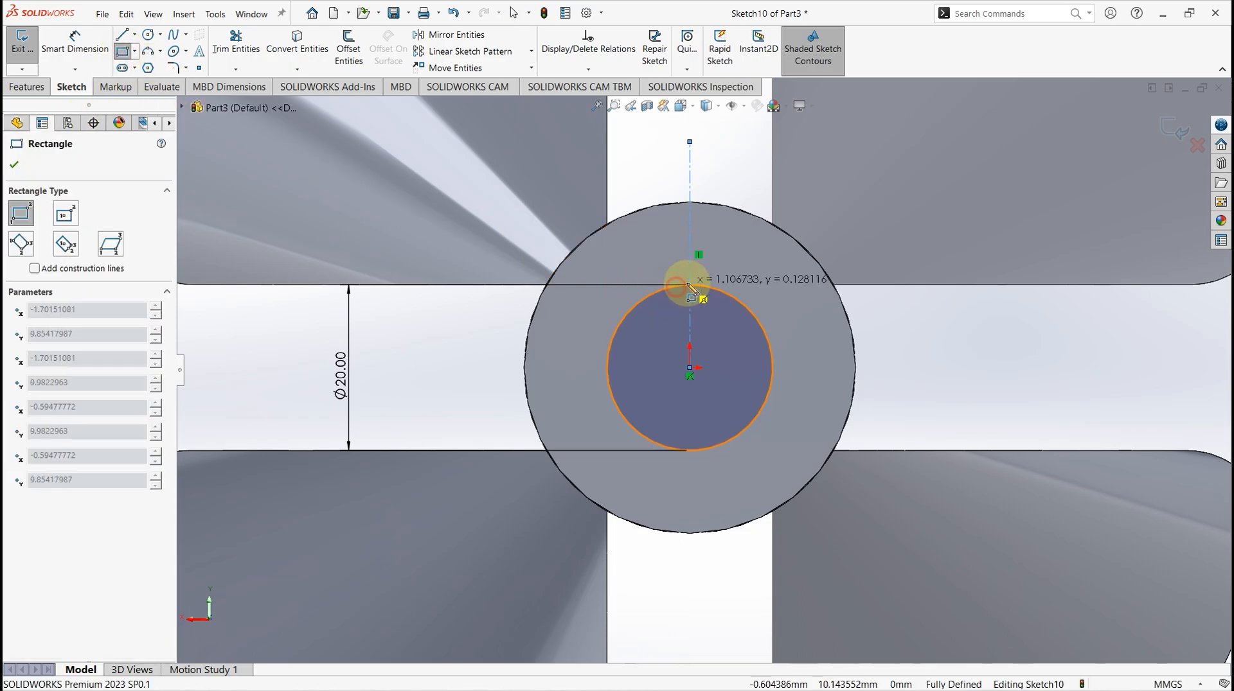
{"action": "left_click", "coordinate": [704, 260]}
{"action": "scroll", "coordinate": [704, 257], "scroll_direction": "down", "scroll_amount": 5}
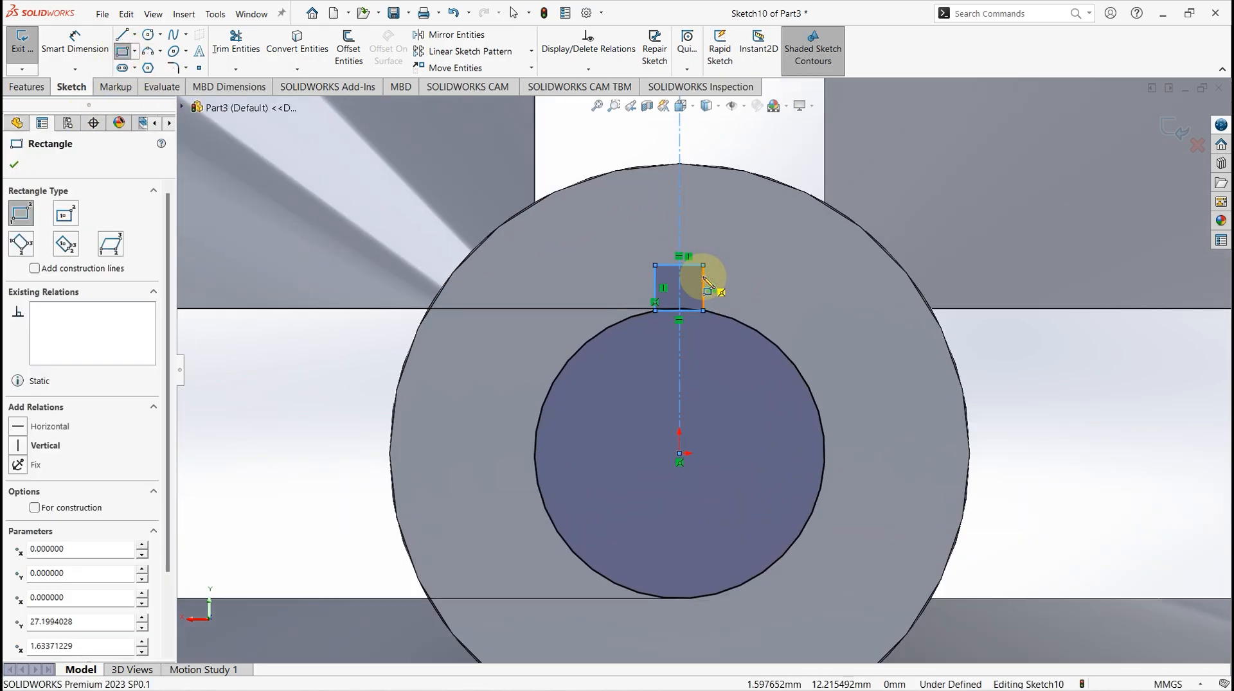
{"action": "left_click", "coordinate": [15, 165]}
Dimension the keyway rectangle to 4 mm wide and 3 mm high.
{"action": "left_click", "coordinate": [75, 46]}
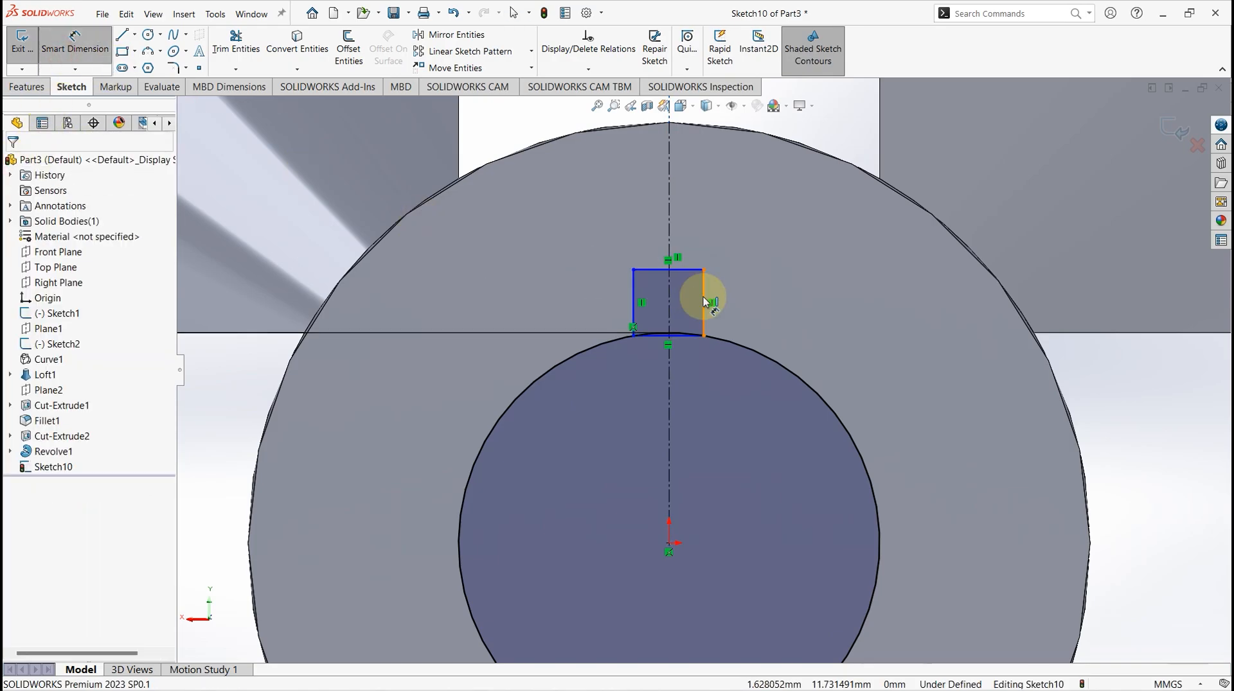
{"action": "left_click", "coordinate": [667, 273]}
{"action": "left_click", "coordinate": [587, 215]}
{"action": "type", "text": "4"}
{"action": "key", "text": "Return"}
{"action": "left_click", "coordinate": [634, 302]}
{"action": "left_click", "coordinate": [556, 301]}
{"action": "key", "text": "Return"}
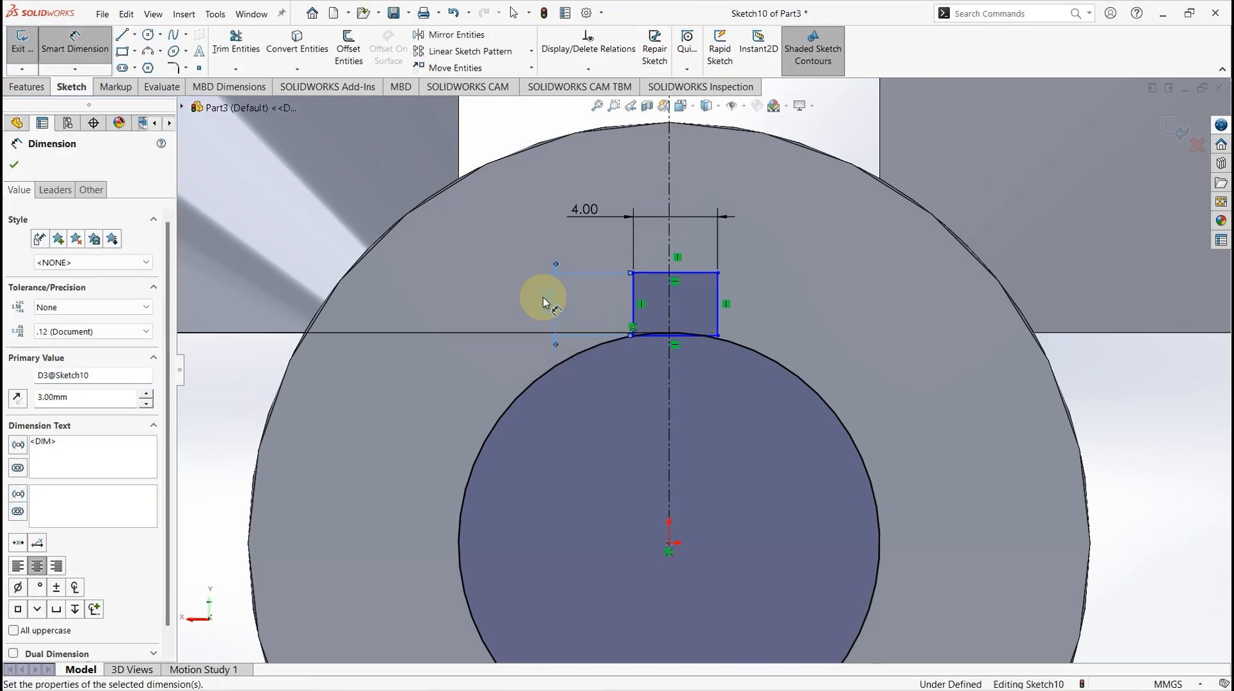
{"action": "left_click", "coordinate": [14, 165]}
Make the keyway rectangle's two vertical sides symmetric about the centerline.
{"action": "left_click", "coordinate": [719, 283]}
{"action": "left_click", "coordinate": [655, 272], "text": "ctrl"}
{"action": "left_click", "coordinate": [669, 255], "text": "ctrl"}
{"action": "left_click", "coordinate": [19, 500]}
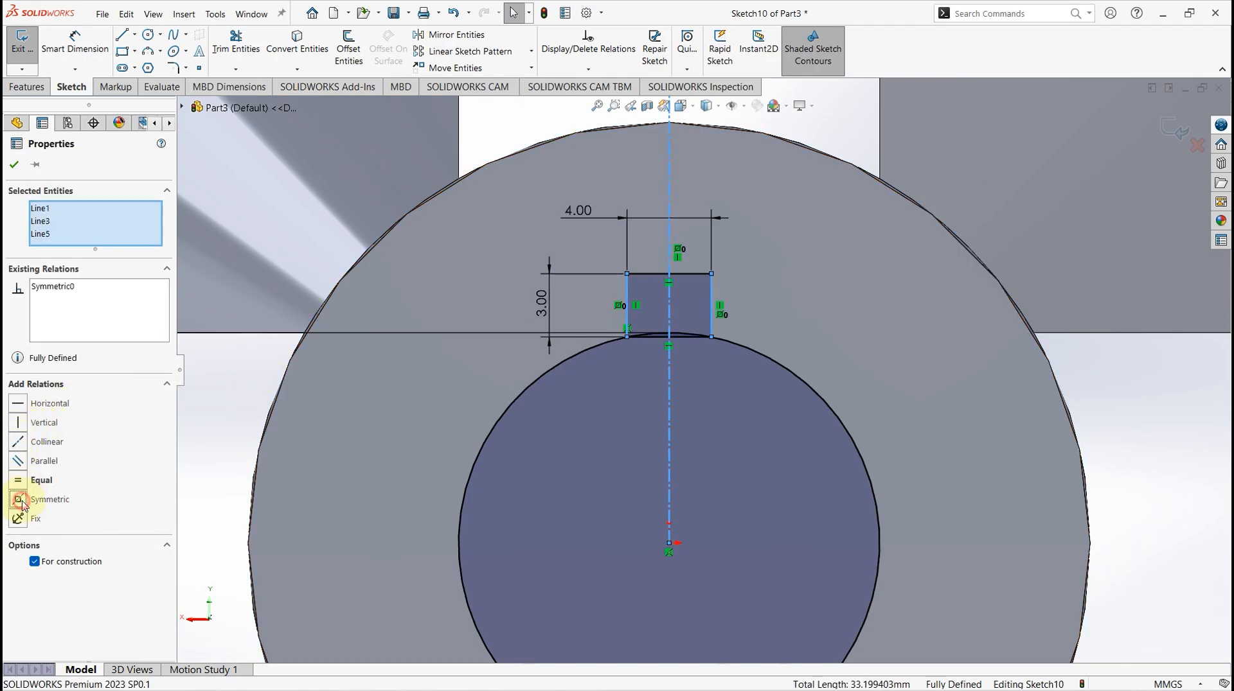
{"action": "left_click", "coordinate": [14, 165]}
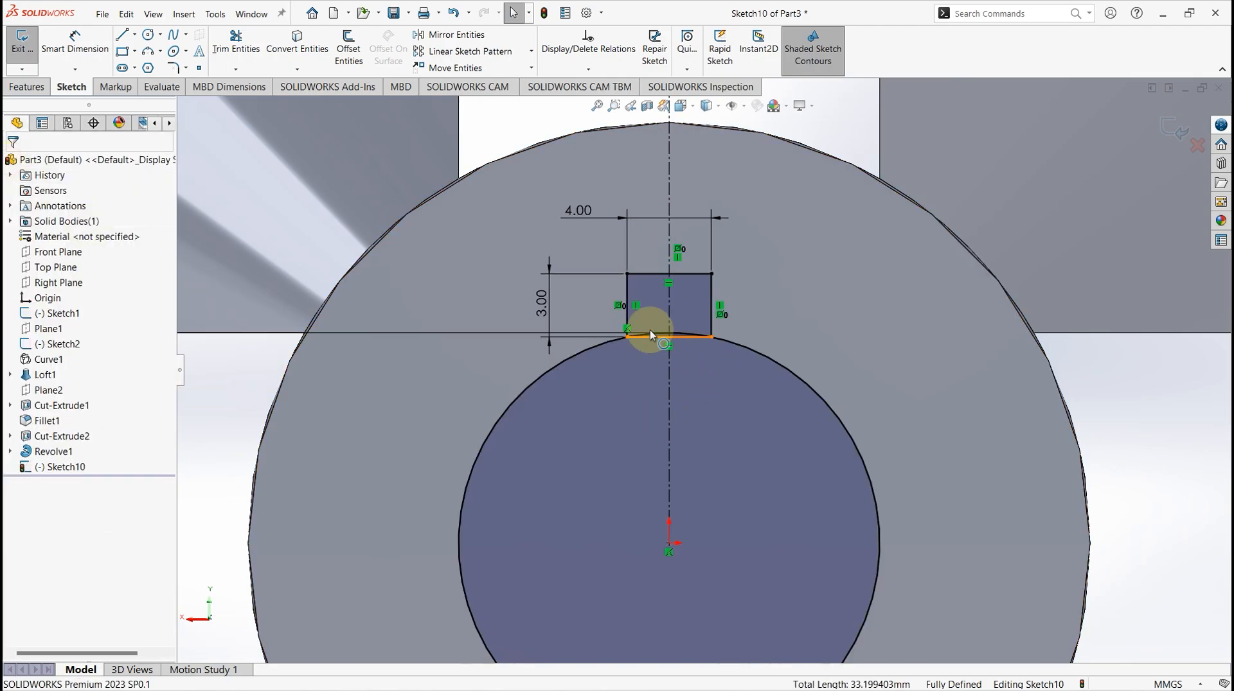
Trim away the rectangle's bottom edge and the circle's arc between its sides to form one keyed bore outline.
{"action": "left_click", "coordinate": [236, 50]}
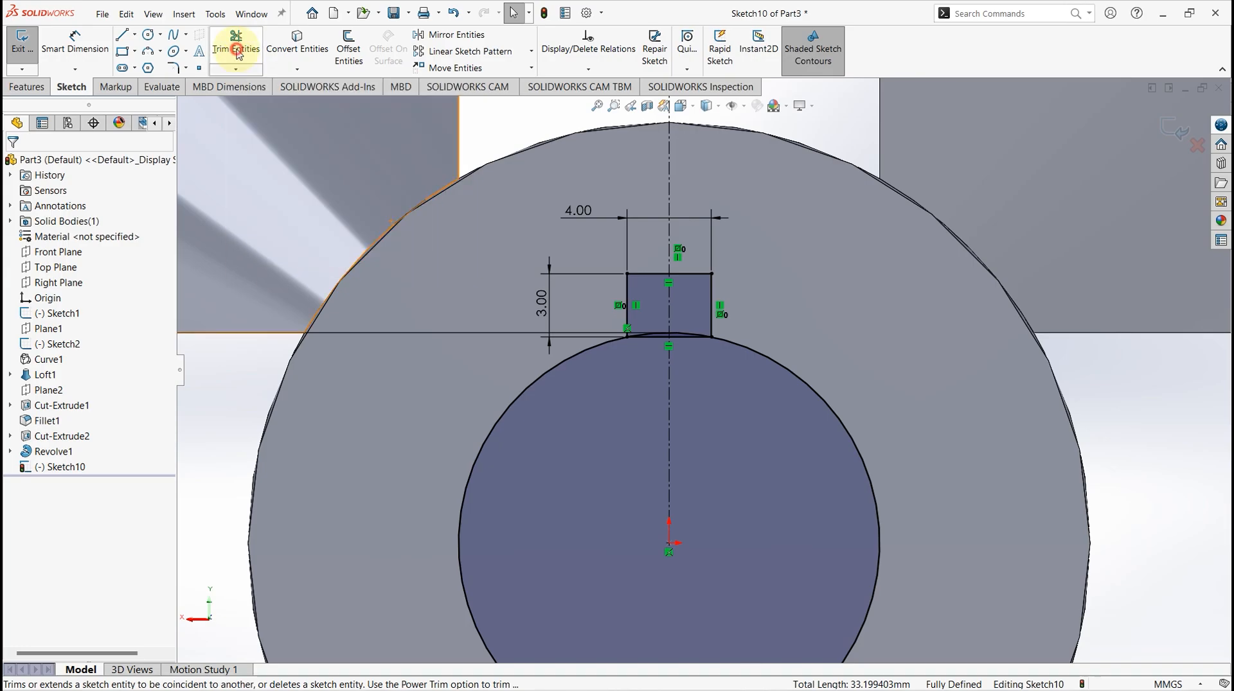
{"action": "left_click", "coordinate": [680, 342]}
{"action": "scroll", "coordinate": [659, 346], "scroll_direction": "down", "scroll_amount": 3}
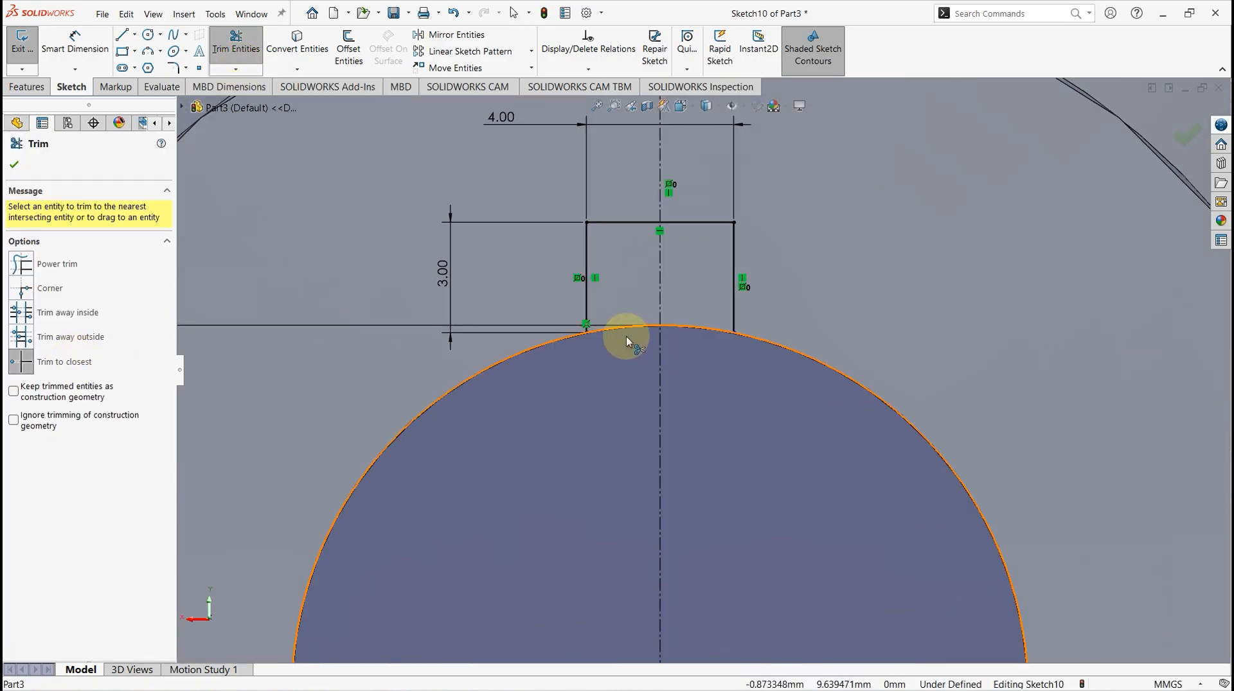
{"action": "left_click", "coordinate": [617, 328]}
{"action": "left_click", "coordinate": [692, 328]}
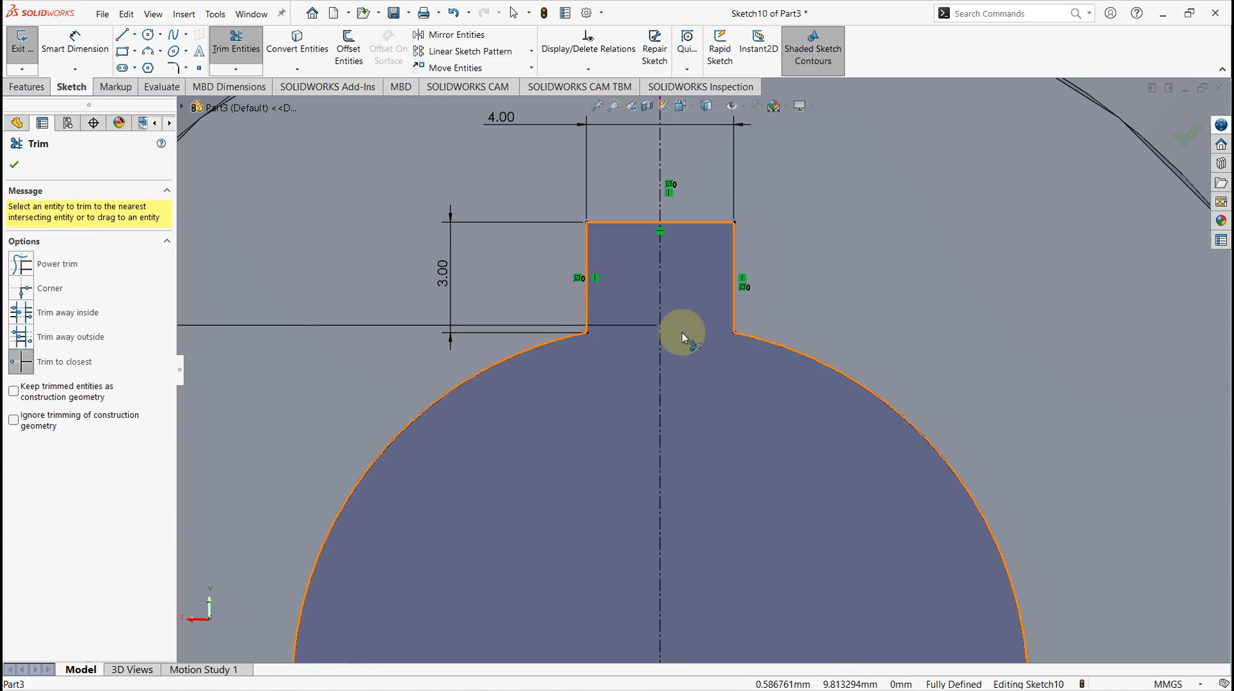
{"action": "left_click", "coordinate": [13, 165]}
{"action": "scroll", "coordinate": [631, 402], "scroll_direction": "up", "scroll_amount": 5}
{"action": "scroll", "coordinate": [431, 331], "scroll_direction": "up", "scroll_amount": 2}
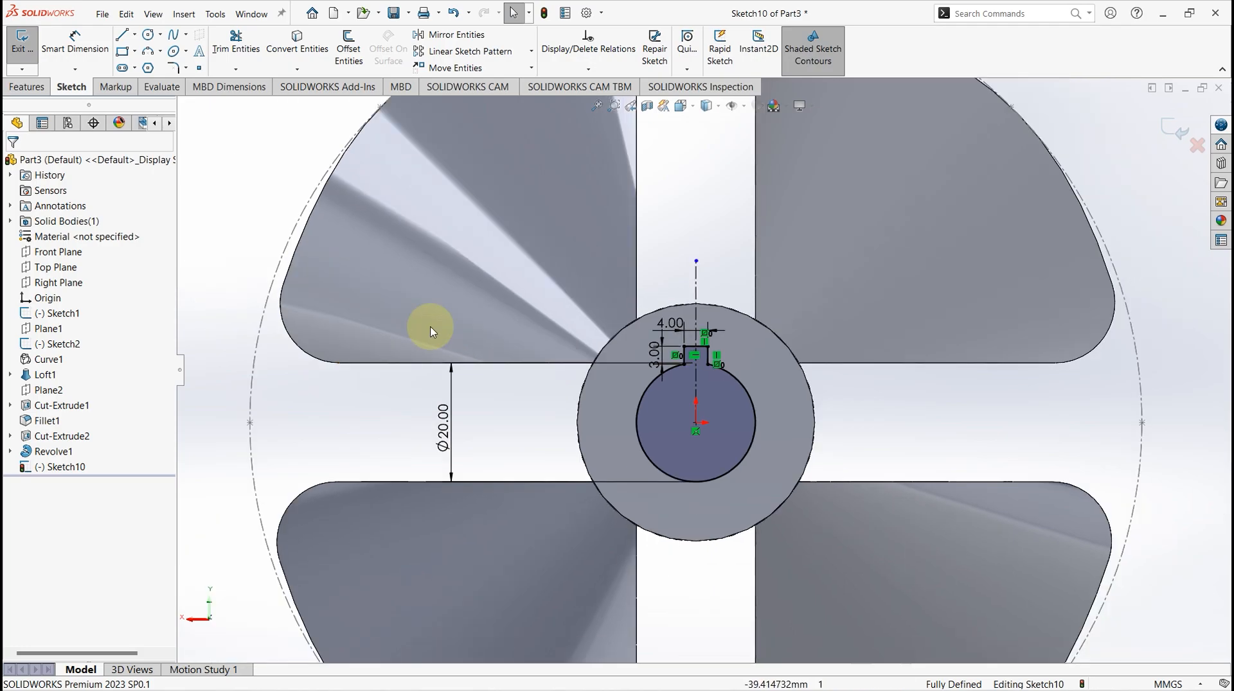
Exit the sketch and extrude-cut the keyed bore profile 20 mm deep into the hub.
{"action": "left_click", "coordinate": [9, 47]}
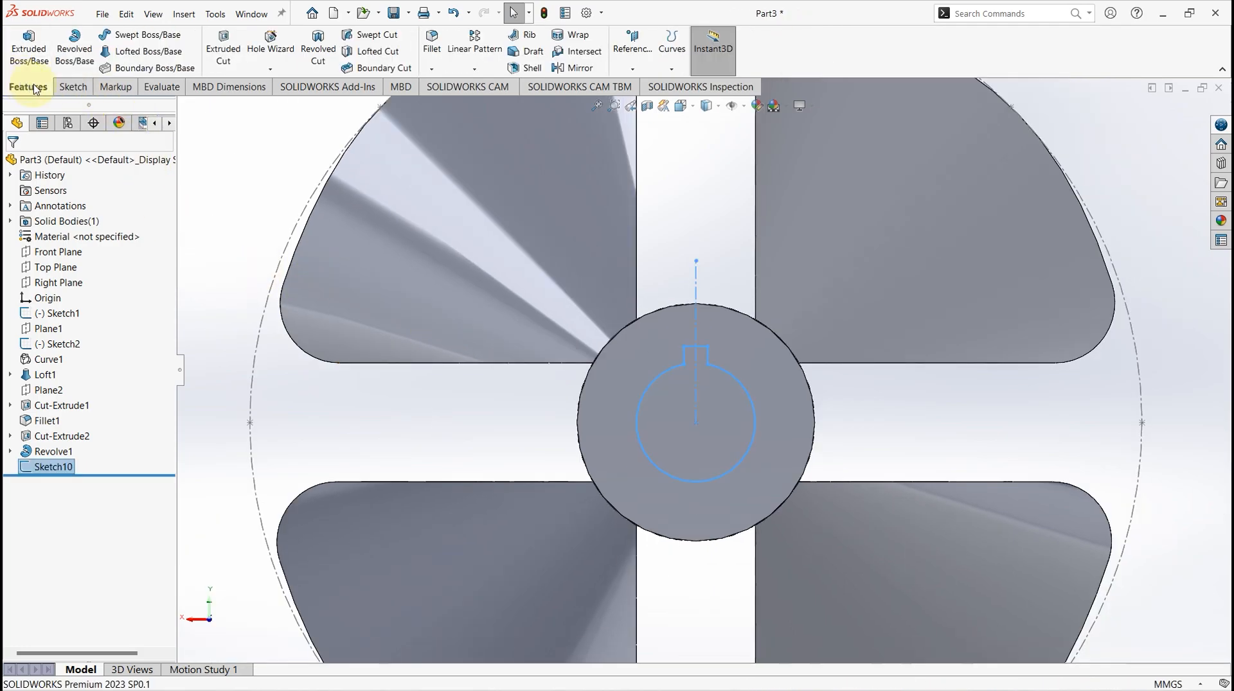
{"action": "left_click", "coordinate": [228, 49]}
{"action": "middle_click_drag", "start_coordinate": [471, 358], "coordinate": [508, 393]}
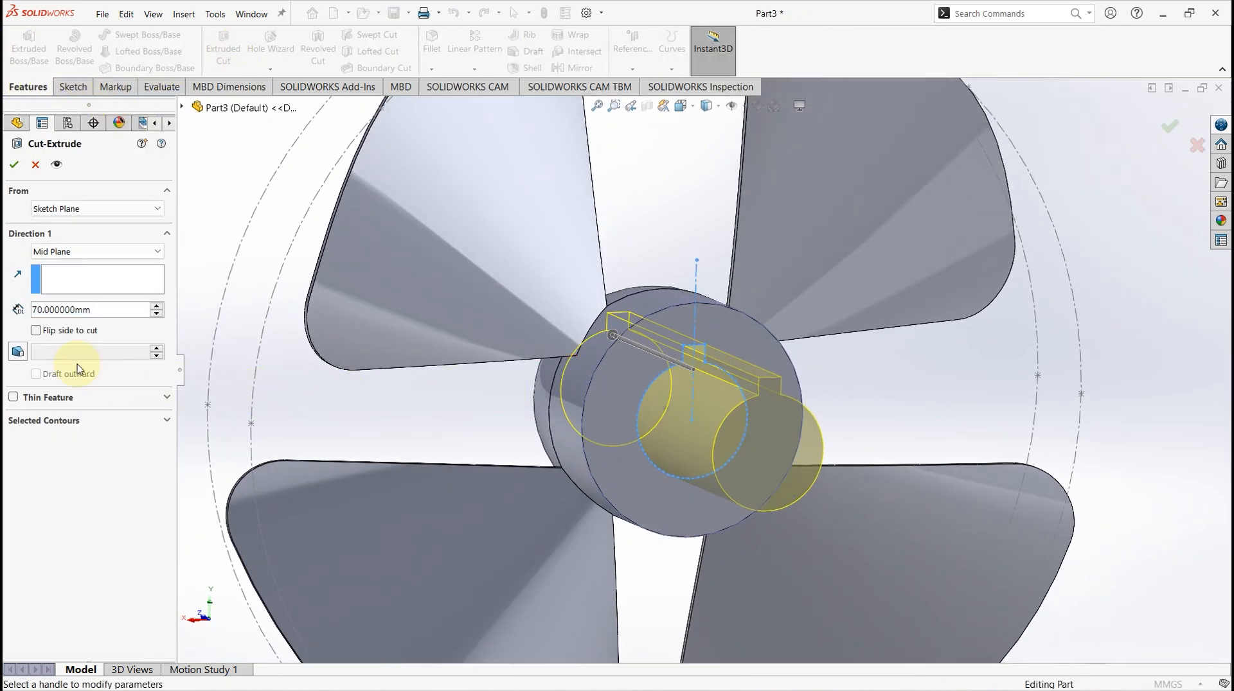
{"action": "type", "text": "20"}
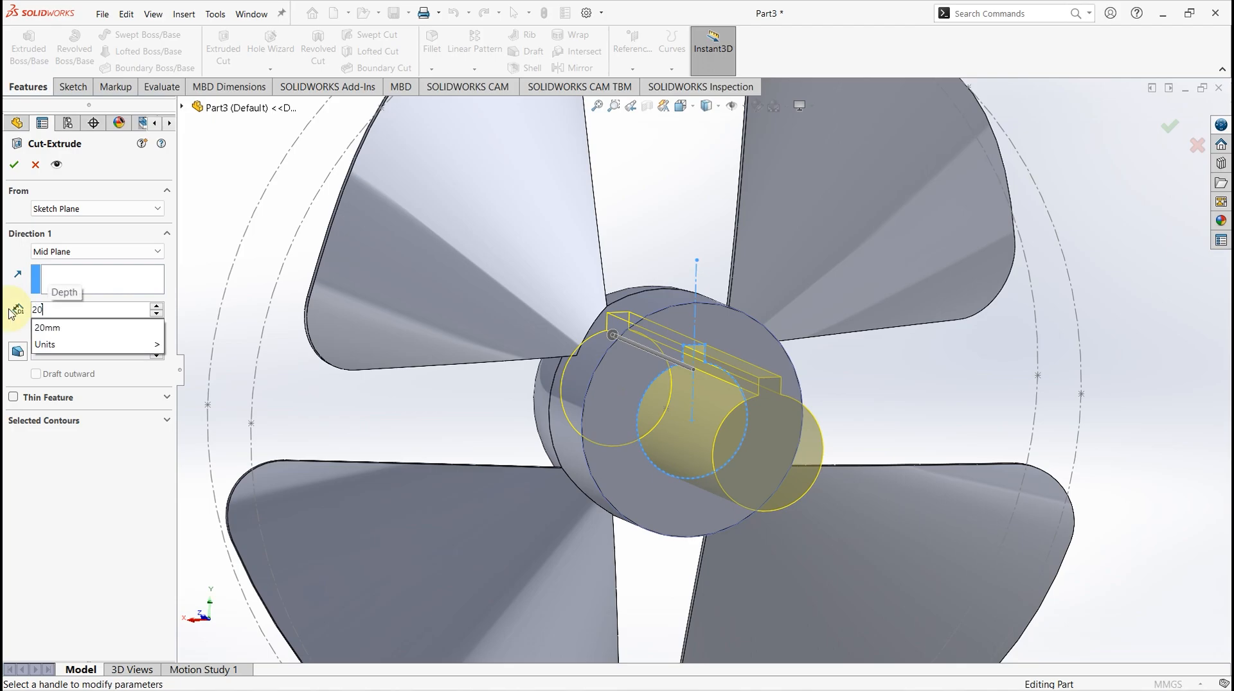
{"action": "left_click", "coordinate": [69, 255]}
{"action": "left_click", "coordinate": [70, 253]}
{"action": "left_click", "coordinate": [67, 264]}
{"action": "middle_click_drag", "start_coordinate": [418, 389], "coordinate": [454, 425]}
{"action": "left_click", "coordinate": [26, 170]}
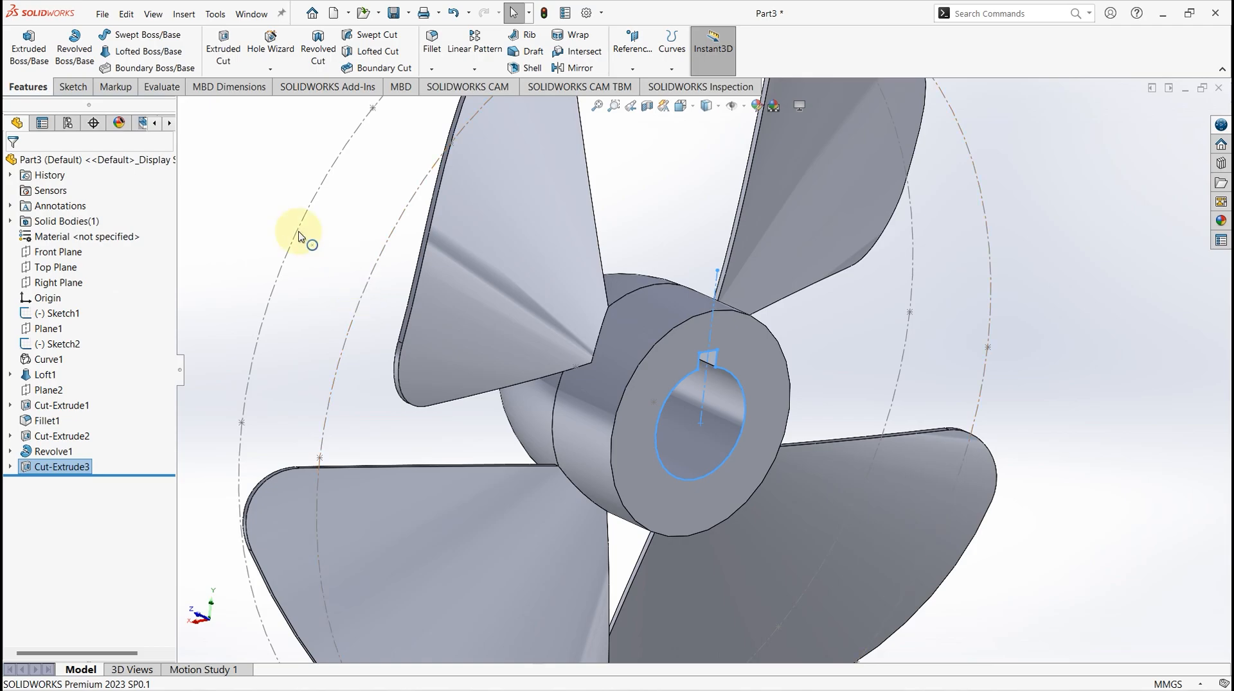
{"action": "middle_click_drag", "start_coordinate": [490, 352], "coordinate": [807, 281]}
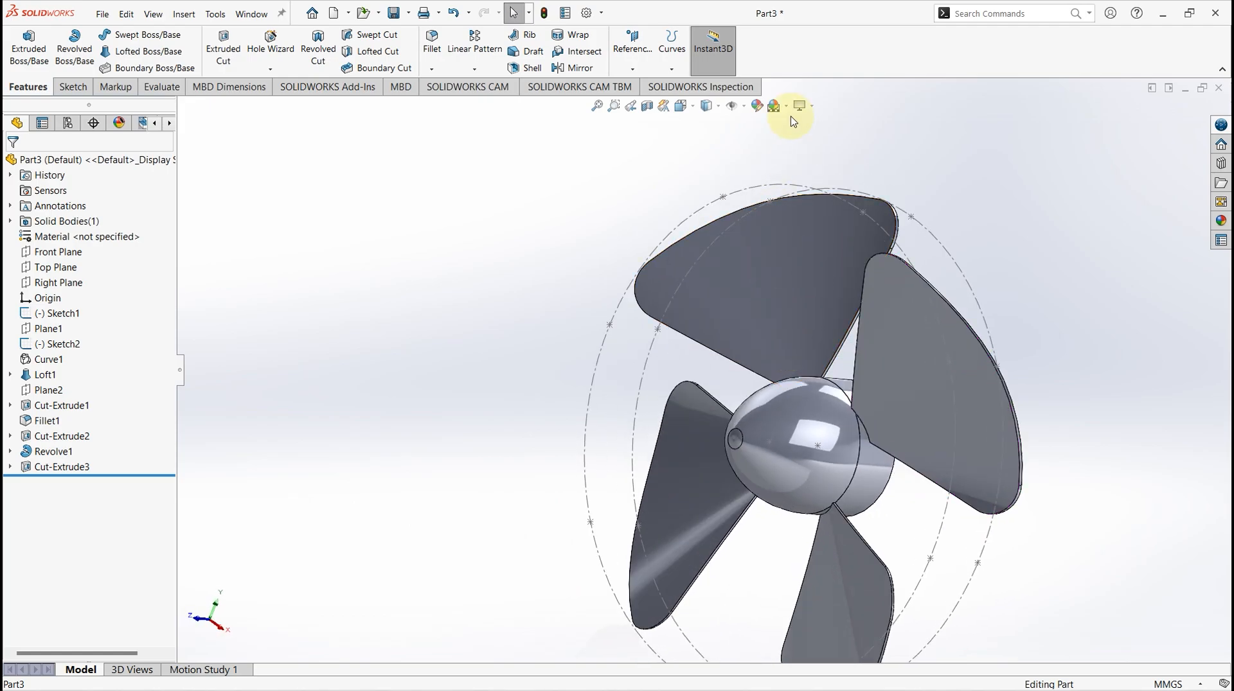
{"action": "left_click", "coordinate": [706, 108]}
{"action": "left_click", "coordinate": [756, 137]}
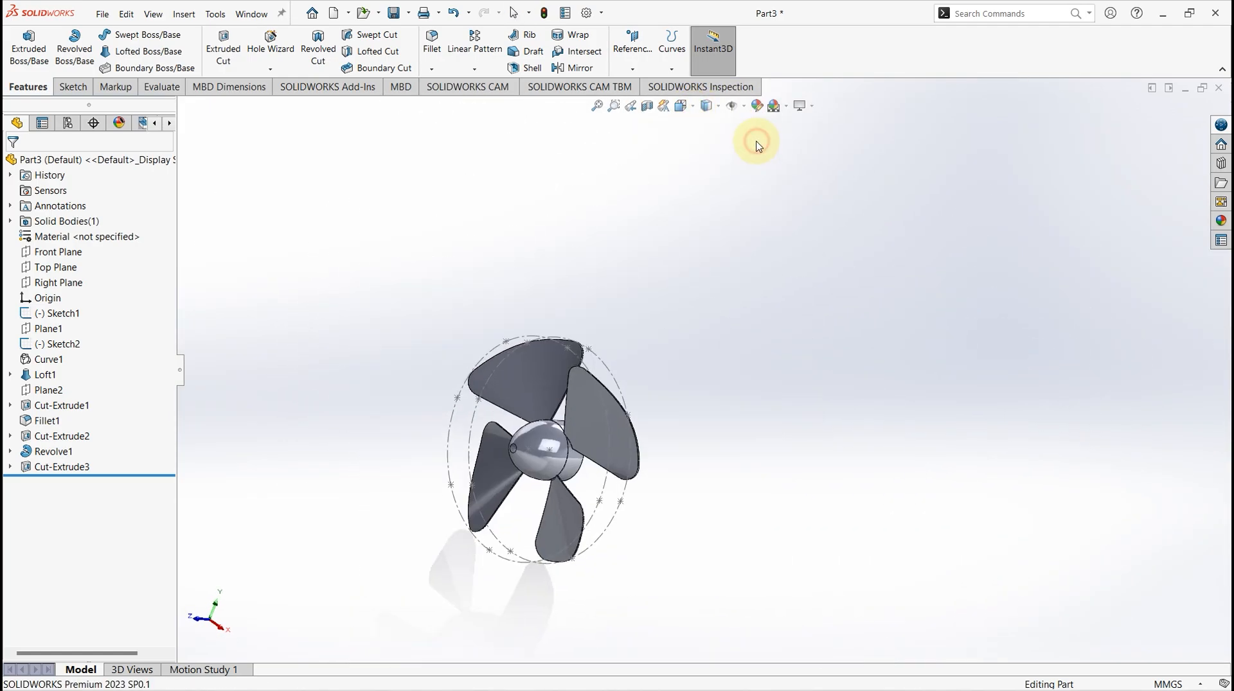
Start a symmetric 1 mm fillet and select the nose-side root edges where two of the blades meet the hub.
{"action": "scroll", "coordinate": [726, 352], "scroll_direction": "down", "scroll_amount": 2}
{"action": "middle_click_drag", "start_coordinate": [647, 310], "coordinate": [681, 282]}
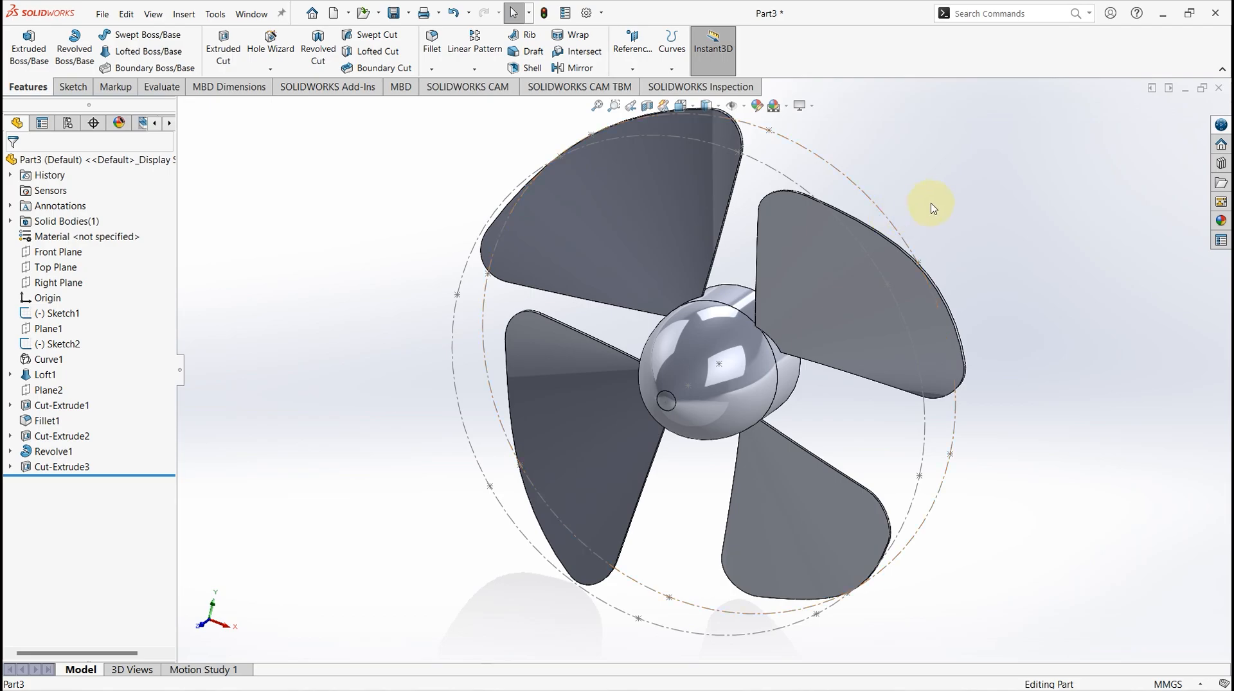
{"action": "left_click", "coordinate": [431, 40]}
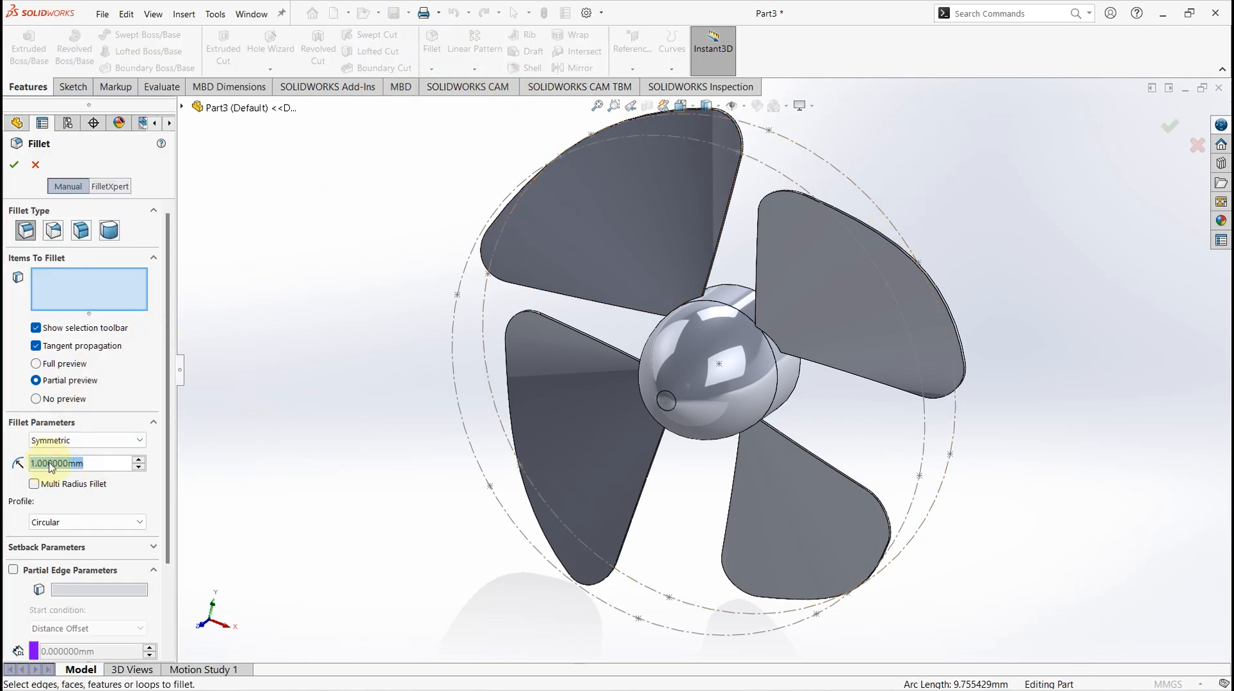
{"action": "scroll", "coordinate": [739, 302], "scroll_direction": "down", "scroll_amount": 8}
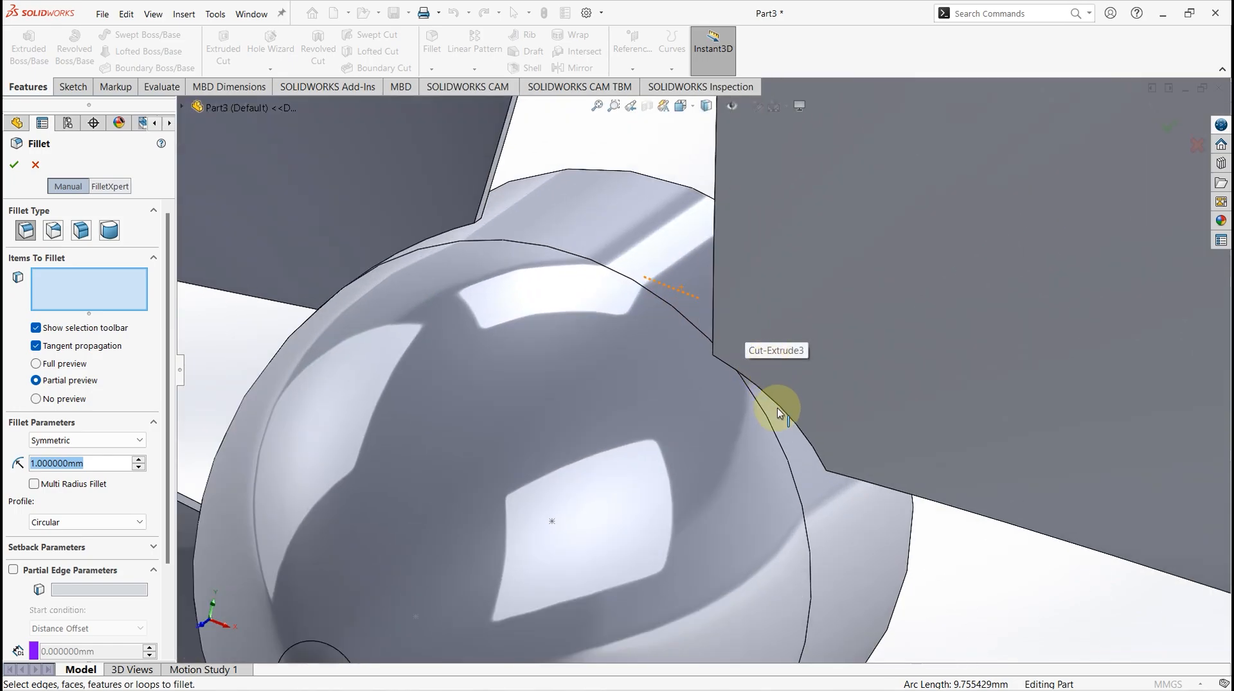
{"action": "left_click", "coordinate": [761, 394]}
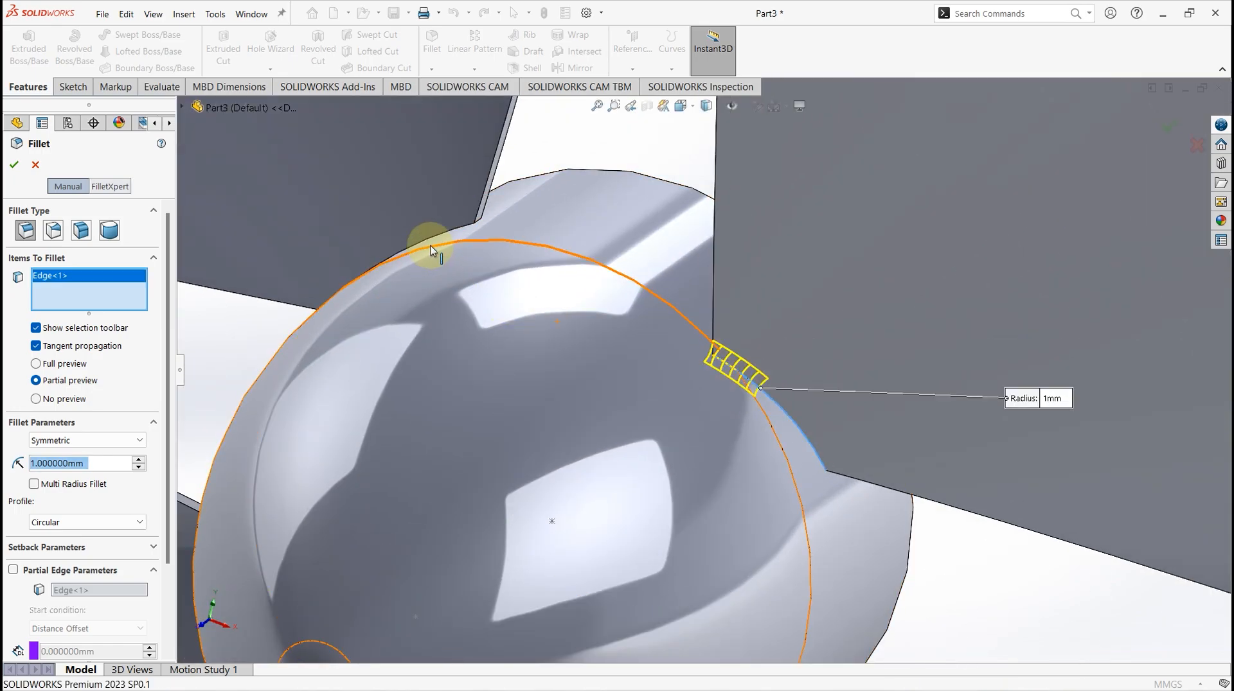
{"action": "scroll", "coordinate": [428, 242], "scroll_direction": "down", "scroll_amount": 3}
{"action": "scroll", "coordinate": [450, 307], "scroll_direction": "up", "scroll_amount": 4}
{"action": "scroll", "coordinate": [462, 307], "scroll_direction": "up", "scroll_amount": 4}
{"action": "scroll", "coordinate": [551, 358], "scroll_direction": "down", "scroll_amount": 6}
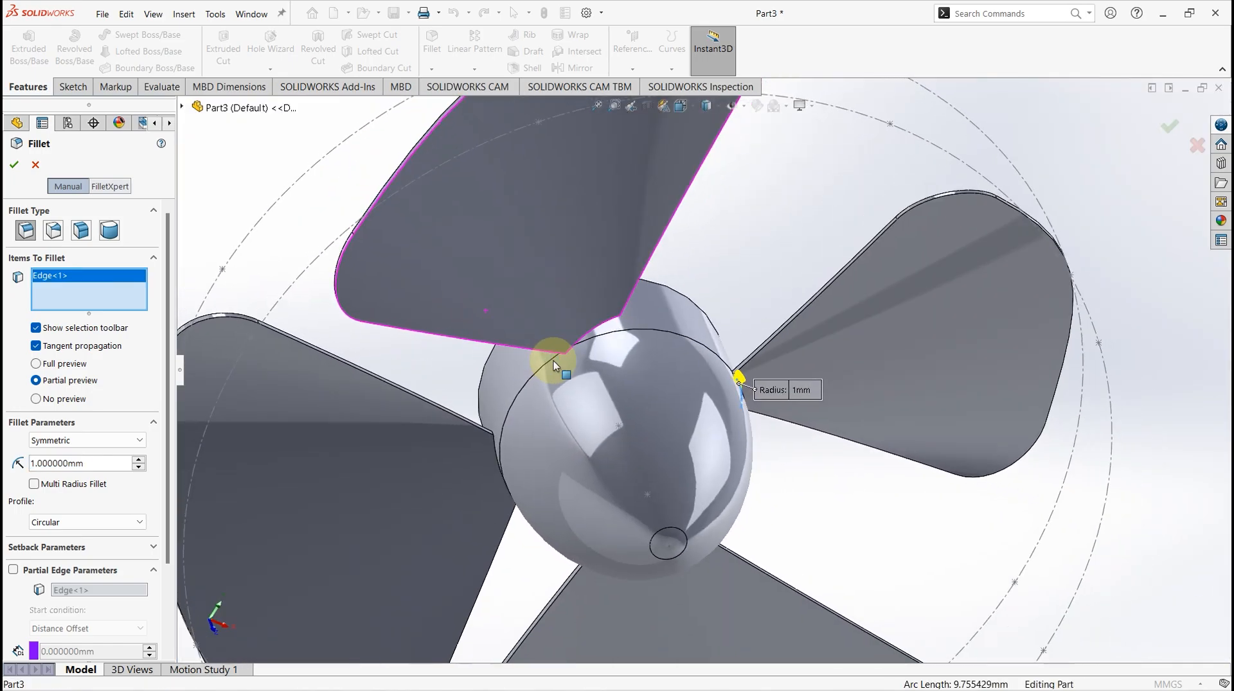
{"action": "left_click", "coordinate": [615, 333]}
Add the nose-side root edges of the remaining two blades to the 1 mm fillet.
{"action": "scroll", "coordinate": [599, 437], "scroll_direction": "up", "scroll_amount": 6}
{"action": "scroll", "coordinate": [607, 496], "scroll_direction": "down", "scroll_amount": 4}
{"action": "middle_click_drag", "start_coordinate": [630, 443], "coordinate": [646, 397]}
{"action": "scroll", "coordinate": [628, 406], "scroll_direction": "down", "scroll_amount": 5}
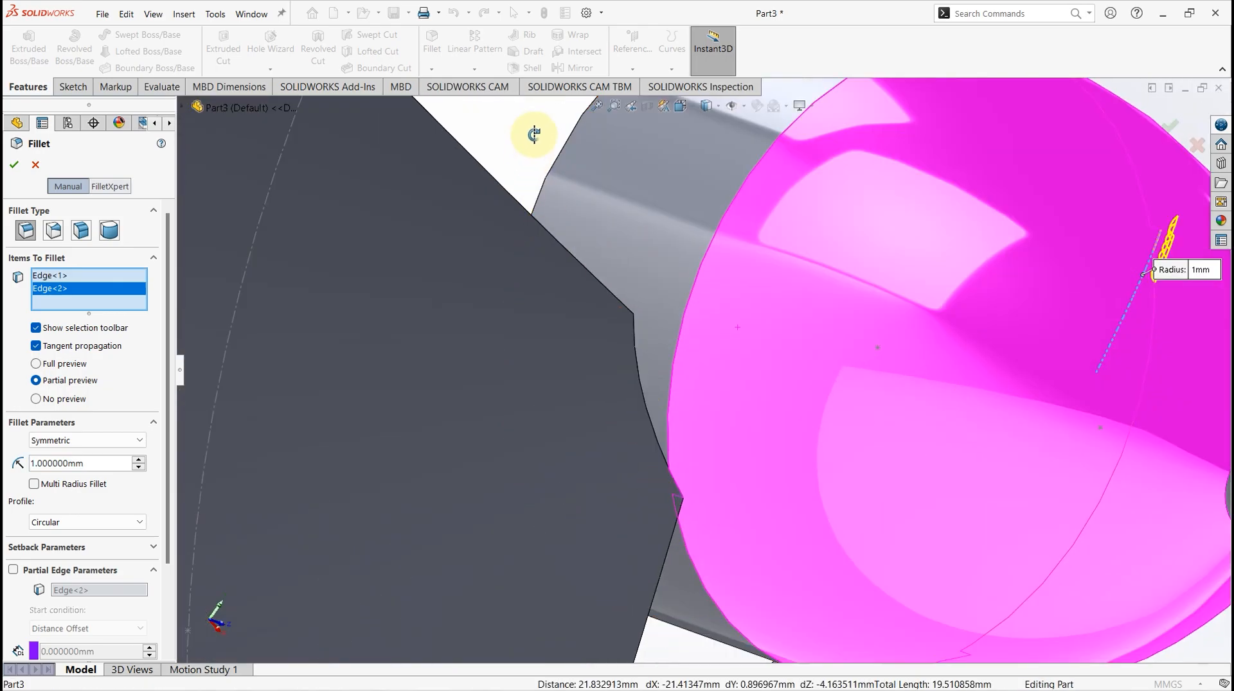
{"action": "left_click", "coordinate": [634, 356]}
{"action": "scroll", "coordinate": [680, 422], "scroll_direction": "up", "scroll_amount": 5}
{"action": "middle_click_drag", "start_coordinate": [680, 421], "coordinate": [804, 462]}
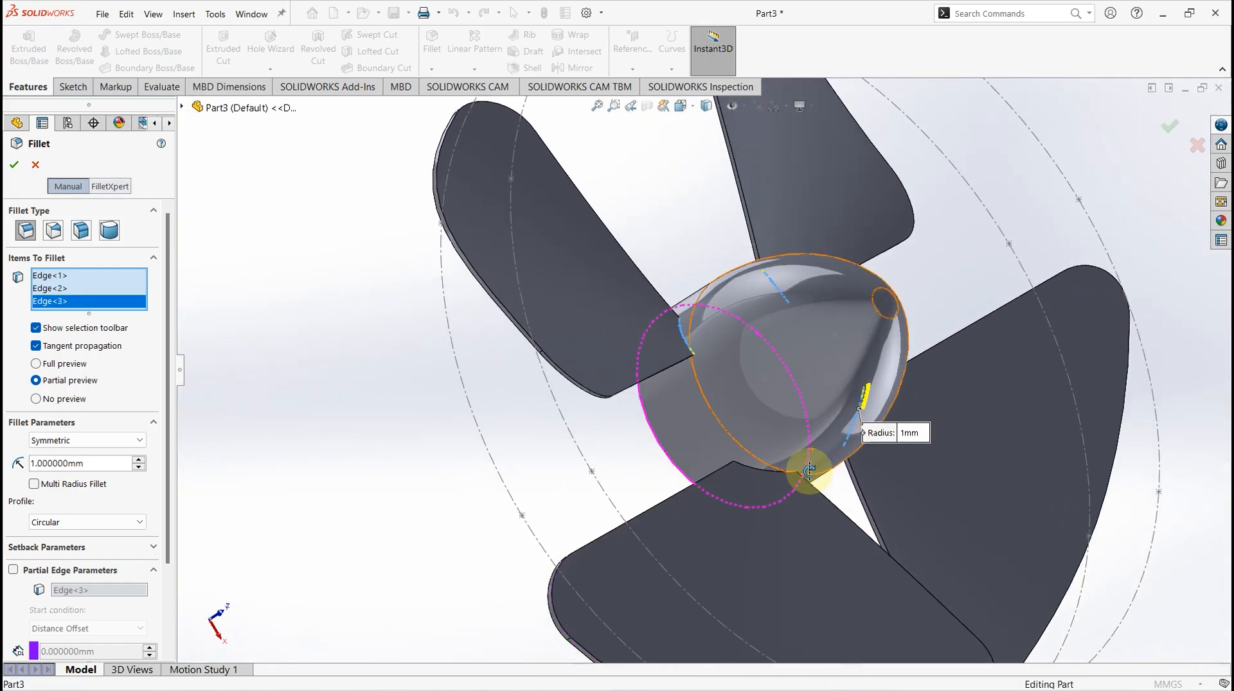
{"action": "scroll", "coordinate": [687, 405], "scroll_direction": "down", "scroll_amount": 5}
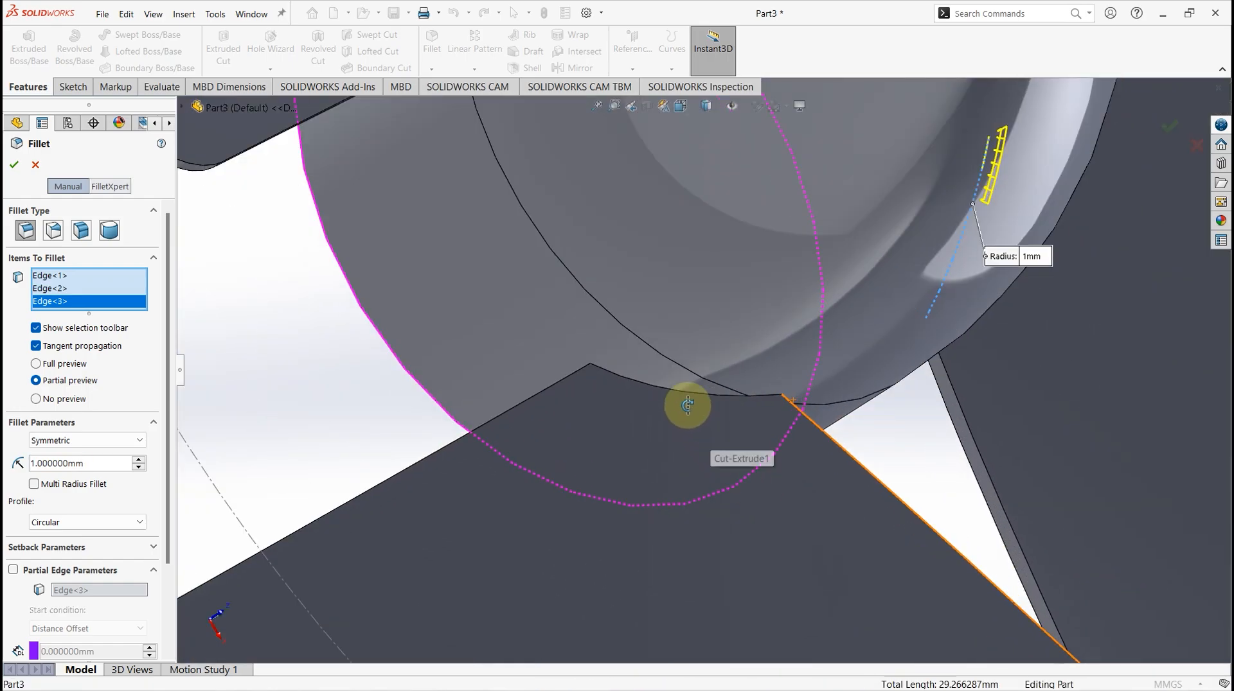
{"action": "left_click", "coordinate": [648, 385]}
{"action": "scroll", "coordinate": [688, 441], "scroll_direction": "up", "scroll_amount": 5}
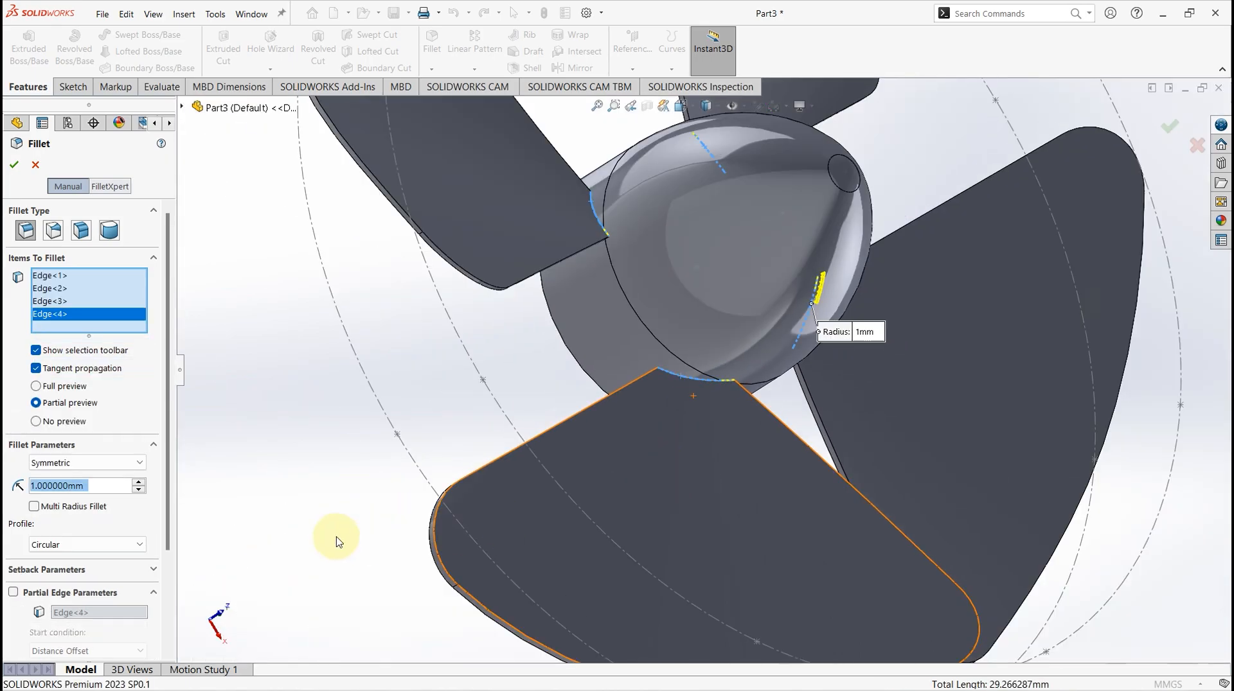
Add two blade root edges on the hub's bore side to the 1 mm fillet.
{"action": "scroll", "coordinate": [514, 448], "scroll_direction": "down", "scroll_amount": 3}
{"action": "scroll", "coordinate": [586, 435], "scroll_direction": "down", "scroll_amount": 5}
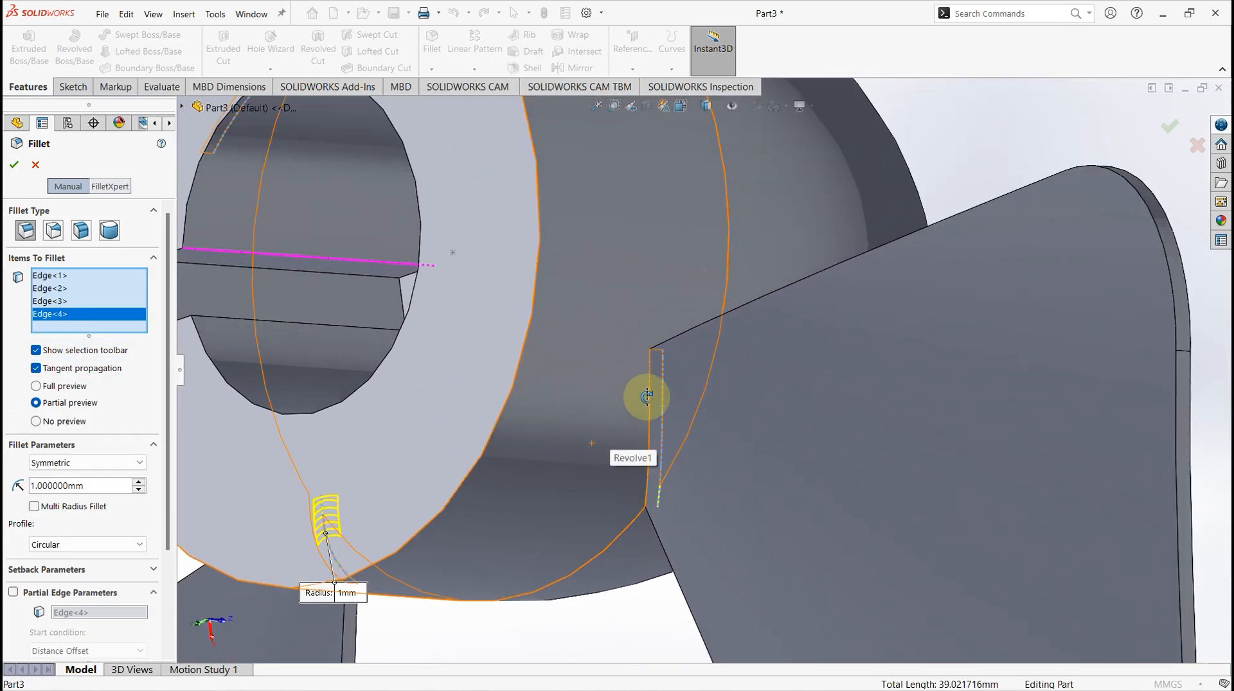
{"action": "left_click", "coordinate": [650, 395]}
{"action": "scroll", "coordinate": [642, 438], "scroll_direction": "up", "scroll_amount": 3}
{"action": "middle_click_drag", "start_coordinate": [642, 437], "coordinate": [639, 283]}
{"action": "left_click", "coordinate": [682, 273]}
Add the other two blades' bore-side root edges to the 1 mm fillet.
{"action": "scroll", "coordinate": [675, 273], "scroll_direction": "up", "scroll_amount": 4}
{"action": "middle_click_drag", "start_coordinate": [548, 256], "coordinate": [617, 281]}
{"action": "scroll", "coordinate": [680, 330], "scroll_direction": "down", "scroll_amount": 4}
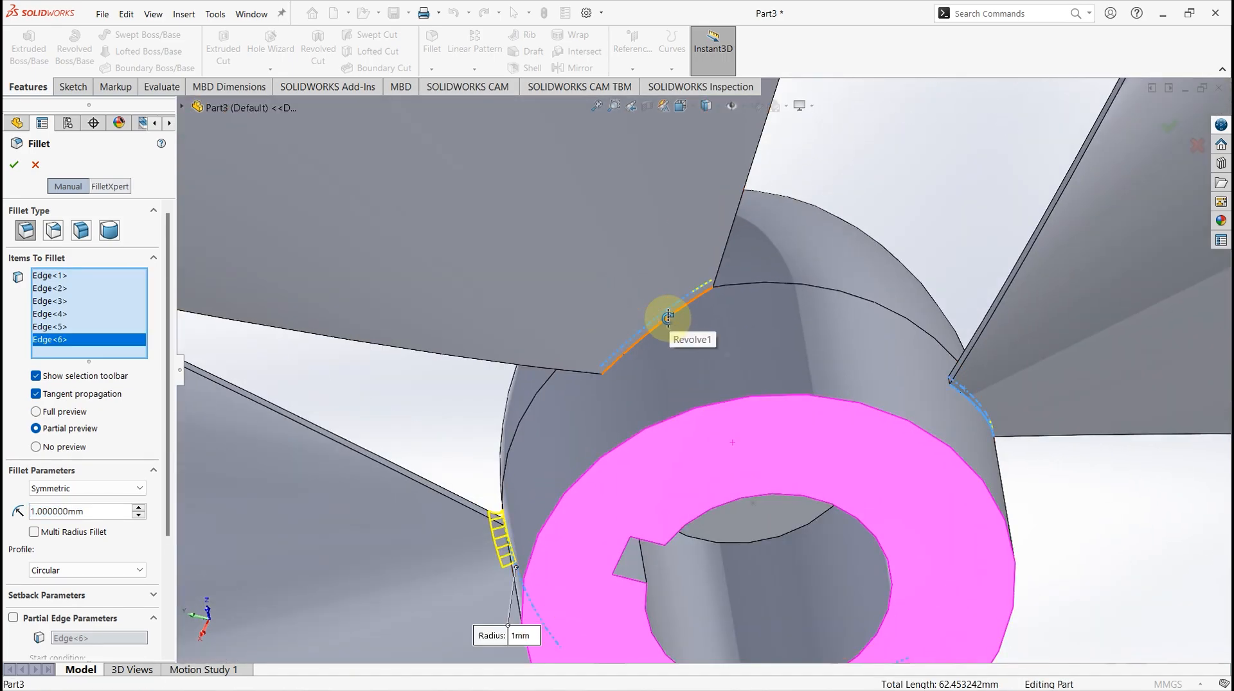
{"action": "left_click", "coordinate": [669, 320]}
{"action": "scroll", "coordinate": [587, 449], "scroll_direction": "up", "scroll_amount": 4}
{"action": "middle_click_drag", "start_coordinate": [586, 449], "coordinate": [646, 350]}
{"action": "scroll", "coordinate": [649, 413], "scroll_direction": "down", "scroll_amount": 5}
{"action": "left_click", "coordinate": [689, 336]}
{"action": "scroll", "coordinate": [691, 386], "scroll_direction": "up", "scroll_amount": 5}
{"action": "middle_click_drag", "start_coordinate": [750, 474], "coordinate": [675, 358]}
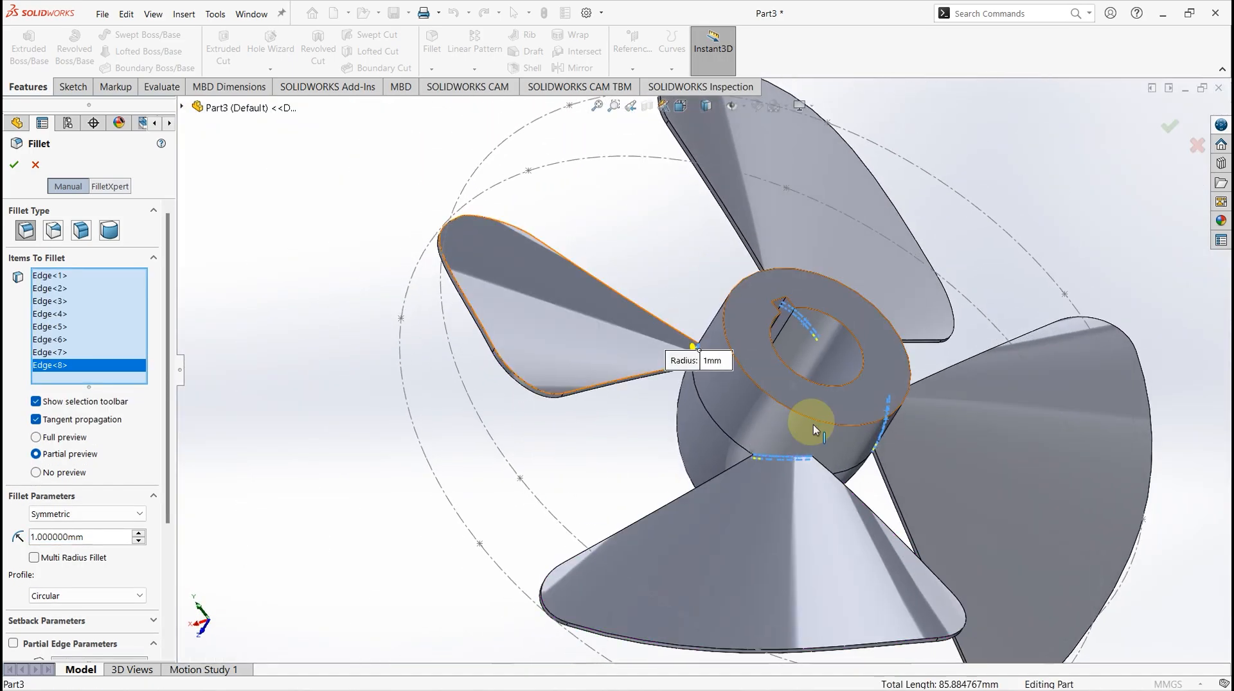
Deselect the first bore-side root edge that was picked and apply the 1 mm fillet to the remaining edges.
{"action": "scroll", "coordinate": [769, 424], "scroll_direction": "down", "scroll_amount": 5}
{"action": "left_click", "coordinate": [769, 424]}
{"action": "left_click", "coordinate": [718, 353]}
{"action": "scroll", "coordinate": [719, 357], "scroll_direction": "up", "scroll_amount": 6}
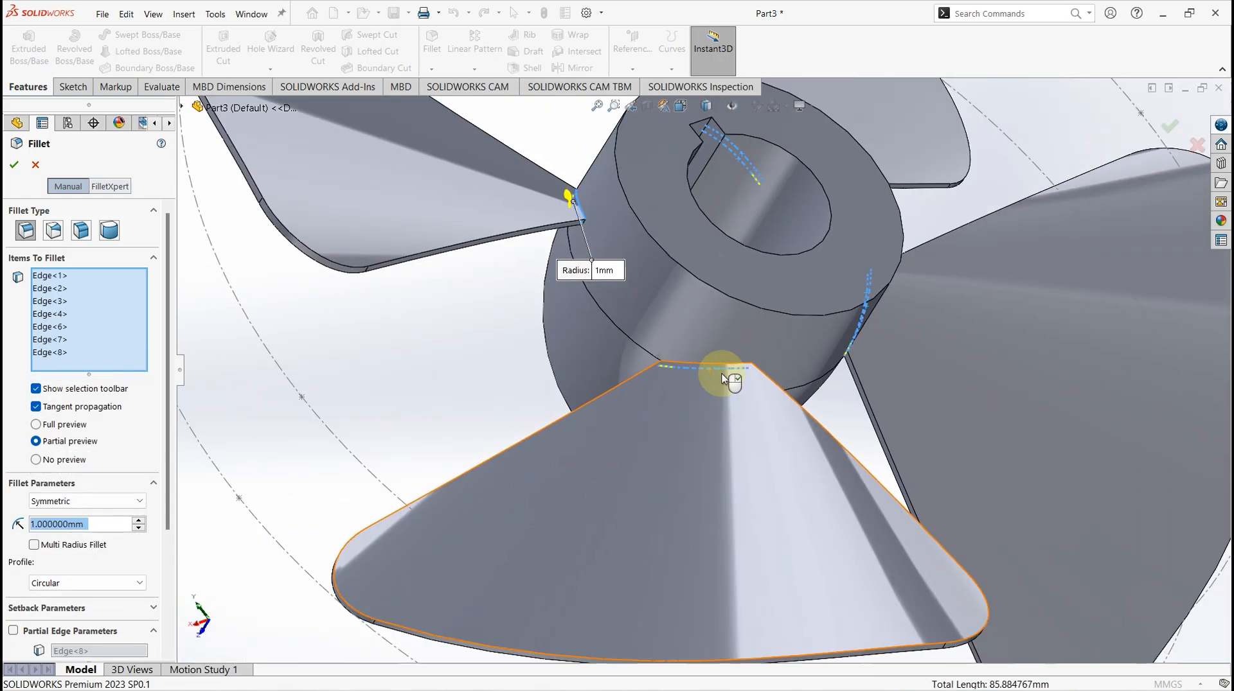
{"action": "left_click", "coordinate": [14, 165]}
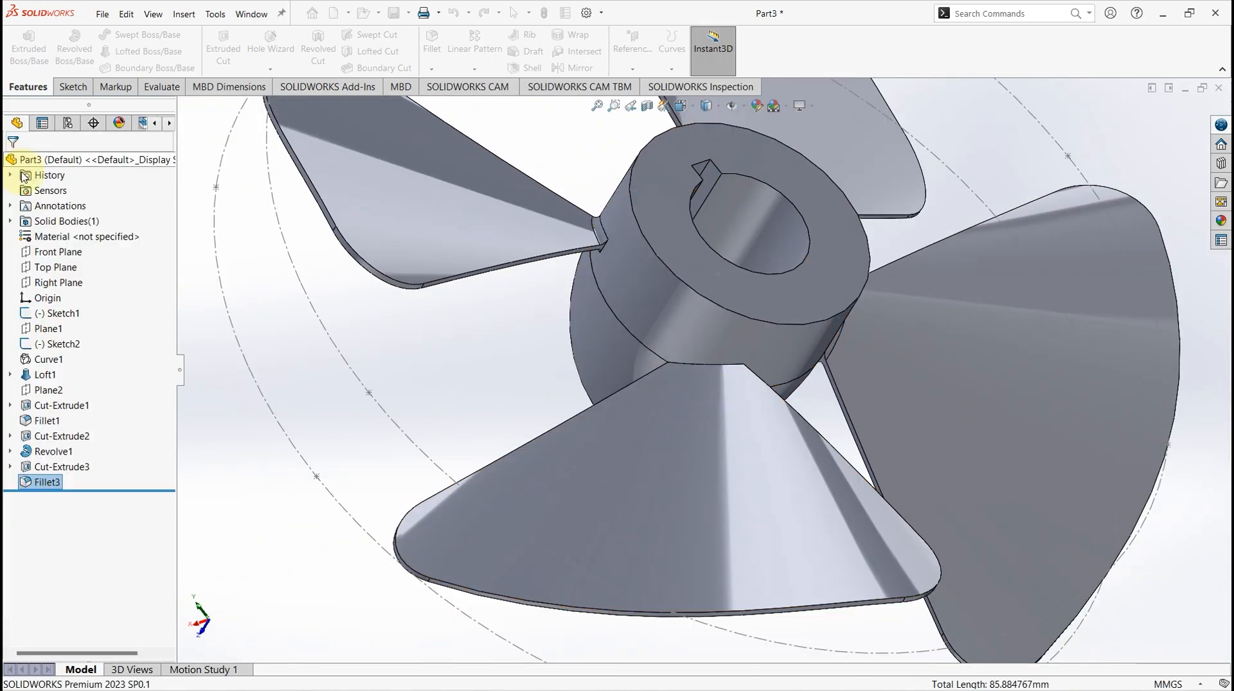
Edit the last fillet feature to include the unfilleted bore-side root edge of the remaining blade.
{"action": "middle_click_drag", "start_coordinate": [345, 384], "coordinate": [680, 435]}
{"action": "left_click", "coordinate": [801, 432]}
{"action": "scroll", "coordinate": [680, 435], "scroll_direction": "down", "scroll_amount": 3}
{"action": "left_click", "coordinate": [933, 328]}
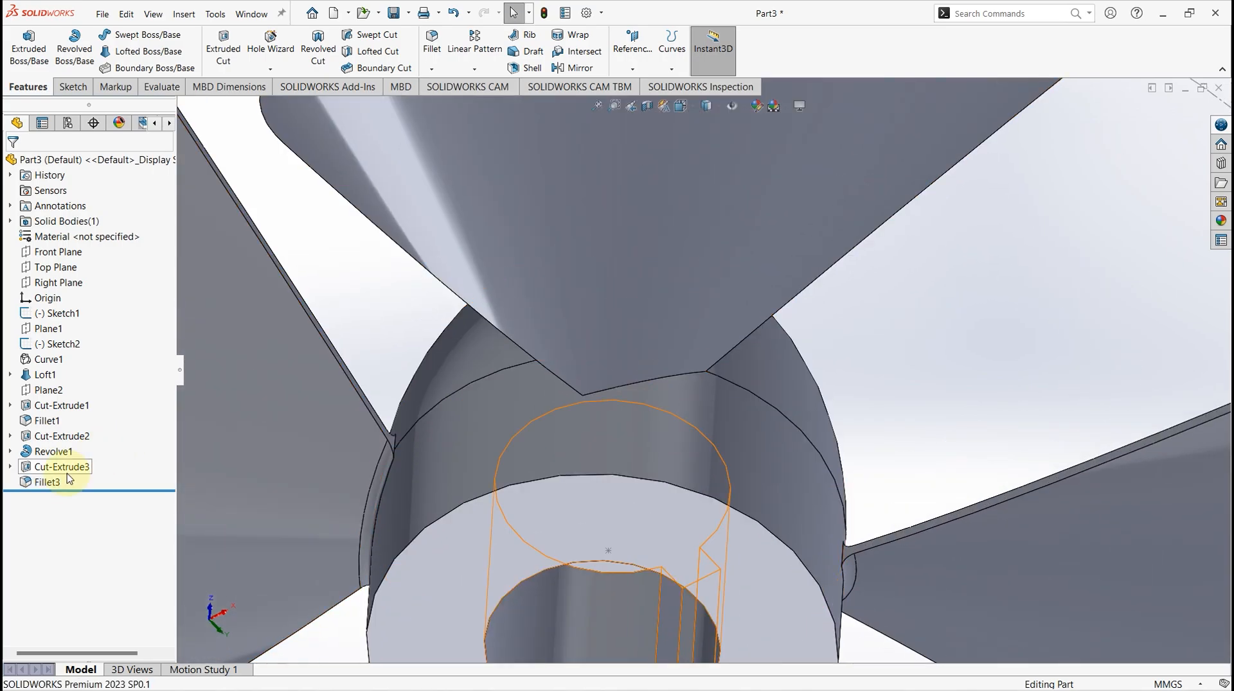
{"action": "left_click", "coordinate": [47, 482]}
{"action": "left_click", "coordinate": [67, 443]}
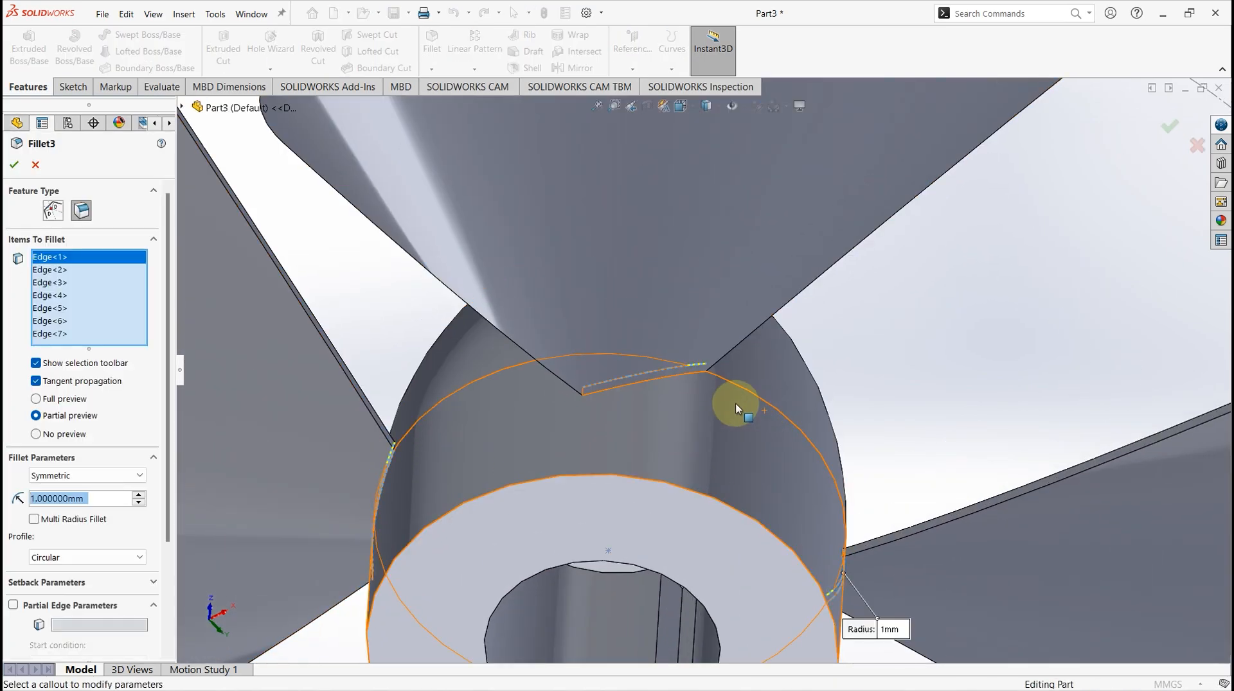
{"action": "left_click", "coordinate": [653, 381]}
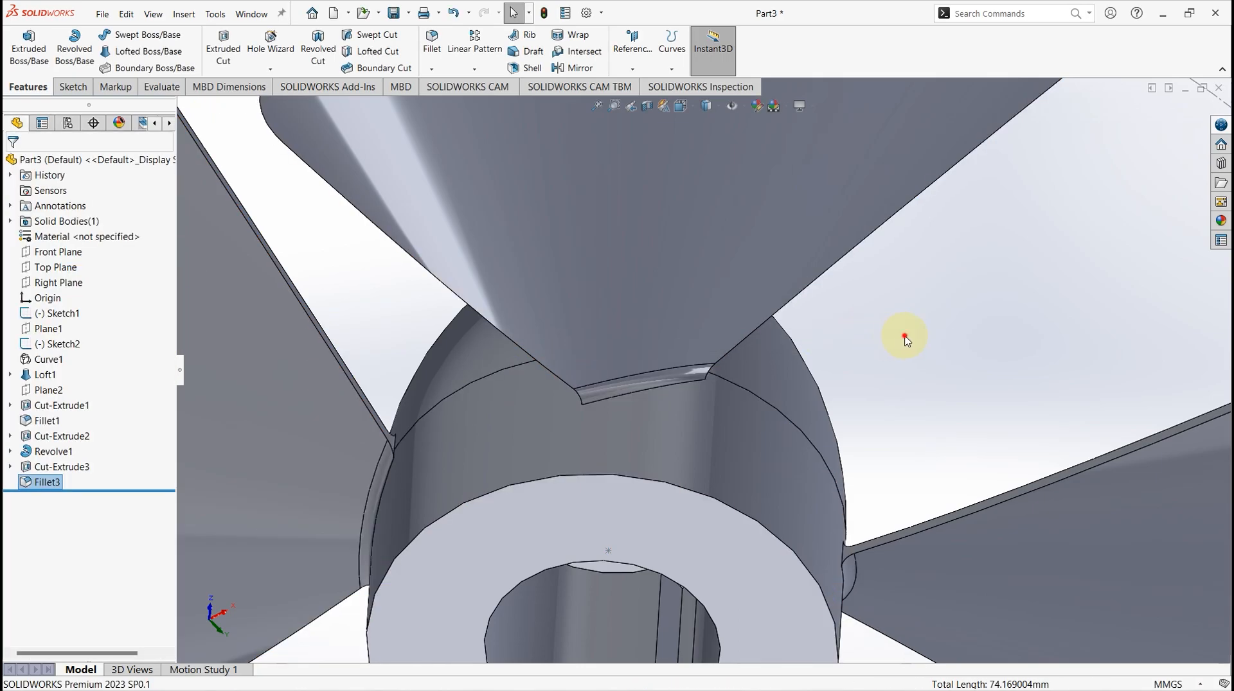
Examine the filleted blade roots and the whole propeller from the bore and nose sides.
{"action": "scroll", "coordinate": [731, 432], "scroll_direction": "up", "scroll_amount": 5}
{"action": "middle_click_drag", "start_coordinate": [721, 474], "coordinate": [800, 515]}
{"action": "scroll", "coordinate": [579, 435], "scroll_direction": "up", "scroll_amount": 5}
{"action": "left_click", "coordinate": [777, 514]}
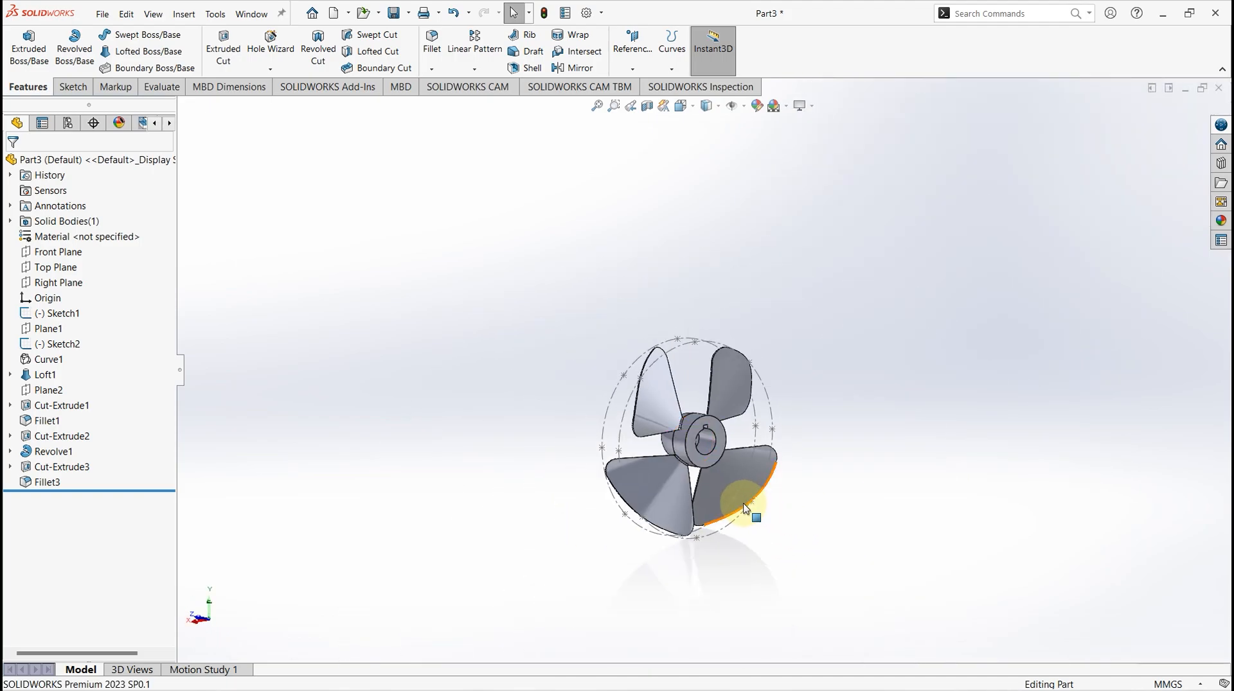
{"action": "key", "text": "ctrl+7"}
{"action": "middle_click_drag", "start_coordinate": [651, 393], "coordinate": [684, 358]}
{"action": "left_click", "coordinate": [684, 358]}
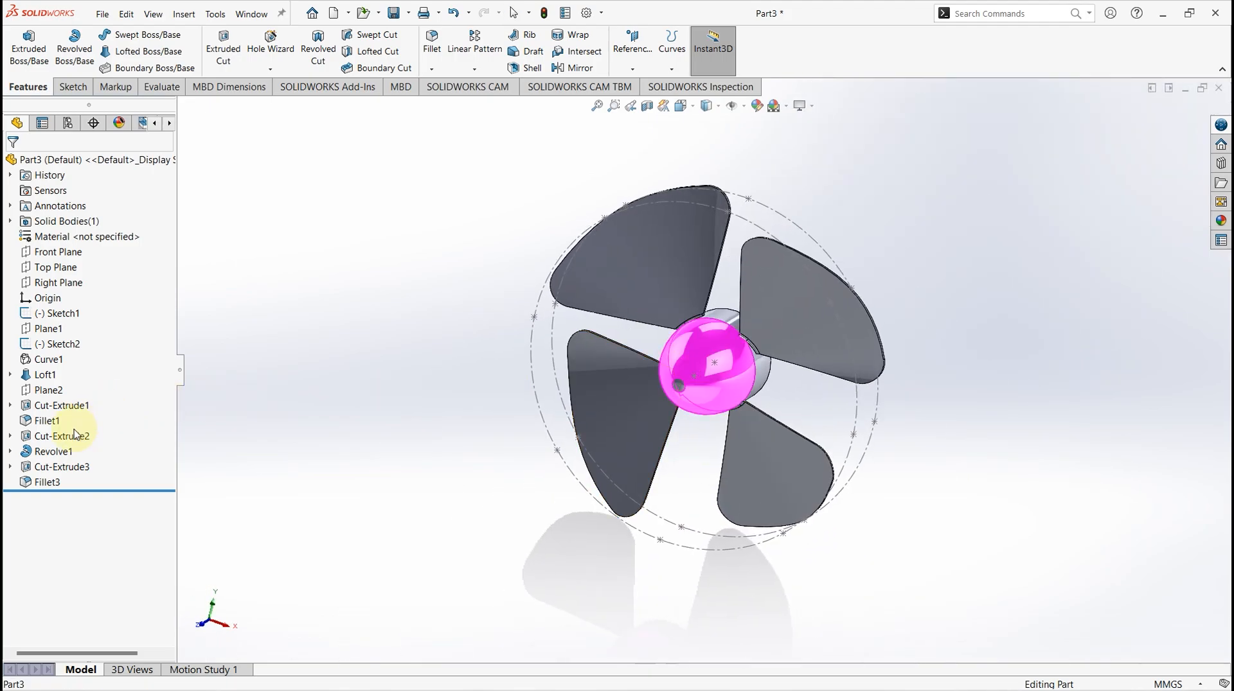
{"action": "left_click", "coordinate": [56, 313]}
{"action": "left_click", "coordinate": [59, 347], "text": "ctrl"}
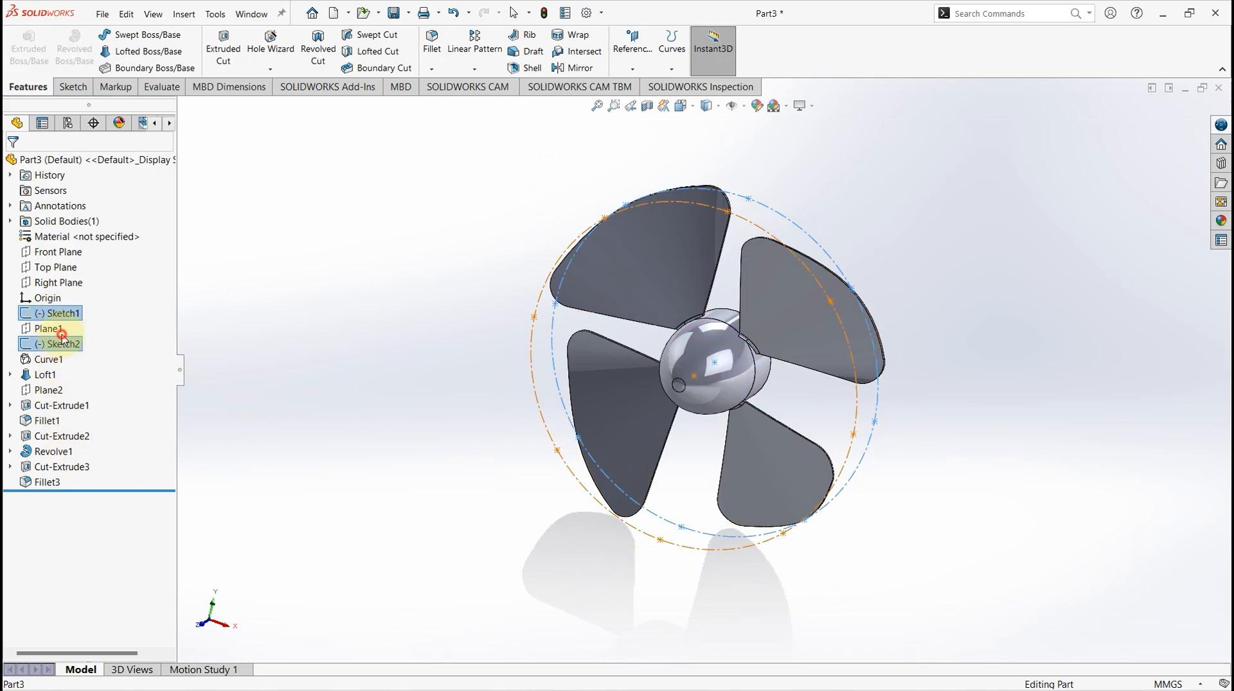
{"action": "left_click", "coordinate": [63, 332]}
{"action": "left_click", "coordinate": [92, 315]}
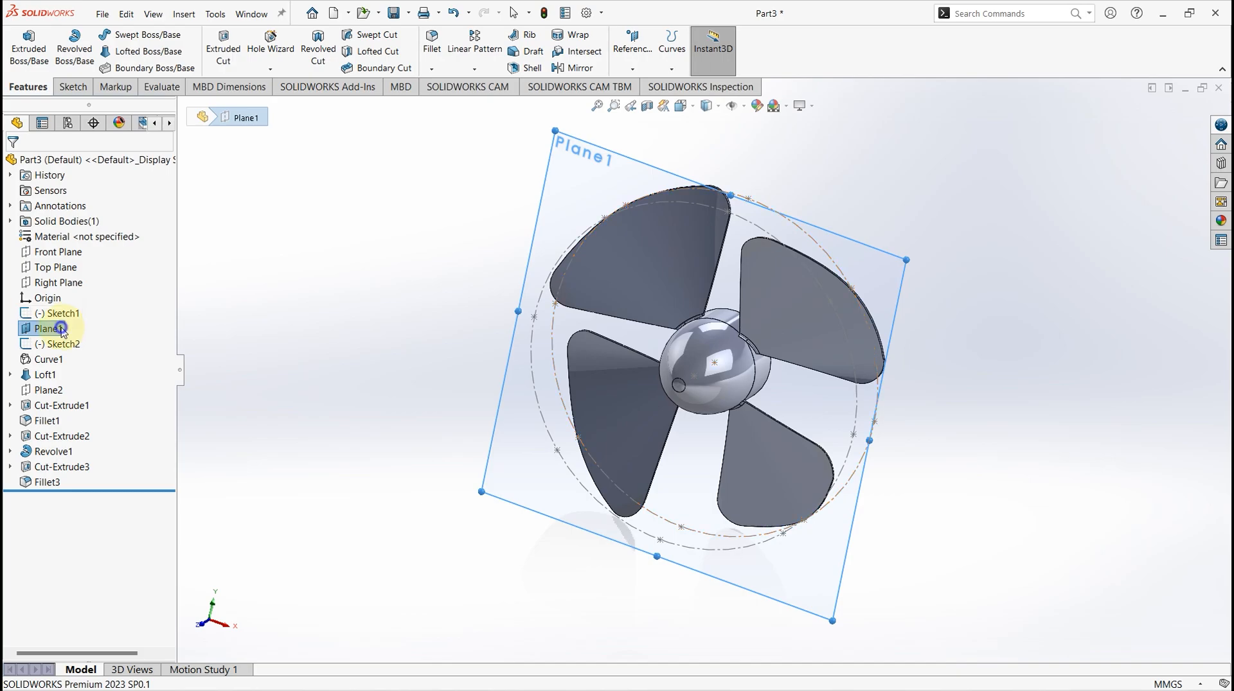
{"action": "right_click", "coordinate": [63, 330]}
{"action": "left_click", "coordinate": [94, 310]}
Hide the two construction circle sketches, Sketch1 and Sketch2, around the propeller.
{"action": "right_click", "coordinate": [63, 316]}
{"action": "left_click", "coordinate": [78, 298]}
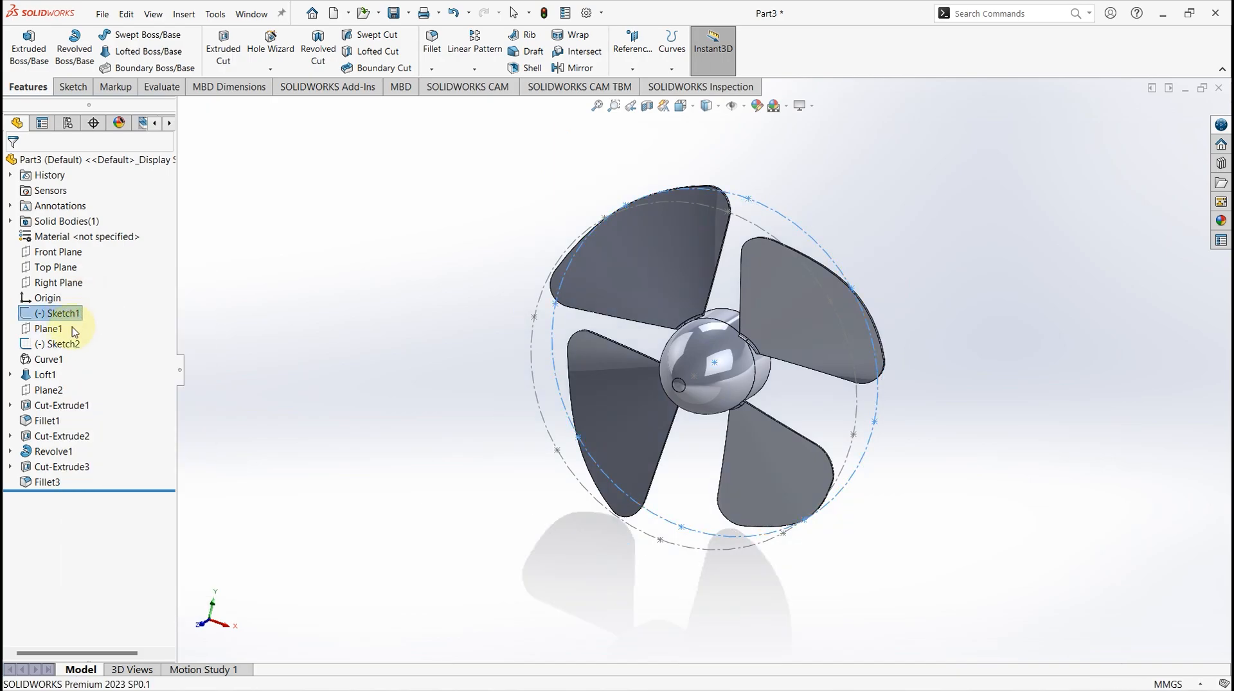
{"action": "right_click", "coordinate": [62, 345]}
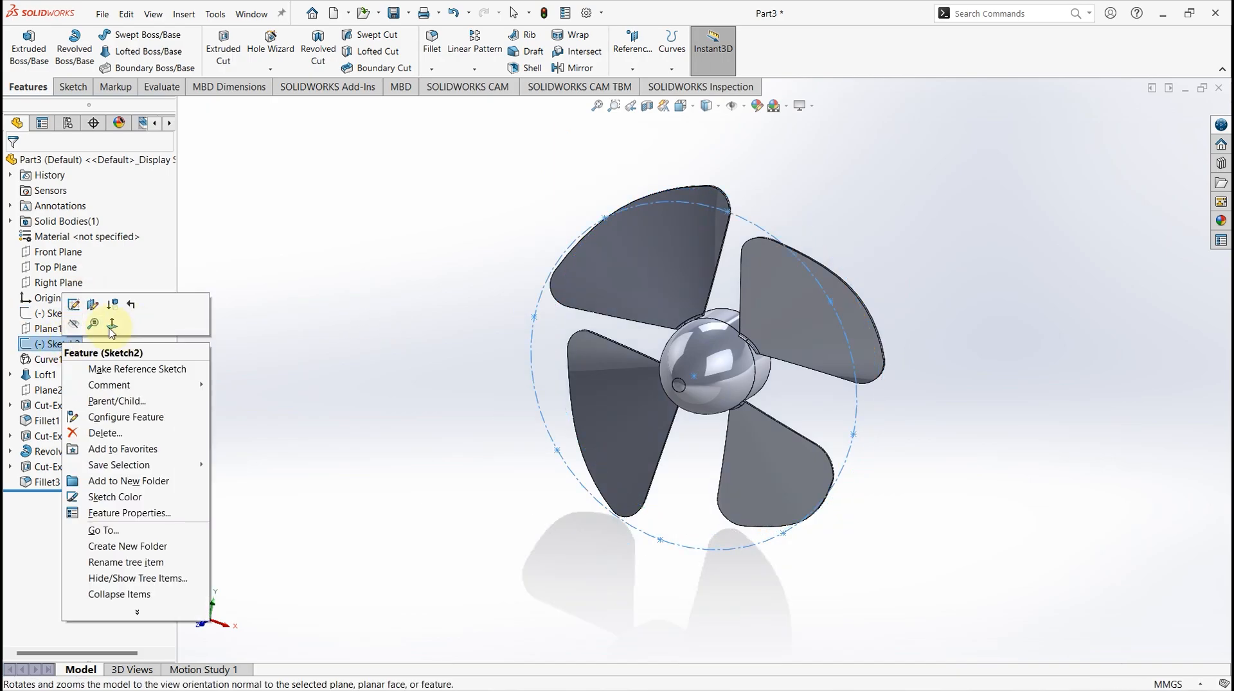
{"action": "left_click", "coordinate": [73, 324]}
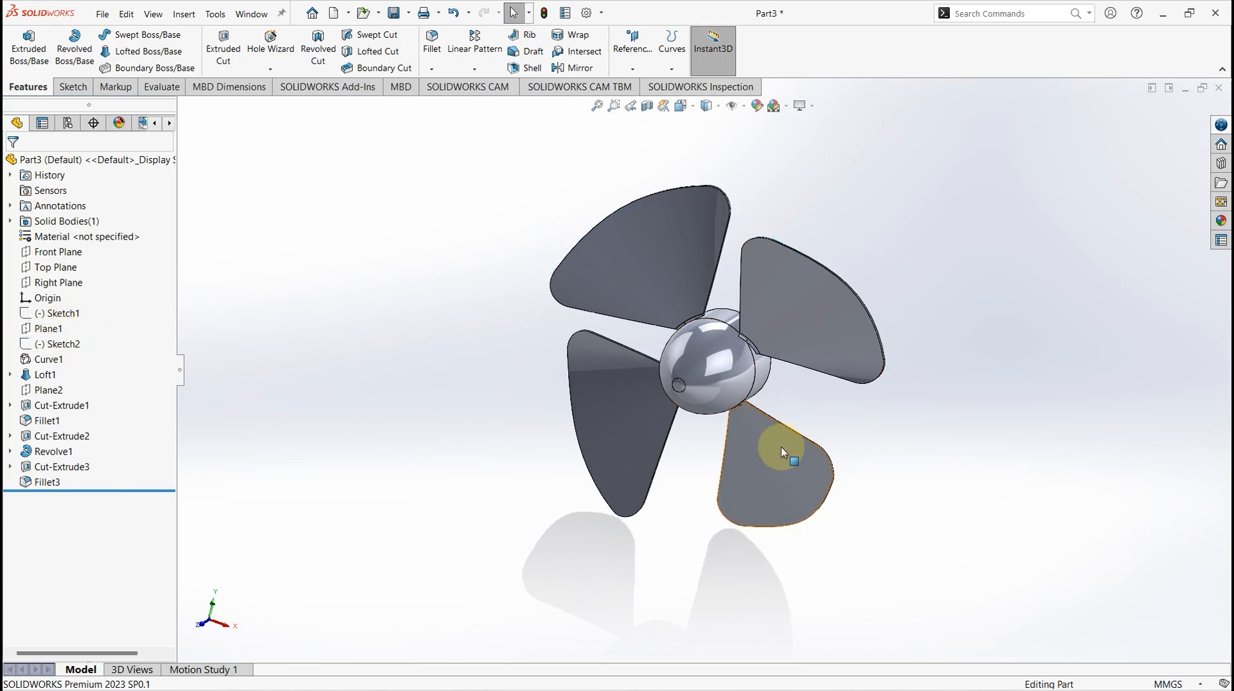
Try yellow on the whole part and apply the standard cyan colour (RGB 0, 255, 255) instead.
{"action": "middle_click_drag", "start_coordinate": [485, 370], "coordinate": [488, 341]}
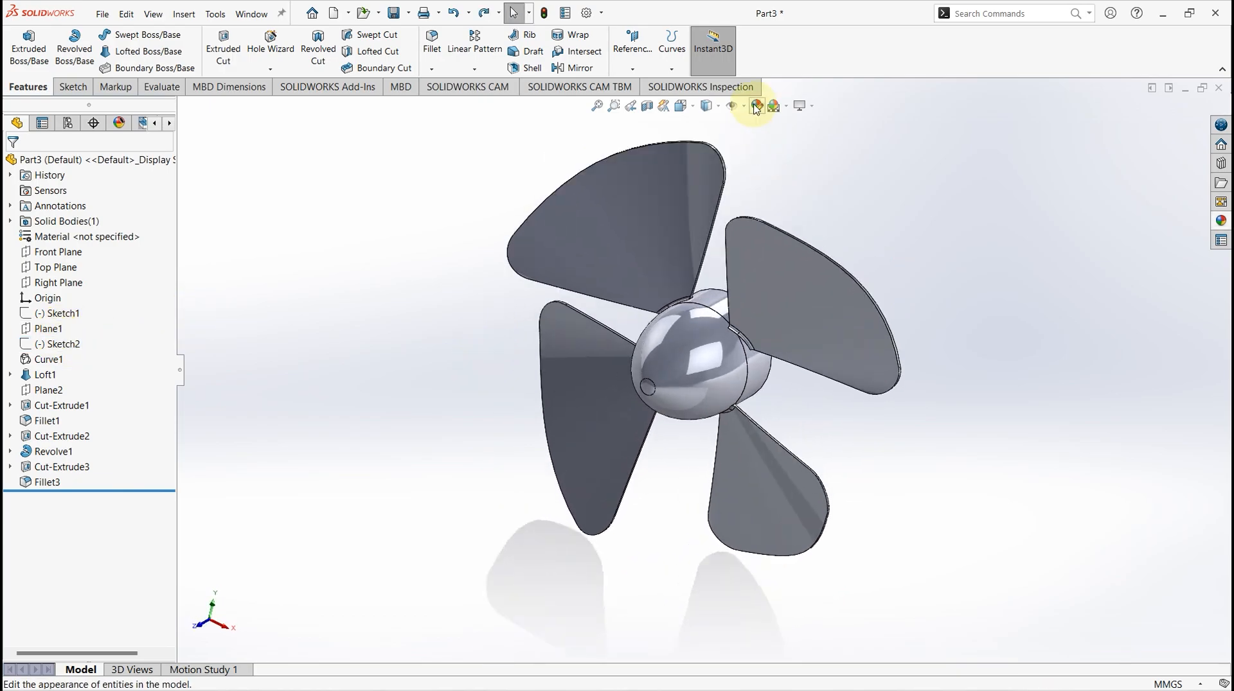
{"action": "left_click", "coordinate": [755, 107]}
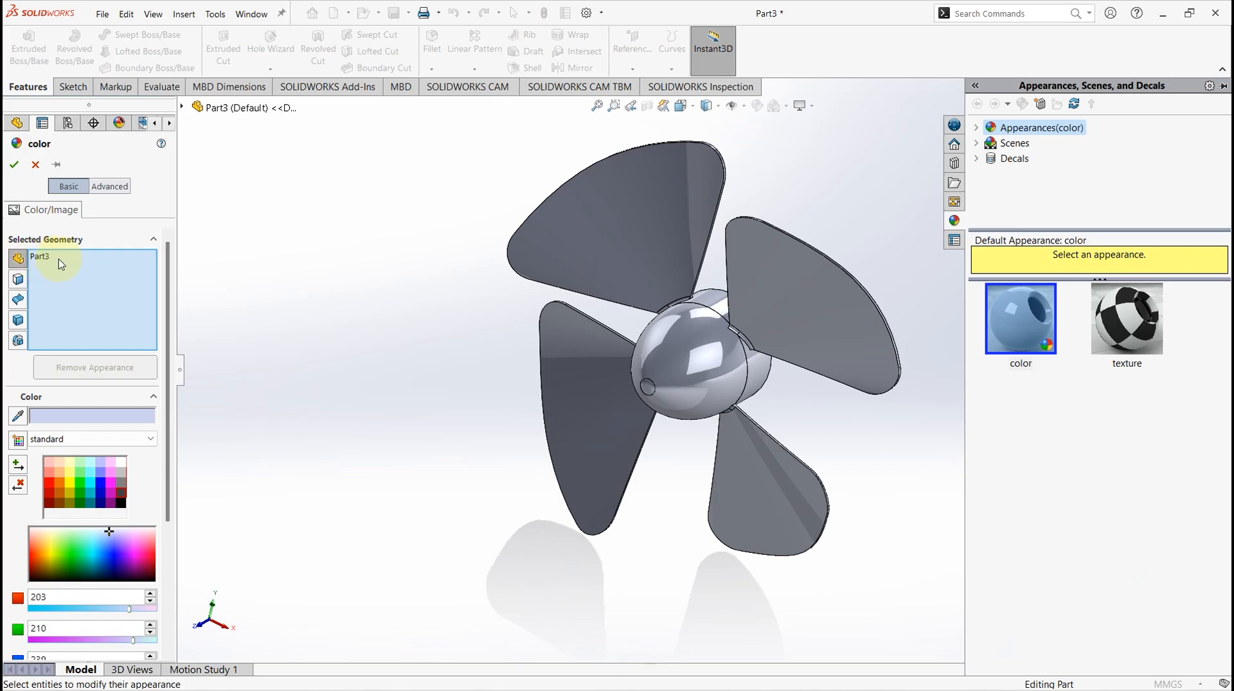
{"action": "left_click", "coordinate": [91, 485]}
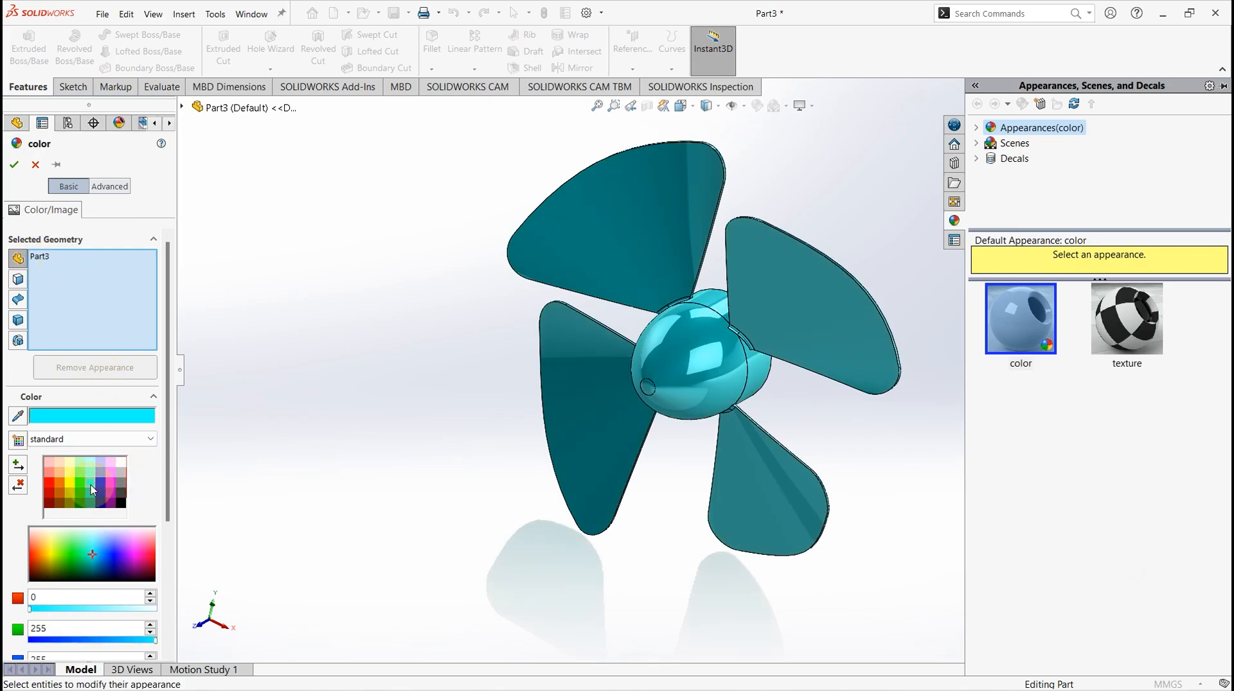
{"action": "left_click", "coordinate": [87, 482]}
{"action": "left_click", "coordinate": [71, 483]}
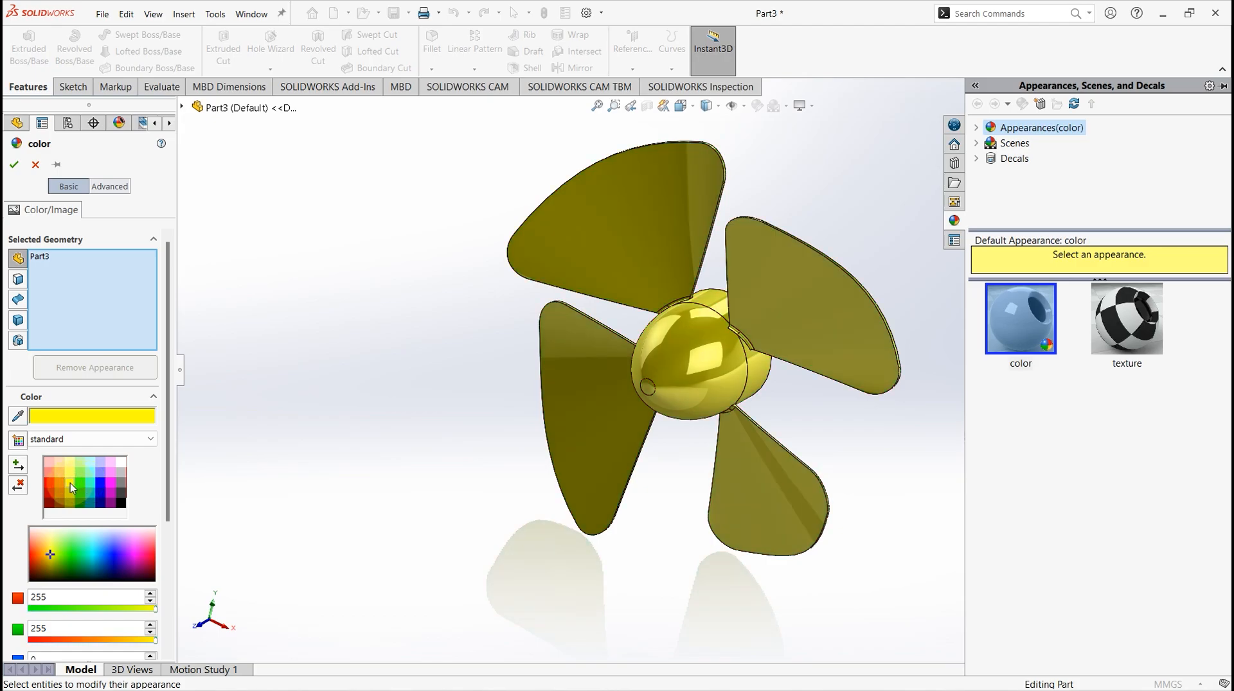
{"action": "left_click", "coordinate": [90, 485]}
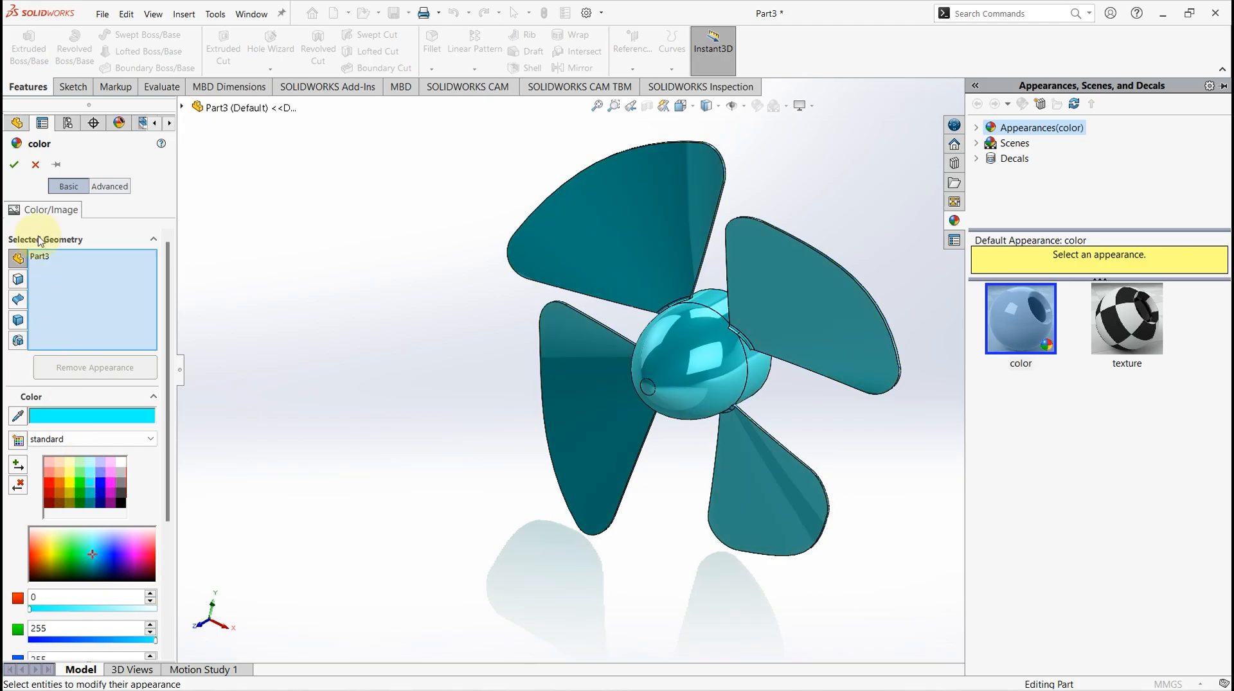
{"action": "left_click", "coordinate": [17, 166]}
Apply a black colour to only the Revolve1 hub and the Cut-Extrude3 keyed bore instead of the whole part.
{"action": "left_click", "coordinate": [757, 107]}
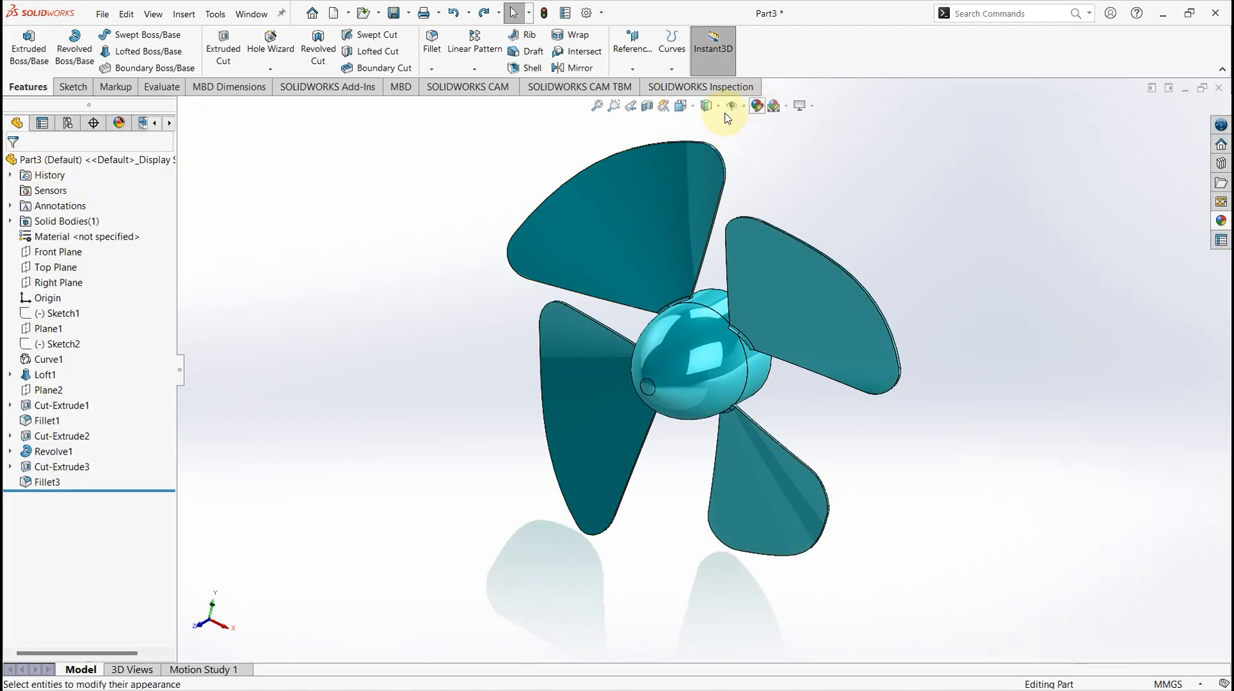
{"action": "right_click", "coordinate": [52, 260]}
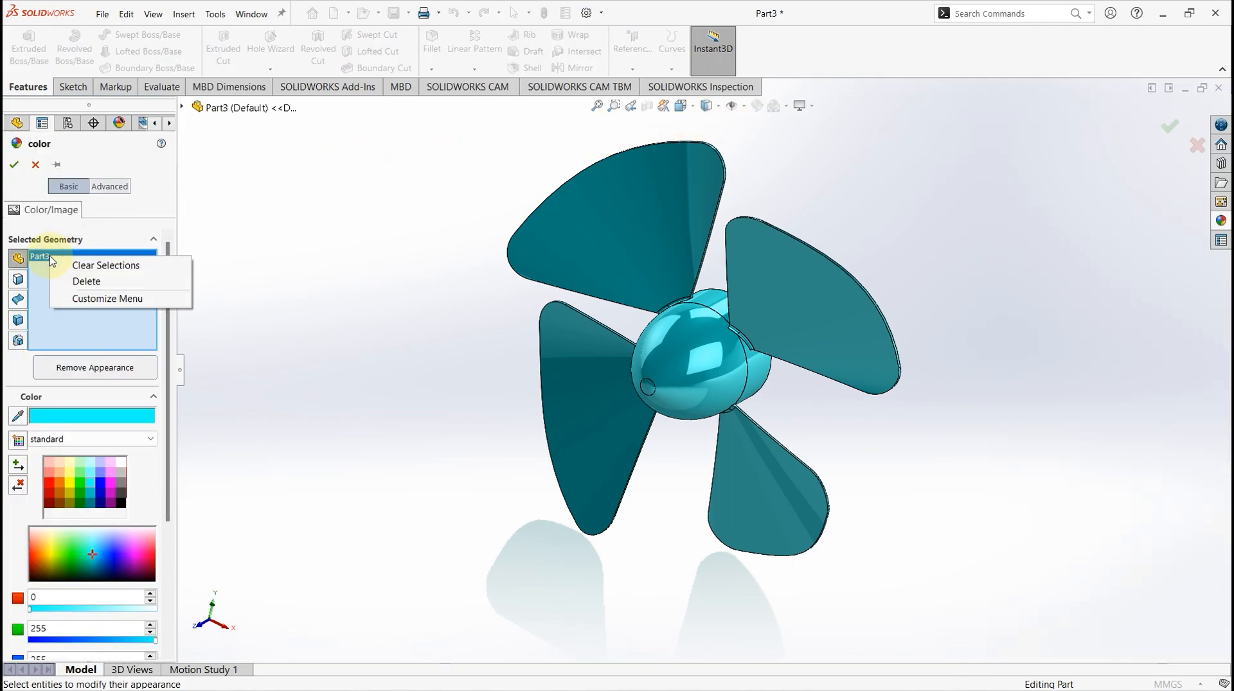
{"action": "left_click", "coordinate": [83, 283]}
{"action": "left_click", "coordinate": [182, 108]}
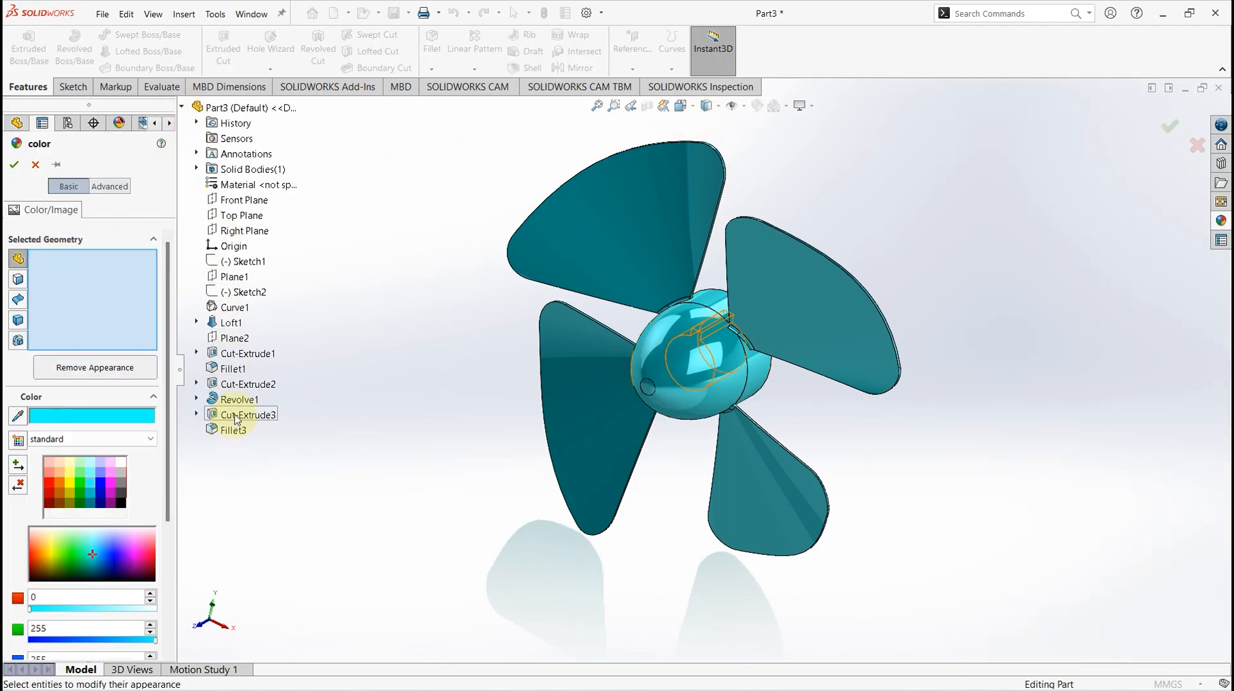
{"action": "left_click", "coordinate": [14, 341]}
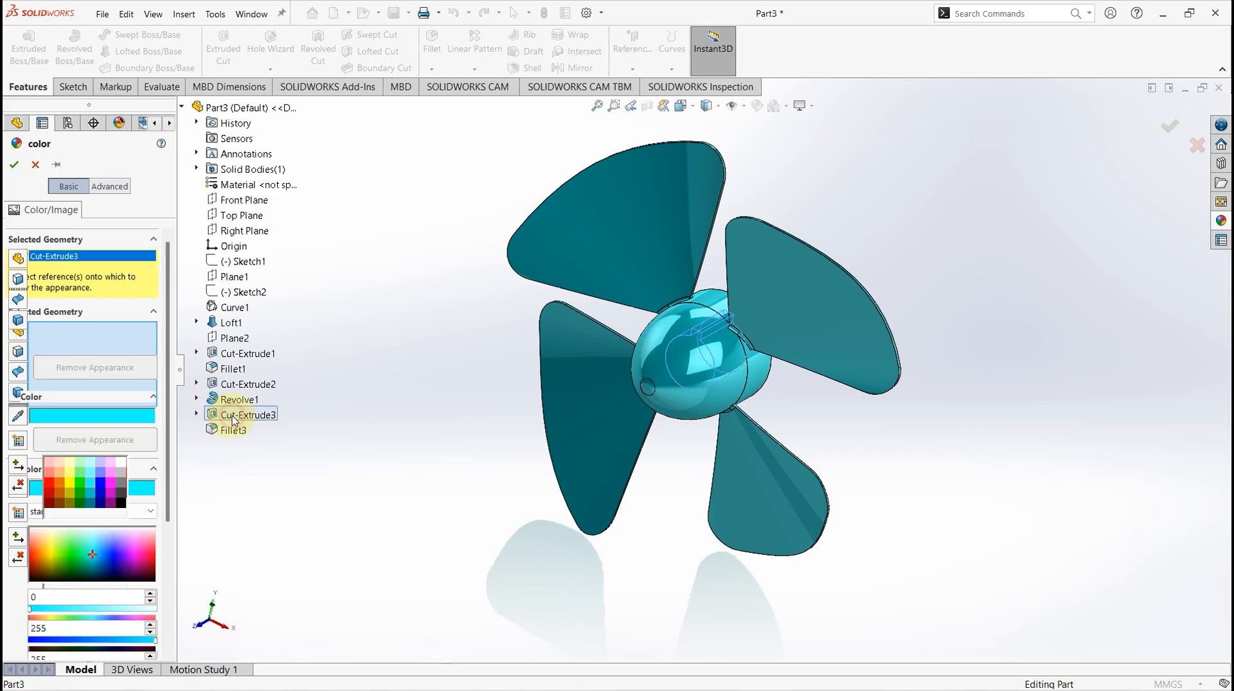
{"action": "left_click", "coordinate": [248, 415]}
{"action": "left_click", "coordinate": [231, 400]}
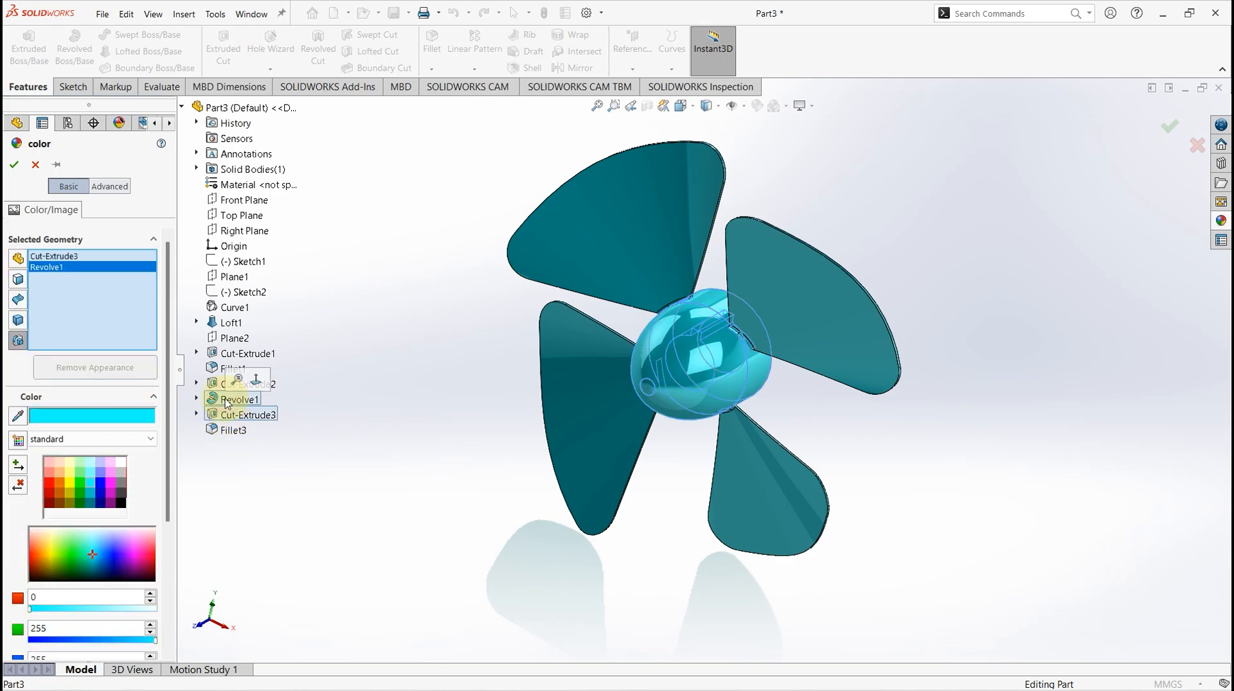
{"action": "left_click", "coordinate": [122, 501]}
{"action": "left_click", "coordinate": [11, 166]}
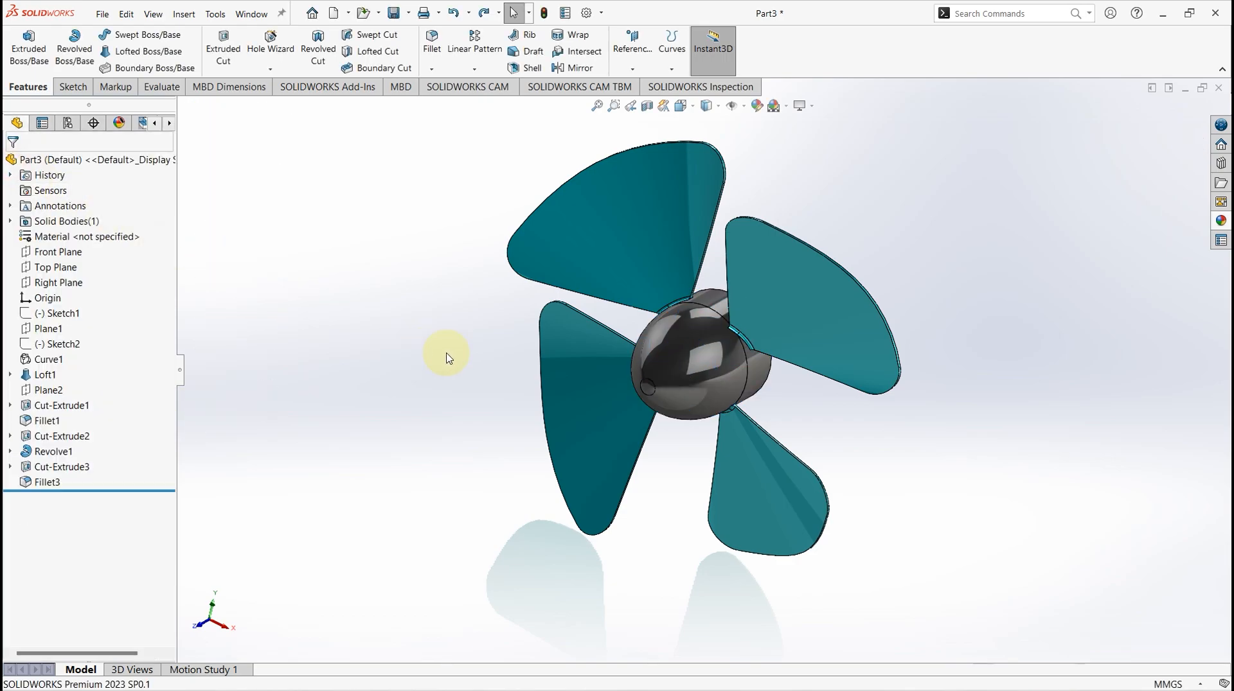
Edit the blade root fillet feature and set its radius to 5 mm.
{"action": "middle_click_drag", "start_coordinate": [794, 333], "coordinate": [700, 348]}
{"action": "scroll", "coordinate": [701, 347], "scroll_direction": "down", "scroll_amount": 3}
{"action": "left_click", "coordinate": [425, 277]}
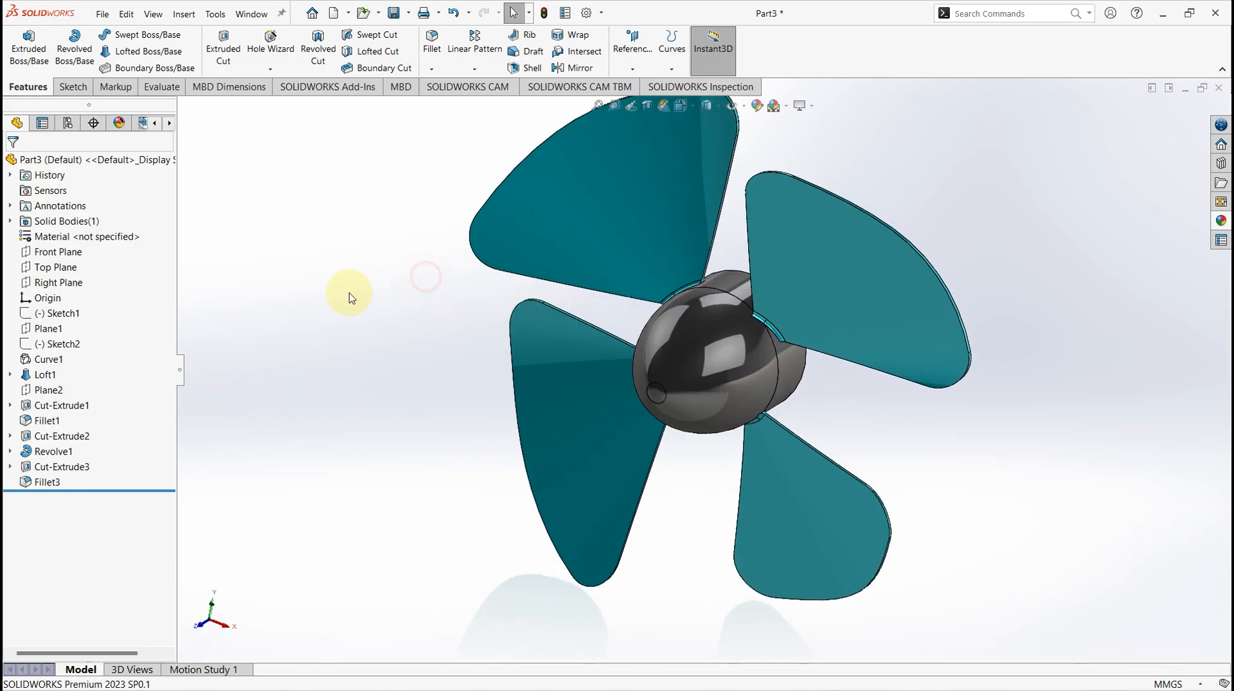
{"action": "left_click", "coordinate": [47, 482]}
{"action": "left_click", "coordinate": [59, 447]}
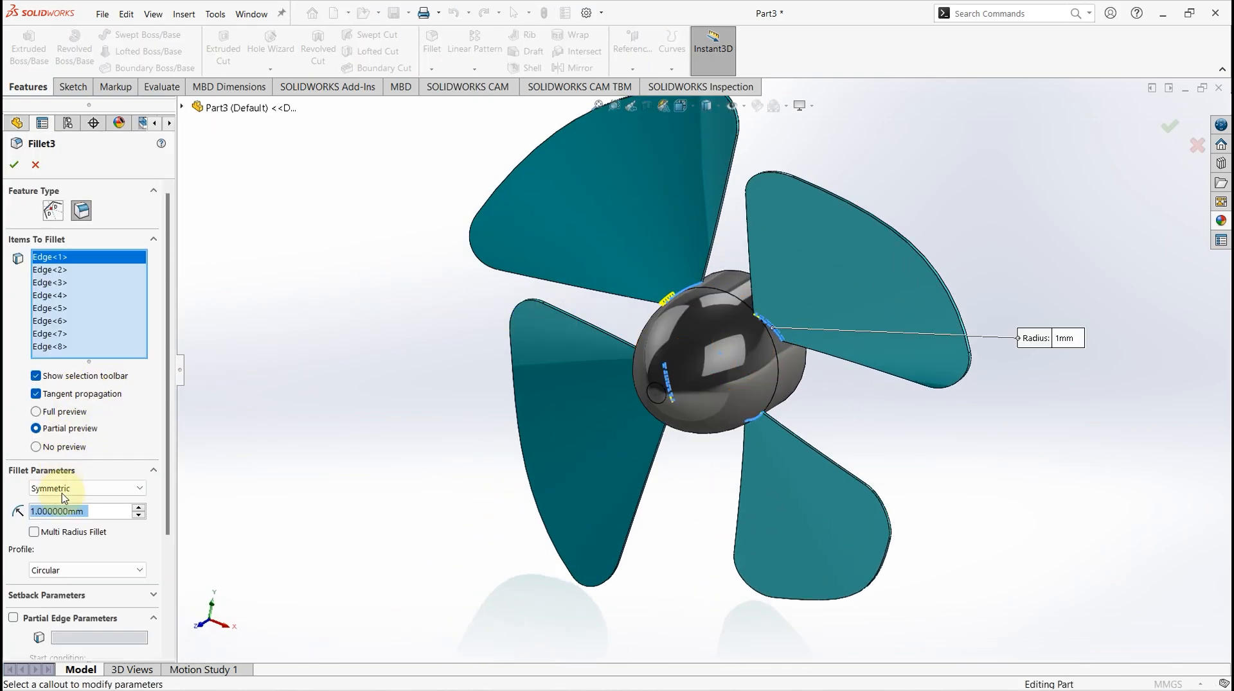
{"action": "type", "text": "1"}
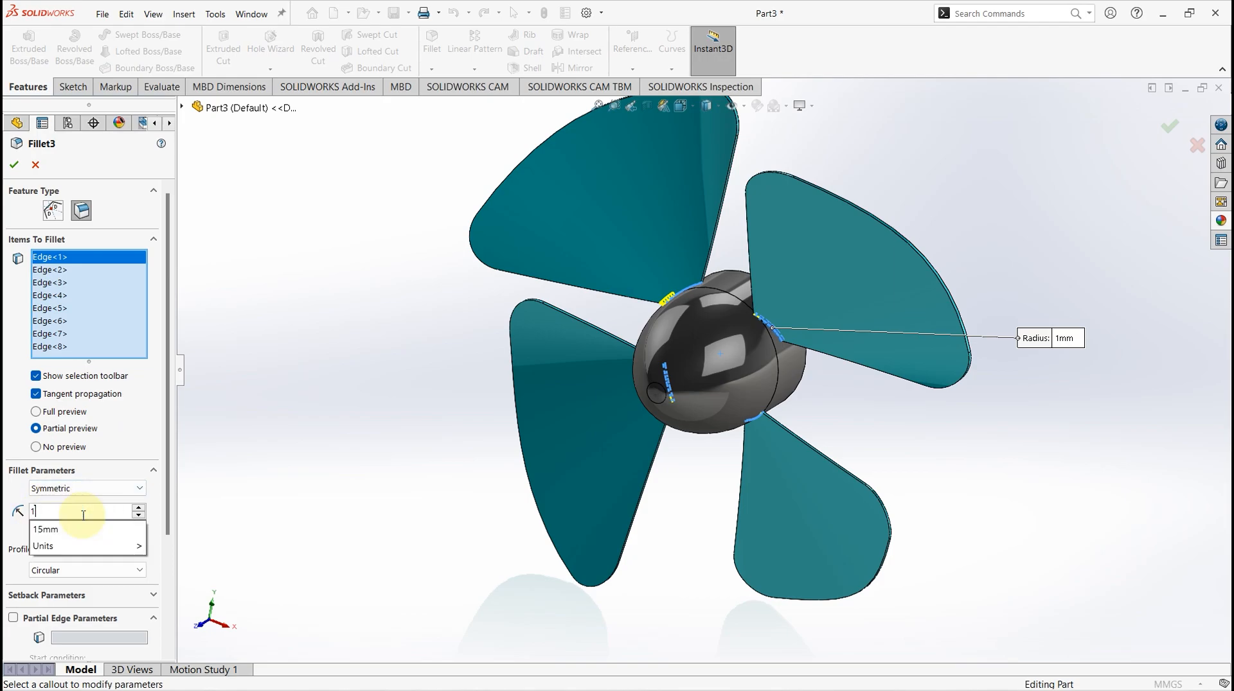
{"action": "key", "text": "BackSpace"}
{"action": "type", "text": "5"}
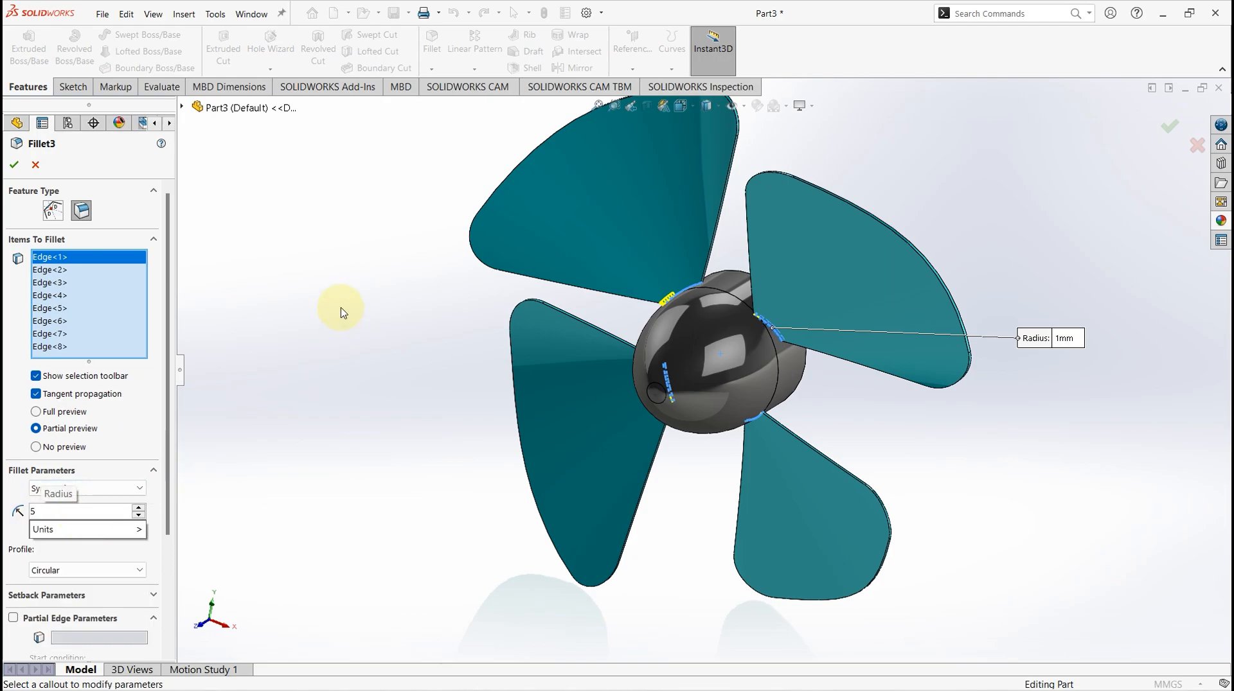
{"action": "key", "text": "Return"}
{"action": "left_click", "coordinate": [10, 165]}
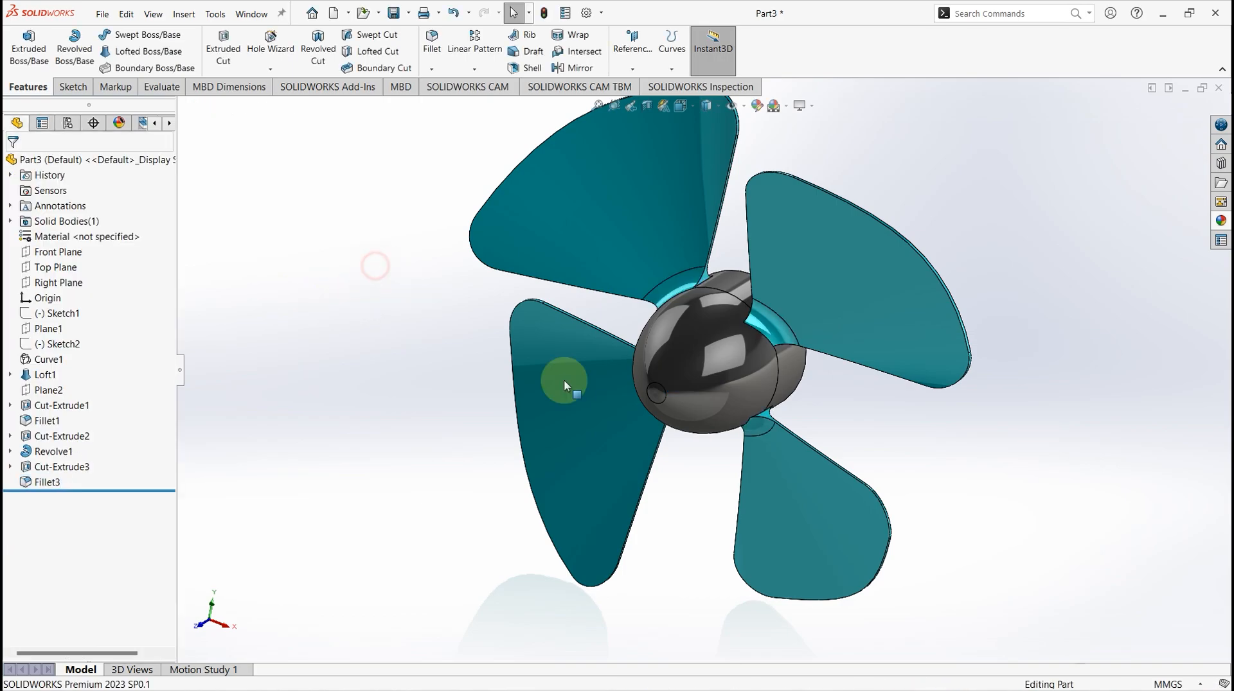
Examine the enlarged root fillets up close and the coloured propeller as a whole.
{"action": "scroll", "coordinate": [660, 315], "scroll_direction": "down", "scroll_amount": 5}
{"action": "middle_click_drag", "start_coordinate": [828, 353], "coordinate": [780, 399]}
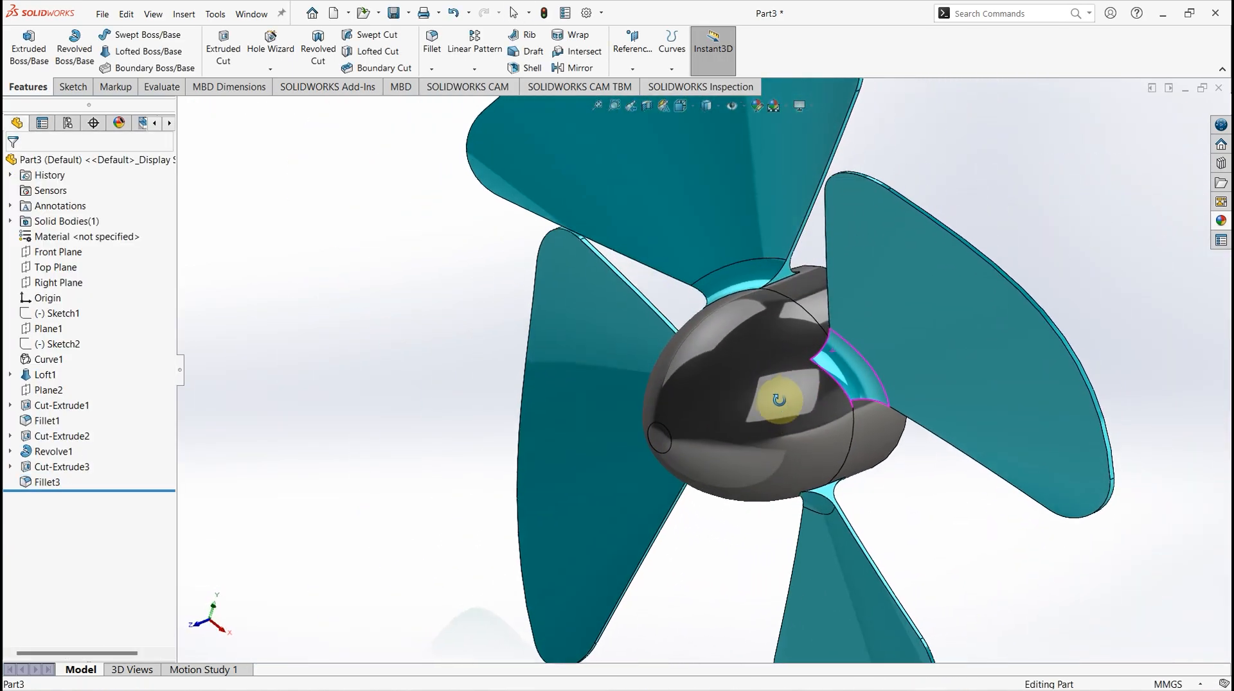
{"action": "key", "text": "ctrl+7"}
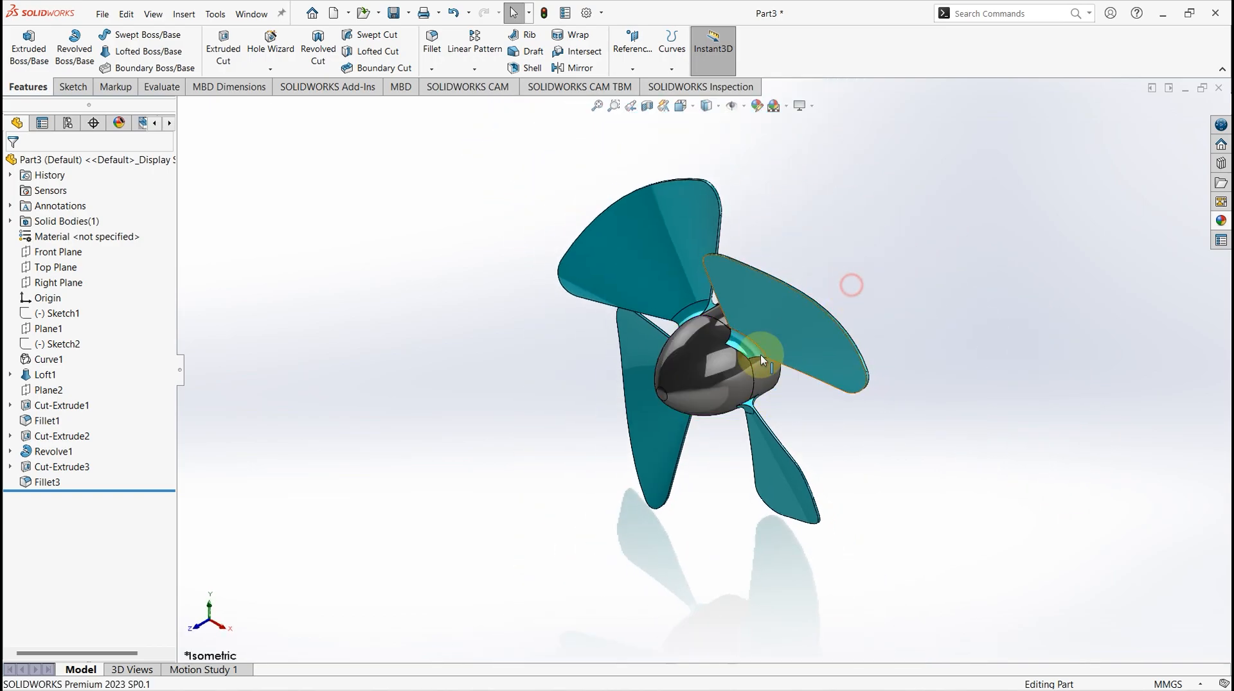
{"action": "middle_click_drag", "start_coordinate": [726, 358], "coordinate": [748, 353]}
{"action": "scroll", "coordinate": [754, 355], "scroll_direction": "up", "scroll_amount": 2}
{"action": "scroll", "coordinate": [755, 357], "scroll_direction": "down", "scroll_amount": 4}
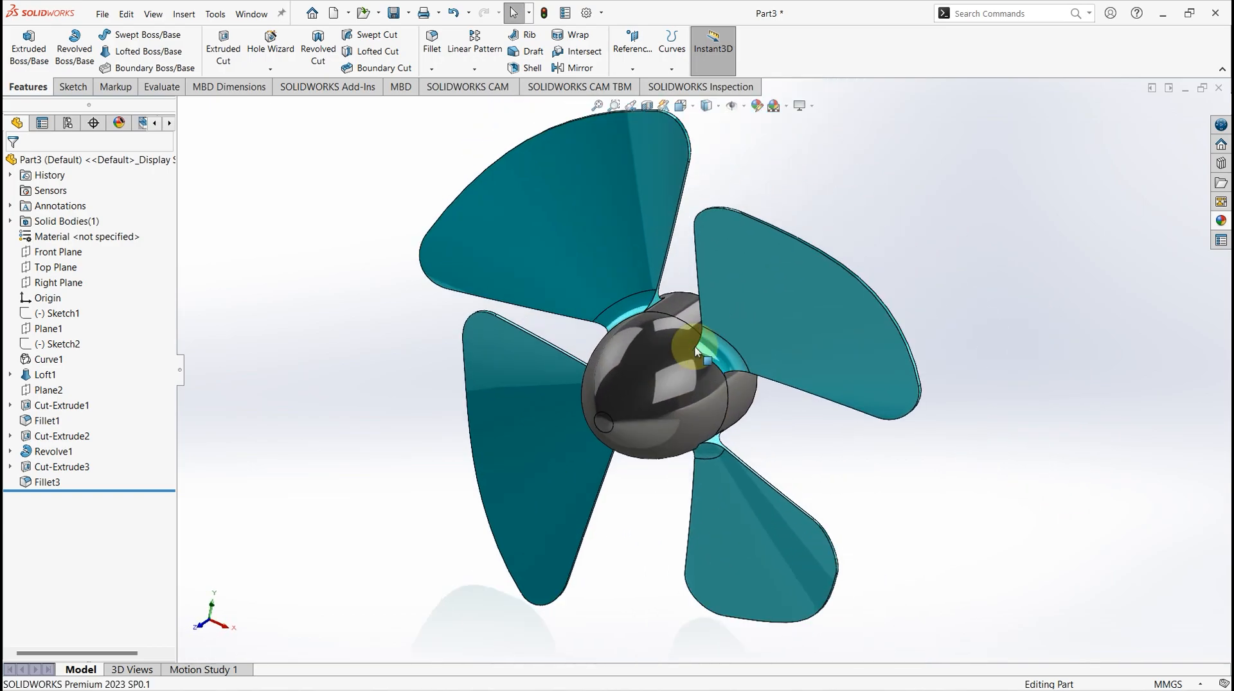